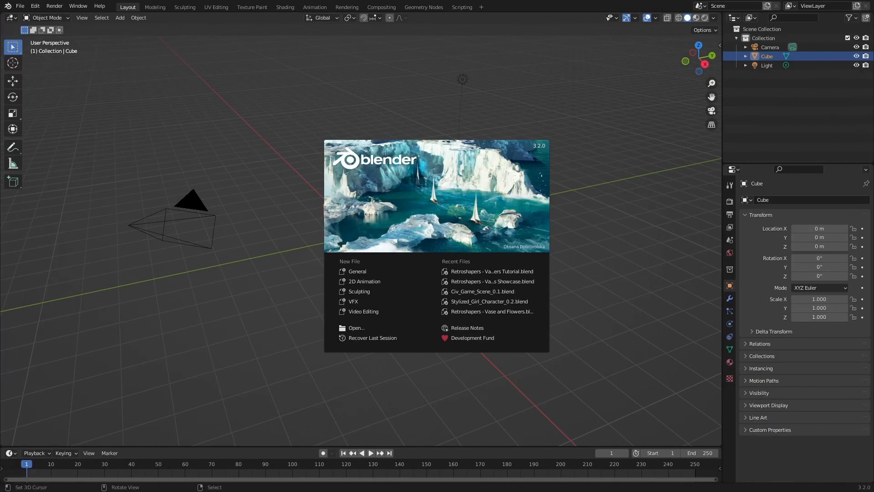
Create a new collection, move the cube into Collection 2, and hide the original Collection with the camera and light
{"action": "left_click", "coordinate": [756, 96]}
{"action": "right_click", "coordinate": [755, 97]}
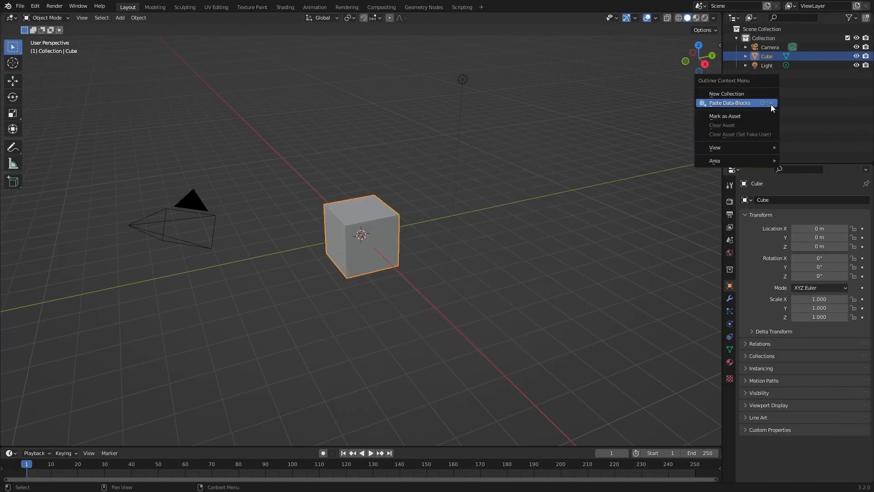
{"action": "left_click", "coordinate": [763, 94]}
{"action": "left_click_drag", "start_coordinate": [767, 55], "coordinate": [769, 75]}
{"action": "left_click", "coordinate": [856, 38]}
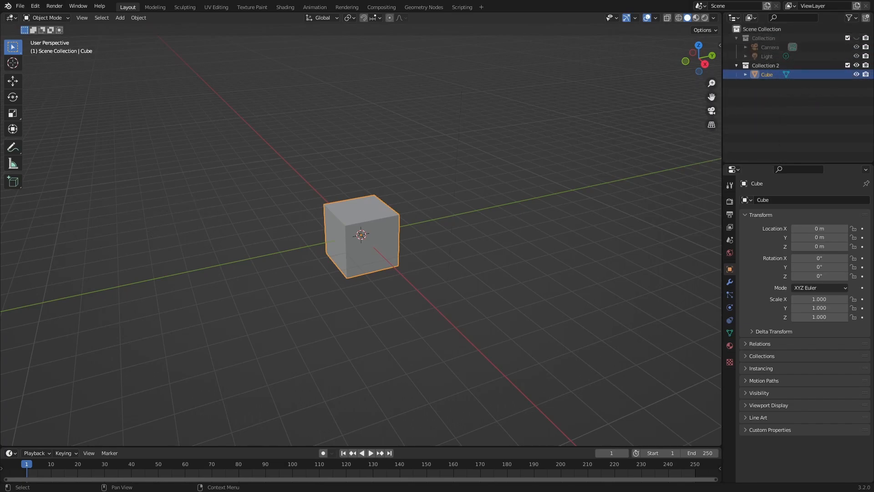
Switch to the Geometry Nodes workspace, enlarge the 3D viewport and node editor, and create a new node tree for the cube
{"action": "left_click", "coordinate": [423, 8]}
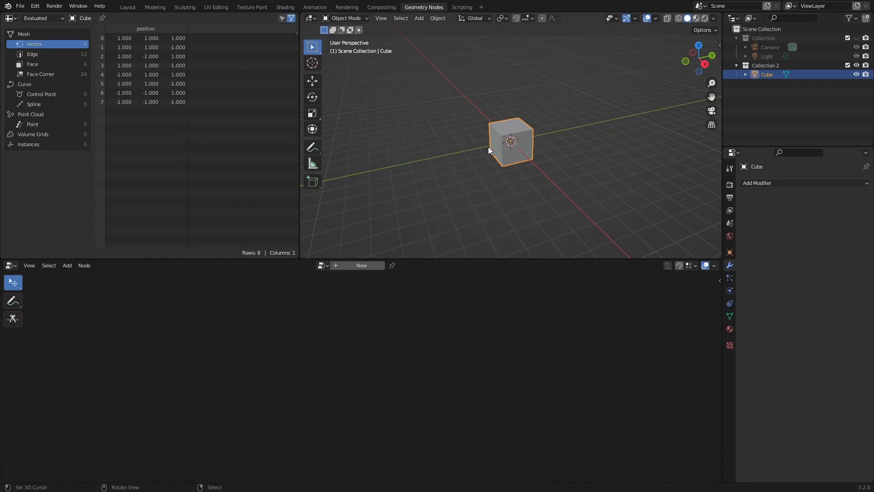
{"action": "left_click_drag", "start_coordinate": [296, 135], "coordinate": [63, 135]}
{"action": "scroll", "coordinate": [445, 164], "scroll_direction": "up", "scroll_amount": 3}
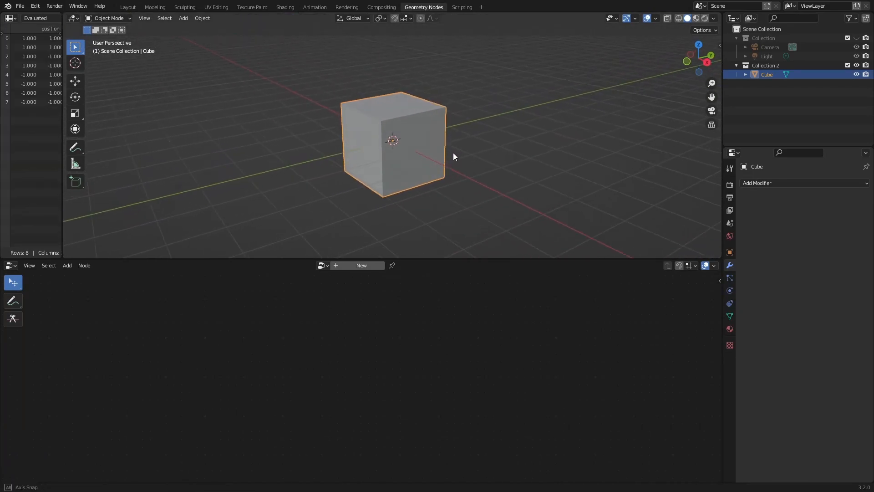
{"action": "left_click", "coordinate": [362, 266]}
{"action": "left_click_drag", "start_coordinate": [420, 259], "coordinate": [421, 187]}
{"action": "scroll", "coordinate": [377, 322], "scroll_direction": "up", "scroll_amount": 3}
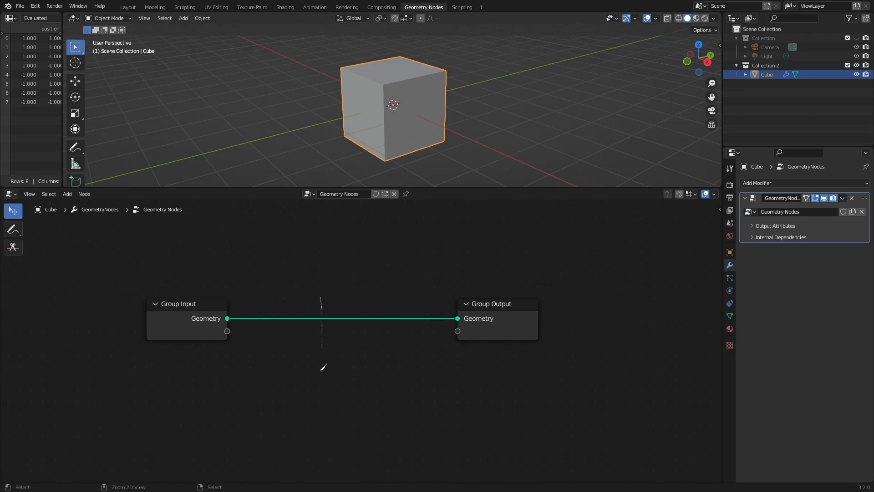
Cut the Group Input link and connect a new Curve Line node in Direction mode to the Group Output's Geometry
{"action": "right_click_drag", "start_coordinate": [324, 360], "coordinate": [324, 359], "text": "ctrl"}
{"action": "scroll", "coordinate": [382, 297], "scroll_direction": "down", "scroll_amount": 3}
{"action": "left_click_drag", "start_coordinate": [318, 299], "coordinate": [140, 299]}
{"action": "key", "text": "shift+a"}
{"action": "mouse_move", "coordinate": [344, 347]}
{"action": "left_click", "coordinate": [403, 369]}
{"action": "left_click", "coordinate": [305, 321]}
{"action": "left_click_drag", "start_coordinate": [316, 305], "coordinate": [488, 306]}
Set the Curve Line's length to 0.4 m, expose it through the Group Input, and test the modifier's Length value
{"action": "middle_click_drag", "start_coordinate": [443, 99], "coordinate": [435, 122], "text": "alt"}
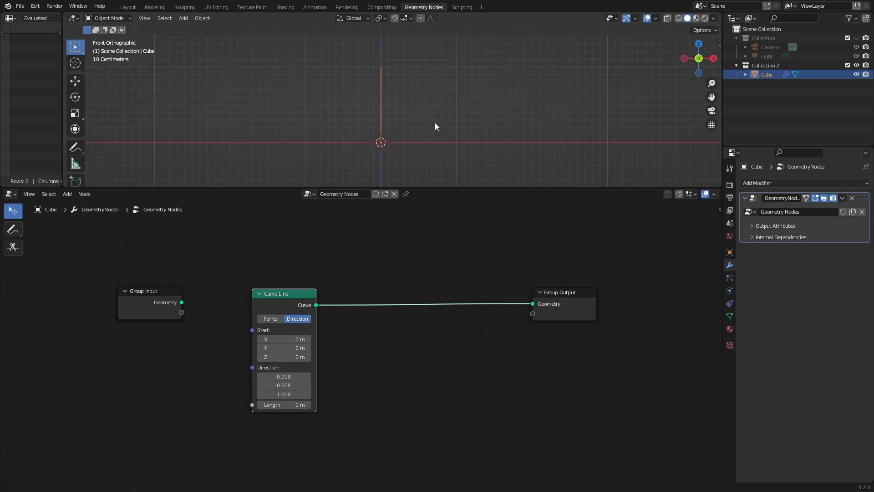
{"action": "left_click", "coordinate": [288, 404]}
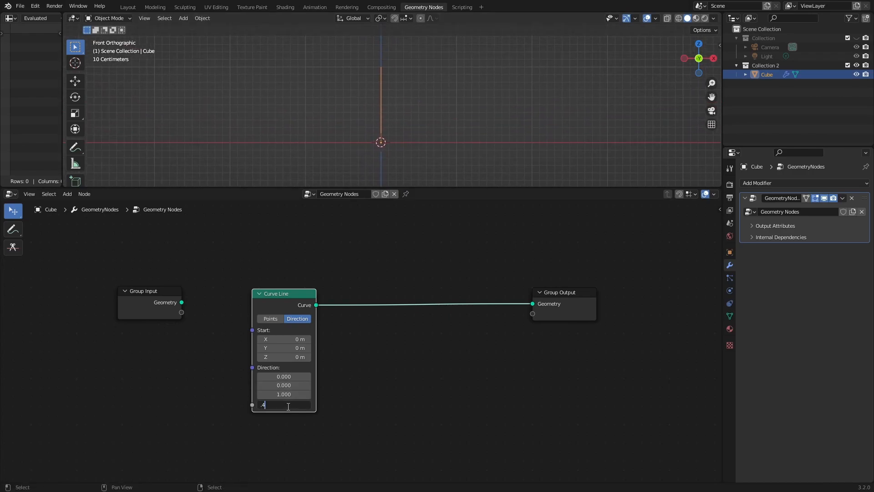
{"action": "scroll", "coordinate": [334, 355], "scroll_direction": "up", "scroll_amount": 2}
{"action": "middle_click_drag", "start_coordinate": [365, 364], "coordinate": [420, 354]}
{"action": "left_click_drag", "start_coordinate": [180, 272], "coordinate": [136, 301]}
{"action": "left_click_drag", "start_coordinate": [295, 403], "coordinate": [168, 325]}
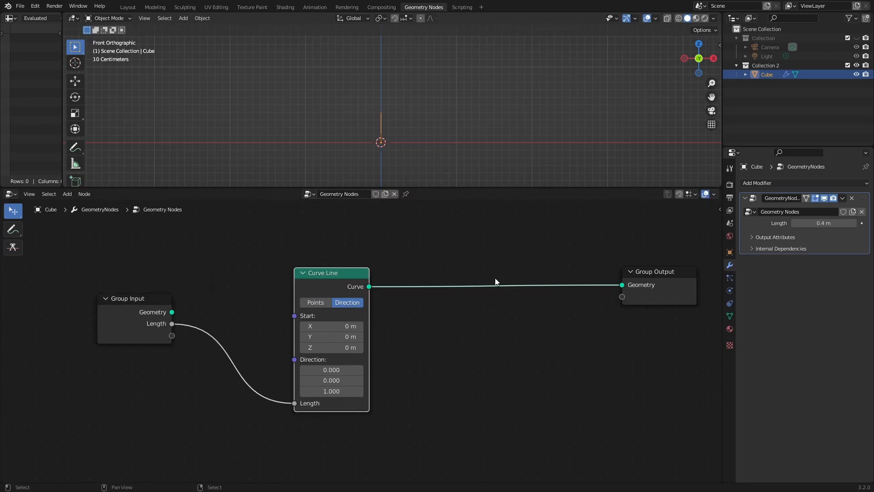
{"action": "left_click_drag", "start_coordinate": [824, 223], "coordinate": [782, 301]}
{"action": "middle_click_drag", "start_coordinate": [420, 109], "coordinate": [455, 114]}
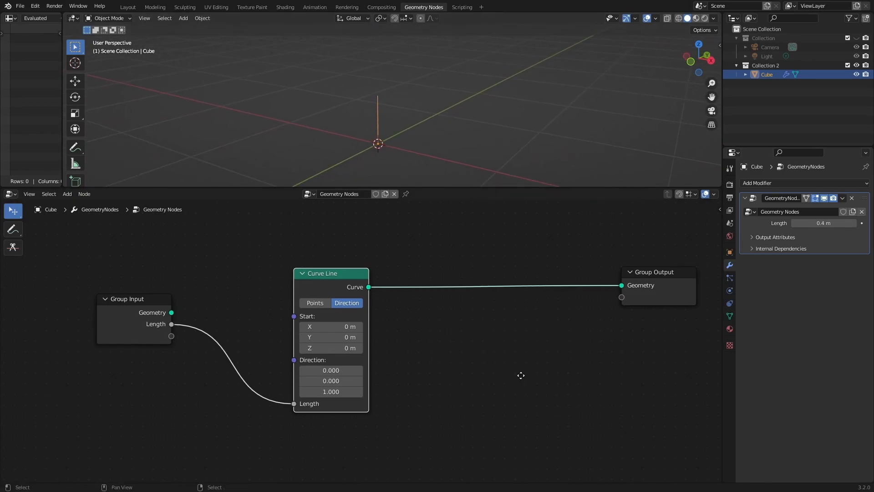
Make room before the Group Output and insert a Curve to Mesh node on the link from Curve Line
{"action": "middle_click_drag", "start_coordinate": [519, 375], "coordinate": [326, 385]}
{"action": "left_click_drag", "start_coordinate": [471, 282], "coordinate": [653, 283]}
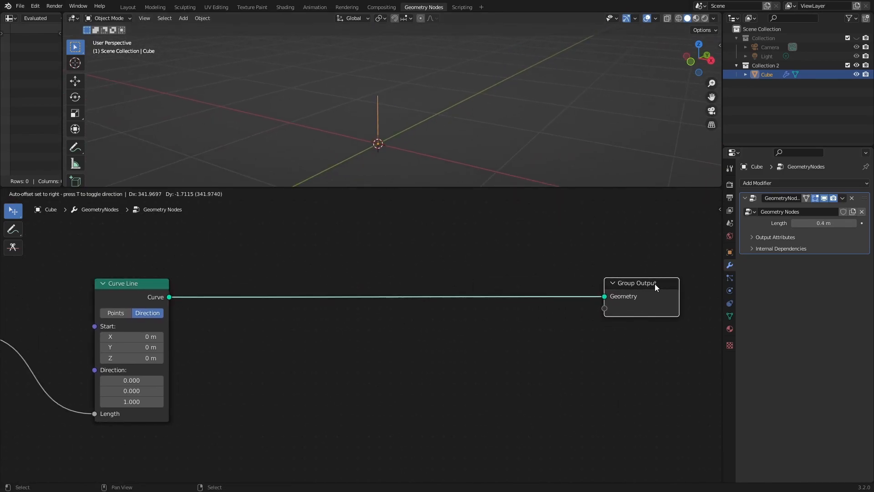
{"action": "key", "text": "shift+a"}
{"action": "left_click", "coordinate": [426, 303]}
{"action": "type", "text": "curve t"}
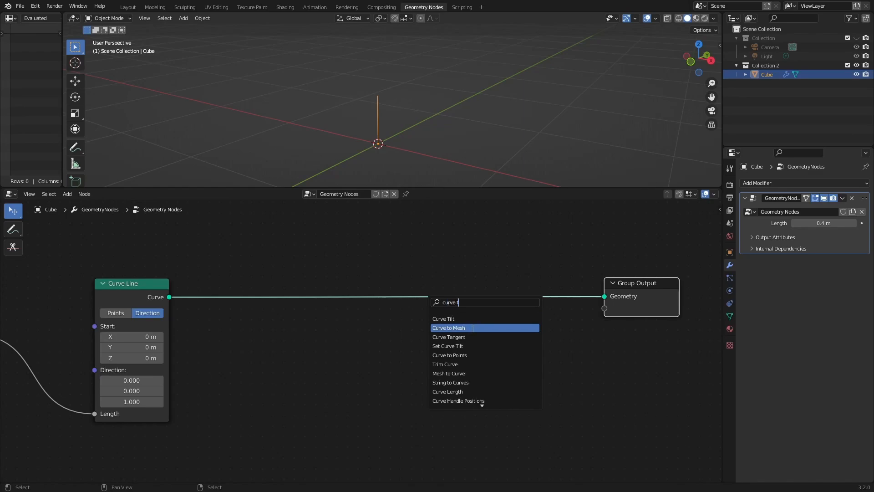
{"action": "left_click", "coordinate": [450, 327]}
{"action": "left_click", "coordinate": [383, 353]}
Add a Curve Circle node, connect it to Curve to Mesh's Profile Curve, and set its radius to 0.1 m
{"action": "key", "text": "shift+a"}
{"action": "mouse_move", "coordinate": [377, 349]}
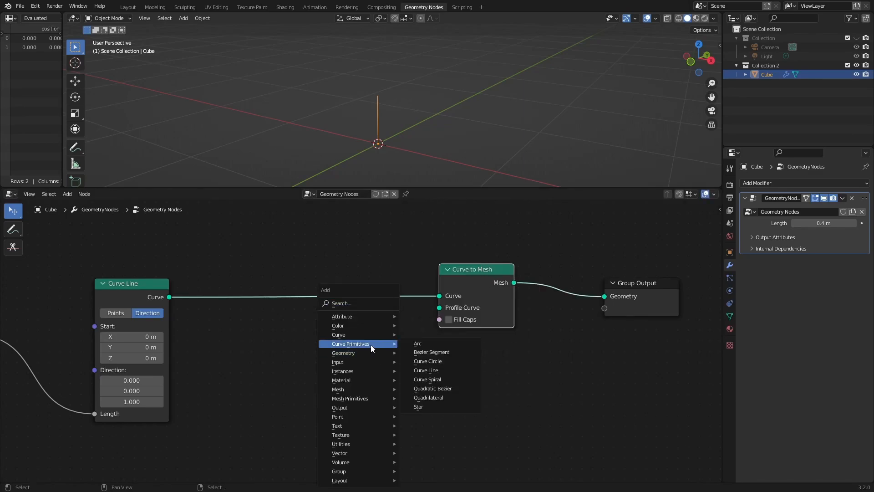
{"action": "left_click", "coordinate": [432, 362]}
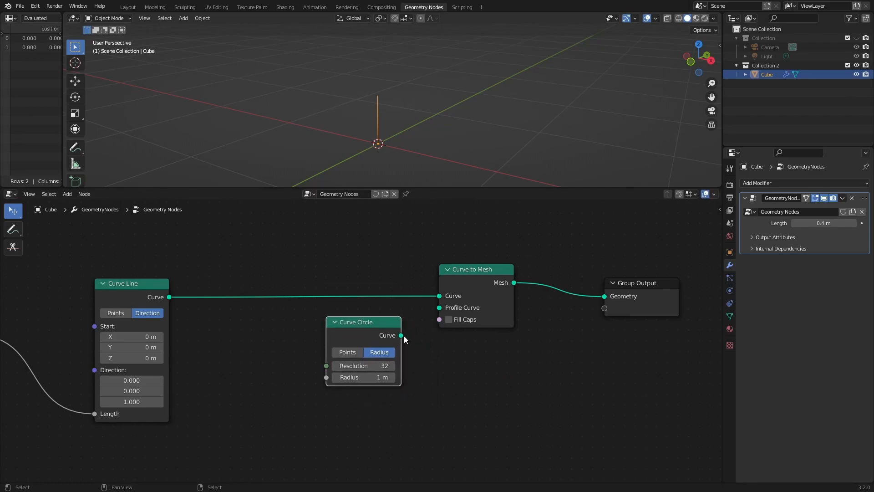
{"action": "left_click_drag", "start_coordinate": [435, 313], "coordinate": [447, 309]}
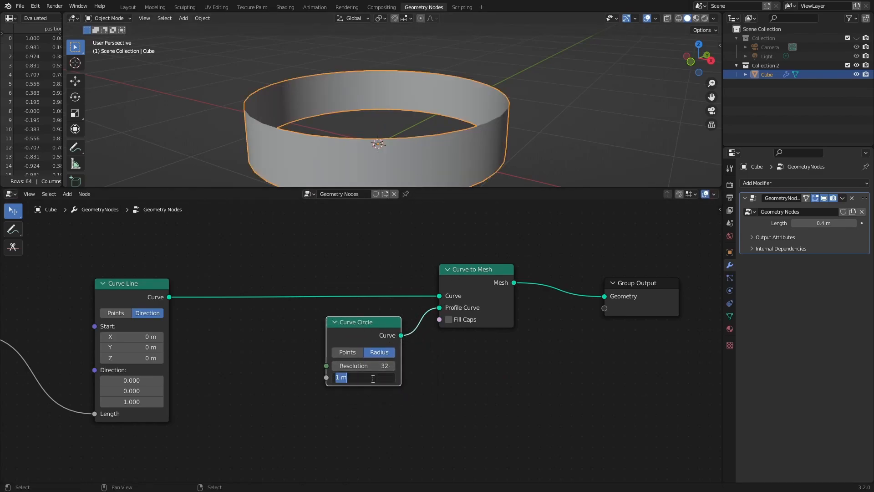
{"action": "type", "text": "0.1"}
{"action": "key", "text": "Return"}
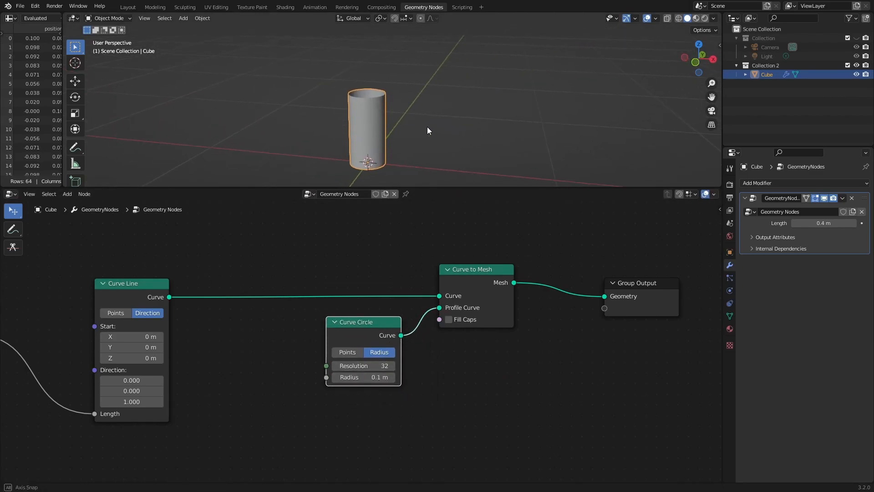
Enable Fill Caps on the Curve to Mesh node and inspect the cylinder in wireframe before restoring solid shading
{"action": "mouse_move", "coordinate": [413, 123]}
{"action": "middle_mouse_down"}
{"action": "mouse_move", "coordinate": [412, 155]}
{"action": "mouse_move", "coordinate": [425, 124]}
{"action": "mouse_move", "coordinate": [415, 98]}
{"action": "middle_mouse_up"}
{"action": "left_click", "coordinate": [678, 19]}
{"action": "scroll", "coordinate": [387, 122], "scroll_direction": "up", "scroll_amount": 3}
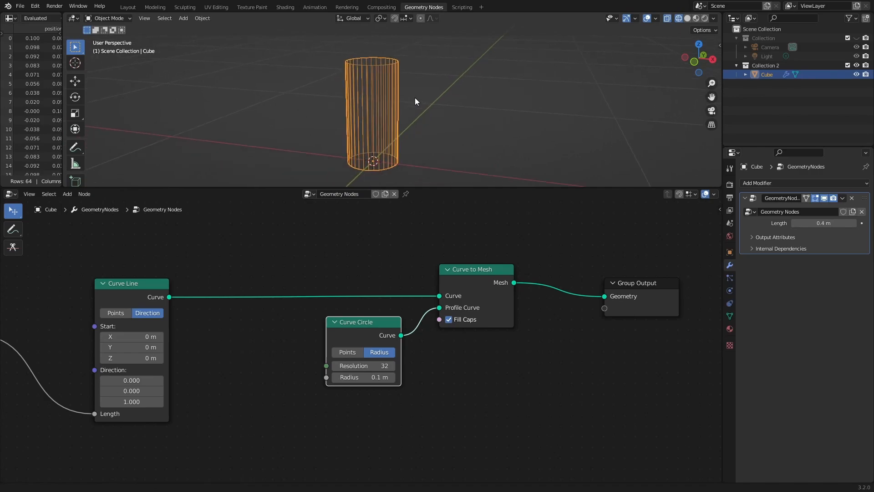
{"action": "left_click", "coordinate": [688, 19]}
Insert a Resample Curve node with a count of 30 between Curve Line and Curve to Mesh, and check the mesh in wireframe
{"action": "scroll", "coordinate": [490, 311], "scroll_direction": "down", "scroll_amount": 1}
{"action": "middle_click_drag", "start_coordinate": [495, 357], "coordinate": [428, 364]}
{"action": "left_click_drag", "start_coordinate": [575, 254], "coordinate": [306, 411]}
{"action": "left_click_drag", "start_coordinate": [295, 340], "coordinate": [507, 338]}
{"action": "middle_click_drag", "start_coordinate": [322, 345], "coordinate": [395, 340]}
{"action": "key", "text": "shift+a"}
{"action": "type", "text": "resa"}
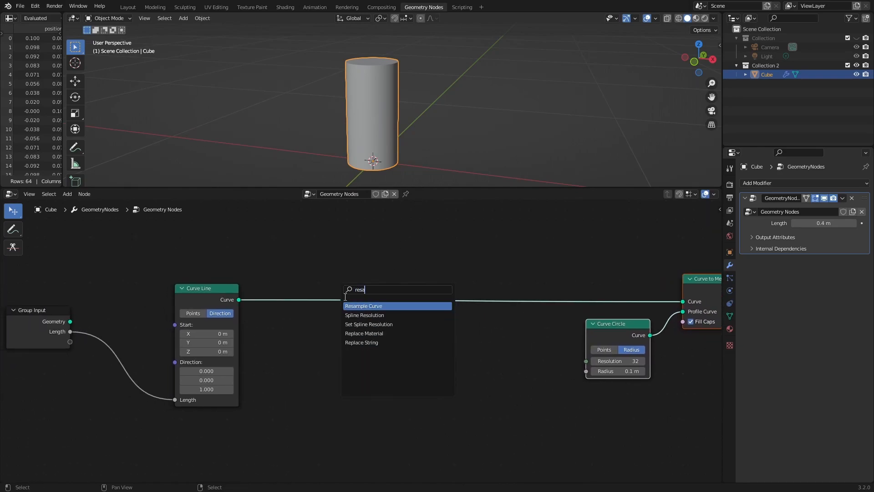
{"action": "key", "text": "Return"}
{"action": "left_click", "coordinate": [325, 289]}
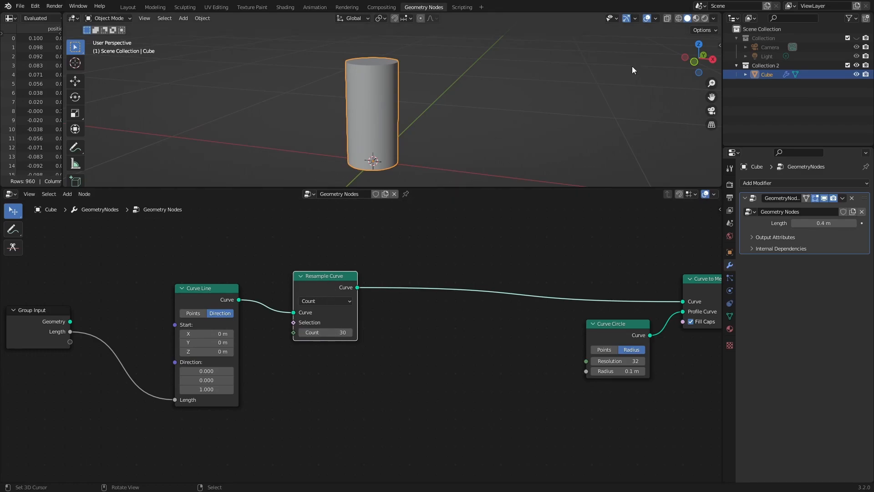
{"action": "left_click", "coordinate": [678, 18]}
{"action": "mouse_move", "coordinate": [404, 108]}
{"action": "middle_mouse_down"}
{"action": "mouse_move", "coordinate": [445, 94]}
{"action": "mouse_move", "coordinate": [383, 101]}
{"action": "mouse_move", "coordinate": [370, 137]}
{"action": "middle_mouse_up"}
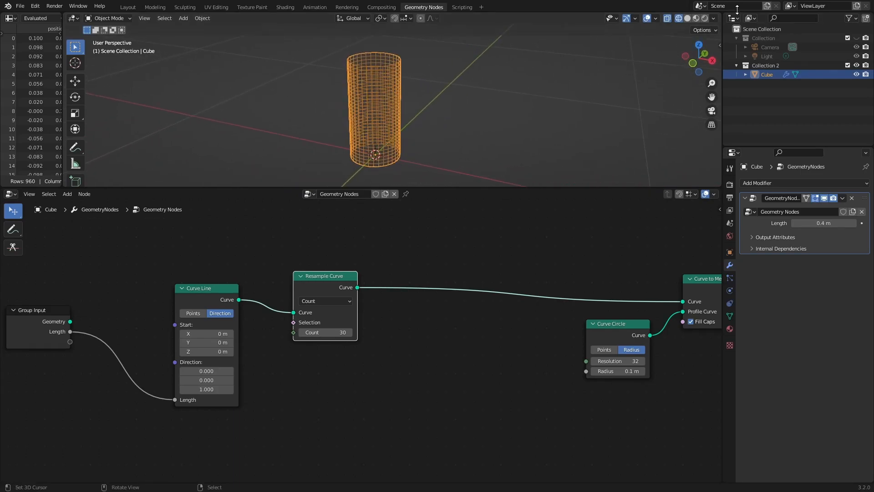
{"action": "left_click", "coordinate": [690, 17]}
Insert a Set Curve Radius node on the link between Resample Curve and Curve to Mesh
{"action": "scroll", "coordinate": [420, 353], "scroll_direction": "down", "scroll_amount": 1}
{"action": "middle_click_drag", "start_coordinate": [419, 353], "coordinate": [296, 363]}
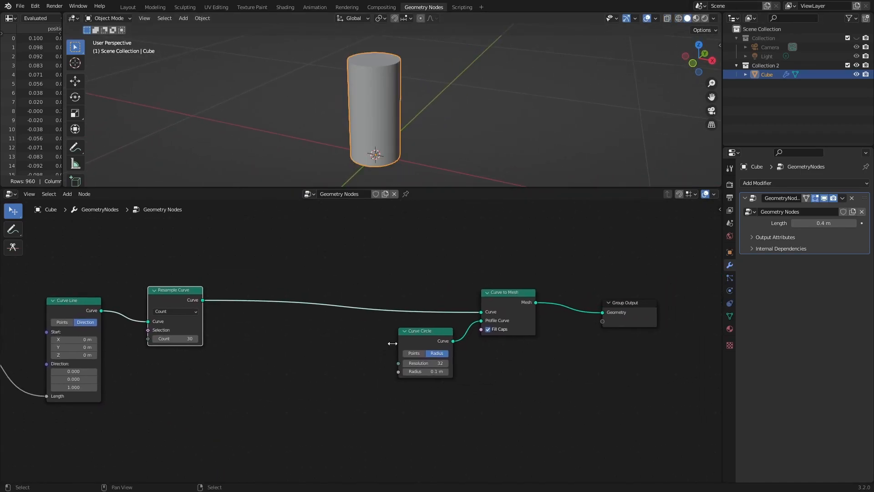
{"action": "key", "text": "shift+a"}
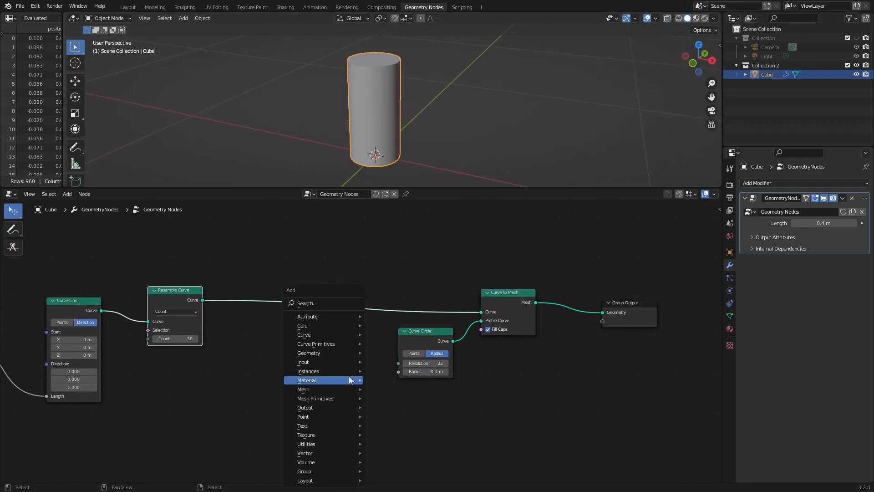
{"action": "left_click", "coordinate": [325, 301]}
{"action": "type", "text": "set cu"}
{"action": "key", "text": "Down"}
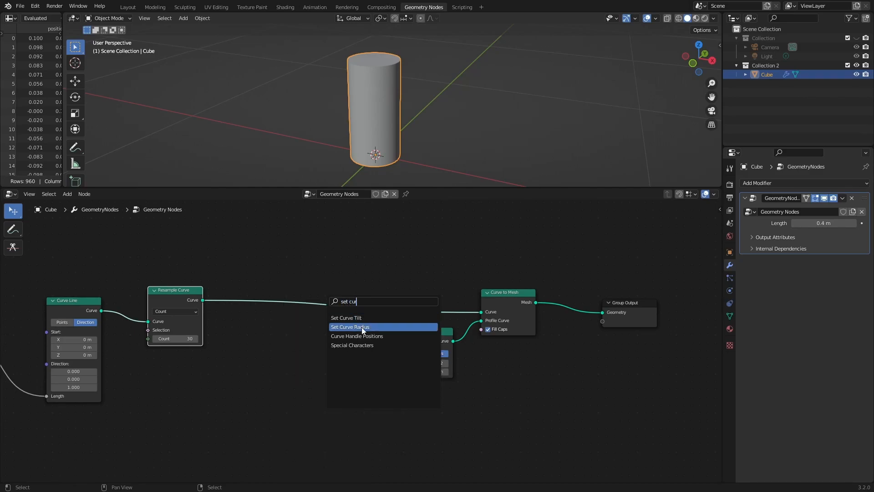
{"action": "key", "text": "Return"}
{"action": "left_click", "coordinate": [354, 297]}
{"action": "left_click_drag", "start_coordinate": [354, 297], "coordinate": [360, 346]}
{"action": "key", "text": "Escape"}
Add a Spline Parameter node and connect its Factor output to the Set Curve Radius node's Radius
{"action": "middle_click_drag", "start_coordinate": [331, 394], "coordinate": [432, 339]}
{"action": "key", "text": "shift+a"}
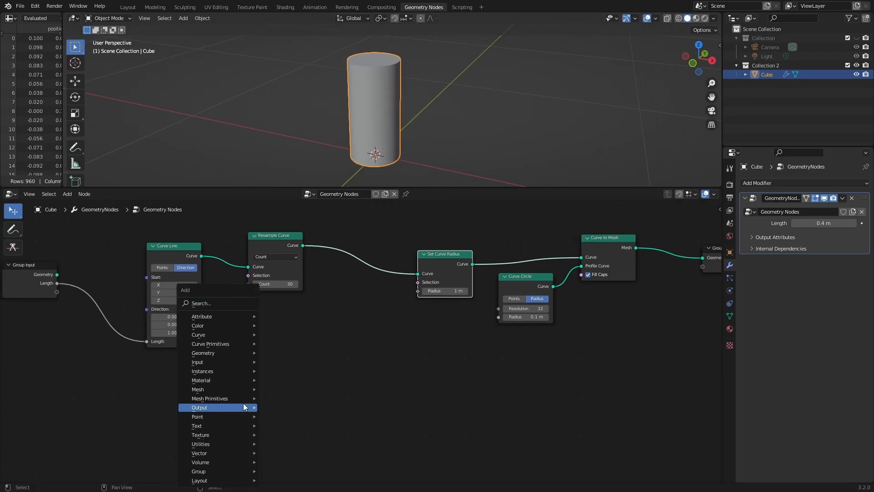
{"action": "left_click", "coordinate": [209, 303]}
{"action": "type", "text": "spl"}
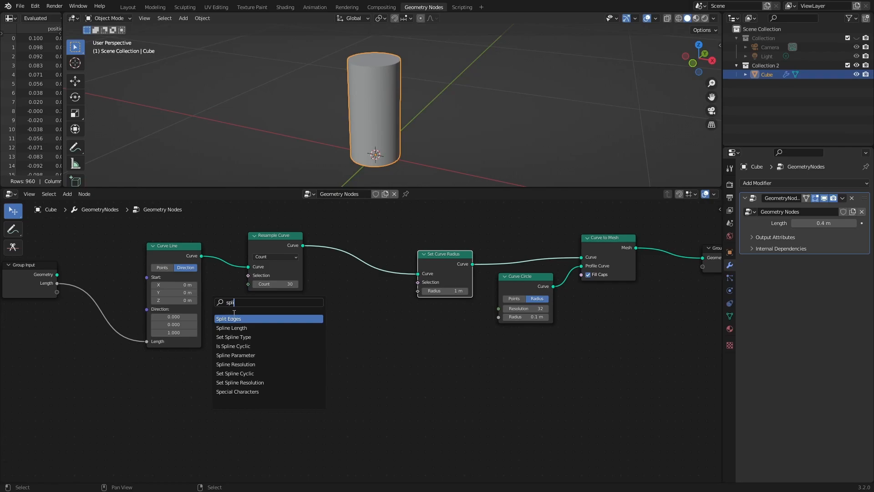
{"action": "type", "text": "i"}
{"action": "left_click", "coordinate": [242, 355]}
{"action": "left_click", "coordinate": [302, 378]}
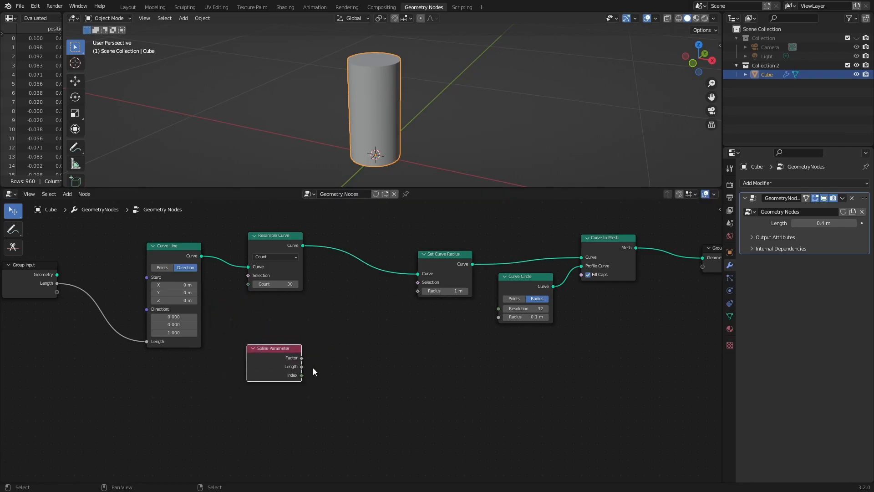
{"action": "left_click_drag", "start_coordinate": [415, 304], "coordinate": [423, 294]}
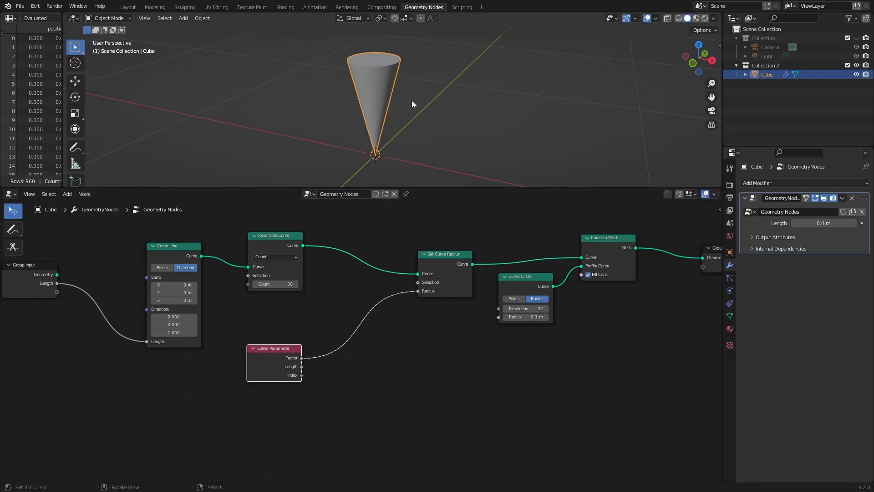
{"action": "middle_click_drag", "start_coordinate": [390, 142], "coordinate": [411, 122]}
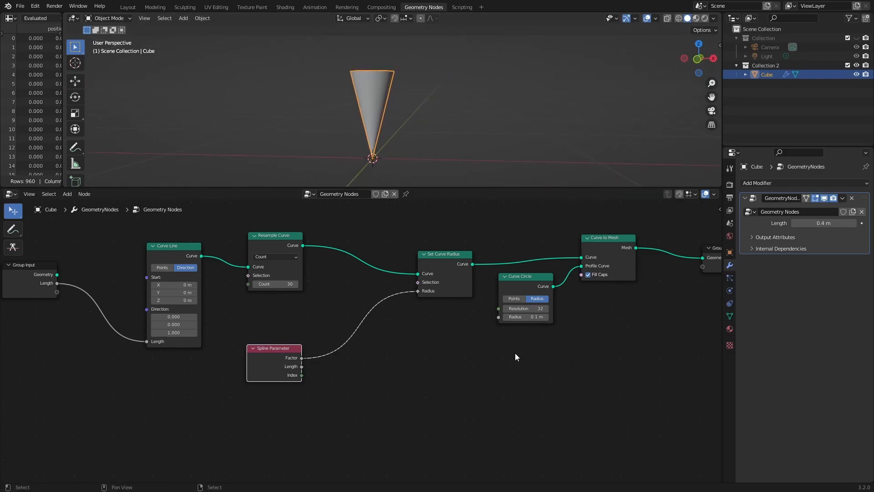
Spread the nodes apart and insert a Float Curve node between Spline Parameter's Factor and Set Curve Radius's Radius
{"action": "middle_click_drag", "start_coordinate": [515, 348], "coordinate": [351, 339]}
{"action": "left_click_drag", "start_coordinate": [597, 207], "coordinate": [466, 234]}
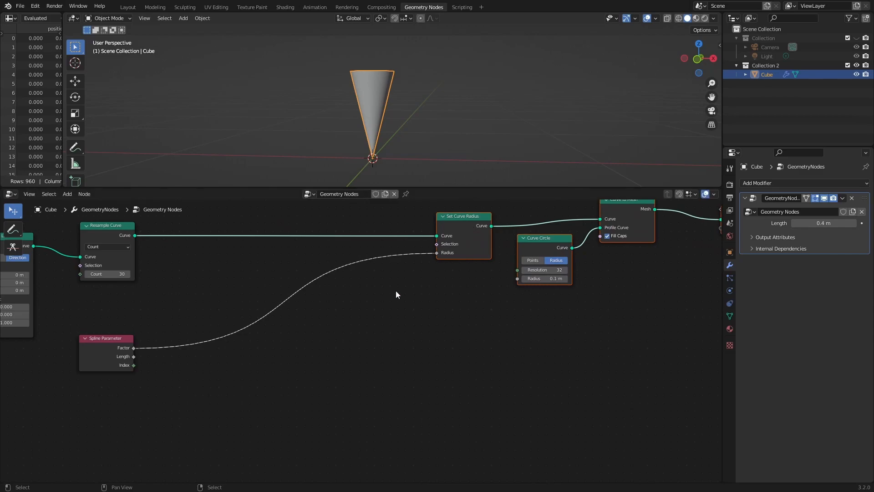
{"action": "scroll", "coordinate": [355, 326], "scroll_direction": "up", "scroll_amount": 1}
{"action": "middle_click_drag", "start_coordinate": [355, 326], "coordinate": [356, 354]}
{"action": "key", "text": "shift+a"}
{"action": "left_click", "coordinate": [327, 303]}
{"action": "type", "text": "flo"}
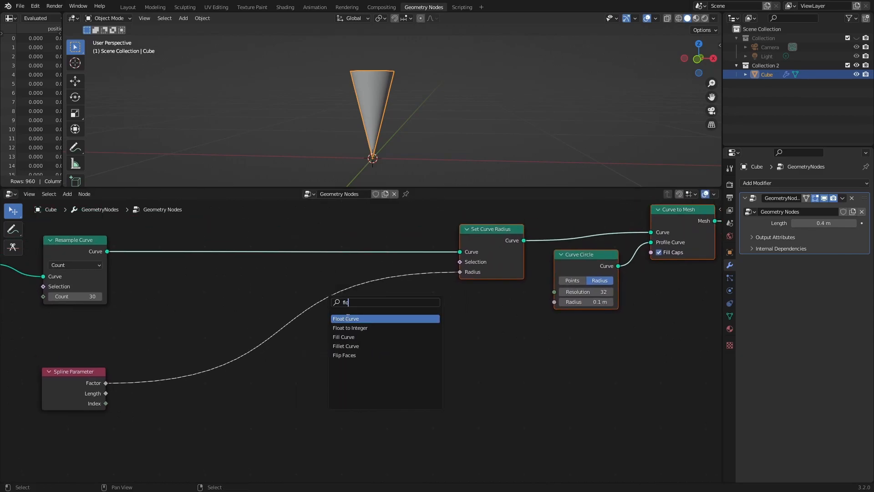
{"action": "left_click", "coordinate": [348, 317]}
{"action": "left_click", "coordinate": [249, 319]}
Raise the Float Curve's start point to about half height so the base of the shape widens
{"action": "middle_click_drag", "start_coordinate": [356, 391], "coordinate": [424, 367]}
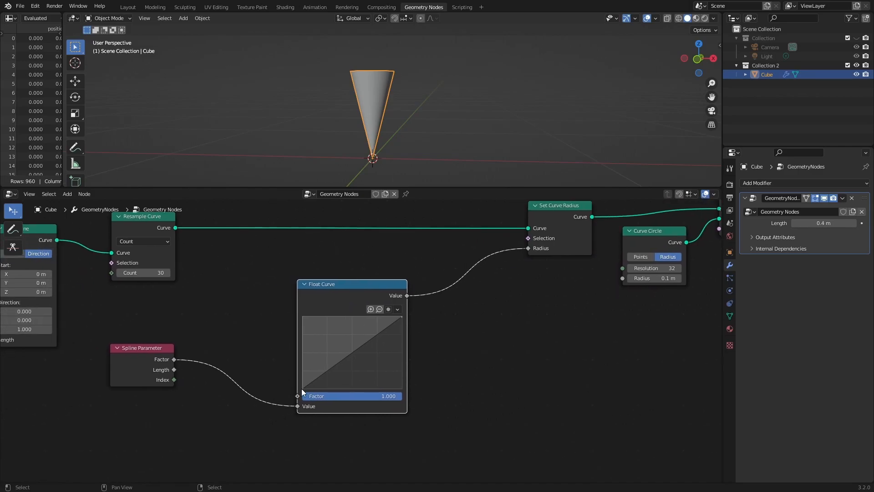
{"action": "left_click_drag", "start_coordinate": [302, 389], "coordinate": [303, 373]}
{"action": "left_click_drag", "start_coordinate": [378, 396], "coordinate": [364, 397]}
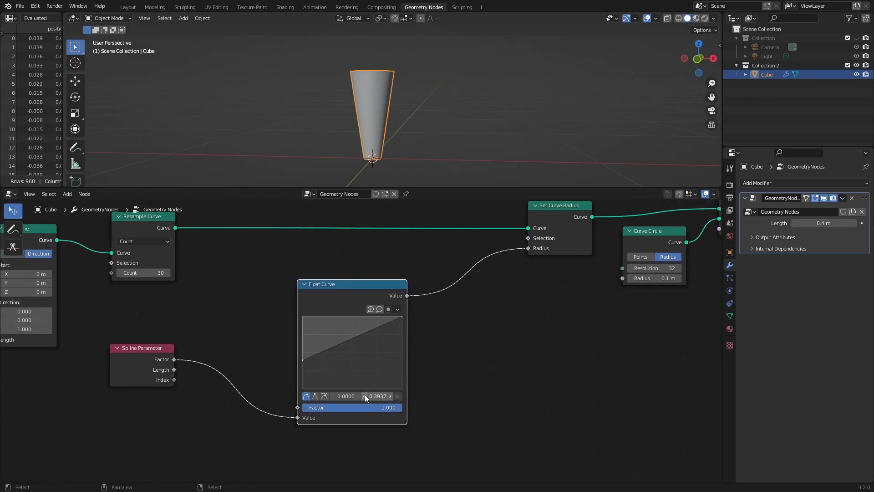
{"action": "left_click_drag", "start_coordinate": [303, 362], "coordinate": [302, 350]}
{"action": "left_click", "coordinate": [376, 396]}
{"action": "key", "text": "BackSpace"}
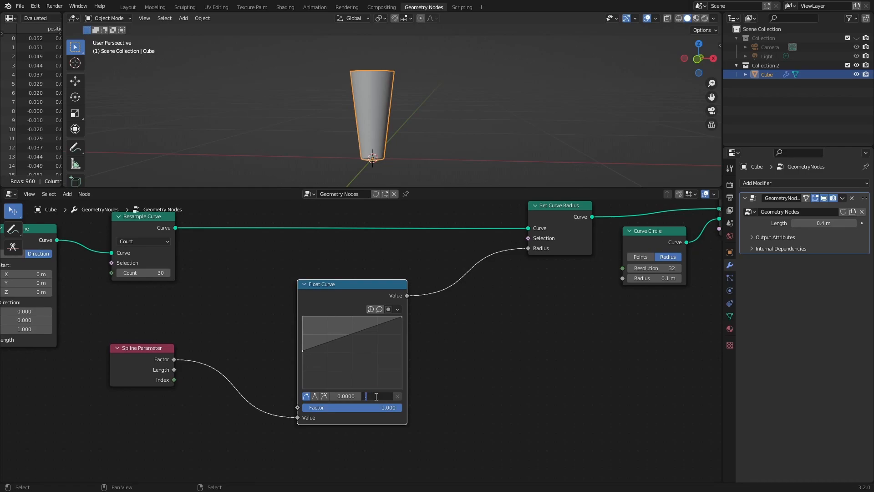
Shape a vase profile by lowering the Float Curve's end point and adding a peak near the start and an auto-handle dip at 0.7636, 0.4937
{"action": "left_click_drag", "start_coordinate": [402, 341], "coordinate": [402, 352]}
{"action": "left_click_drag", "start_coordinate": [345, 351], "coordinate": [373, 357]}
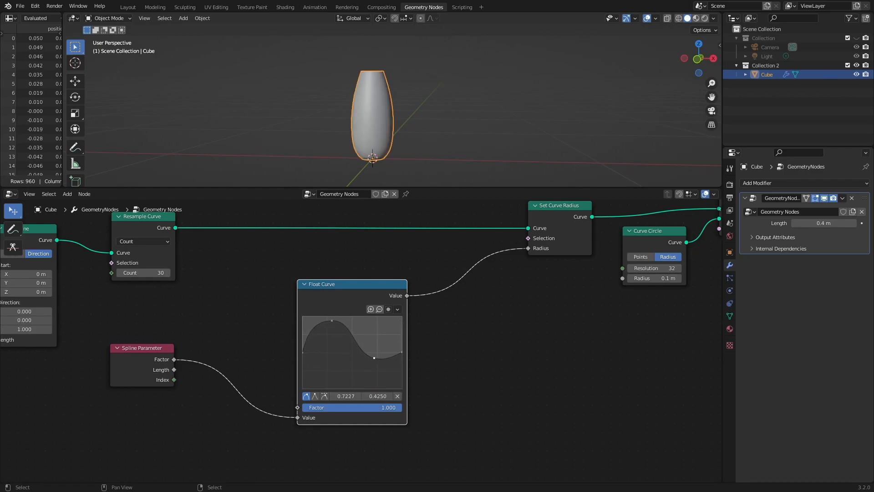
{"action": "middle_click_drag", "start_coordinate": [383, 143], "coordinate": [450, 173]}
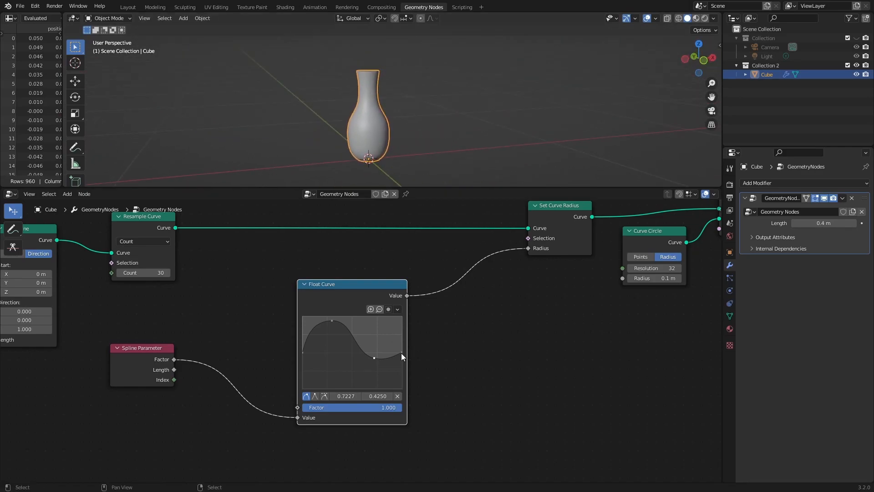
{"action": "left_click", "coordinate": [316, 398]}
{"action": "left_click", "coordinate": [307, 396]}
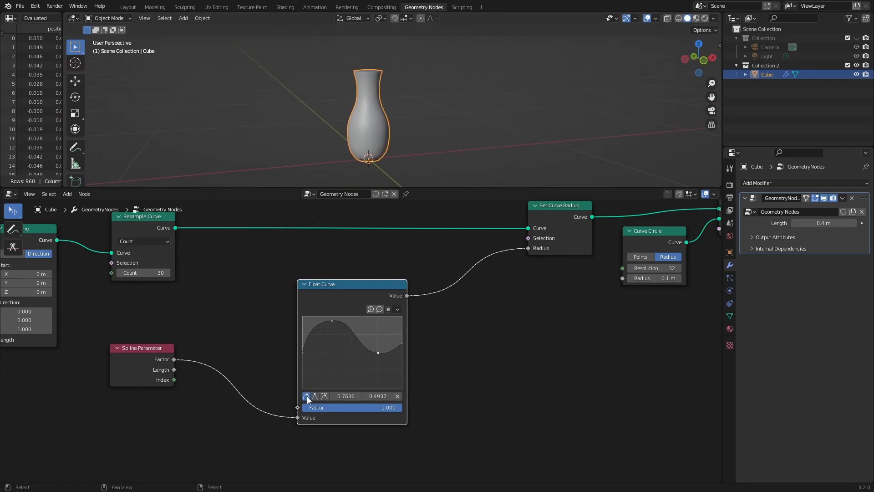
Refine the vase neck by moving the Float Curve's dip point to 0.7727, 0.4312
{"action": "scroll", "coordinate": [400, 105], "scroll_direction": "up", "scroll_amount": 2}
{"action": "middle_click_drag", "start_coordinate": [401, 107], "coordinate": [415, 177]}
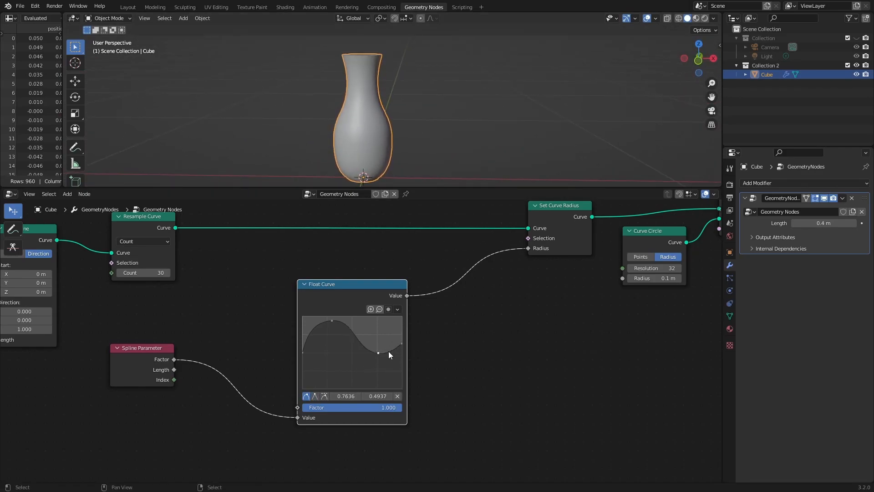
{"action": "scroll", "coordinate": [400, 135], "scroll_direction": "down", "scroll_amount": 3}
{"action": "middle_click_drag", "start_coordinate": [401, 135], "coordinate": [428, 133]}
{"action": "scroll", "coordinate": [483, 392], "scroll_direction": "down", "scroll_amount": 4}
{"action": "middle_click_drag", "start_coordinate": [482, 414], "coordinate": [403, 385]}
{"action": "left_click_drag", "start_coordinate": [318, 375], "coordinate": [345, 375]}
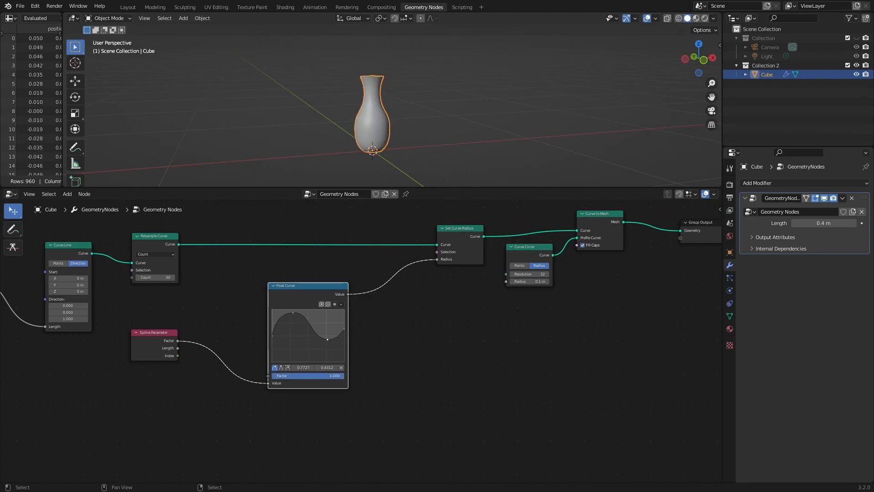
Duplicate the Float Curve node below the original and connect Spline Parameter's Factor to the copy's Value
{"action": "scroll", "coordinate": [368, 412], "scroll_direction": "down", "scroll_amount": 2}
{"action": "middle_click_drag", "start_coordinate": [367, 411], "coordinate": [382, 356]}
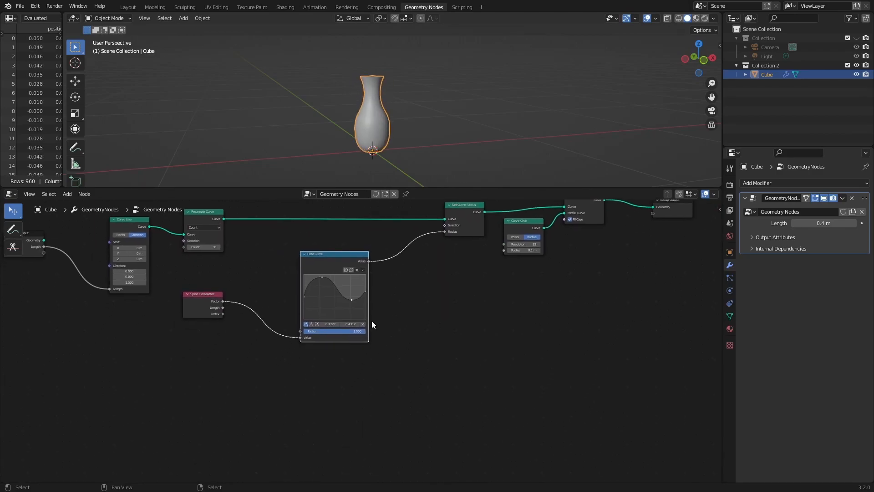
{"action": "scroll", "coordinate": [359, 346], "scroll_direction": "up", "scroll_amount": 2}
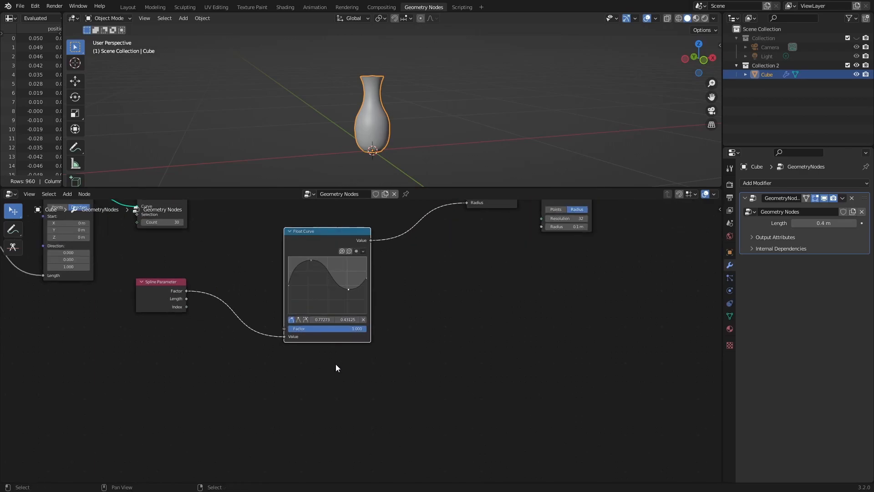
{"action": "key", "text": "shift+d"}
{"action": "left_click", "coordinate": [288, 338]}
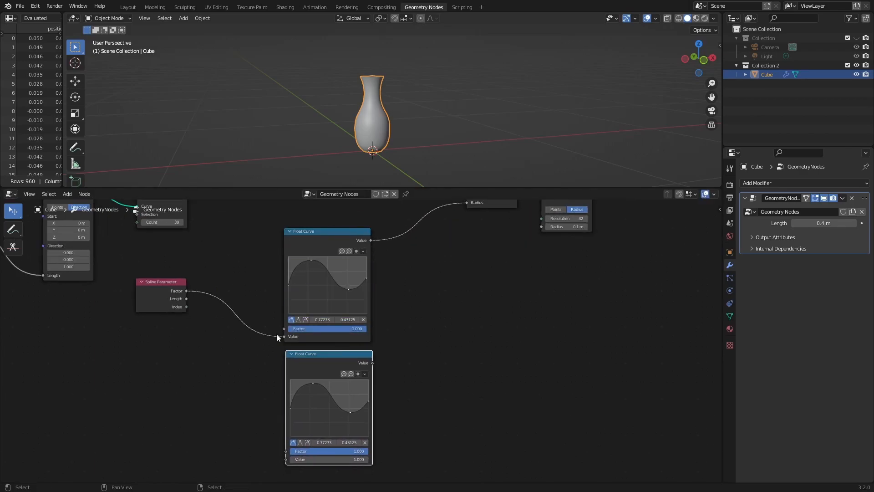
{"action": "left_click_drag", "start_coordinate": [187, 291], "coordinate": [286, 459]}
Reset the duplicate's curve and reshape it into a single arch by raising its start point, lowering its end point and adding a peak
{"action": "scroll", "coordinate": [364, 380], "scroll_direction": "up", "scroll_amount": 2}
{"action": "left_click", "coordinate": [394, 431]}
{"action": "middle_click_drag", "start_coordinate": [437, 435], "coordinate": [461, 390]}
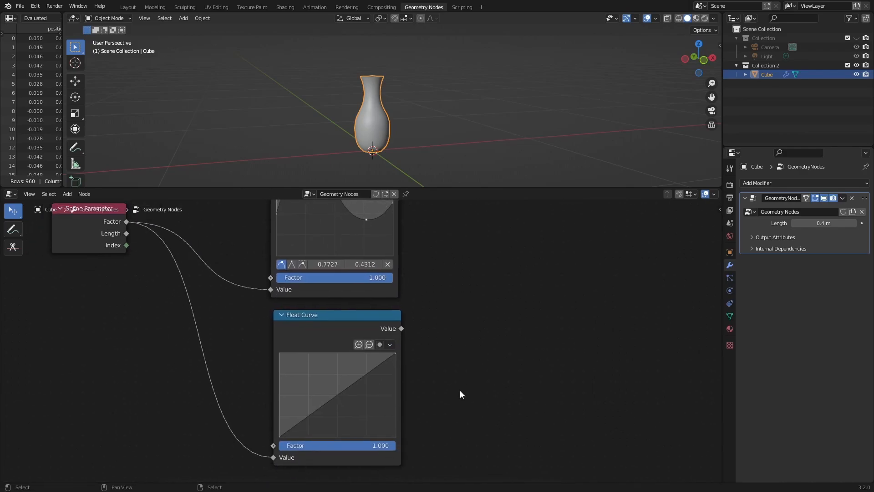
{"action": "left_click_drag", "start_coordinate": [281, 436], "coordinate": [280, 403]}
{"action": "left_click_drag", "start_coordinate": [396, 353], "coordinate": [395, 384]}
{"action": "left_click_drag", "start_coordinate": [313, 396], "coordinate": [322, 352]}
Connect the lower Float Curve's Value output to Set Curve Radius's Radius in place of the upper curve
{"action": "scroll", "coordinate": [395, 314], "scroll_direction": "down", "scroll_amount": 2}
{"action": "middle_click_drag", "start_coordinate": [394, 314], "coordinate": [348, 420]}
{"action": "left_click_drag", "start_coordinate": [348, 419], "coordinate": [456, 245]}
Refine the lower Float Curve by adjusting its peak and setting its start point's height to 0.5337
{"action": "key", "text": "KP_1"}
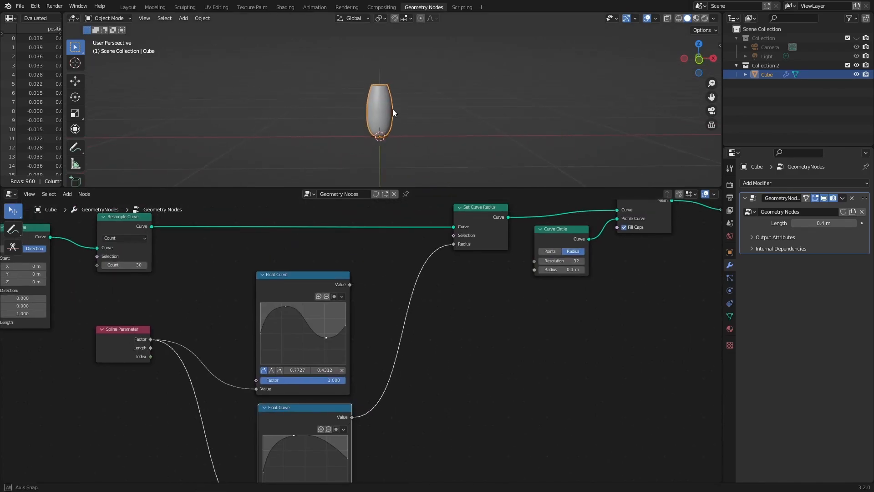
{"action": "middle_click_drag", "start_coordinate": [400, 346], "coordinate": [433, 252]}
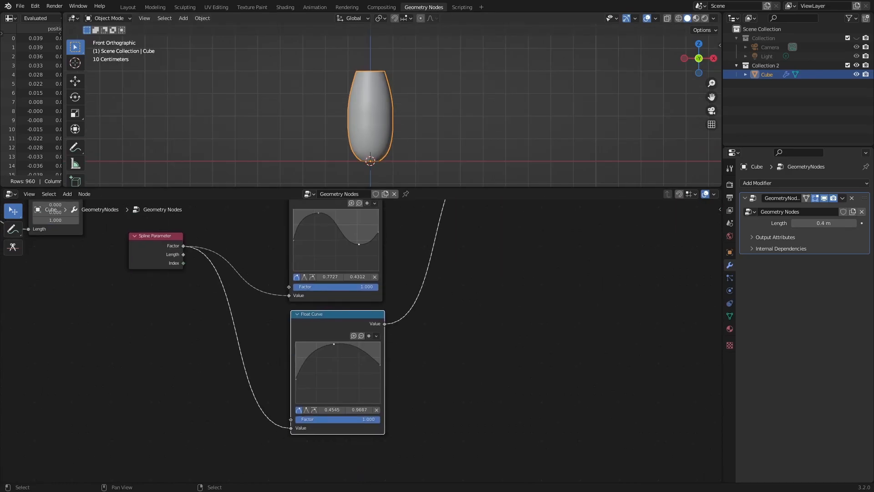
{"action": "type", "text": "0.9"}
{"action": "key", "text": "Return"}
{"action": "left_click_drag", "start_coordinate": [359, 410], "coordinate": [378, 409]}
{"action": "middle_click_drag", "start_coordinate": [401, 104], "coordinate": [396, 113]}
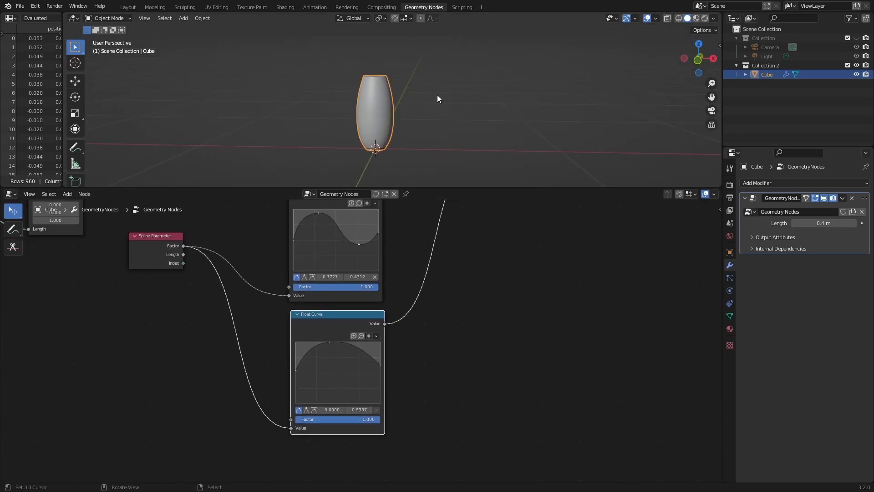
{"action": "middle_click_drag", "start_coordinate": [452, 105], "coordinate": [479, 118]}
Insert a MixRGB node between the lower Float Curve and Set Curve Radius's Radius
{"action": "scroll", "coordinate": [500, 292], "scroll_direction": "down", "scroll_amount": 2}
{"action": "middle_click_drag", "start_coordinate": [500, 294], "coordinate": [444, 366]}
{"action": "left_click", "coordinate": [297, 282]}
{"action": "left_click", "coordinate": [297, 403], "text": "shift"}
{"action": "key", "text": "shift+a"}
{"action": "type", "text": "mi"}
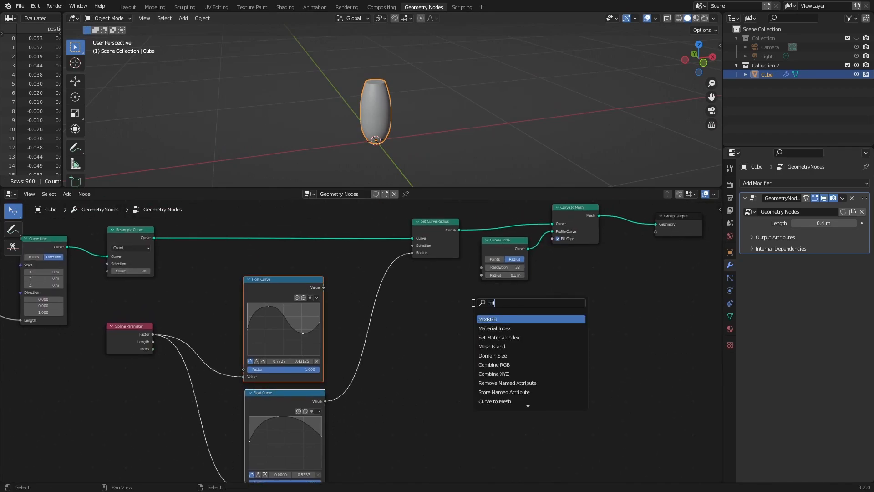
{"action": "key", "text": "Return"}
{"action": "left_click", "coordinate": [366, 308]}
Connect the upper Float Curve to Mix's Color1 and the lower one to Color2, and set Fac to 0
{"action": "scroll", "coordinate": [365, 346], "scroll_direction": "up", "scroll_amount": 2}
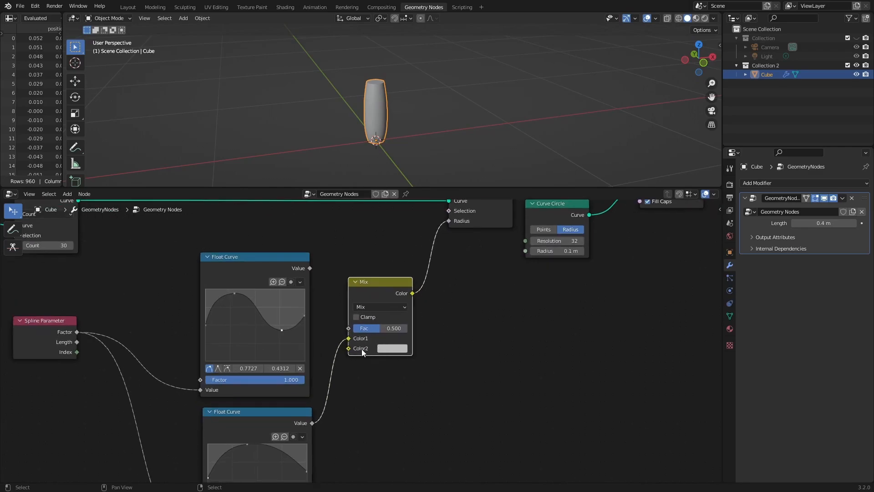
{"action": "left_click_drag", "start_coordinate": [348, 338], "coordinate": [348, 348]}
{"action": "left_click_drag", "start_coordinate": [310, 268], "coordinate": [369, 327]}
{"action": "scroll", "coordinate": [395, 90], "scroll_direction": "up", "scroll_amount": 2}
{"action": "middle_click_drag", "start_coordinate": [395, 91], "coordinate": [406, 73]}
{"action": "mouse_move", "coordinate": [372, 329]}
{"action": "left_mouse_down"}
{"action": "mouse_move", "coordinate": [401, 329]}
{"action": "mouse_move", "coordinate": [365, 329]}
{"action": "left_mouse_up"}
Tidy the node tree by spacing Set Curve Radius and its following nodes away from Mix and repositioning Spline Parameter
{"action": "scroll", "coordinate": [379, 403], "scroll_direction": "down", "scroll_amount": 4}
{"action": "middle_click_drag", "start_coordinate": [379, 403], "coordinate": [409, 322]}
{"action": "left_click_drag", "start_coordinate": [421, 240], "coordinate": [433, 238]}
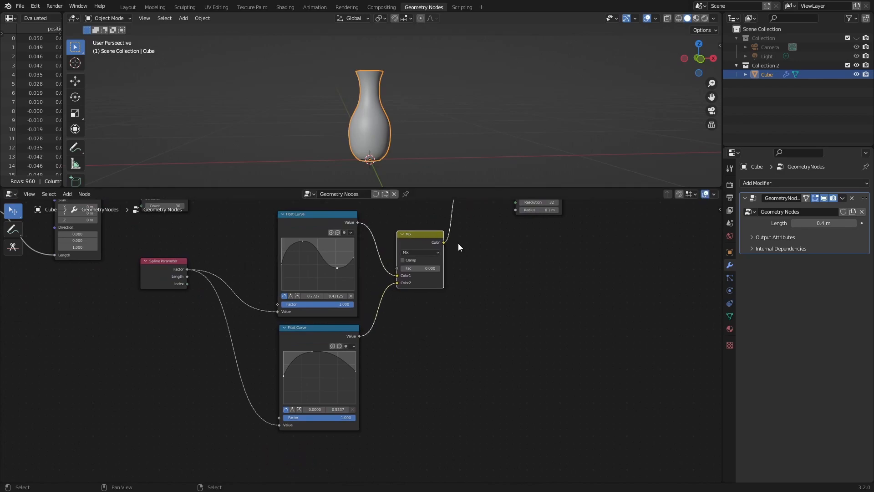
{"action": "scroll", "coordinate": [438, 246], "scroll_direction": "down", "scroll_amount": 4}
{"action": "middle_click_drag", "start_coordinate": [437, 246], "coordinate": [370, 346]}
{"action": "left_click_drag", "start_coordinate": [630, 245], "coordinate": [413, 328]}
{"action": "left_click_drag", "start_coordinate": [396, 293], "coordinate": [455, 291]}
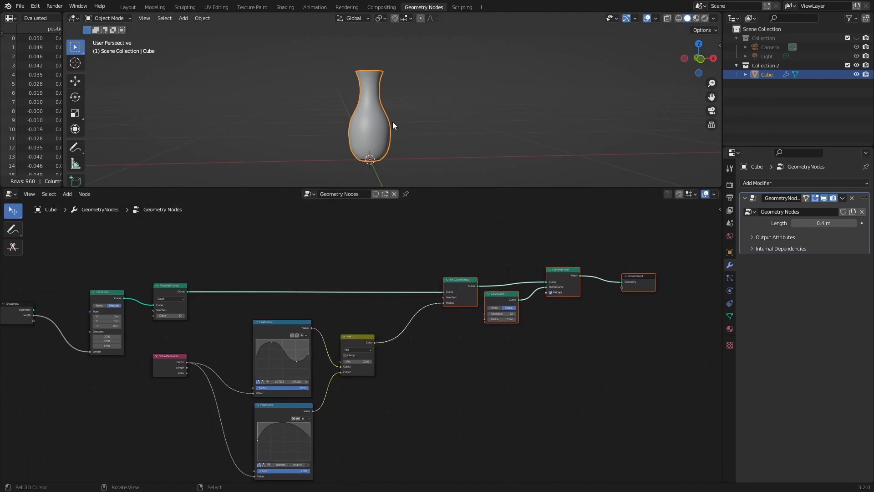
{"action": "middle_click_drag", "start_coordinate": [344, 388], "coordinate": [428, 316]}
{"action": "scroll", "coordinate": [374, 333], "scroll_direction": "up", "scroll_amount": 3}
{"action": "left_click_drag", "start_coordinate": [238, 280], "coordinate": [261, 302]}
{"action": "scroll", "coordinate": [182, 296], "scroll_direction": "down", "scroll_amount": 2}
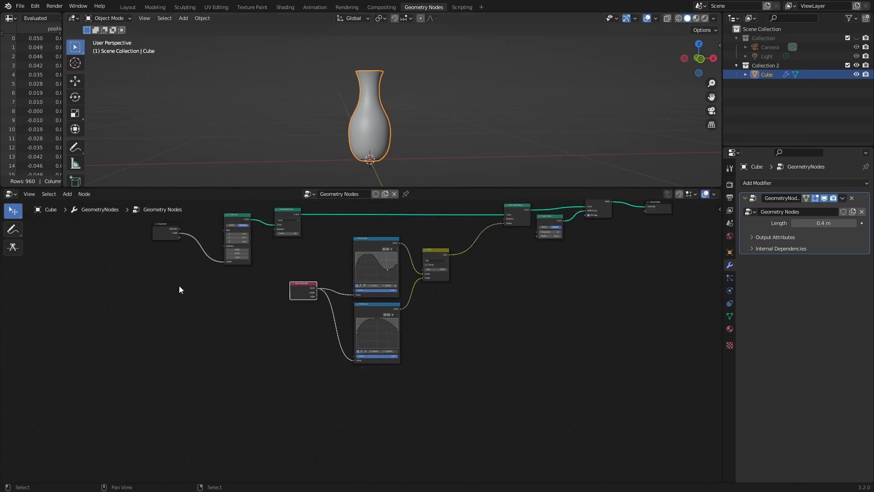
Duplicate Group Input below the Float Curves, expose Mix's Fac through it and set the modifier's Fac to 1
{"action": "left_click_drag", "start_coordinate": [165, 233], "coordinate": [386, 384]}
{"action": "scroll", "coordinate": [386, 384], "scroll_direction": "up", "scroll_amount": 2}
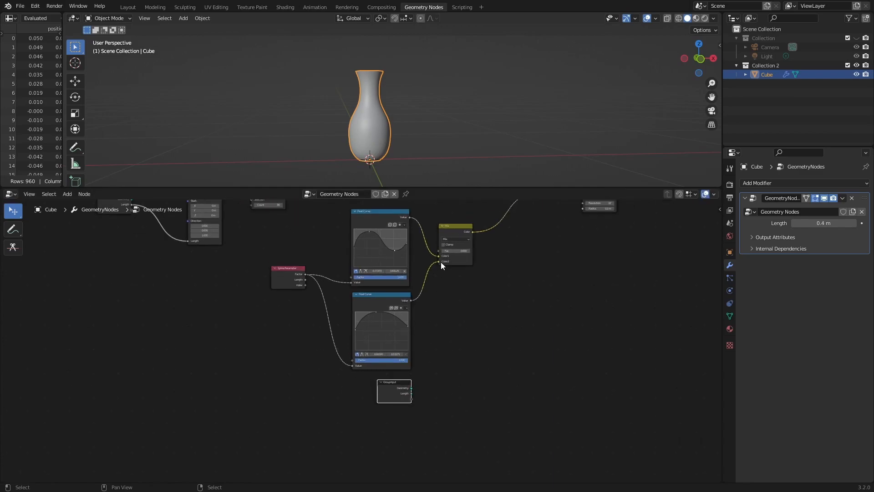
{"action": "left_click_drag", "start_coordinate": [438, 250], "coordinate": [411, 399]}
{"action": "scroll", "coordinate": [490, 327], "scroll_direction": "up", "scroll_amount": 1}
{"action": "left_click_drag", "start_coordinate": [821, 234], "coordinate": [856, 234]}
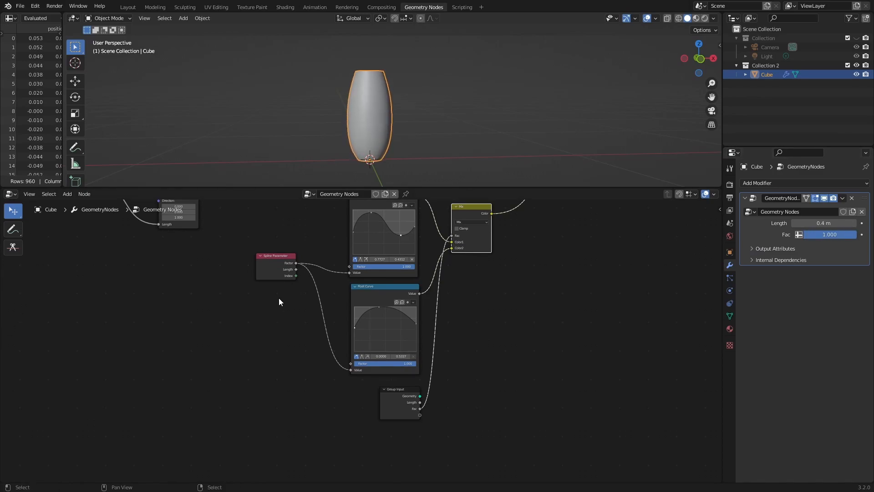
Add a shared reroute to both Spline Parameter Factor links and place it near the Float Curves
{"action": "scroll", "coordinate": [279, 298], "scroll_direction": "up", "scroll_amount": 3}
{"action": "right_click_drag", "start_coordinate": [235, 262], "coordinate": [228, 360], "text": "shift"}
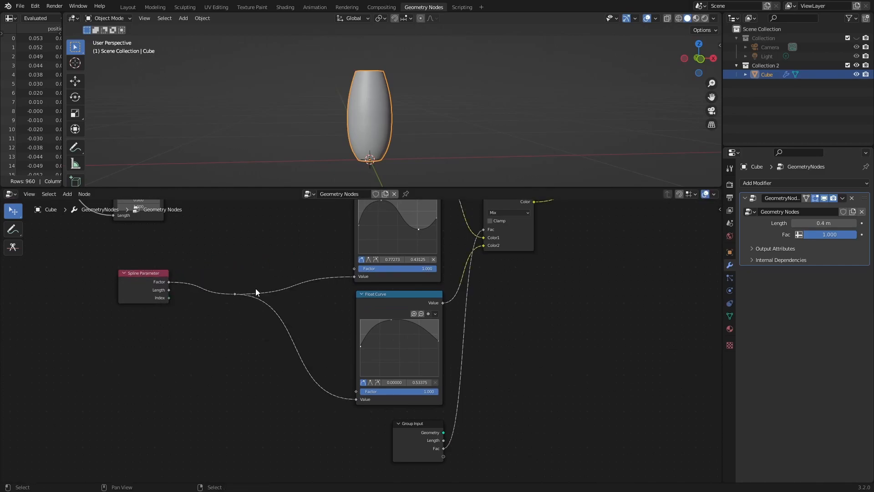
{"action": "key", "text": "g"}
{"action": "left_click", "coordinate": [313, 281]}
Insert a Map Range node between Spline Parameter's Factor and the reroute
{"action": "key", "text": "shift+a"}
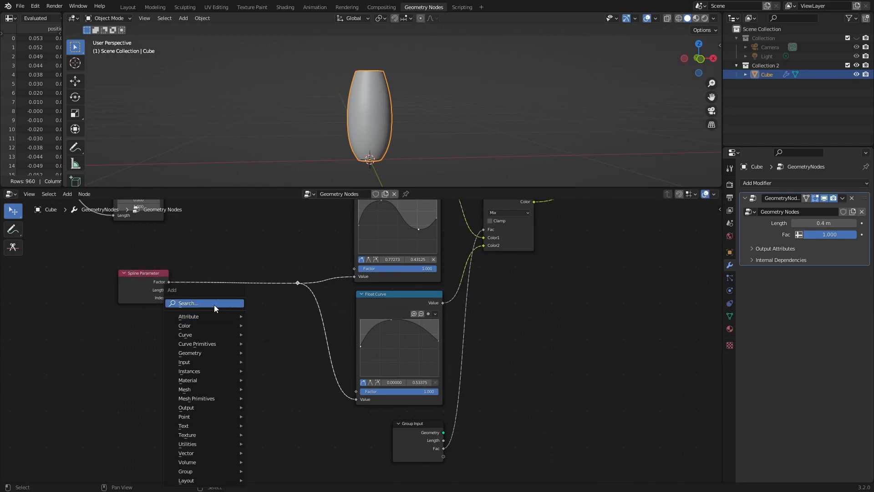
{"action": "left_click", "coordinate": [214, 303]}
{"action": "type", "text": "map"}
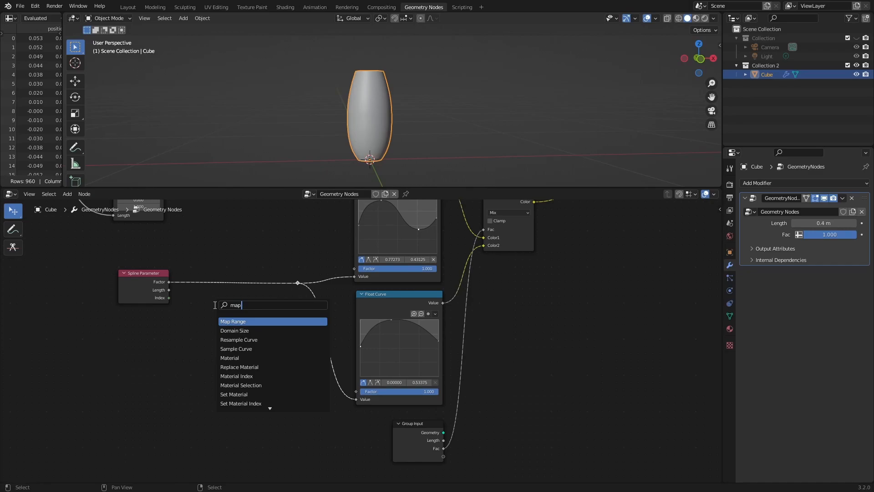
{"action": "left_click", "coordinate": [234, 321]}
{"action": "left_click", "coordinate": [234, 318]}
{"action": "scroll", "coordinate": [294, 378], "scroll_direction": "up", "scroll_amount": 2}
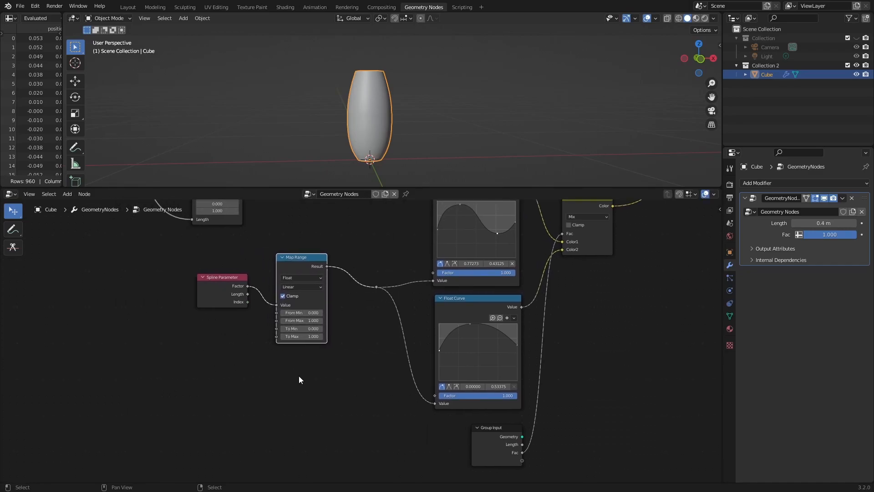
{"action": "mouse_move", "coordinate": [274, 323]}
{"action": "left_mouse_down"}
{"action": "mouse_move", "coordinate": [300, 322]}
{"action": "mouse_move", "coordinate": [255, 335]}
{"action": "mouse_move", "coordinate": [277, 334]}
{"action": "left_mouse_up"}
{"action": "key", "text": "ctrl+z"}
{"action": "key", "text": "ctrl+z"}
Move the second Group Input below Spline Parameter and route its Fac link around the lower Float Curve with two reroutes
{"action": "scroll", "coordinate": [271, 368], "scroll_direction": "down", "scroll_amount": 2}
{"action": "right_click_drag", "start_coordinate": [524, 413], "coordinate": [574, 414], "text": "shift"}
{"action": "left_click_drag", "start_coordinate": [521, 447], "coordinate": [161, 394]}
{"action": "left_click_drag", "start_coordinate": [550, 413], "coordinate": [541, 424]}
{"action": "right_click_drag", "start_coordinate": [543, 344], "coordinate": [567, 363], "text": "shift"}
{"action": "left_click_drag", "start_coordinate": [556, 351], "coordinate": [546, 224]}
{"action": "left_click_drag", "start_coordinate": [541, 423], "coordinate": [549, 425]}
{"action": "left_click_drag", "start_coordinate": [148, 401], "coordinate": [150, 416]}
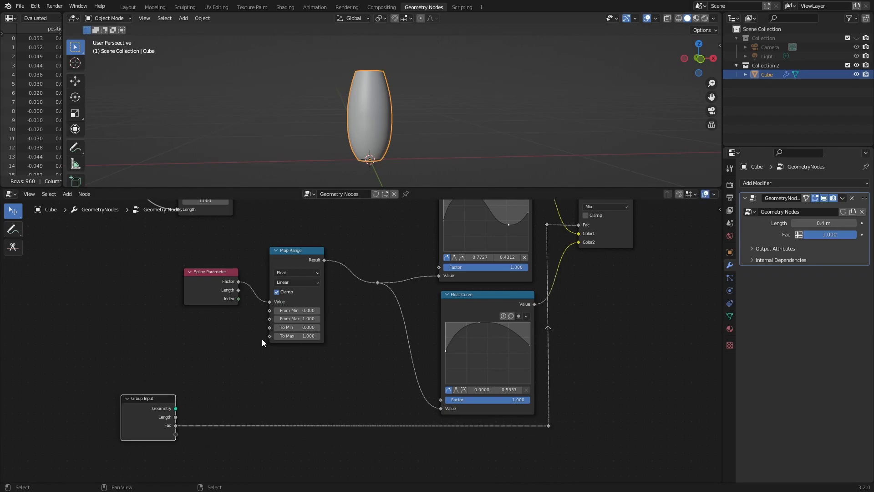
Expose Map Range's To Max through the second Group Input and set the modifier's Fac to 0
{"action": "left_click_drag", "start_coordinate": [269, 336], "coordinate": [179, 439]}
{"action": "left_click_drag", "start_coordinate": [177, 434], "coordinate": [176, 434]}
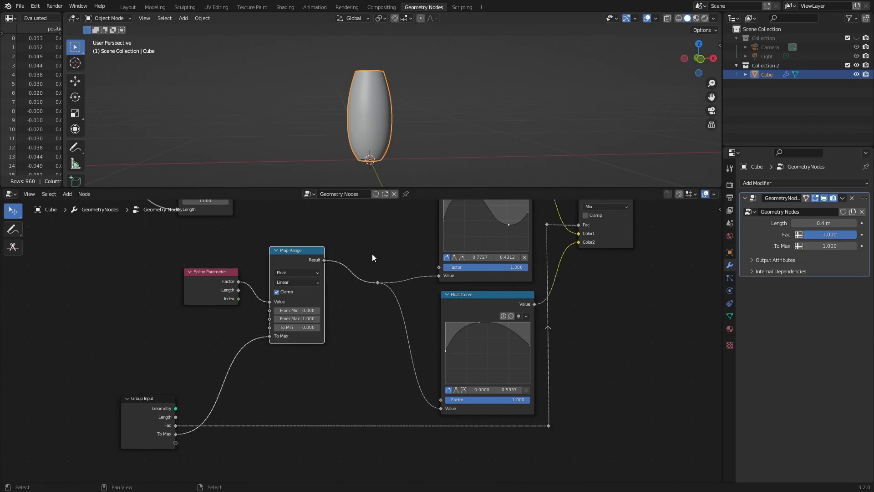
{"action": "left_click_drag", "start_coordinate": [838, 234], "coordinate": [814, 234]}
{"action": "mouse_move", "coordinate": [831, 246]}
{"action": "left_mouse_down"}
{"action": "mouse_move", "coordinate": [843, 235]}
{"action": "mouse_move", "coordinate": [805, 234]}
{"action": "mouse_move", "coordinate": [831, 246]}
{"action": "mouse_move", "coordinate": [822, 246]}
{"action": "left_mouse_up"}
{"action": "key", "text": "Return"}
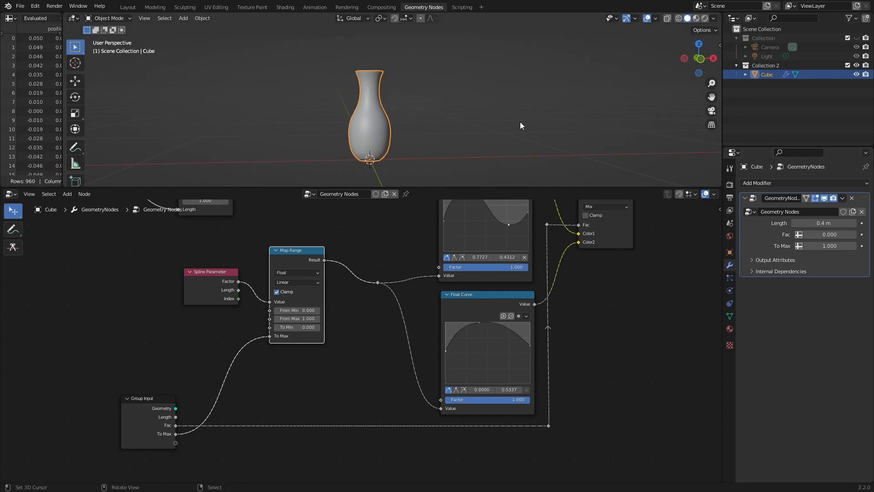
Move Group Output farther from Curve to Mesh to make room for more nodes
{"action": "mouse_move", "coordinate": [441, 88]}
{"action": "middle_mouse_down"}
{"action": "mouse_move", "coordinate": [358, 94]}
{"action": "mouse_move", "coordinate": [411, 95]}
{"action": "middle_mouse_up"}
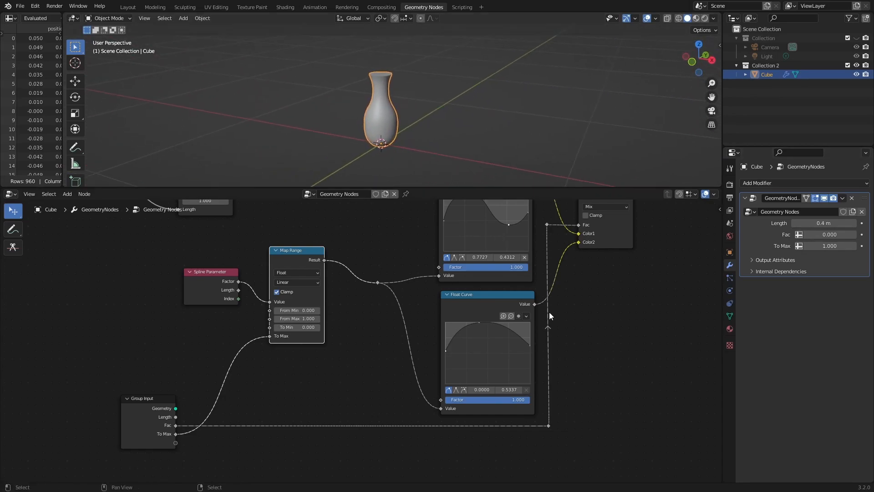
{"action": "scroll", "coordinate": [565, 308], "scroll_direction": "down", "scroll_amount": 4}
{"action": "middle_click_drag", "start_coordinate": [594, 330], "coordinate": [375, 370]}
{"action": "mouse_move", "coordinate": [543, 307]}
{"action": "middle_mouse_down"}
{"action": "mouse_move", "coordinate": [369, 346]}
{"action": "mouse_move", "coordinate": [313, 394]}
{"action": "middle_mouse_up"}
{"action": "scroll", "coordinate": [356, 360], "scroll_direction": "up", "scroll_amount": 2}
{"action": "middle_click_drag", "start_coordinate": [491, 313], "coordinate": [421, 349]}
{"action": "key", "text": "g"}
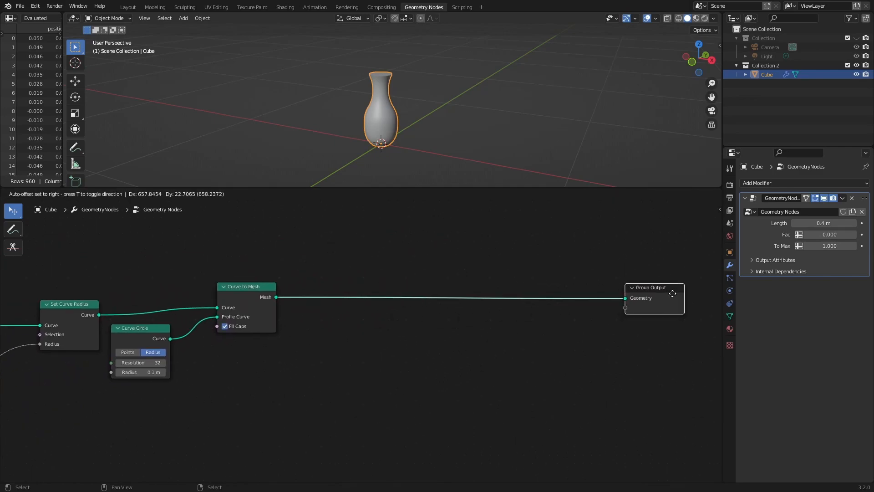
{"action": "left_click", "coordinate": [680, 292]}
Insert a Delete Geometry node between Curve to Mesh and Group Output and set its domain to Face
{"action": "scroll", "coordinate": [406, 65], "scroll_direction": "up", "scroll_amount": 4}
{"action": "middle_click_drag", "start_coordinate": [406, 64], "coordinate": [376, 71]}
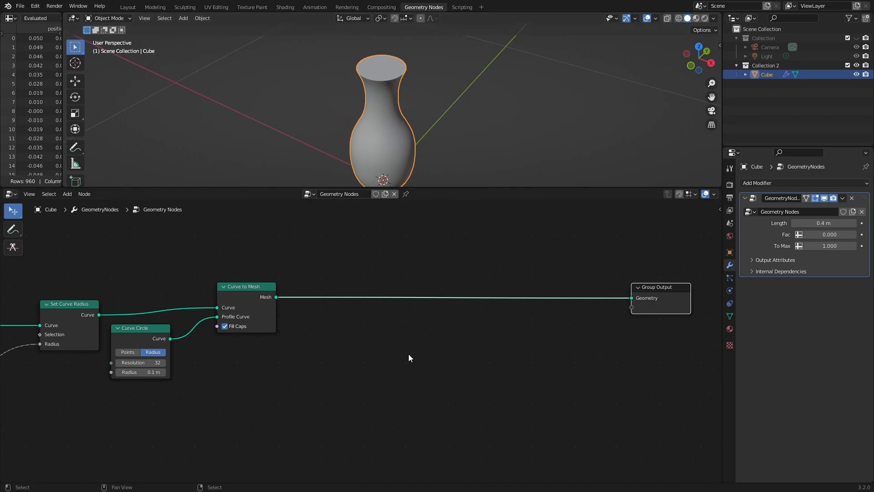
{"action": "key", "text": "shift+a"}
{"action": "type", "text": "del"}
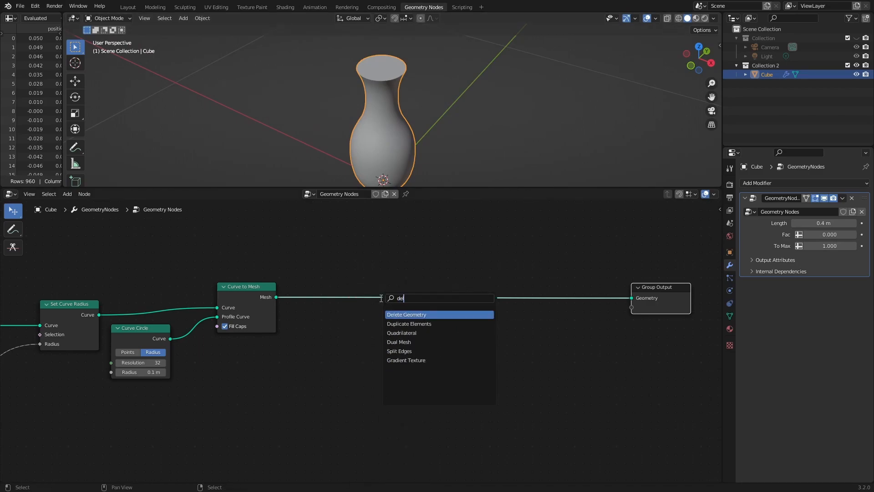
{"action": "left_click", "coordinate": [411, 315]}
{"action": "left_click", "coordinate": [487, 290]}
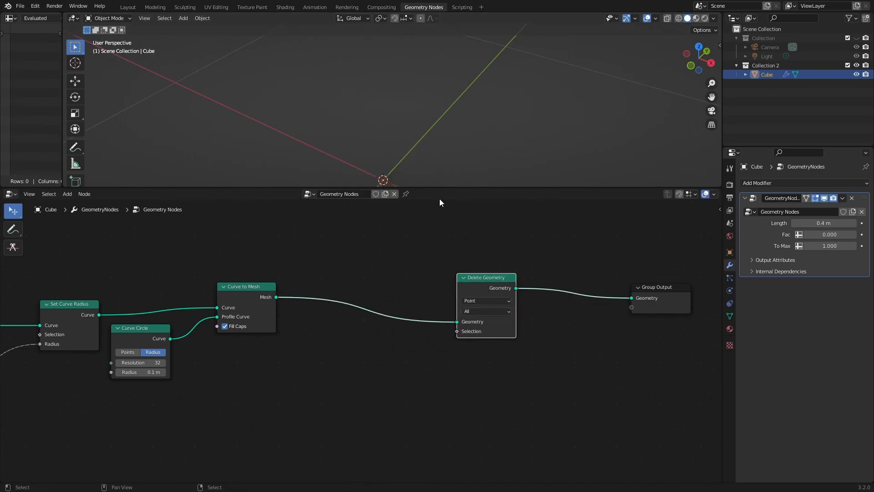
{"action": "scroll", "coordinate": [451, 363], "scroll_direction": "up", "scroll_amount": 2}
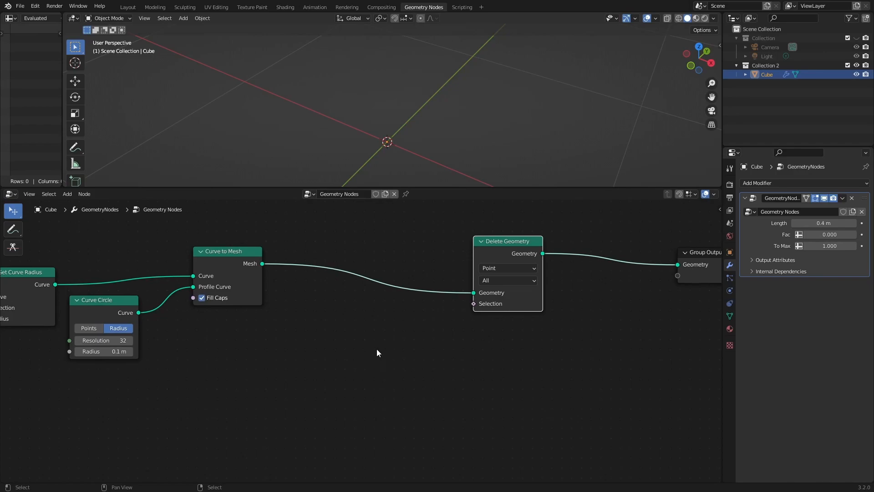
{"action": "left_click", "coordinate": [514, 268]}
{"action": "left_click", "coordinate": [503, 301]}
Add an Index node below Curve to Mesh
{"action": "key", "text": "shift+a"}
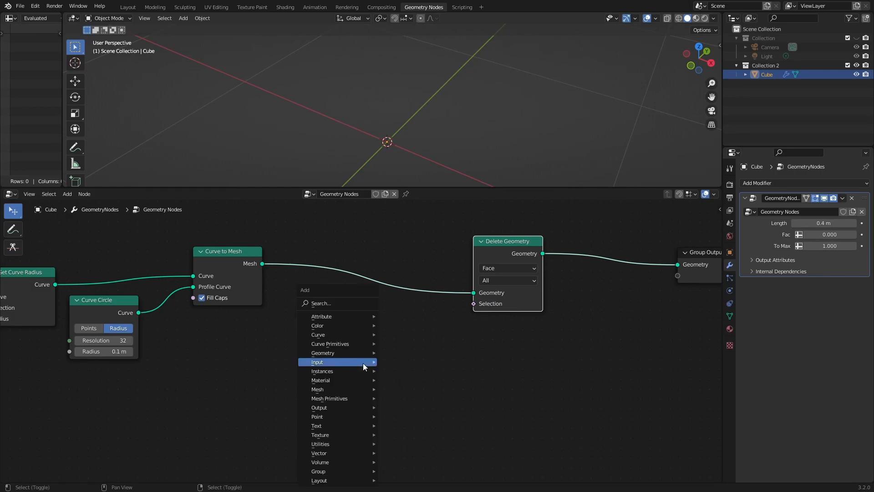
{"action": "left_click", "coordinate": [335, 303]}
{"action": "type", "text": "inde"}
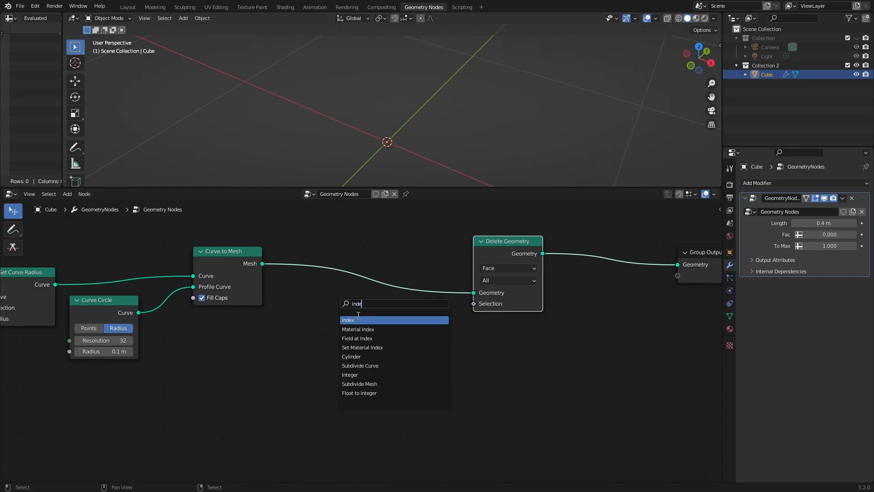
{"action": "key", "text": "Return"}
{"action": "left_click", "coordinate": [278, 355]}
Add a Compare node beside Index, set its data type to Integer and move Index slightly away from it
{"action": "key", "text": "shift+a"}
{"action": "left_click", "coordinate": [374, 302]}
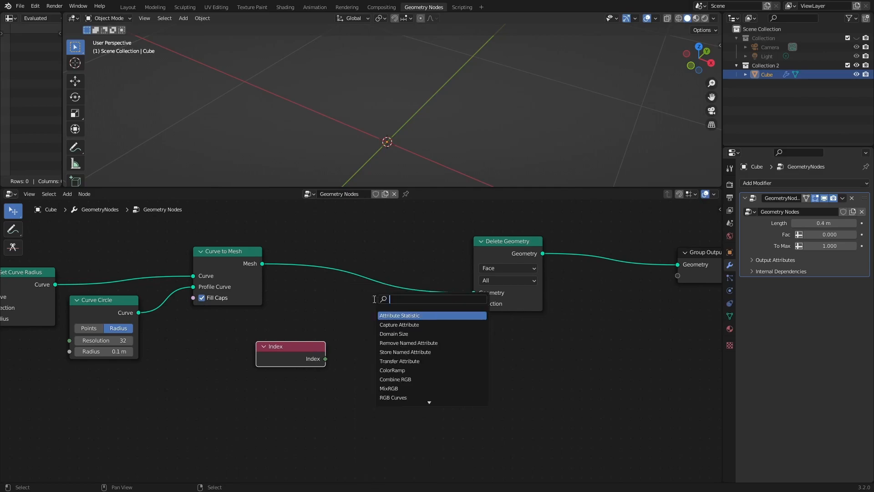
{"action": "type", "text": "comp"}
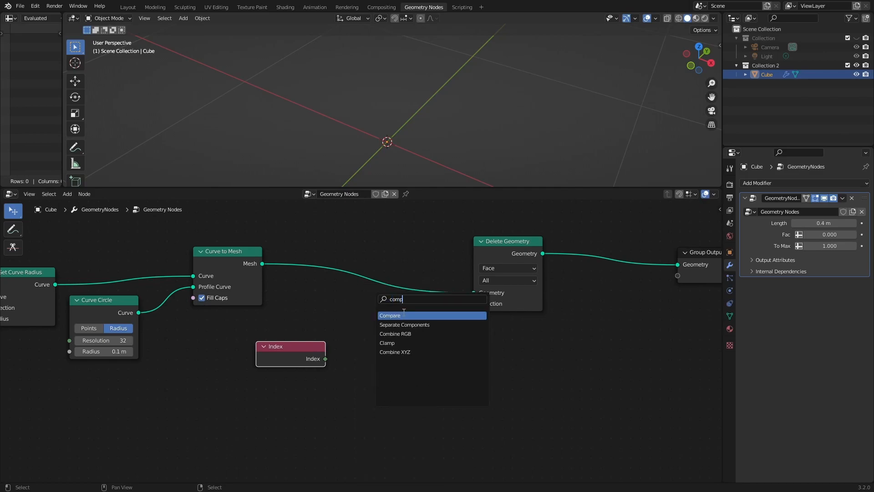
{"action": "left_click", "coordinate": [404, 315]}
{"action": "left_click", "coordinate": [398, 334]}
{"action": "left_click", "coordinate": [401, 354]}
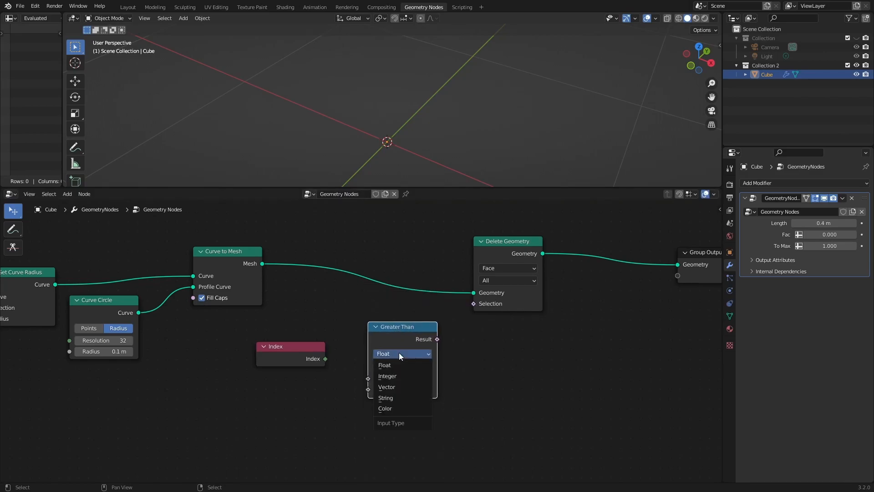
{"action": "left_click", "coordinate": [395, 376]}
{"action": "left_click_drag", "start_coordinate": [289, 344], "coordinate": [268, 354]}
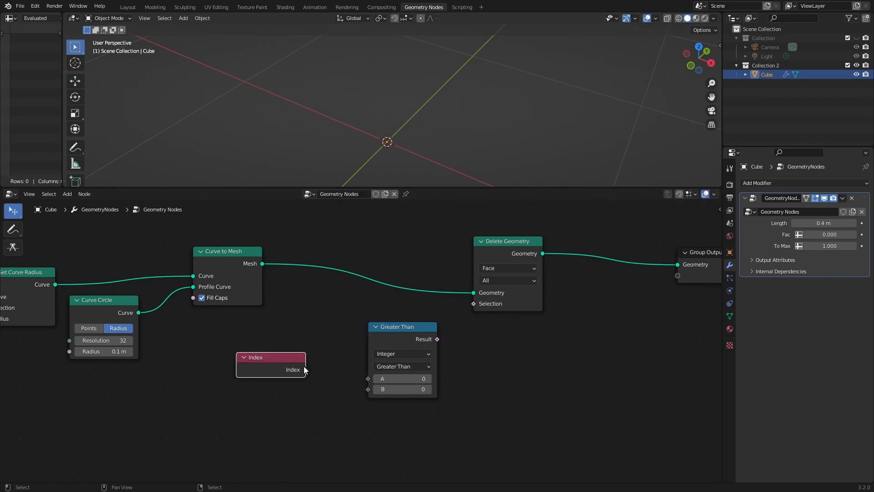
Link Index to the Compare node's A input and its Result to Delete Geometry's Selection, with B set to 930
{"action": "left_click_drag", "start_coordinate": [382, 379], "coordinate": [378, 378]}
{"action": "left_click_drag", "start_coordinate": [437, 339], "coordinate": [473, 304]}
{"action": "left_click_drag", "start_coordinate": [403, 389], "coordinate": [469, 389]}
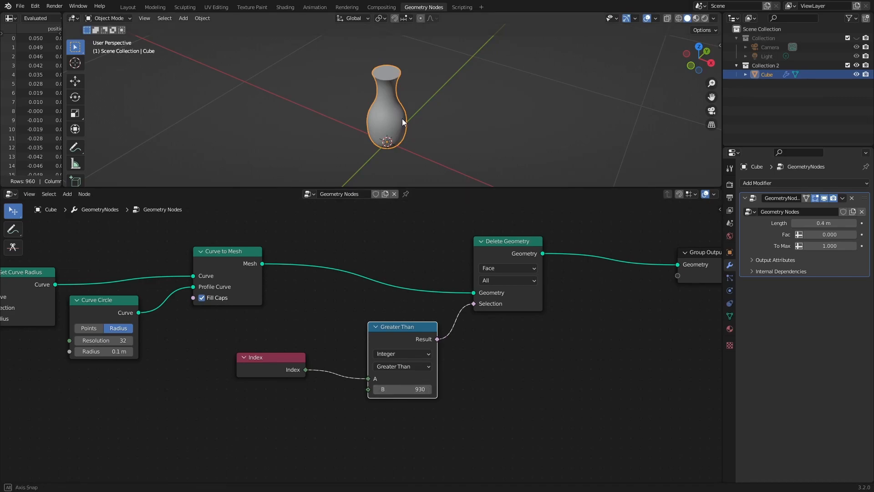
Set the Compare node's operation to Equal and B to 929 so only the vase's top cap face is deleted
{"action": "middle_click_drag", "start_coordinate": [403, 118], "coordinate": [404, 31]}
{"action": "scroll", "coordinate": [395, 136], "scroll_direction": "up", "scroll_amount": 3}
{"action": "middle_click_drag", "start_coordinate": [395, 142], "coordinate": [419, 153], "text": "shift"}
{"action": "scroll", "coordinate": [434, 109], "scroll_direction": "down", "scroll_amount": 4}
{"action": "middle_click_drag", "start_coordinate": [436, 88], "coordinate": [426, 130]}
{"action": "scroll", "coordinate": [419, 71], "scroll_direction": "up", "scroll_amount": 3}
{"action": "middle_click_drag", "start_coordinate": [422, 75], "coordinate": [425, 96], "text": "shift"}
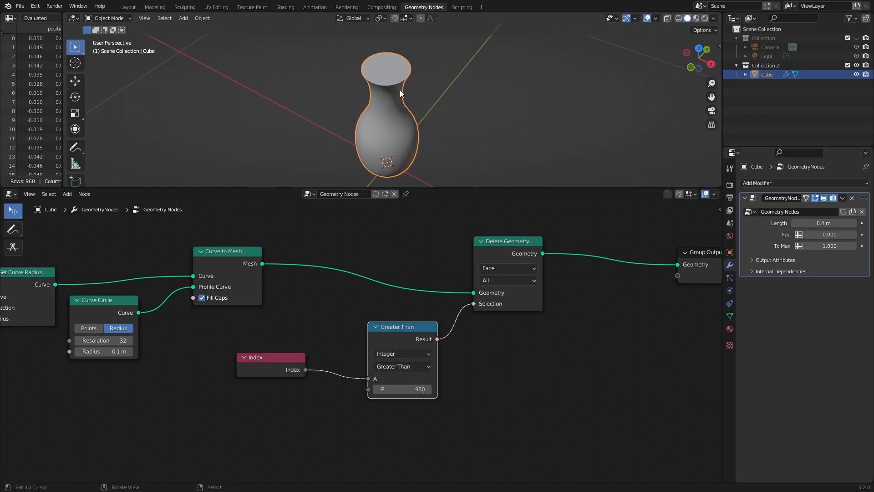
{"action": "left_click", "coordinate": [392, 366]}
{"action": "left_click", "coordinate": [395, 421]}
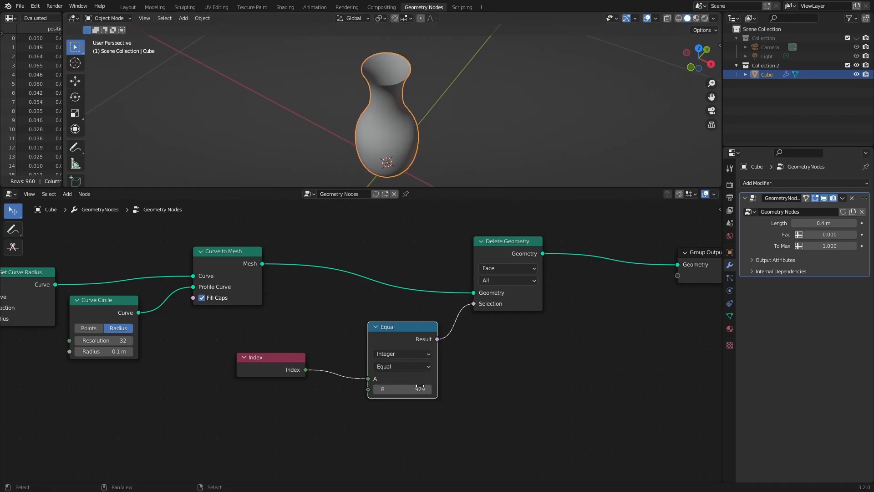
Inspect the vase's open rim and look over the earlier nodes in the tree
{"action": "middle_click_drag", "start_coordinate": [413, 69], "coordinate": [399, 89]}
{"action": "scroll", "coordinate": [398, 108], "scroll_direction": "down", "scroll_amount": 3}
{"action": "scroll", "coordinate": [318, 377], "scroll_direction": "down", "scroll_amount": 2}
{"action": "middle_click_drag", "start_coordinate": [309, 411], "coordinate": [385, 380]}
{"action": "left_click_drag", "start_coordinate": [372, 342], "coordinate": [373, 352]}
{"action": "scroll", "coordinate": [373, 349], "scroll_direction": "down", "scroll_amount": 2}
{"action": "middle_click_drag", "start_coordinate": [172, 396], "coordinate": [326, 412]}
{"action": "scroll", "coordinate": [362, 340], "scroll_direction": "up", "scroll_amount": 2}
{"action": "left_click_drag", "start_coordinate": [387, 334], "coordinate": [435, 356]}
{"action": "middle_click_drag", "start_coordinate": [456, 408], "coordinate": [146, 400]}
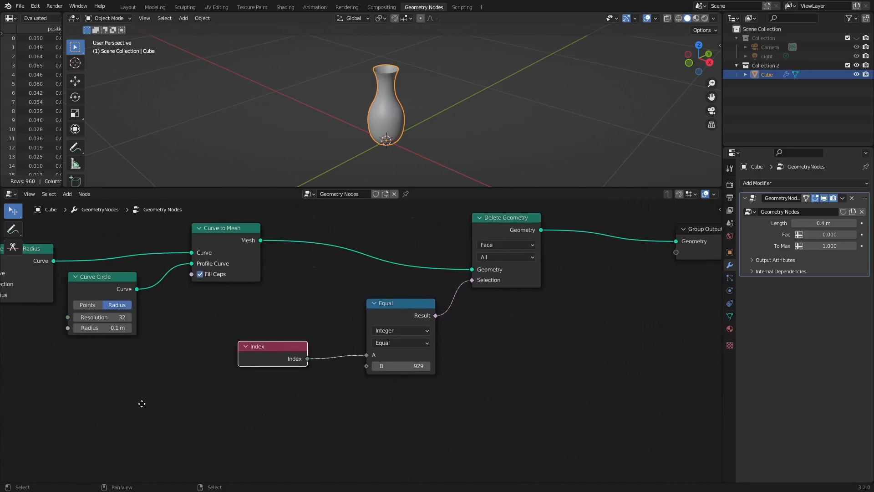
Move the Index, Compare, Delete Geometry and Group Output nodes together farther from Curve to Mesh
{"action": "scroll", "coordinate": [193, 398], "scroll_direction": "down", "scroll_amount": 1}
{"action": "left_click_drag", "start_coordinate": [662, 237], "coordinate": [446, 351]}
{"action": "scroll", "coordinate": [367, 339], "scroll_direction": "up", "scroll_amount": 1}
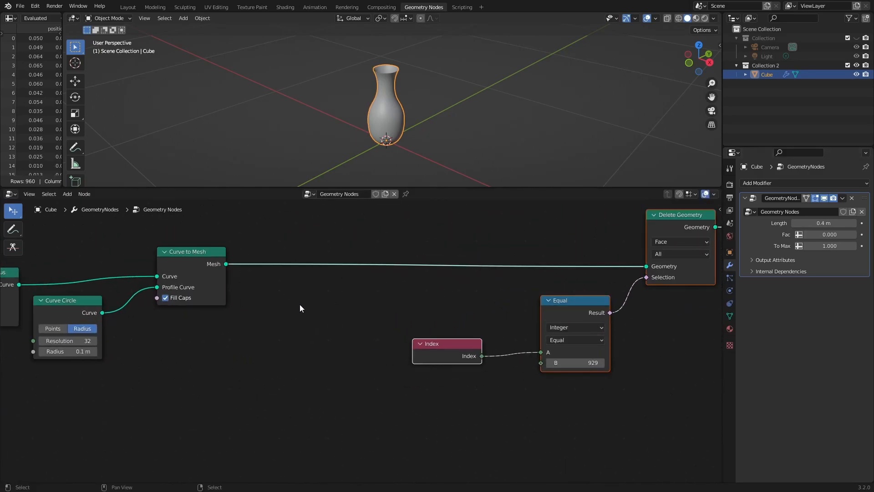
{"action": "middle_click_drag", "start_coordinate": [299, 302], "coordinate": [310, 306]}
Add a Domain Size node below Curve to Mesh and feed it the Mesh output
{"action": "key", "text": "shift+a"}
{"action": "left_click", "coordinate": [286, 302]}
{"action": "type", "text": "do"}
{"action": "key", "text": "Return"}
{"action": "left_click", "coordinate": [282, 302]}
{"action": "left_click_drag", "start_coordinate": [234, 269], "coordinate": [288, 388]}
Link Domain Size's Face Count to the Compare node's B input and move Index up to clear the link
{"action": "left_click_drag", "start_coordinate": [355, 351], "coordinate": [552, 367]}
{"action": "left_click_drag", "start_coordinate": [480, 348], "coordinate": [477, 312]}
{"action": "middle_click_drag", "start_coordinate": [410, 109], "coordinate": [360, 95]}
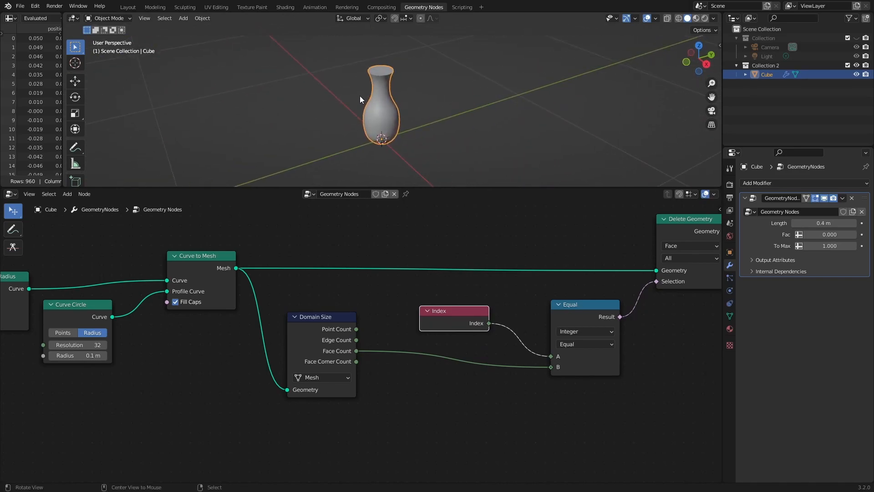
Insert a Math node between Face Count and the Compare node's B input, set to Subtract with a value of 1
{"action": "key", "text": "shift+a"}
{"action": "type", "text": "math"}
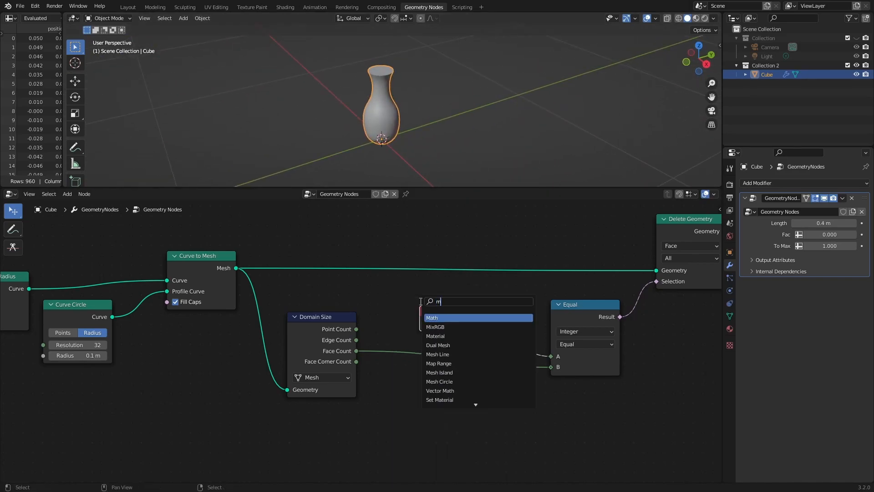
{"action": "left_click", "coordinate": [440, 317]}
{"action": "left_click", "coordinate": [455, 350]}
{"action": "left_click", "coordinate": [448, 377]}
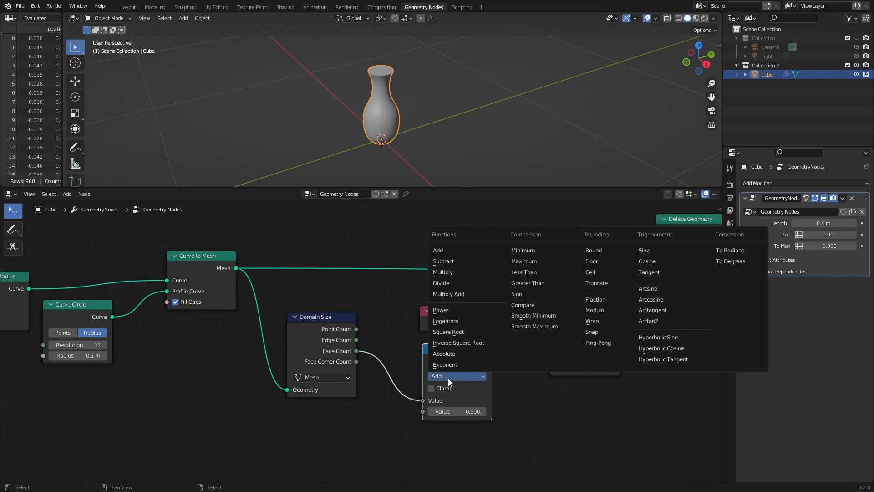
{"action": "left_click", "coordinate": [452, 262]}
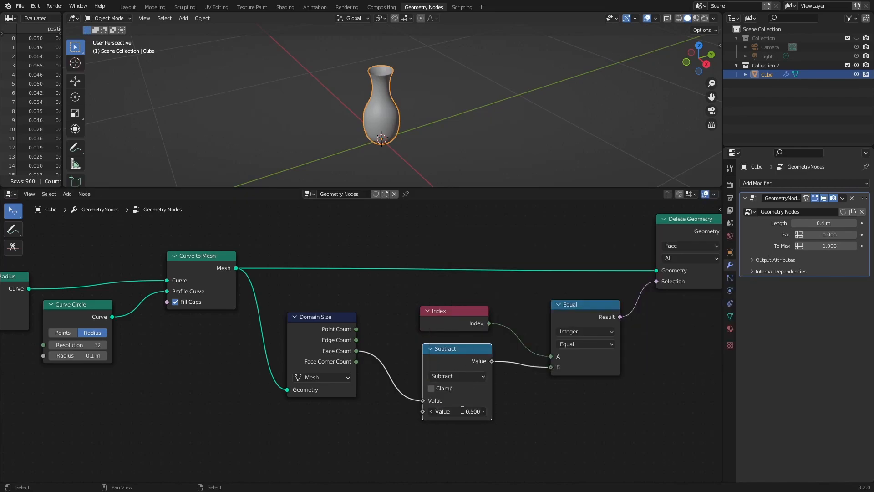
{"action": "left_click_drag", "start_coordinate": [455, 349], "coordinate": [454, 349]}
{"action": "scroll", "coordinate": [401, 94], "scroll_direction": "up", "scroll_amount": 2}
{"action": "middle_click_drag", "start_coordinate": [401, 94], "coordinate": [361, 236]}
Try a lower Curve Circle resolution to test the open top, and undo the change
{"action": "middle_click_drag", "start_coordinate": [205, 417], "coordinate": [338, 404]}
{"action": "left_click_drag", "start_coordinate": [210, 333], "coordinate": [206, 334]}
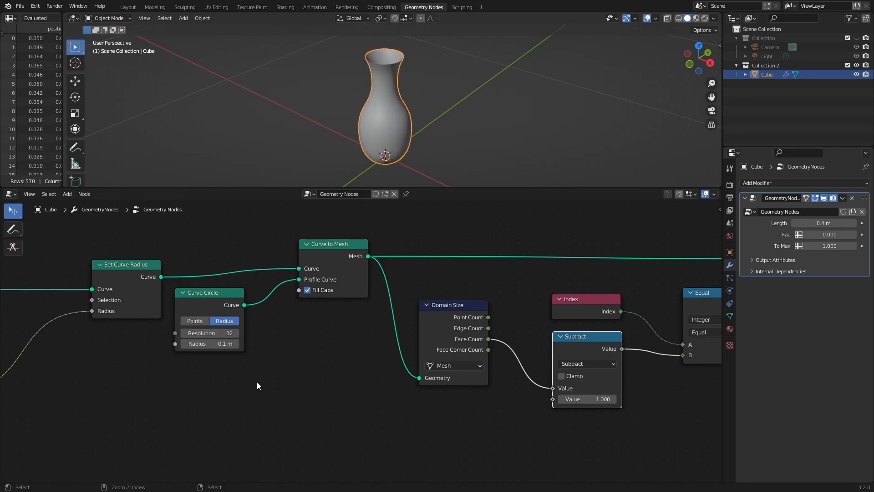
{"action": "key", "text": "ctrl+z"}
Deselect the vase and set the Curve Circle's Resolution to 4
{"action": "scroll", "coordinate": [325, 406], "scroll_direction": "down", "scroll_amount": 2}
{"action": "middle_click_drag", "start_coordinate": [339, 418], "coordinate": [172, 412]}
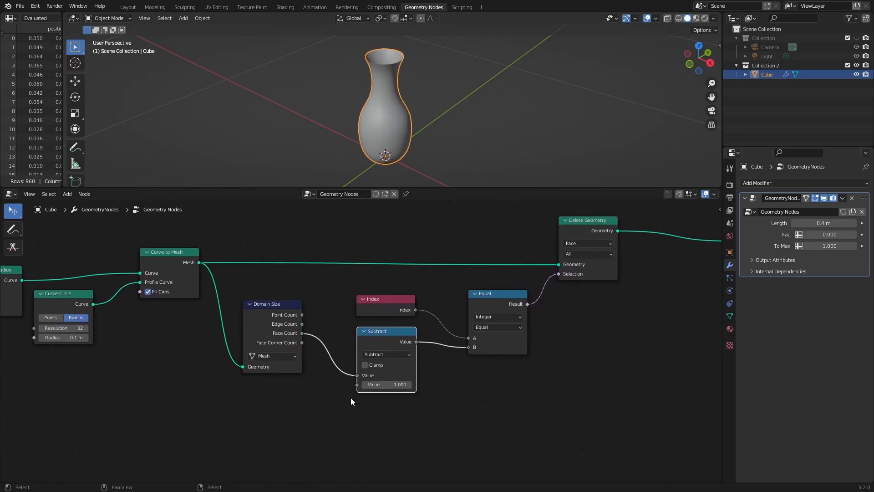
{"action": "scroll", "coordinate": [425, 115], "scroll_direction": "down", "scroll_amount": 1}
{"action": "left_click_drag", "start_coordinate": [443, 116], "coordinate": [444, 119]}
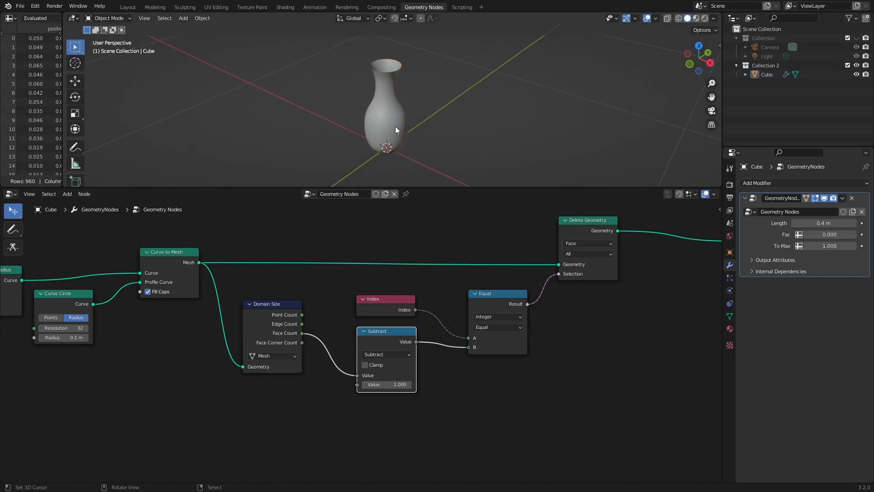
{"action": "middle_click_drag", "start_coordinate": [360, 136], "coordinate": [385, 132]}
{"action": "middle_click_drag", "start_coordinate": [199, 406], "coordinate": [465, 395]}
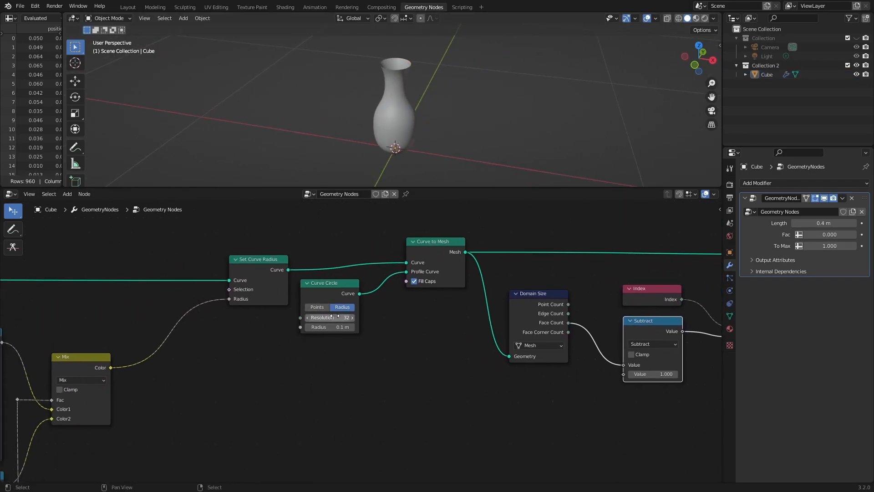
{"action": "left_click_drag", "start_coordinate": [330, 318], "coordinate": [302, 318]}
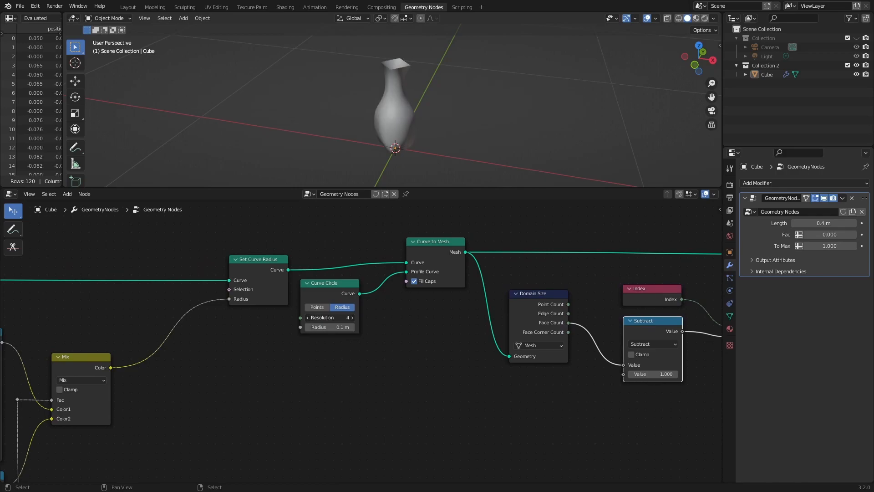
Add a Group Input node below and before the Curve Circle node
{"action": "scroll", "coordinate": [359, 344], "scroll_direction": "up", "scroll_amount": 4}
{"action": "middle_click_drag", "start_coordinate": [375, 379], "coordinate": [501, 370]}
{"action": "left_click_drag", "start_coordinate": [440, 253], "coordinate": [438, 271]}
{"action": "middle_click_drag", "start_coordinate": [298, 401], "coordinate": [321, 357]}
{"action": "key", "text": "shift+a"}
{"action": "left_click", "coordinate": [287, 302]}
{"action": "type", "text": "grou"}
{"action": "key", "text": "Return"}
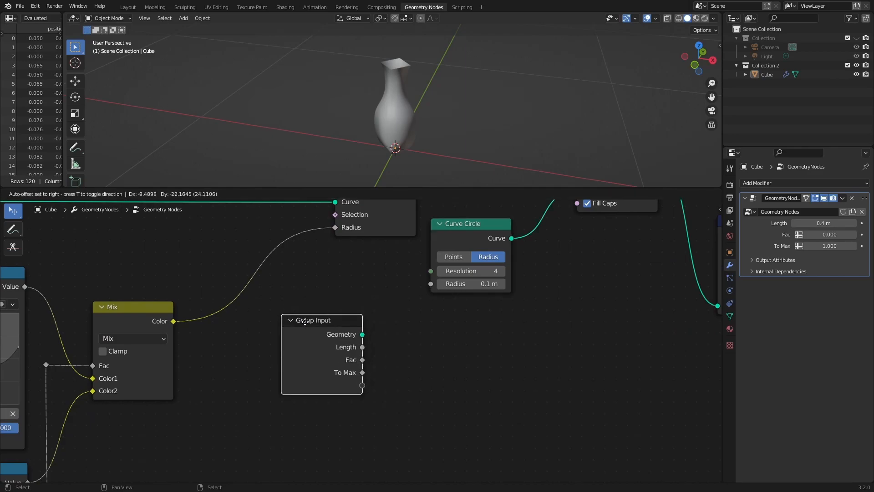
{"action": "left_click", "coordinate": [298, 301]}
Expose the Curve Circle's Radius and Resolution through the new Group Input and try out the Radius control
{"action": "left_click_drag", "start_coordinate": [431, 284], "coordinate": [348, 385]}
{"action": "mouse_move", "coordinate": [820, 256]}
{"action": "left_mouse_down"}
{"action": "mouse_move", "coordinate": [843, 256]}
{"action": "mouse_move", "coordinate": [821, 256]}
{"action": "mouse_move", "coordinate": [842, 268]}
{"action": "mouse_move", "coordinate": [820, 269]}
{"action": "left_mouse_up"}
{"action": "right_click", "coordinate": [821, 255]}
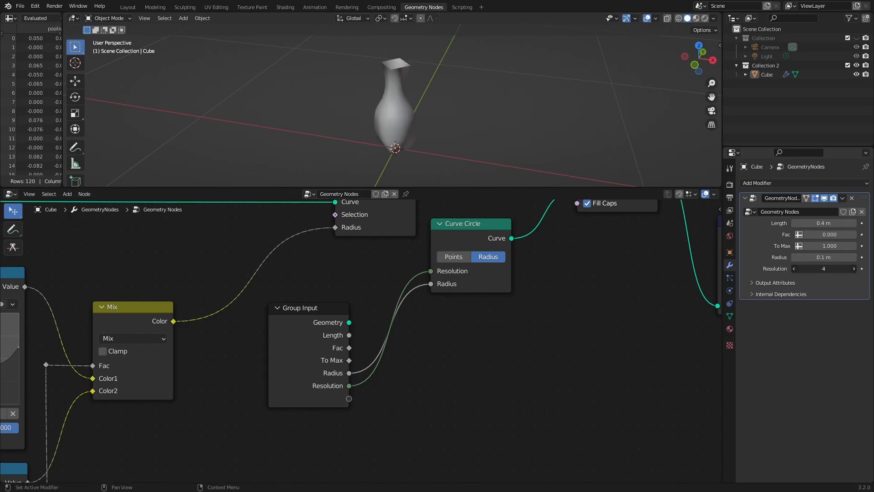
Move Curve to Mesh and all the nodes after it farther from Curve Circle
{"action": "scroll", "coordinate": [509, 359], "scroll_direction": "down", "scroll_amount": 3}
{"action": "middle_click_drag", "start_coordinate": [509, 360], "coordinate": [303, 382]}
{"action": "scroll", "coordinate": [353, 380], "scroll_direction": "down", "scroll_amount": 9}
{"action": "left_click_drag", "start_coordinate": [664, 235], "coordinate": [323, 369]}
{"action": "left_click_drag", "start_coordinate": [331, 290], "coordinate": [493, 292]}
{"action": "scroll", "coordinate": [370, 351], "scroll_direction": "up", "scroll_amount": 6}
{"action": "middle_click_drag", "start_coordinate": [370, 351], "coordinate": [417, 345]}
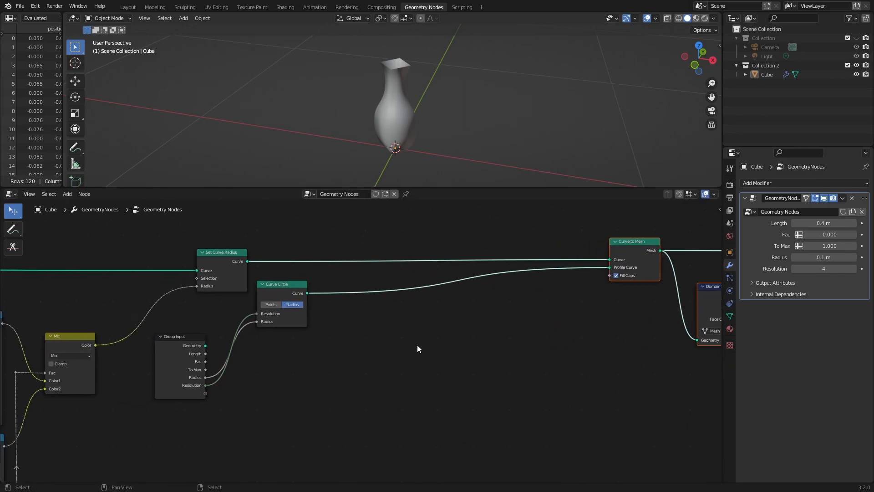
Insert a Fillet Curve node between Curve Circle and Curve to Mesh
{"action": "scroll", "coordinate": [417, 345], "scroll_direction": "up", "scroll_amount": 2}
{"action": "key", "text": "shift+a"}
{"action": "type", "text": "fi"}
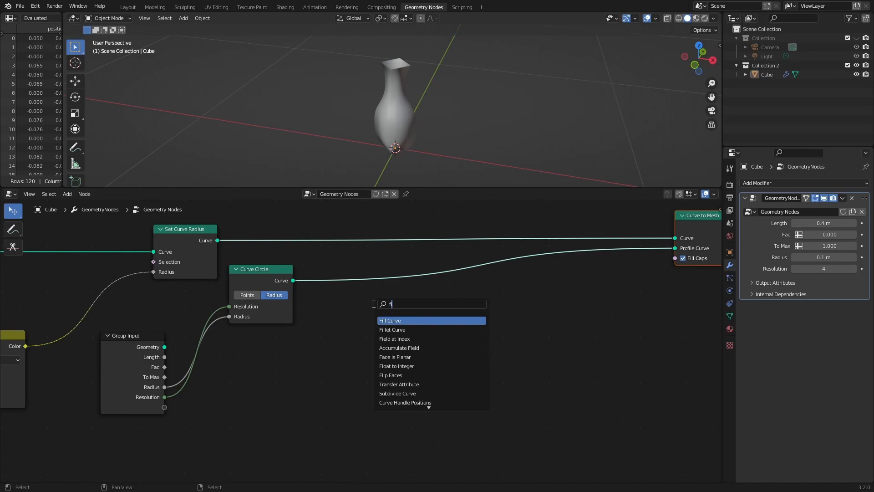
{"action": "type", "text": "l"}
{"action": "left_click", "coordinate": [426, 329]}
{"action": "left_click", "coordinate": [428, 292]}
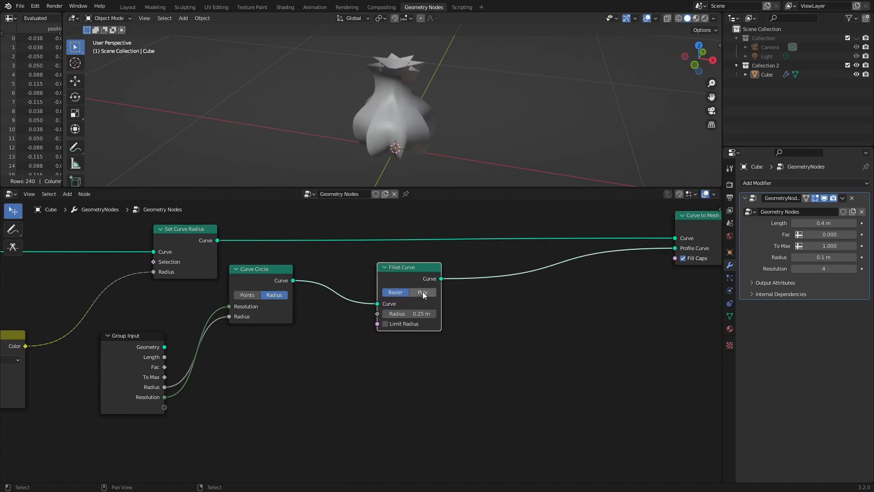
Set Fillet Curve to Poly mode with Limit Radius enabled, a Count of 5 and a Radius of 0.03 m
{"action": "left_click", "coordinate": [423, 293]}
{"action": "left_click", "coordinate": [385, 333]}
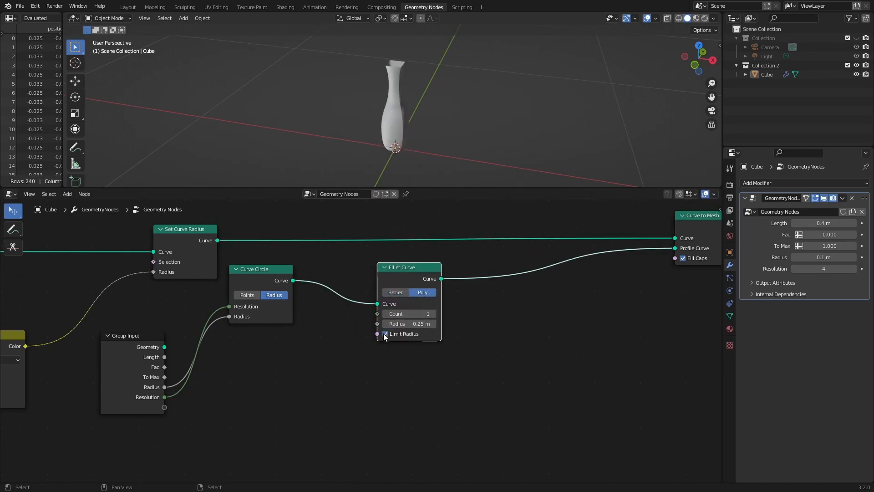
{"action": "left_click", "coordinate": [432, 314]}
{"action": "left_click", "coordinate": [432, 313]}
{"action": "left_click", "coordinate": [432, 313]}
{"action": "left_click", "coordinate": [432, 313]}
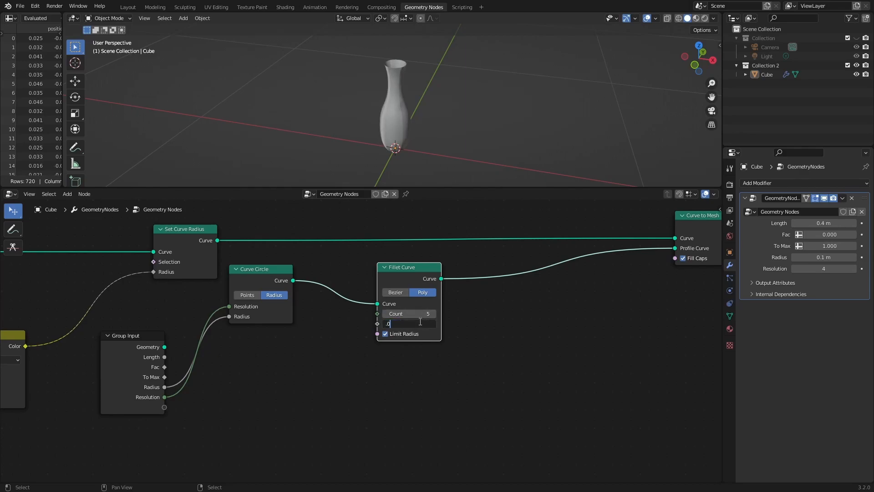
{"action": "key", "text": "Return"}
Try the modifier's Resolution at 31 and view the filleted vase
{"action": "middle_click_drag", "start_coordinate": [409, 109], "coordinate": [437, 81]}
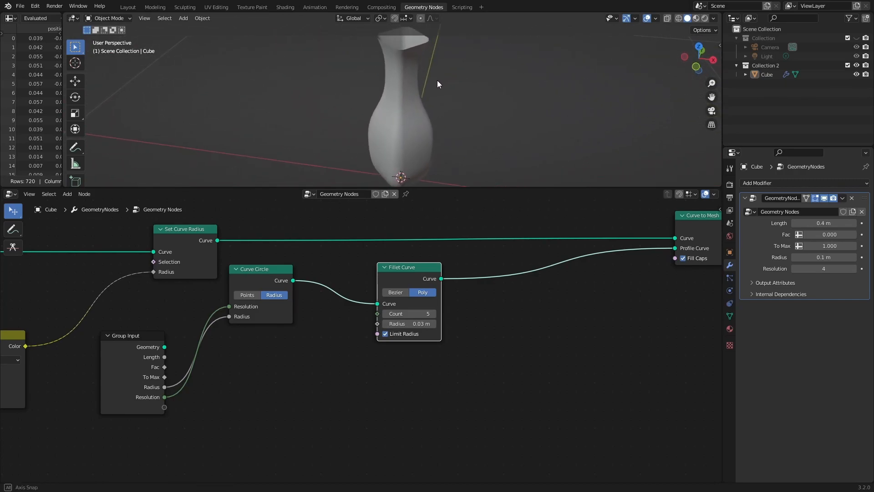
{"action": "left_click_drag", "start_coordinate": [825, 269], "coordinate": [837, 269]}
{"action": "middle_click_drag", "start_coordinate": [346, 100], "coordinate": [397, 97]}
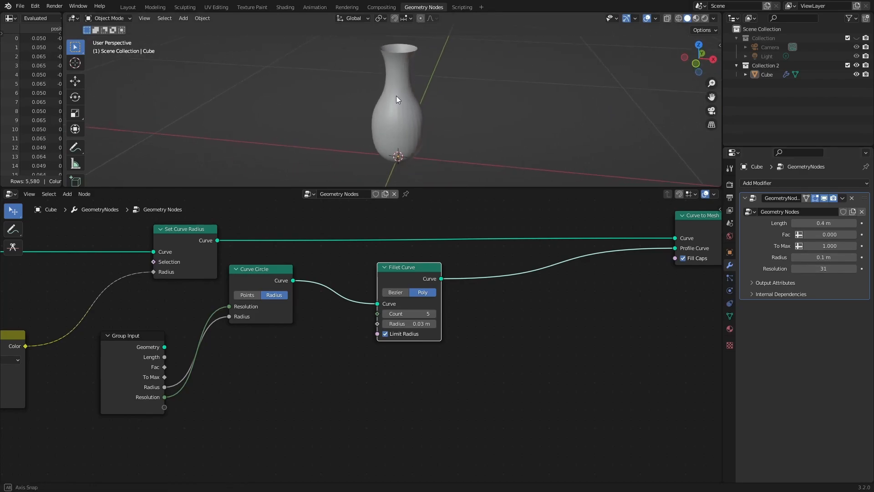
Insert a Switch node between Fillet Curve and Curve to Mesh
{"action": "middle_click_drag", "start_coordinate": [491, 368], "coordinate": [385, 371]}
{"action": "key", "text": "shift+a"}
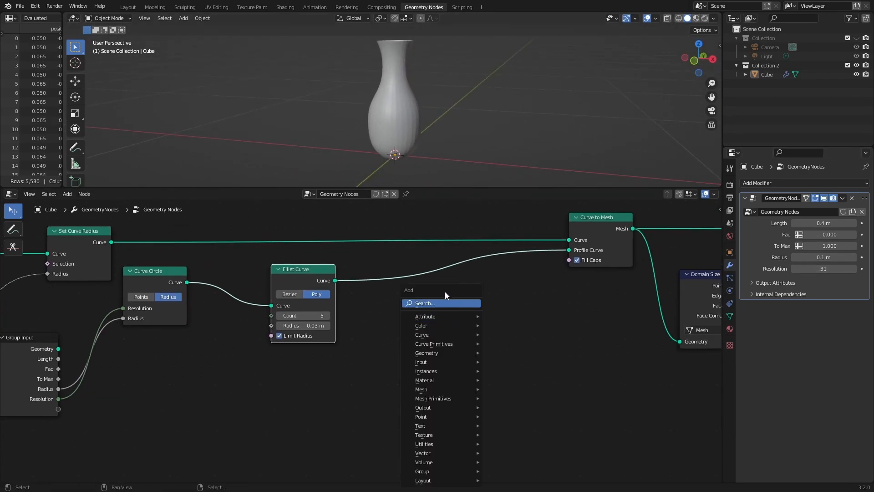
{"action": "type", "text": "swi"}
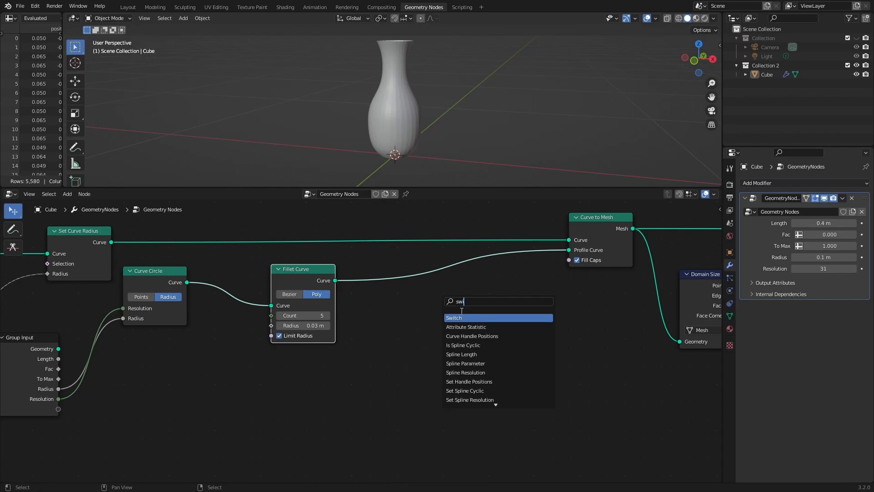
{"action": "key", "text": "Return"}
{"action": "left_click", "coordinate": [429, 265]}
Move Fillet Curve down, then link its output to the Switch node's True input and Curve Circle to False
{"action": "left_click_drag", "start_coordinate": [314, 282], "coordinate": [315, 355]}
{"action": "left_click", "coordinate": [407, 298]}
{"action": "left_click_drag", "start_coordinate": [408, 298], "coordinate": [406, 307]}
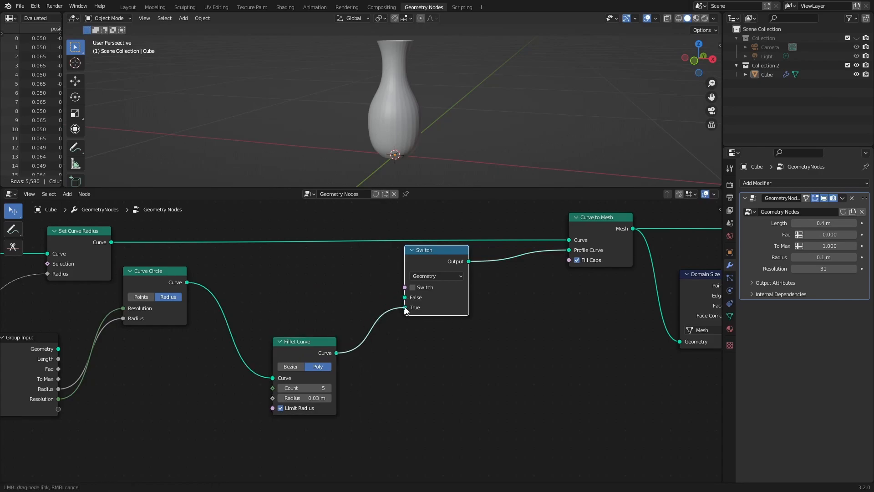
{"action": "left_click_drag", "start_coordinate": [187, 282], "coordinate": [403, 300]}
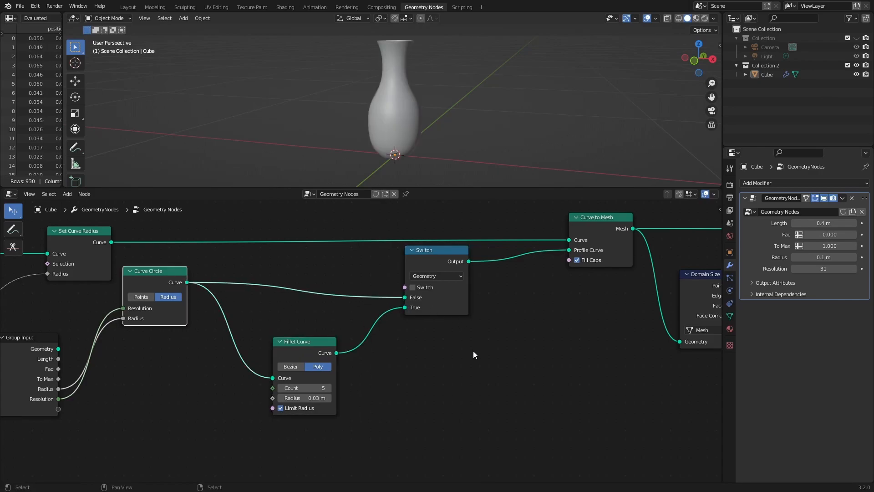
Enable the Switch node's Switch option, shift the node slightly and expose the option through Group Input
{"action": "middle_click_drag", "start_coordinate": [475, 349], "coordinate": [546, 318]}
{"action": "left_click", "coordinate": [485, 254]}
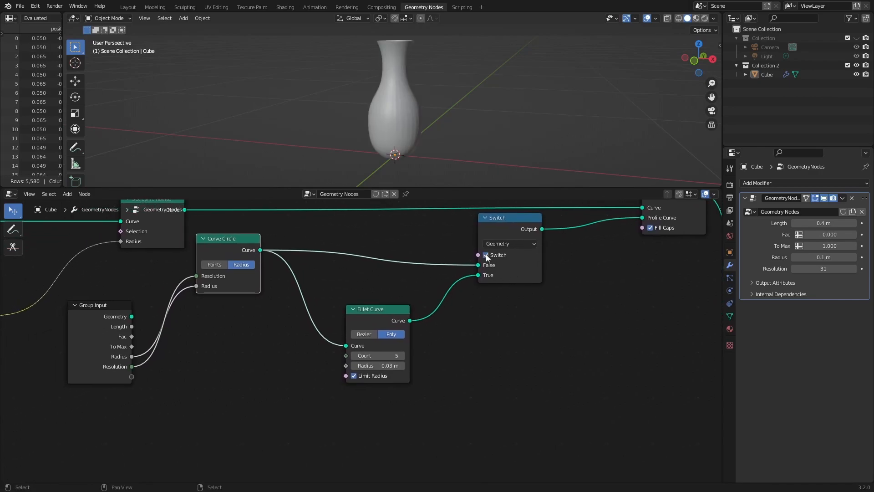
{"action": "left_click", "coordinate": [514, 219]}
{"action": "left_click_drag", "start_coordinate": [517, 224], "coordinate": [520, 229]}
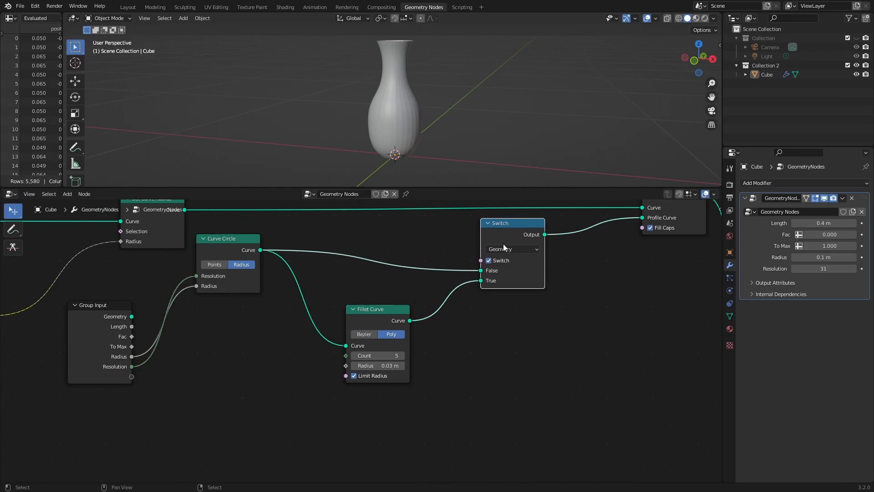
{"action": "left_click_drag", "start_coordinate": [481, 261], "coordinate": [131, 377]}
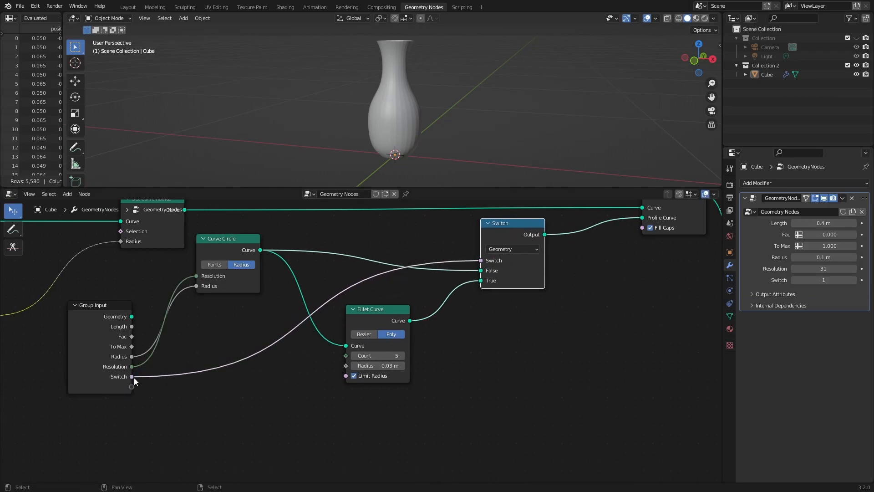
Toggle the modifier's Switch value off and back to 1, and set Resolution to 7
{"action": "left_click", "coordinate": [795, 280]}
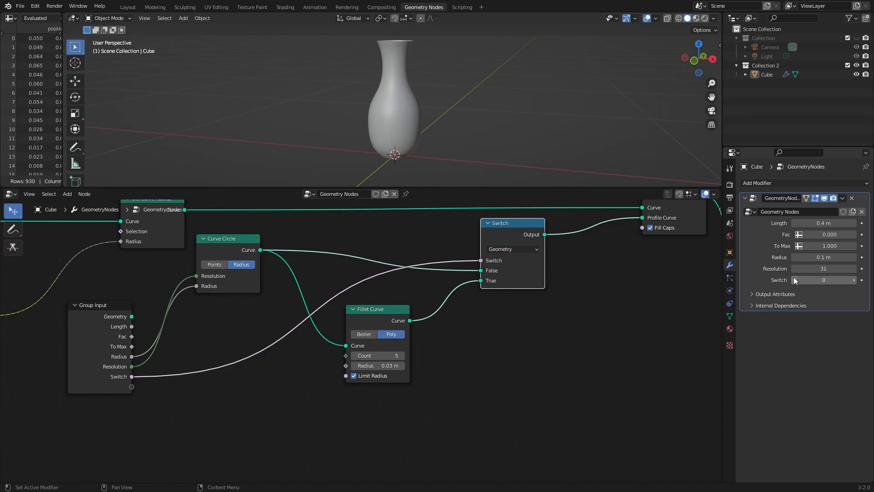
{"action": "left_click_drag", "start_coordinate": [823, 280], "coordinate": [773, 269]}
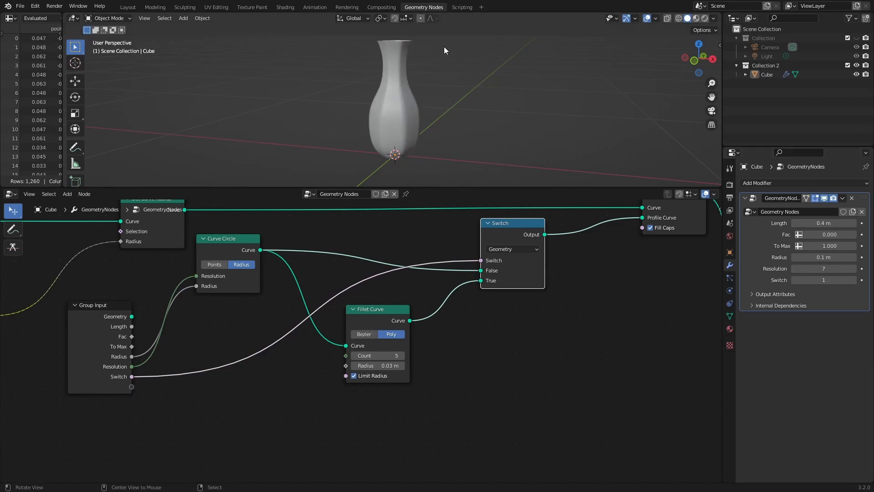
{"action": "left_click_drag", "start_coordinate": [445, 48], "coordinate": [419, 70], "text": "alt"}
Test the modifier's Fac and To Max controls on the vase, leaving Fac at 0 and To Max at 0.970
{"action": "mouse_move", "coordinate": [815, 235]}
{"action": "left_mouse_down"}
{"action": "mouse_move", "coordinate": [870, 235]}
{"action": "mouse_move", "coordinate": [818, 246]}
{"action": "left_mouse_up"}
{"action": "middle_click_drag", "start_coordinate": [397, 109], "coordinate": [435, 92]}
{"action": "mouse_move", "coordinate": [842, 236]}
{"action": "left_mouse_down"}
{"action": "mouse_move", "coordinate": [803, 236]}
{"action": "mouse_move", "coordinate": [843, 246]}
{"action": "left_mouse_up"}
{"action": "scroll", "coordinate": [394, 128], "scroll_direction": "down", "scroll_amount": 1}
{"action": "mouse_move", "coordinate": [394, 129]}
{"action": "middle_mouse_down"}
{"action": "mouse_move", "coordinate": [406, 128]}
{"action": "mouse_move", "coordinate": [393, 129]}
{"action": "middle_mouse_up"}
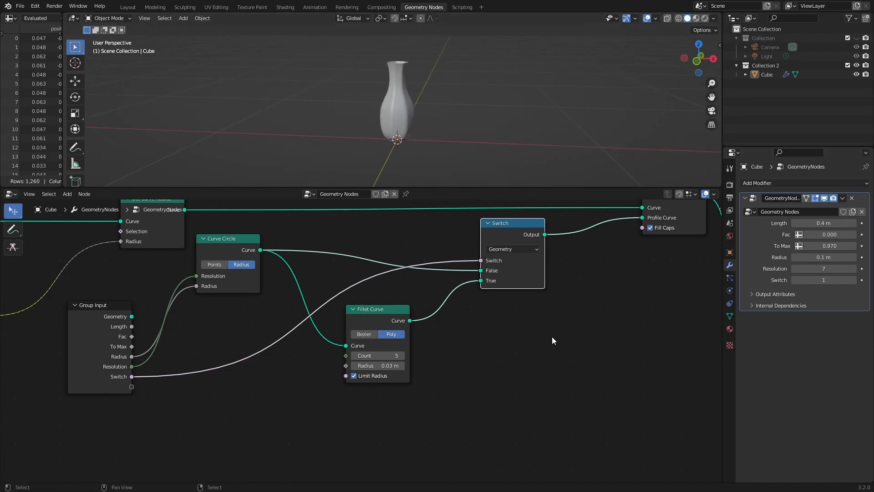
Move Group Output farther from Delete Geometry to make room for more nodes
{"action": "scroll", "coordinate": [614, 343], "scroll_direction": "down", "scroll_amount": 4}
{"action": "middle_click_drag", "start_coordinate": [617, 343], "coordinate": [428, 348]}
{"action": "middle_click_drag", "start_coordinate": [528, 353], "coordinate": [88, 421]}
{"action": "scroll", "coordinate": [403, 69], "scroll_direction": "up", "scroll_amount": 4}
{"action": "middle_click_drag", "start_coordinate": [404, 69], "coordinate": [383, 114]}
{"action": "scroll", "coordinate": [450, 358], "scroll_direction": "down", "scroll_amount": 2}
{"action": "middle_click_drag", "start_coordinate": [385, 365], "coordinate": [243, 393]}
{"action": "scroll", "coordinate": [349, 366], "scroll_direction": "up", "scroll_amount": 5}
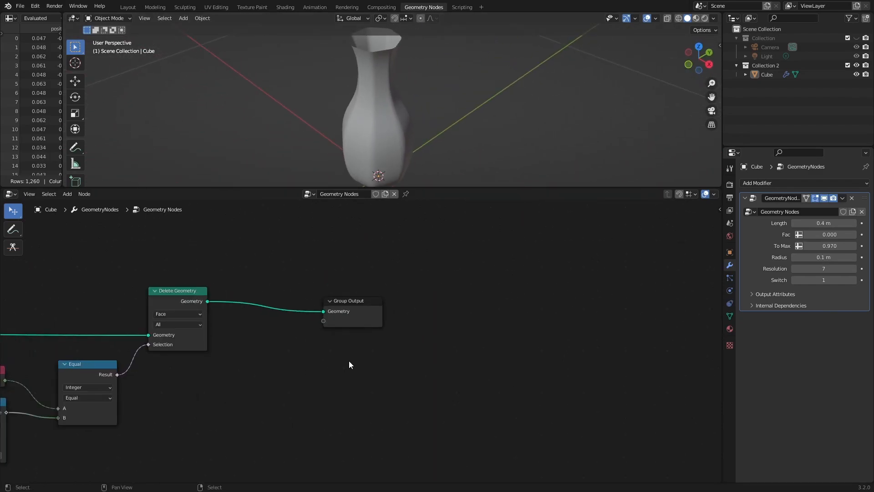
{"action": "left_click_drag", "start_coordinate": [362, 308], "coordinate": [688, 298]}
Insert an Extrude Mesh node between Delete Geometry and Group Output
{"action": "key", "text": "shift+a"}
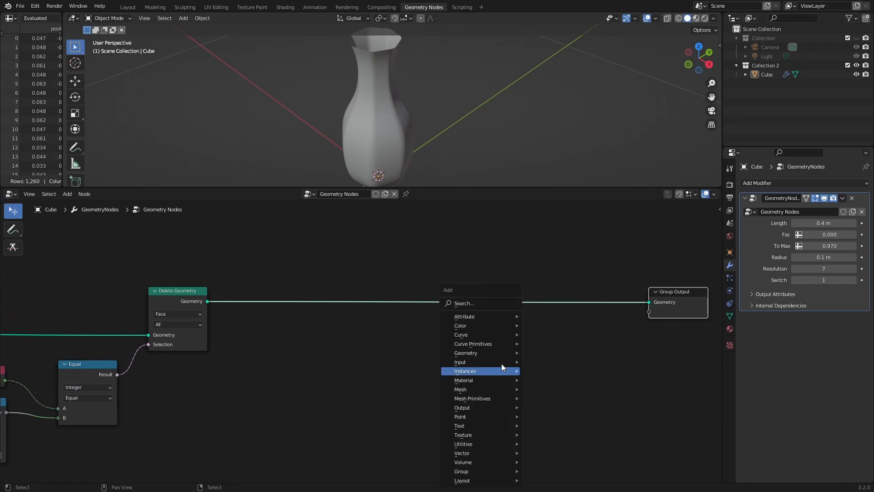
{"action": "left_click", "coordinate": [490, 303]}
{"action": "type", "text": "extr"}
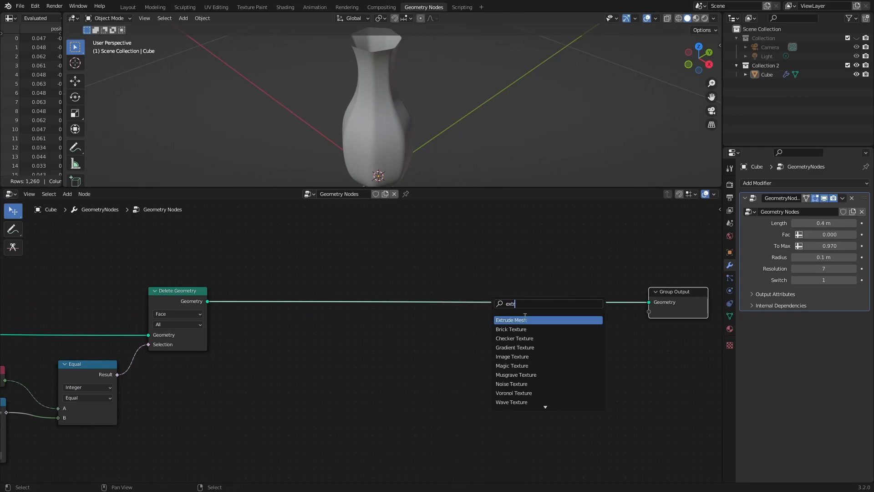
{"action": "key", "text": "Return"}
{"action": "left_click", "coordinate": [381, 306]}
Disable Individual on the Extrude Mesh node and set its Offset Scale to -0.01
{"action": "mouse_move", "coordinate": [455, 95]}
{"action": "middle_mouse_down"}
{"action": "mouse_move", "coordinate": [449, 115]}
{"action": "mouse_move", "coordinate": [456, 105]}
{"action": "middle_mouse_up"}
{"action": "scroll", "coordinate": [332, 374], "scroll_direction": "up", "scroll_amount": 2}
{"action": "left_click", "coordinate": [325, 368]}
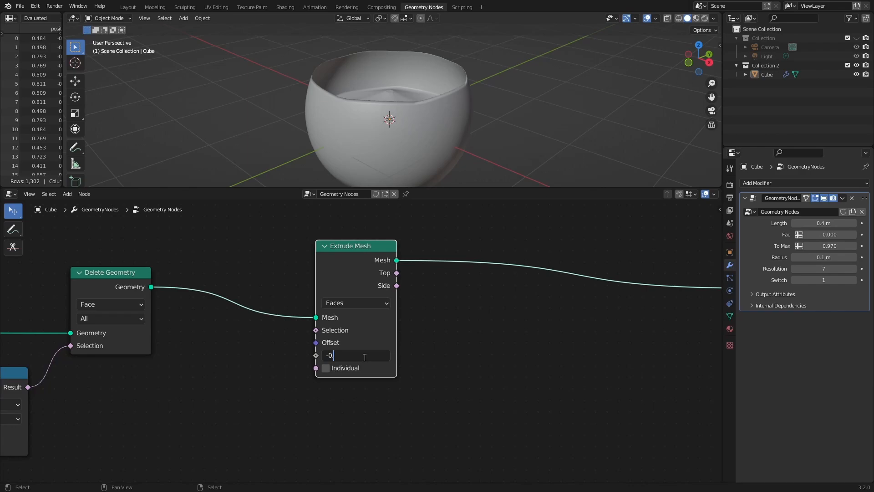
{"action": "key", "text": "Return"}
{"action": "scroll", "coordinate": [411, 81], "scroll_direction": "up", "scroll_amount": 5}
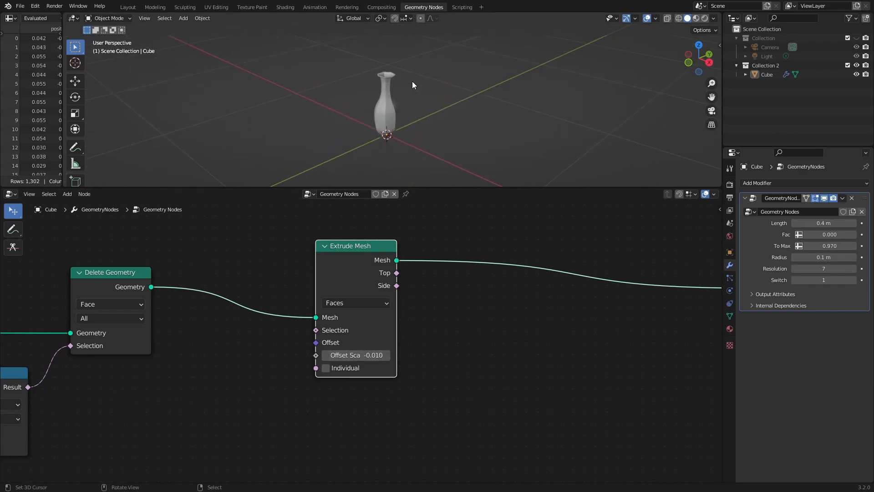
{"action": "middle_click_drag", "start_coordinate": [354, 123], "coordinate": [396, 127]}
{"action": "scroll", "coordinate": [411, 95], "scroll_direction": "up", "scroll_amount": 4}
{"action": "scroll", "coordinate": [458, 376], "scroll_direction": "down", "scroll_amount": 2}
Lower the Extrude Mesh node, insert Join Geometry before Group Output and link Delete Geometry's output into it as well
{"action": "middle_click_drag", "start_coordinate": [458, 376], "coordinate": [374, 374]}
{"action": "left_click_drag", "start_coordinate": [280, 264], "coordinate": [279, 335]}
{"action": "key", "text": "shift+a"}
{"action": "left_click", "coordinate": [431, 301]}
{"action": "type", "text": "j"}
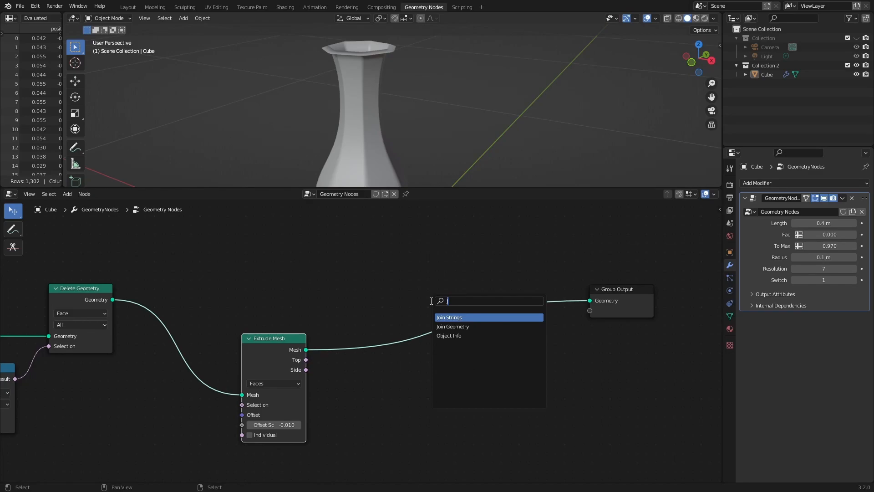
{"action": "key", "text": "Down"}
{"action": "key", "text": "Return"}
{"action": "left_click", "coordinate": [432, 302]}
{"action": "left_click_drag", "start_coordinate": [113, 299], "coordinate": [435, 308]}
Examine the vase's wall thickness in wireframe from the front, and return to solid shading
{"action": "scroll", "coordinate": [394, 61], "scroll_direction": "down", "scroll_amount": 5}
{"action": "middle_click_drag", "start_coordinate": [380, 112], "coordinate": [428, 97]}
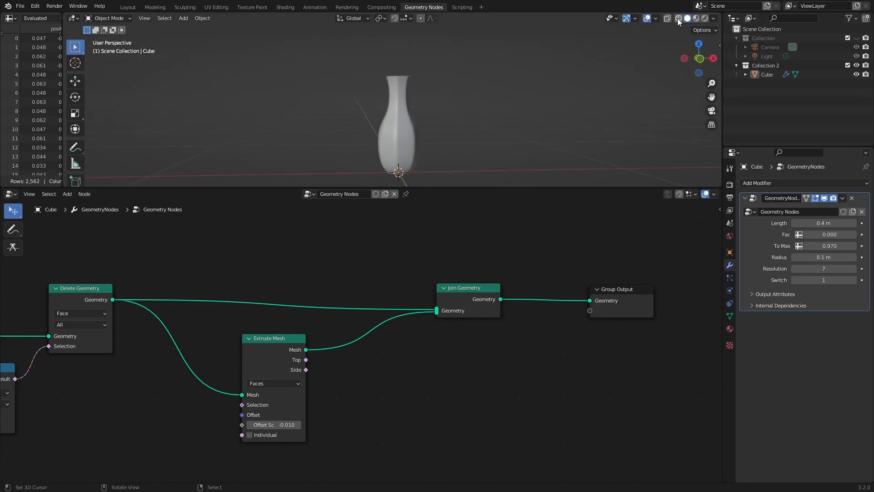
{"action": "left_click", "coordinate": [679, 18]}
{"action": "scroll", "coordinate": [460, 111], "scroll_direction": "up", "scroll_amount": 3}
{"action": "key", "text": "KP_1"}
{"action": "scroll", "coordinate": [423, 120], "scroll_direction": "down", "scroll_amount": 3}
{"action": "left_click", "coordinate": [688, 18]}
{"action": "middle_click_drag", "start_coordinate": [466, 91], "coordinate": [496, 114]}
Set the modifier's Resolution to 6, test Fac while leaving it at 0, and enlarge the 3D viewport
{"action": "mouse_move", "coordinate": [802, 268]}
{"action": "left_mouse_down"}
{"action": "mouse_move", "coordinate": [847, 269]}
{"action": "mouse_move", "coordinate": [802, 269]}
{"action": "left_mouse_up"}
{"action": "mouse_move", "coordinate": [828, 233]}
{"action": "left_mouse_down"}
{"action": "mouse_move", "coordinate": [865, 233]}
{"action": "mouse_move", "coordinate": [811, 233]}
{"action": "left_mouse_up"}
{"action": "middle_click_drag", "start_coordinate": [610, 285], "coordinate": [415, 314]}
{"action": "scroll", "coordinate": [438, 268], "scroll_direction": "up", "scroll_amount": 2}
{"action": "left_click_drag", "start_coordinate": [484, 187], "coordinate": [482, 279]}
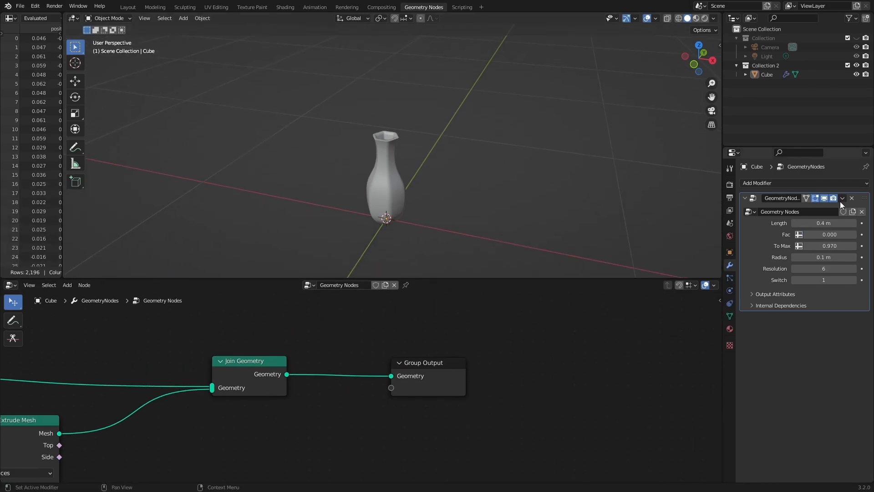
Apply the Geometry Nodes modifier and try moving the linked outer shell away from the inner one in Edit Mode
{"action": "left_click", "coordinate": [842, 198]}
{"action": "left_click", "coordinate": [820, 210]}
{"action": "left_click", "coordinate": [400, 175]}
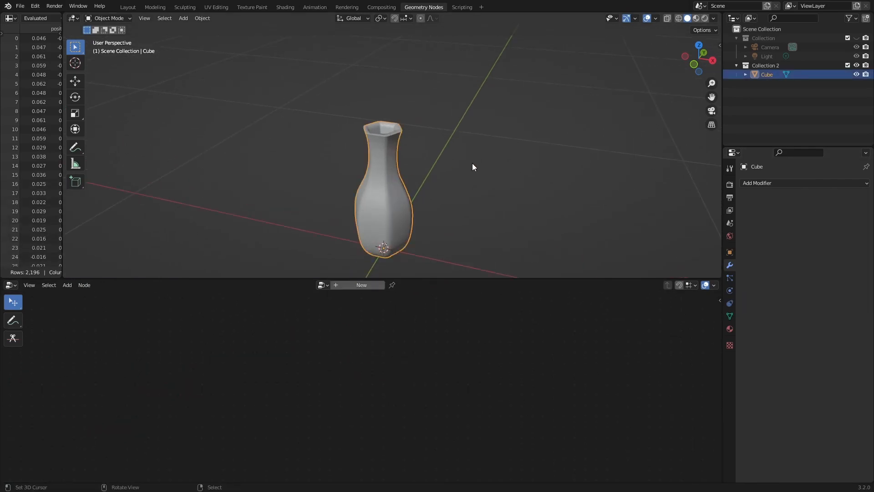
{"action": "key", "text": "Tab"}
{"action": "scroll", "coordinate": [400, 173], "scroll_direction": "up", "scroll_amount": 3}
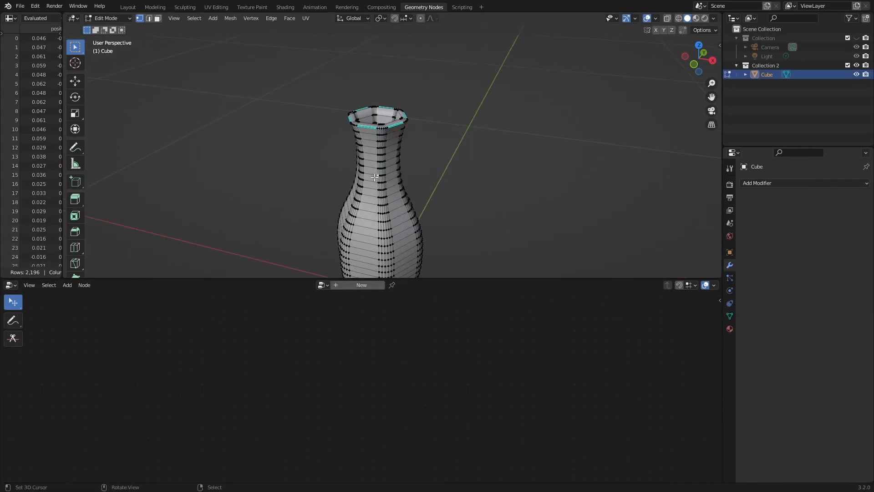
{"action": "key", "text": "l"}
{"action": "key", "text": "g"}
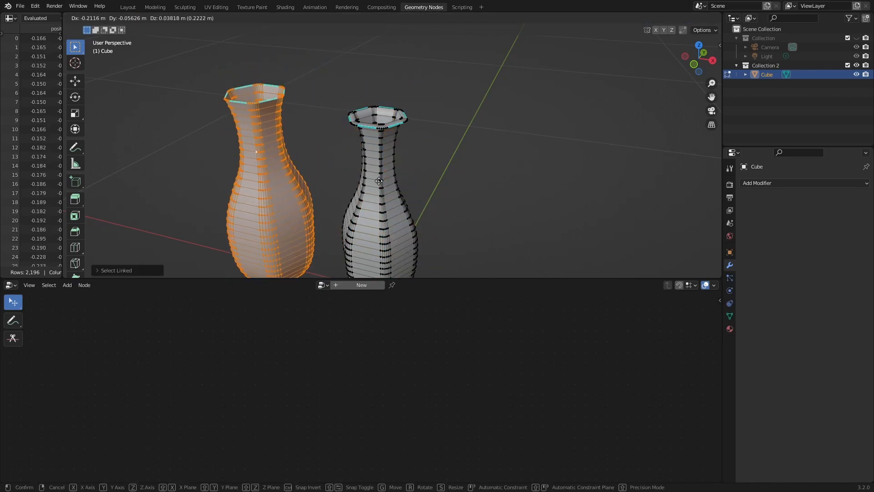
{"action": "key", "text": "Escape"}
Undo the Edit Mode test and the modifier's application to get back the live node setup
{"action": "key", "text": "ctrl+z"}
{"action": "key", "text": "ctrl+z"}
{"action": "key", "text": "ctrl+z"}
{"action": "key", "text": "ctrl+z"}
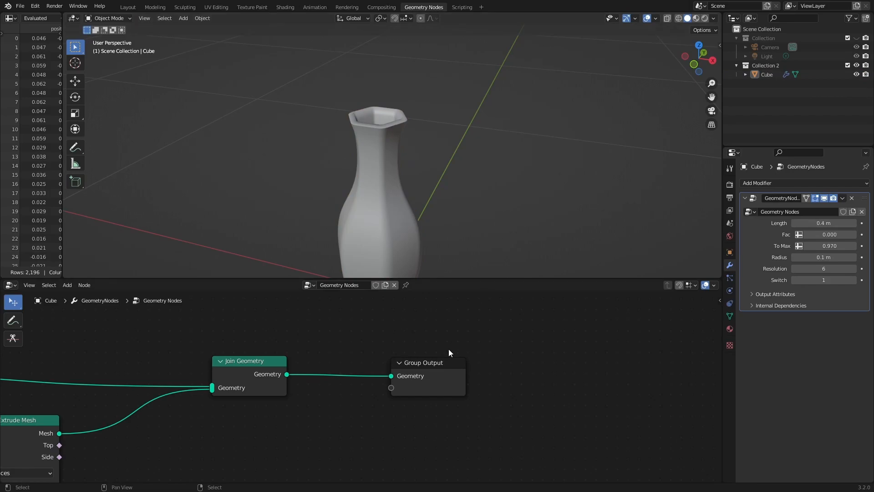
Insert a Merge by Distance node with a 0.001 m distance after Join Geometry, and move Group Output farther away
{"action": "key", "text": "shift+a"}
{"action": "left_click", "coordinate": [426, 309]}
{"action": "type", "text": "m"}
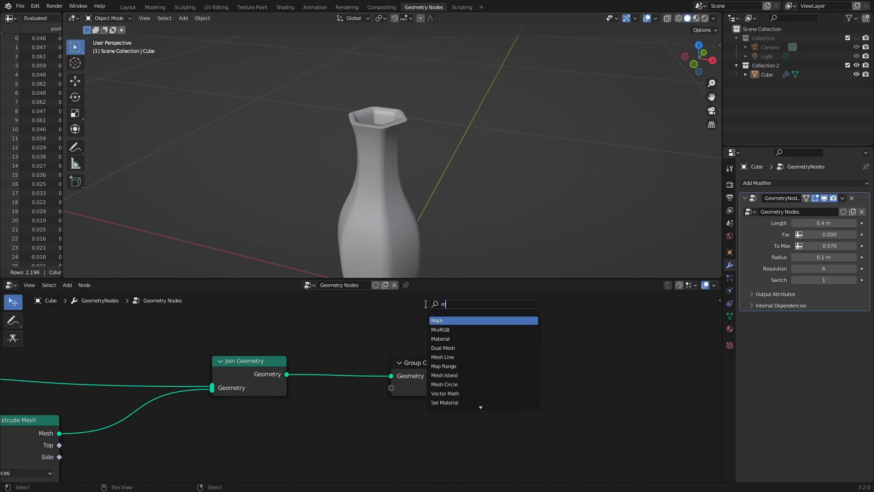
{"action": "left_click", "coordinate": [459, 317]}
{"action": "left_click", "coordinate": [336, 358]}
{"action": "left_click_drag", "start_coordinate": [512, 360], "coordinate": [634, 338]}
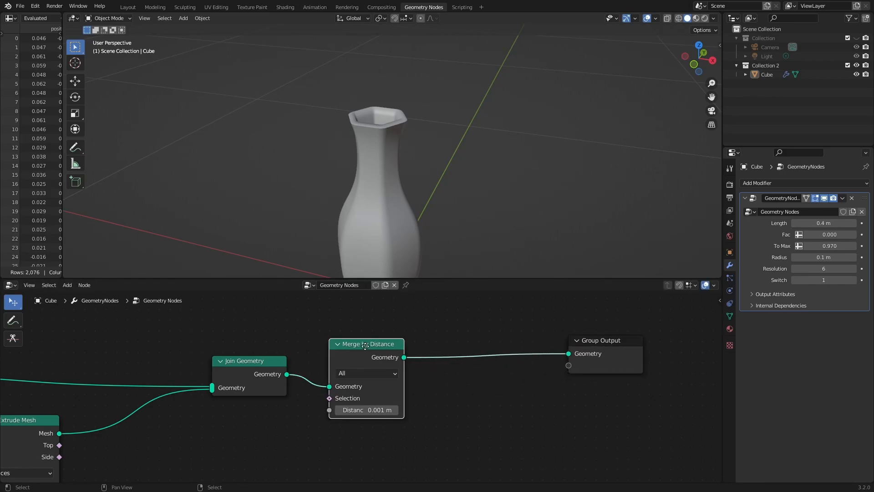
{"action": "left_click_drag", "start_coordinate": [365, 345], "coordinate": [390, 346]}
Apply the modifier and select the linked mesh in Edit Mode to check whether both shells are joined
{"action": "left_click", "coordinate": [843, 198]}
{"action": "left_click", "coordinate": [811, 207]}
{"action": "scroll", "coordinate": [442, 167], "scroll_direction": "down", "scroll_amount": 3}
{"action": "key", "text": "Tab"}
{"action": "scroll", "coordinate": [392, 170], "scroll_direction": "up", "scroll_amount": 4}
{"action": "middle_click_drag", "start_coordinate": [392, 170], "coordinate": [392, 147]}
{"action": "key", "text": "l"}
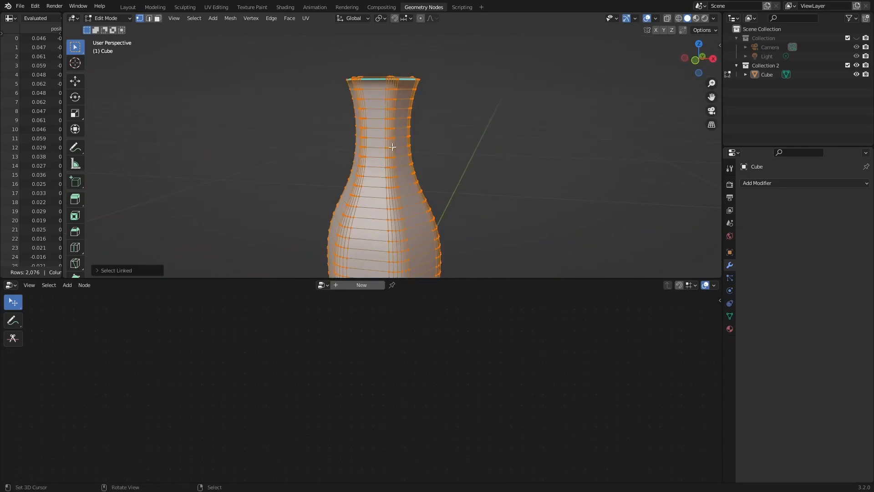
{"action": "scroll", "coordinate": [439, 111], "scroll_direction": "down", "scroll_amount": 2}
{"action": "middle_click_drag", "start_coordinate": [439, 112], "coordinate": [400, 145]}
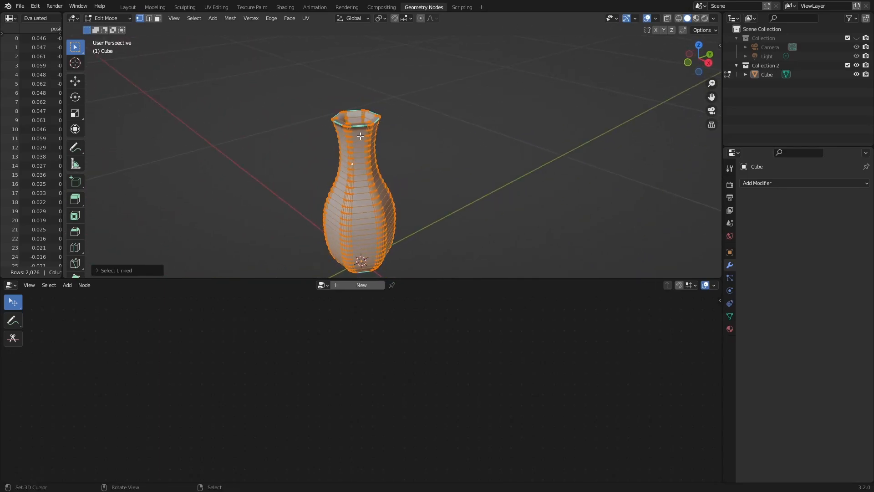
Inspect the rim in Edit Mode, clear the selection, return to Object Mode and undo the modifier's application
{"action": "key", "text": "alt+a"}
{"action": "scroll", "coordinate": [360, 136], "scroll_direction": "up", "scroll_amount": 6}
{"action": "right_click_drag", "start_coordinate": [383, 118], "coordinate": [394, 133]}
{"action": "key", "text": "ctrl+z"}
{"action": "scroll", "coordinate": [395, 134], "scroll_direction": "down", "scroll_amount": 8}
{"action": "middle_click_drag", "start_coordinate": [405, 153], "coordinate": [414, 150]}
{"action": "key", "text": "a"}
{"action": "key", "text": "alt+a"}
{"action": "key", "text": "Tab"}
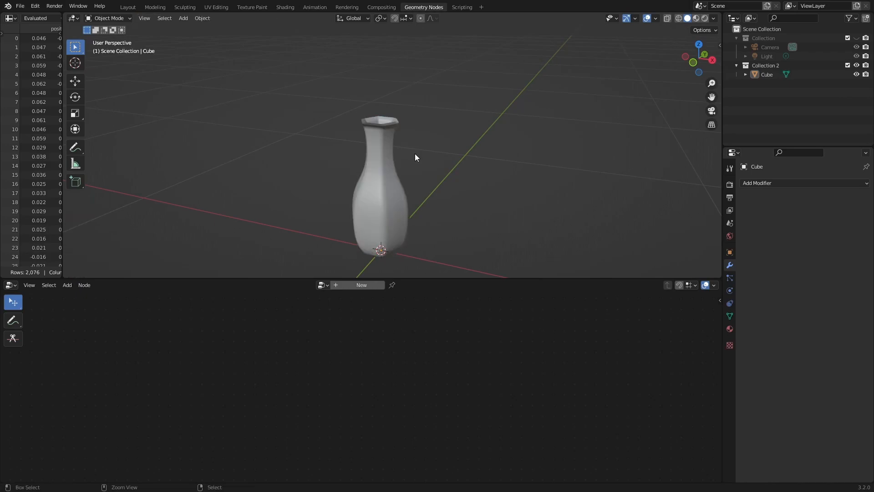
{"action": "key", "text": "ctrl+z"}
Move Group Output farther away and insert a Set Shade Smooth node between Merge by Distance and Group Output
{"action": "scroll", "coordinate": [472, 408], "scroll_direction": "down", "scroll_amount": 1}
{"action": "middle_click_drag", "start_coordinate": [475, 423], "coordinate": [344, 411]}
{"action": "left_click_drag", "start_coordinate": [462, 339], "coordinate": [612, 341]}
{"action": "scroll", "coordinate": [523, 352], "scroll_direction": "up", "scroll_amount": 2}
{"action": "key", "text": "shift+a"}
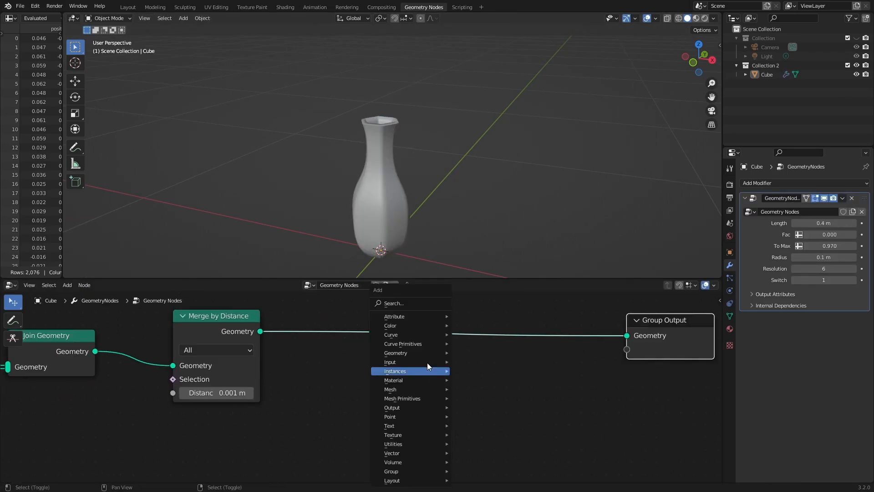
{"action": "left_click", "coordinate": [404, 301]}
{"action": "type", "text": "set sha"}
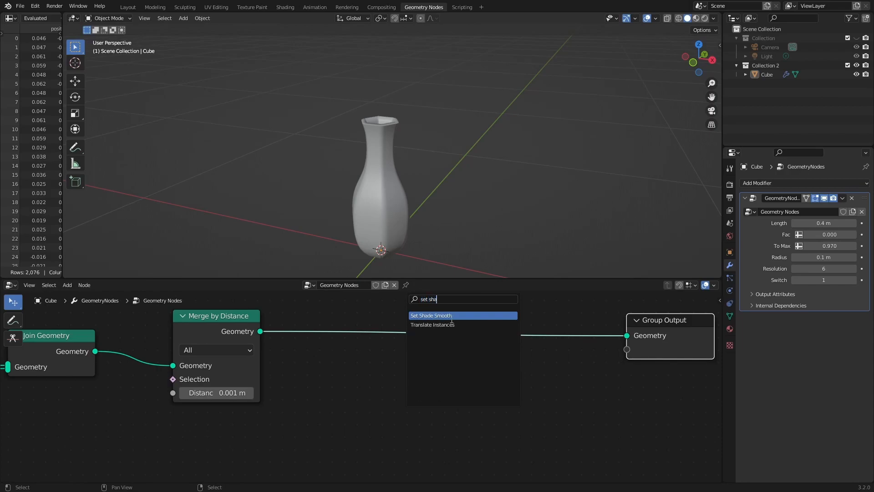
{"action": "left_click", "coordinate": [452, 316]}
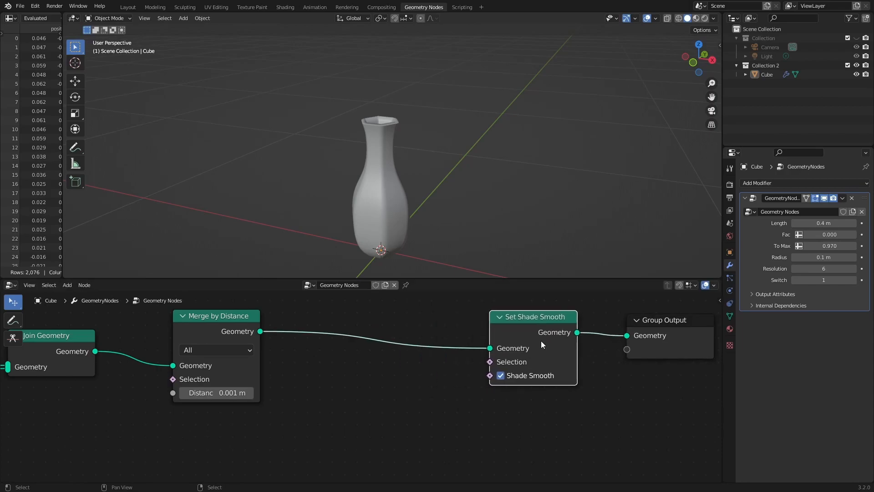
Test the Shade Smooth option on the vase, leave it enabled, and move the node nearer to Merge by Distance
{"action": "left_click", "coordinate": [500, 376]}
{"action": "middle_click_drag", "start_coordinate": [413, 160], "coordinate": [435, 170]}
{"action": "scroll", "coordinate": [435, 408], "scroll_direction": "down", "scroll_amount": 1}
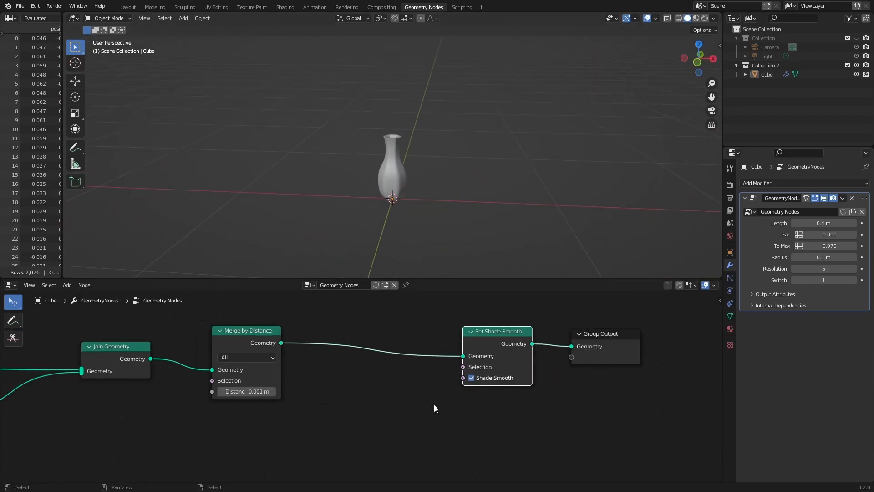
{"action": "left_click_drag", "start_coordinate": [493, 343], "coordinate": [446, 344]}
{"action": "scroll", "coordinate": [469, 385], "scroll_direction": "down", "scroll_amount": 2}
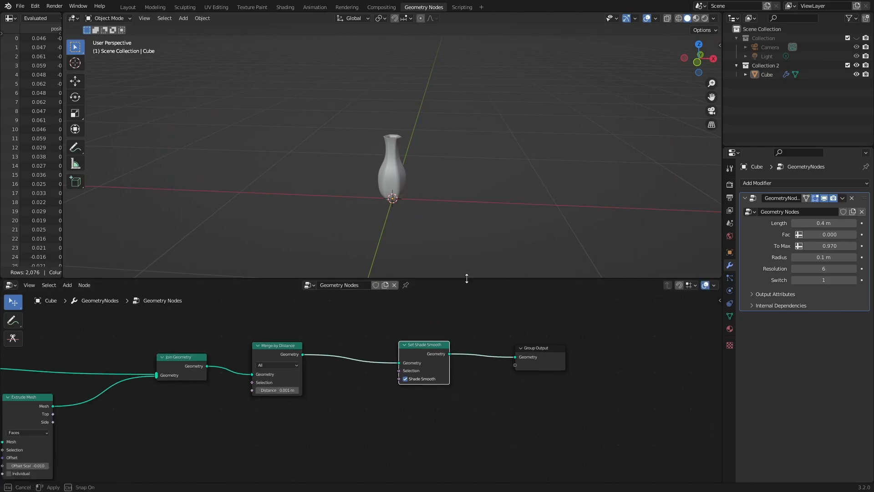
Enlarge the node editor, display the node group's inputs and remove the Geometry input
{"action": "left_click_drag", "start_coordinate": [466, 279], "coordinate": [463, 195]}
{"action": "scroll", "coordinate": [410, 122], "scroll_direction": "up", "scroll_amount": 3}
{"action": "middle_click_drag", "start_coordinate": [409, 122], "coordinate": [400, 107], "text": "shift"}
{"action": "scroll", "coordinate": [337, 357], "scroll_direction": "down", "scroll_amount": 2}
{"action": "middle_click_drag", "start_coordinate": [191, 396], "coordinate": [513, 346]}
{"action": "middle_click_drag", "start_coordinate": [218, 394], "coordinate": [546, 373]}
{"action": "middle_click_drag", "start_coordinate": [294, 386], "coordinate": [658, 359]}
{"action": "middle_click_drag", "start_coordinate": [551, 368], "coordinate": [321, 385]}
{"action": "key", "text": "n"}
{"action": "left_click", "coordinate": [716, 278]}
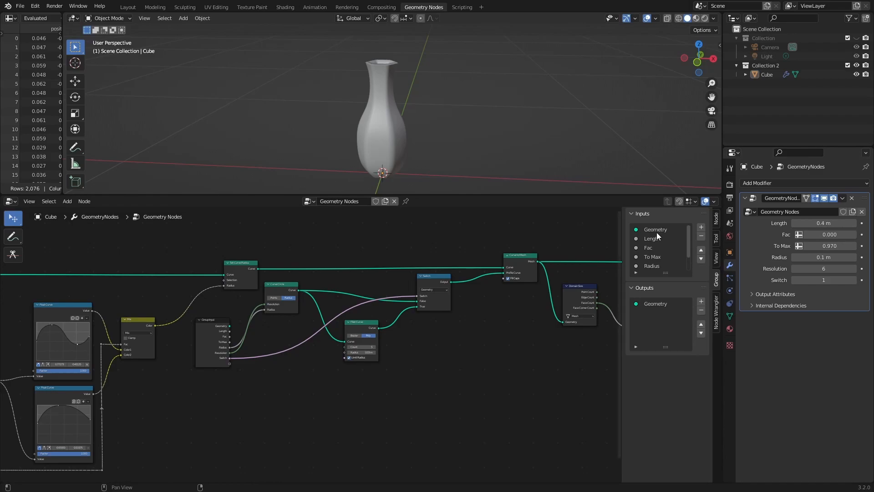
{"action": "left_click", "coordinate": [656, 230]}
{"action": "left_click", "coordinate": [701, 236]}
Rename the Length, Fac and To Max inputs as Height, Shape Mod 1 and Shape Mod 2, and limit Shape Mod 2's maximum to 1
{"action": "double_click", "coordinate": [654, 229]}
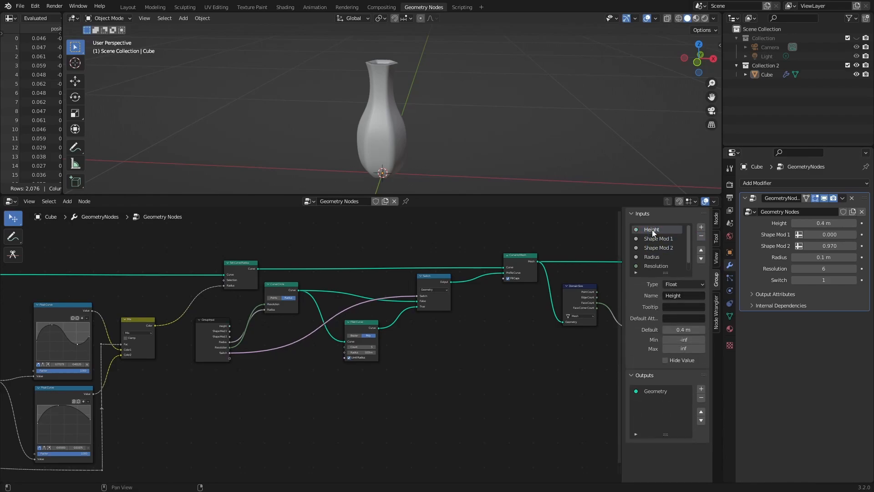
{"action": "mouse_move", "coordinate": [824, 246]}
{"action": "left_mouse_down"}
{"action": "mouse_move", "coordinate": [856, 246]}
{"action": "mouse_move", "coordinate": [856, 235]}
{"action": "mouse_move", "coordinate": [804, 247]}
{"action": "mouse_move", "coordinate": [831, 246]}
{"action": "left_mouse_up"}
{"action": "double_click", "coordinate": [684, 348]}
{"action": "type", "text": "1"}
{"action": "key", "text": "Return"}
Set the modifier's Shape Mod 1 to 1.000 and Shape Mod 2 to 0.690, and reorder the Radius input directly below Height
{"action": "left_click_drag", "start_coordinate": [831, 235], "coordinate": [856, 235]}
{"action": "mouse_move", "coordinate": [831, 247]}
{"action": "left_mouse_down"}
{"action": "mouse_move", "coordinate": [812, 246]}
{"action": "mouse_move", "coordinate": [822, 246]}
{"action": "left_mouse_up"}
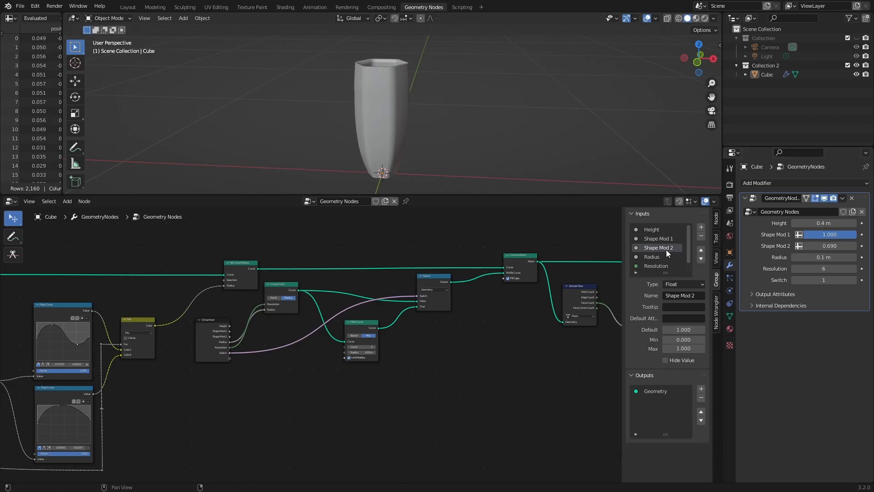
{"action": "left_click", "coordinate": [665, 257]}
{"action": "left_click", "coordinate": [702, 250]}
{"action": "left_click", "coordinate": [701, 250]}
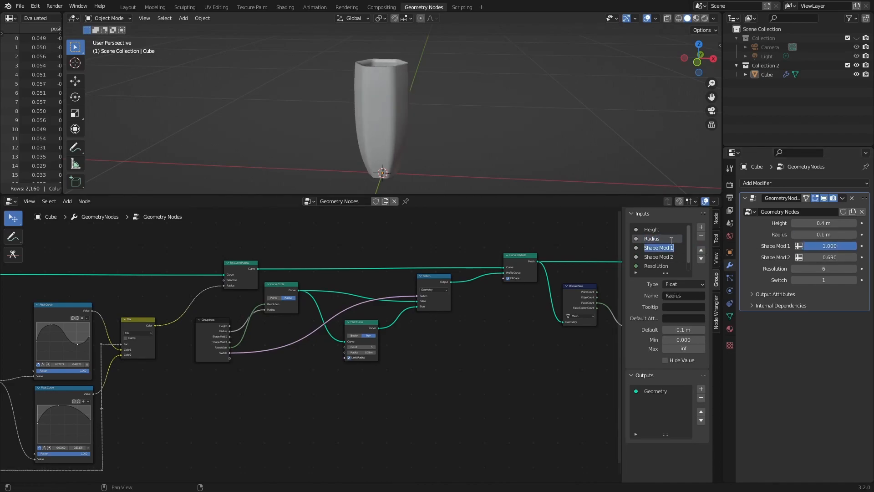
Rename the Resolution input as Corners with a modifier value of 4, and the Switch input as Bevel Corners
{"action": "left_click", "coordinate": [658, 266]}
{"action": "mouse_move", "coordinate": [824, 268]}
{"action": "left_mouse_down"}
{"action": "mouse_move", "coordinate": [843, 269]}
{"action": "mouse_move", "coordinate": [818, 269]}
{"action": "left_mouse_up"}
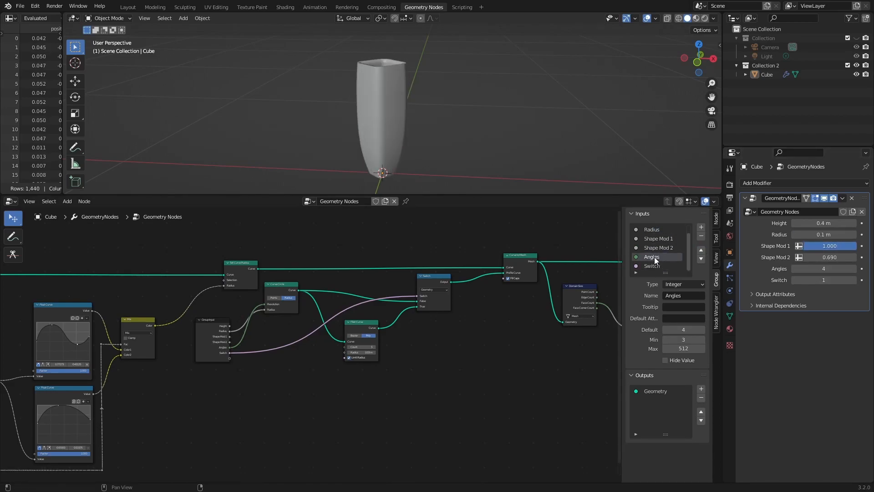
{"action": "left_click", "coordinate": [654, 266]}
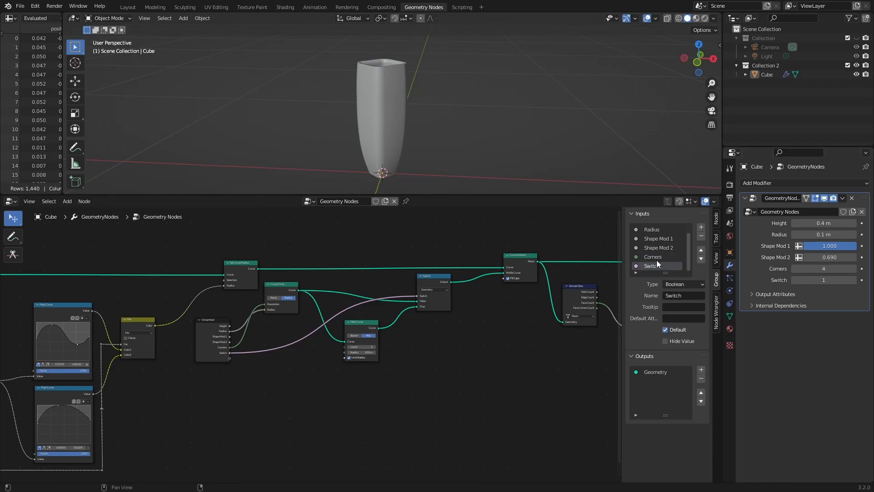
{"action": "type", "text": "Bevel Corners"}
{"action": "key", "text": "Return"}
Test the renamed modifier controls on the vase, leaving Shape Mod 1 at 0, Shape Mod 2 at 0.650 and Corners at 4
{"action": "middle_click_drag", "start_coordinate": [414, 104], "coordinate": [420, 129]}
{"action": "mouse_move", "coordinate": [822, 268]}
{"action": "left_mouse_down"}
{"action": "mouse_move", "coordinate": [842, 269]}
{"action": "mouse_move", "coordinate": [813, 280]}
{"action": "left_mouse_up"}
{"action": "left_click_drag", "start_coordinate": [829, 257], "coordinate": [834, 280]}
{"action": "middle_click_drag", "start_coordinate": [478, 140], "coordinate": [455, 123]}
{"action": "left_click_drag", "start_coordinate": [843, 245], "coordinate": [790, 246]}
{"action": "mouse_move", "coordinate": [829, 257]}
{"action": "left_mouse_down"}
{"action": "mouse_move", "coordinate": [808, 257]}
{"action": "mouse_move", "coordinate": [827, 257]}
{"action": "left_mouse_up"}
{"action": "mouse_move", "coordinate": [371, 114]}
{"action": "middle_mouse_down"}
{"action": "mouse_move", "coordinate": [360, 91]}
{"action": "mouse_move", "coordinate": [364, 108]}
{"action": "middle_mouse_up"}
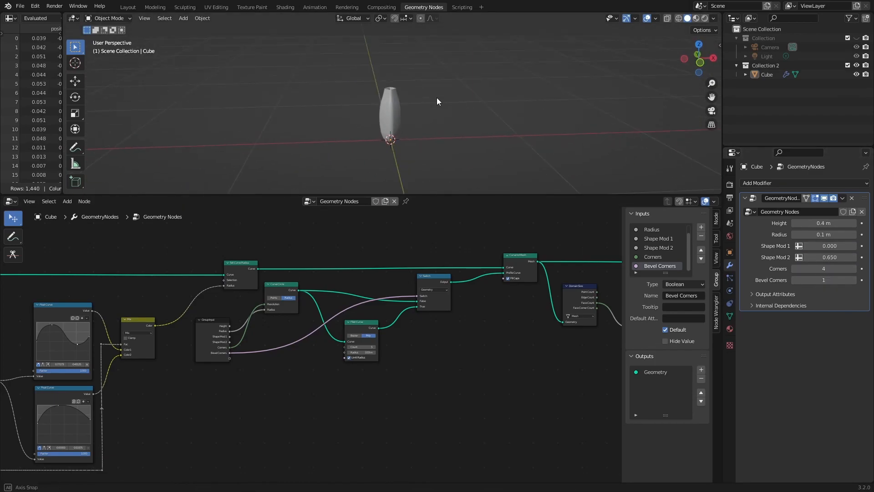
Spread out the nodes at the start of the geometry tree and enclose them in a frame
{"action": "middle_click_drag", "start_coordinate": [449, 86], "coordinate": [437, 90]}
{"action": "scroll", "coordinate": [191, 410], "scroll_direction": "down", "scroll_amount": 6}
{"action": "middle_click_drag", "start_coordinate": [177, 421], "coordinate": [478, 343]}
{"action": "scroll", "coordinate": [368, 265], "scroll_direction": "up", "scroll_amount": 8}
{"action": "middle_click_drag", "start_coordinate": [368, 266], "coordinate": [254, 319]}
{"action": "left_click_drag", "start_coordinate": [208, 278], "coordinate": [353, 235]}
{"action": "left_click_drag", "start_coordinate": [145, 284], "coordinate": [295, 251]}
{"action": "left_click_drag", "start_coordinate": [27, 336], "coordinate": [220, 251]}
{"action": "middle_click_drag", "start_coordinate": [388, 372], "coordinate": [363, 275]}
{"action": "scroll", "coordinate": [401, 259], "scroll_direction": "down", "scroll_amount": 2}
{"action": "left_click_drag", "start_coordinate": [440, 247], "coordinate": [18, 475]}
{"action": "key", "text": "ctrl+j"}
Rearrange the next nodes along the geometry tree and add reroute points to tidy their links
{"action": "middle_click_drag", "start_coordinate": [478, 365], "coordinate": [240, 404]}
{"action": "scroll", "coordinate": [459, 276], "scroll_direction": "up", "scroll_amount": 2}
{"action": "middle_click_drag", "start_coordinate": [460, 276], "coordinate": [404, 292]}
{"action": "left_click_drag", "start_coordinate": [404, 290], "coordinate": [436, 305]}
{"action": "left_click_drag", "start_coordinate": [318, 341], "coordinate": [371, 370]}
{"action": "left_click_drag", "start_coordinate": [224, 297], "coordinate": [305, 363]}
{"action": "left_click_drag", "start_coordinate": [144, 338], "coordinate": [166, 369]}
{"action": "right_click_drag", "start_coordinate": [235, 395], "coordinate": [238, 401], "text": "shift"}
{"action": "left_click_drag", "start_coordinate": [238, 400], "coordinate": [265, 406]}
{"action": "right_click_drag", "start_coordinate": [274, 402], "coordinate": [275, 407], "text": "shift"}
{"action": "left_click_drag", "start_coordinate": [275, 407], "coordinate": [264, 322]}
Enclose the rearranged nodes in a frame, and put the following node cluster up to Delete Geometry in another frame
{"action": "middle_click_drag", "start_coordinate": [451, 375], "coordinate": [389, 379]}
{"action": "left_click_drag", "start_coordinate": [108, 378], "coordinate": [139, 380]}
{"action": "left_click_drag", "start_coordinate": [116, 290], "coordinate": [74, 289]}
{"action": "scroll", "coordinate": [164, 350], "scroll_direction": "down", "scroll_amount": 5}
{"action": "left_click_drag", "start_coordinate": [371, 306], "coordinate": [170, 415]}
{"action": "key", "text": "ctrl+j"}
{"action": "middle_click_drag", "start_coordinate": [455, 392], "coordinate": [252, 424]}
{"action": "scroll", "coordinate": [252, 425], "scroll_direction": "up", "scroll_amount": 3}
{"action": "left_click_drag", "start_coordinate": [478, 231], "coordinate": [238, 395]}
{"action": "key", "text": "ctrl+j"}
Enclose the Extrude Mesh, Join Geometry and Merge by Distance nodes together in a frame
{"action": "middle_click_drag", "start_coordinate": [564, 303], "coordinate": [198, 330]}
{"action": "left_click_drag", "start_coordinate": [199, 330], "coordinate": [200, 325]}
{"action": "middle_click_drag", "start_coordinate": [321, 273], "coordinate": [277, 274]}
{"action": "left_click_drag", "start_coordinate": [314, 253], "coordinate": [106, 435]}
{"action": "key", "text": "ctrl+j"}
{"action": "scroll", "coordinate": [222, 315], "scroll_direction": "down", "scroll_amount": 2}
{"action": "key", "text": "ctrl+z"}
{"action": "middle_click_drag", "start_coordinate": [345, 293], "coordinate": [328, 284]}
{"action": "left_click_drag", "start_coordinate": [364, 245], "coordinate": [96, 423]}
{"action": "key", "text": "ctrl+j"}
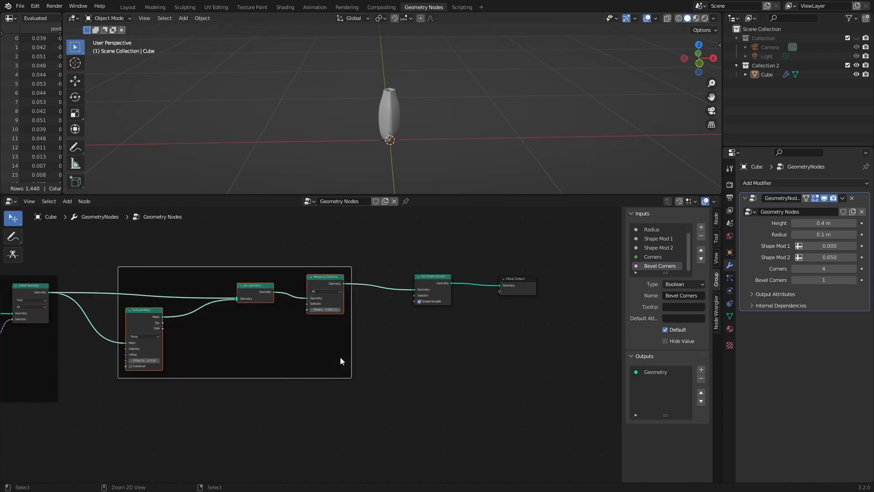
Move the Set Shade Smooth and Group Output nodes farther from the last frame to make room
{"action": "middle_click_drag", "start_coordinate": [473, 306], "coordinate": [368, 328]}
{"action": "scroll", "coordinate": [339, 294], "scroll_direction": "up", "scroll_amount": 3}
{"action": "scroll", "coordinate": [471, 276], "scroll_direction": "down", "scroll_amount": 3}
{"action": "middle_click_drag", "start_coordinate": [418, 339], "coordinate": [375, 392]}
{"action": "left_click_drag", "start_coordinate": [406, 326], "coordinate": [268, 413]}
{"action": "left_click_drag", "start_coordinate": [294, 359], "coordinate": [495, 307]}
Insert a Set Material node between Merge by Distance and Set Shade Smooth, with its material named Vase
{"action": "scroll", "coordinate": [314, 353], "scroll_direction": "up", "scroll_amount": 3}
{"action": "middle_click_drag", "start_coordinate": [240, 393], "coordinate": [377, 332]}
{"action": "scroll", "coordinate": [390, 348], "scroll_direction": "up", "scroll_amount": 3}
{"action": "middle_click_drag", "start_coordinate": [422, 351], "coordinate": [286, 394]}
{"action": "key", "text": "shift+a"}
{"action": "left_click", "coordinate": [330, 303]}
{"action": "type", "text": "set m"}
{"action": "key", "text": "Return"}
{"action": "left_click", "coordinate": [270, 354]}
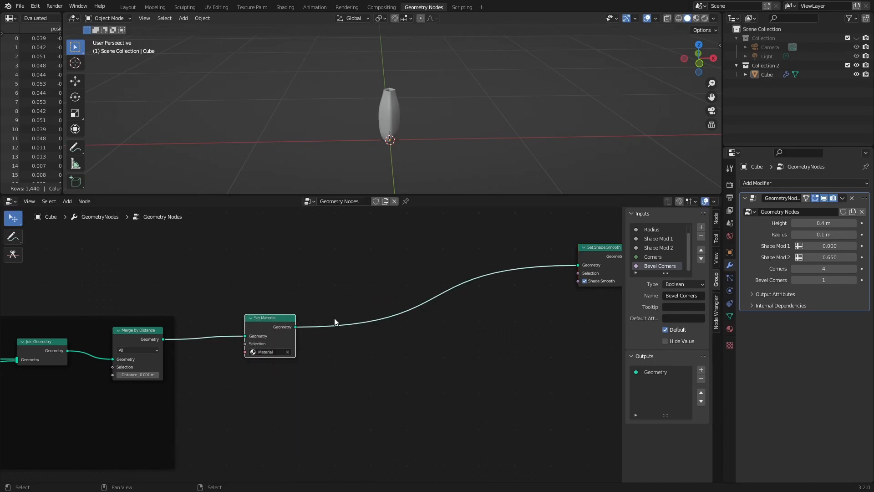
{"action": "left_click", "coordinate": [730, 328]}
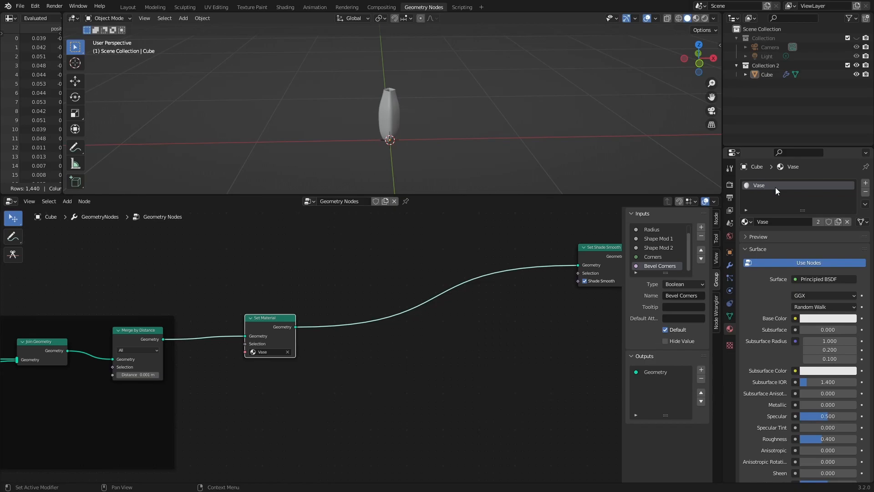
Add a Group Input node before Set Material and expose the node's Material socket as a group input
{"action": "left_click_drag", "start_coordinate": [279, 322], "coordinate": [392, 327]}
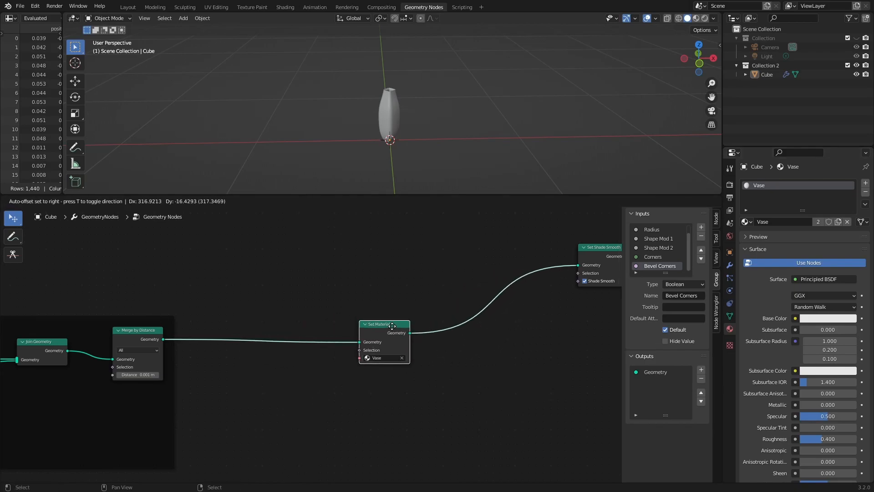
{"action": "middle_click_drag", "start_coordinate": [209, 429], "coordinate": [371, 356]}
{"action": "scroll", "coordinate": [371, 356], "scroll_direction": "up", "scroll_amount": 2}
{"action": "key", "text": "shift+a"}
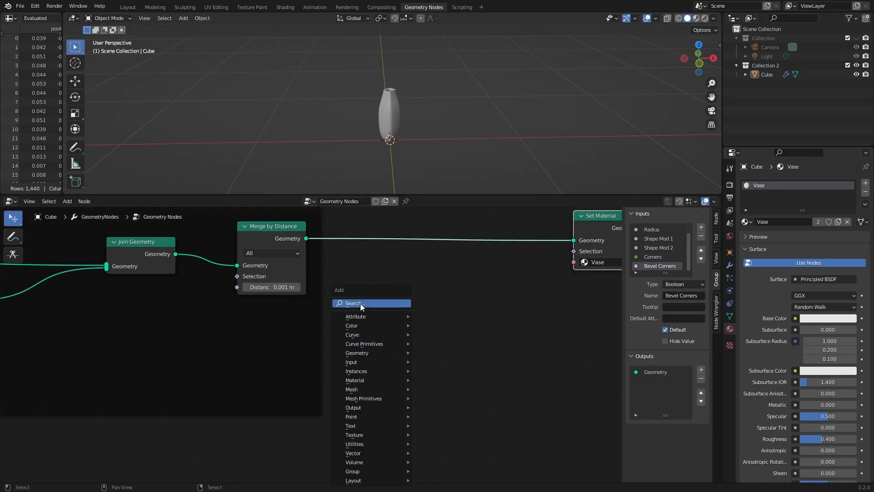
{"action": "left_click", "coordinate": [362, 304]}
{"action": "type", "text": "gro"}
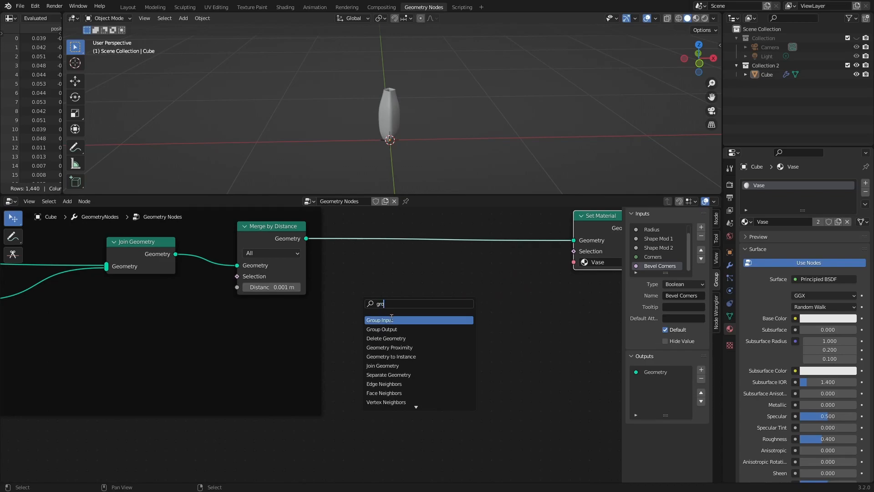
{"action": "left_click", "coordinate": [391, 318]}
{"action": "left_click", "coordinate": [398, 272]}
{"action": "middle_click_drag", "start_coordinate": [504, 317], "coordinate": [409, 331]}
{"action": "left_click_drag", "start_coordinate": [479, 276], "coordinate": [341, 353]}
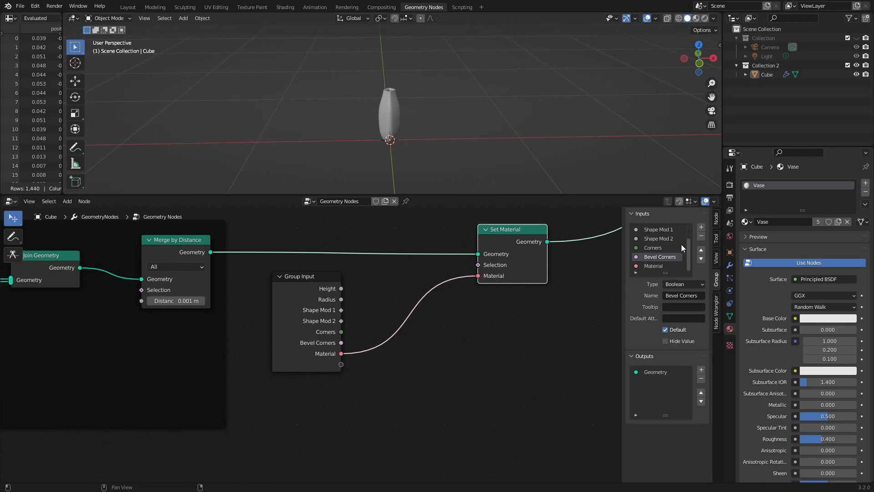
Rename the newly exposed Material group input as Vase Material
{"action": "left_click", "coordinate": [657, 266]}
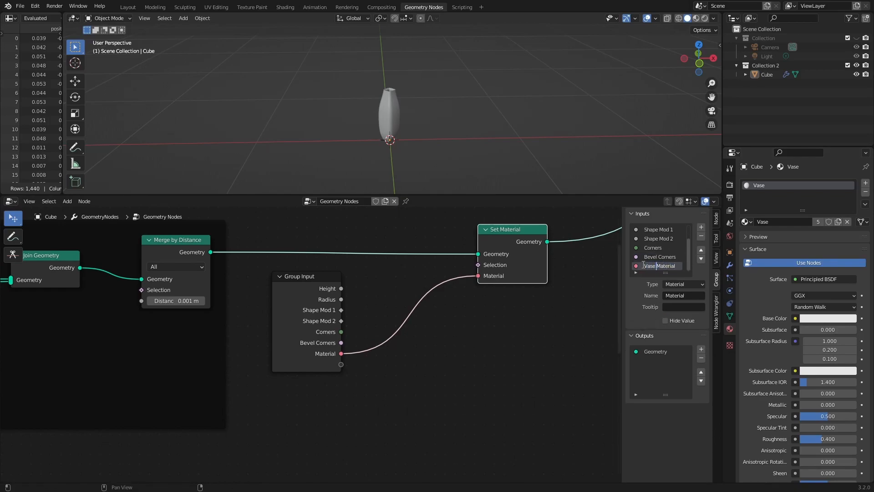
{"action": "scroll", "coordinate": [525, 263], "scroll_direction": "down", "scroll_amount": 2}
{"action": "scroll", "coordinate": [406, 153], "scroll_direction": "up", "scroll_amount": 2}
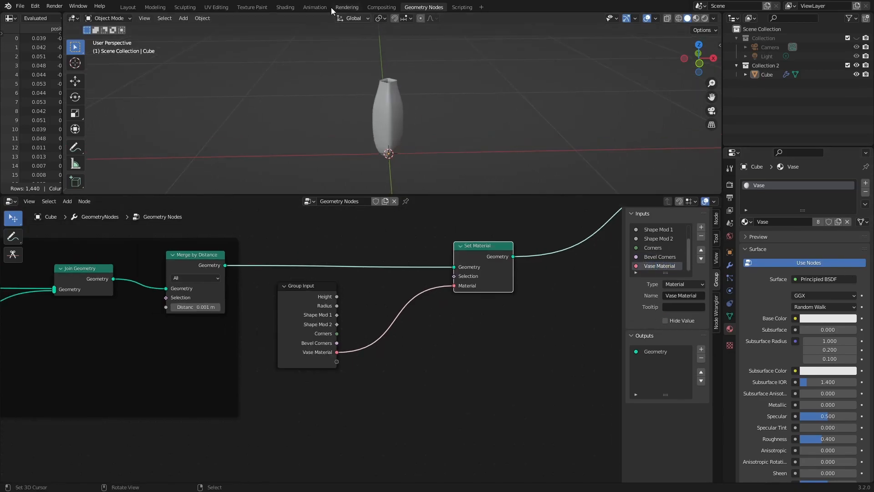
Switch to the Shading workspace, frame the vase in front view and enlarge the shader node area
{"action": "left_click", "coordinate": [285, 8]}
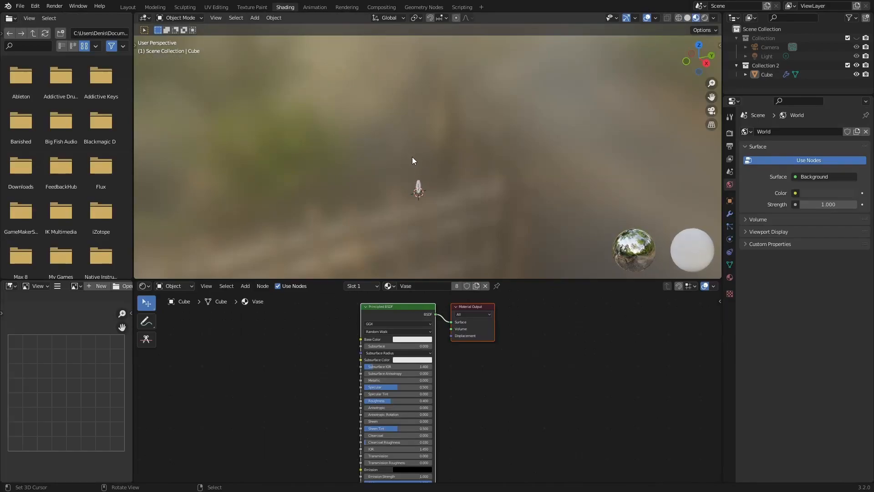
{"action": "key", "text": "KP_1"}
{"action": "scroll", "coordinate": [452, 199], "scroll_direction": "up", "scroll_amount": 4}
{"action": "key", "text": "KP_Decimal"}
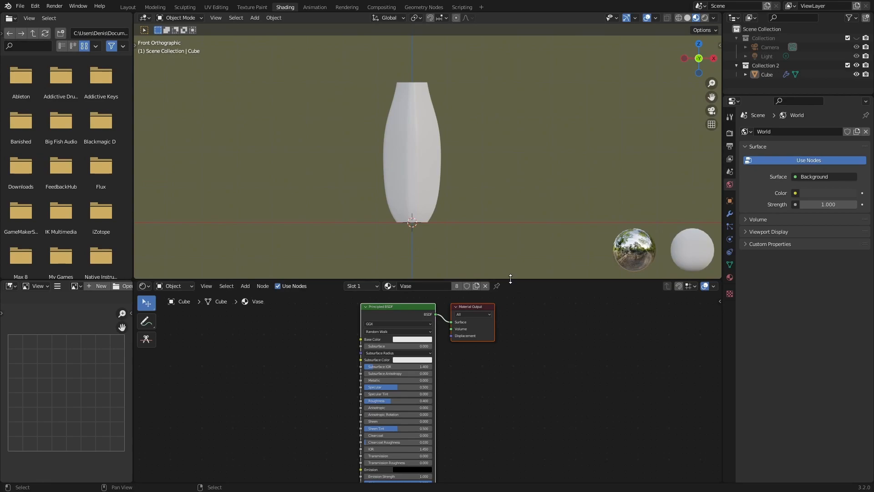
{"action": "left_click_drag", "start_coordinate": [510, 278], "coordinate": [314, 209]}
{"action": "left_click_drag", "start_coordinate": [134, 147], "coordinate": [57, 149]}
{"action": "scroll", "coordinate": [400, 110], "scroll_direction": "down", "scroll_amount": 2}
{"action": "middle_click_drag", "start_coordinate": [243, 321], "coordinate": [345, 328]}
{"action": "scroll", "coordinate": [391, 334], "scroll_direction": "up", "scroll_amount": 4}
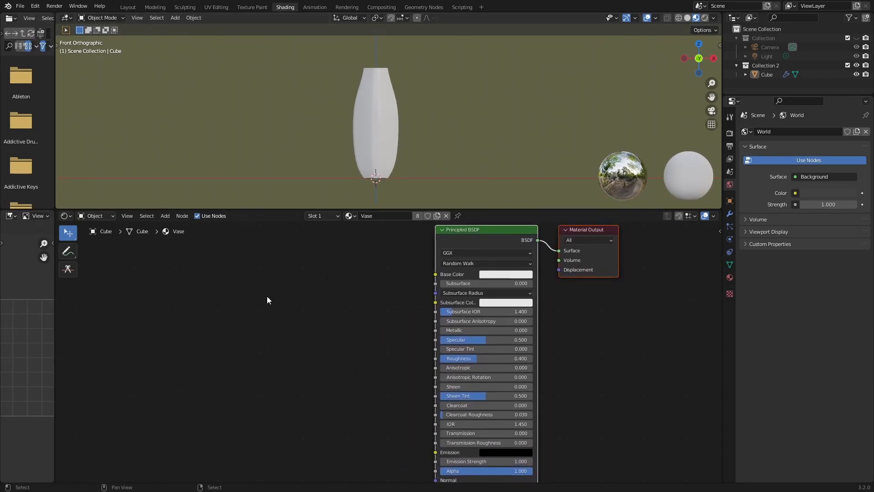
Add a Gradient Texture node to the Vase material and preview its output on the vase
{"action": "middle_click_drag", "start_coordinate": [245, 315], "coordinate": [269, 328]}
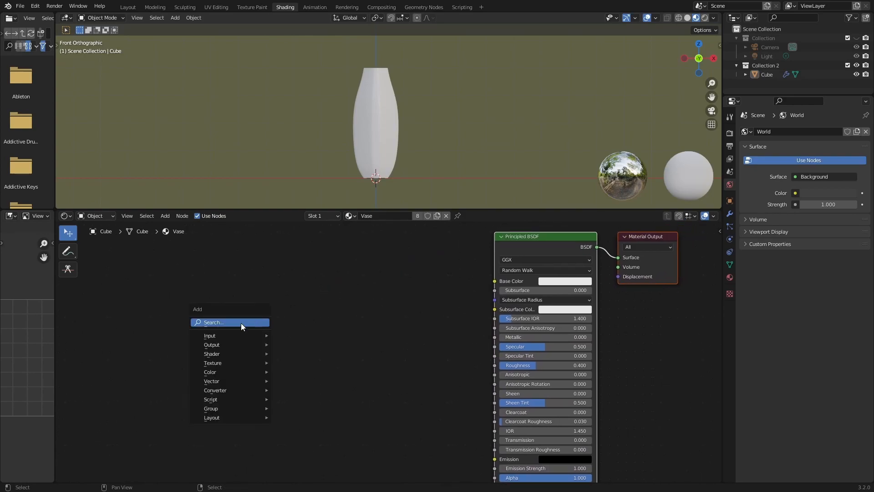
{"action": "left_click", "coordinate": [241, 323]}
{"action": "key", "text": "Return"}
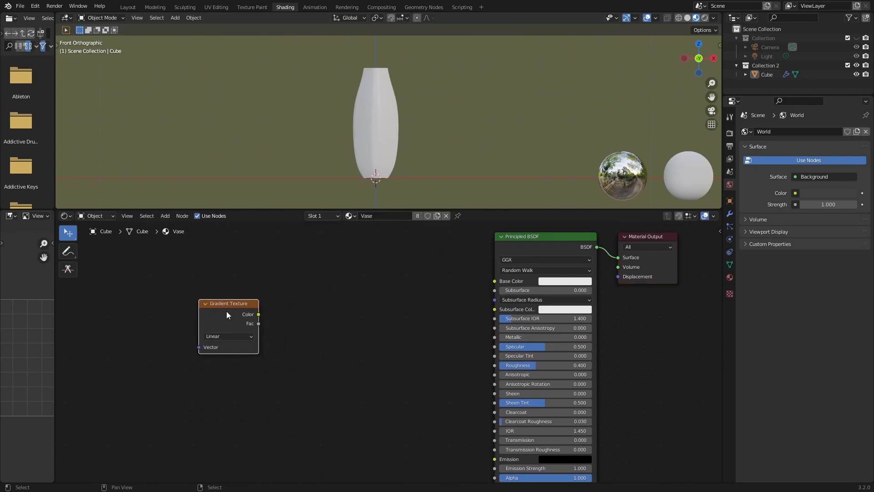
{"action": "left_click", "coordinate": [239, 307], "text": "ctrl+shift"}
{"action": "middle_click_drag", "start_coordinate": [289, 370], "coordinate": [387, 377]}
{"action": "scroll", "coordinate": [378, 116], "scroll_direction": "up", "scroll_amount": 3}
{"action": "middle_click_drag", "start_coordinate": [377, 119], "coordinate": [338, 133]}
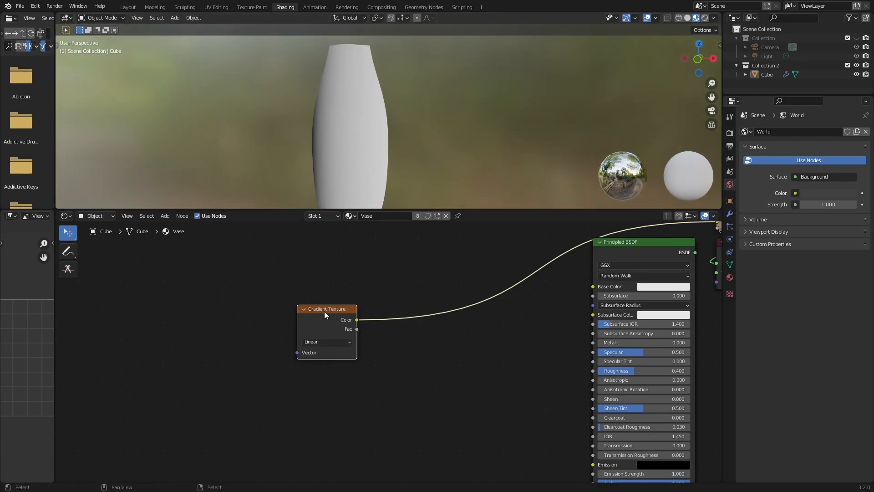
Add Texture Coordinate and Mapping nodes that feed the Gradient Texture's vector
{"action": "key", "text": "ctrl+t"}
{"action": "middle_click_drag", "start_coordinate": [346, 280], "coordinate": [387, 278]}
{"action": "scroll", "coordinate": [370, 103], "scroll_direction": "down", "scroll_amount": 3}
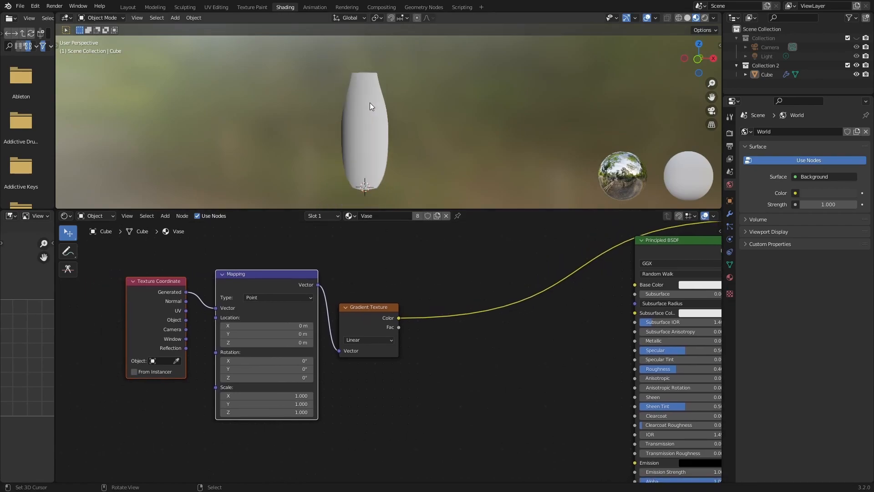
{"action": "middle_click_drag", "start_coordinate": [364, 117], "coordinate": [372, 119]}
Insert a ColorRamp node on the link after the Gradient Texture
{"action": "key", "text": "shift+a"}
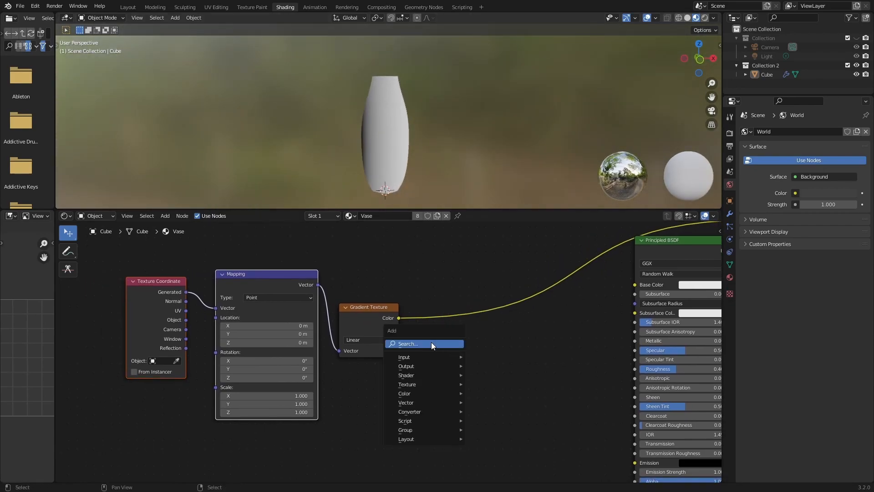
{"action": "left_click", "coordinate": [431, 343]}
{"action": "type", "text": "colo"}
{"action": "left_click", "coordinate": [471, 359]}
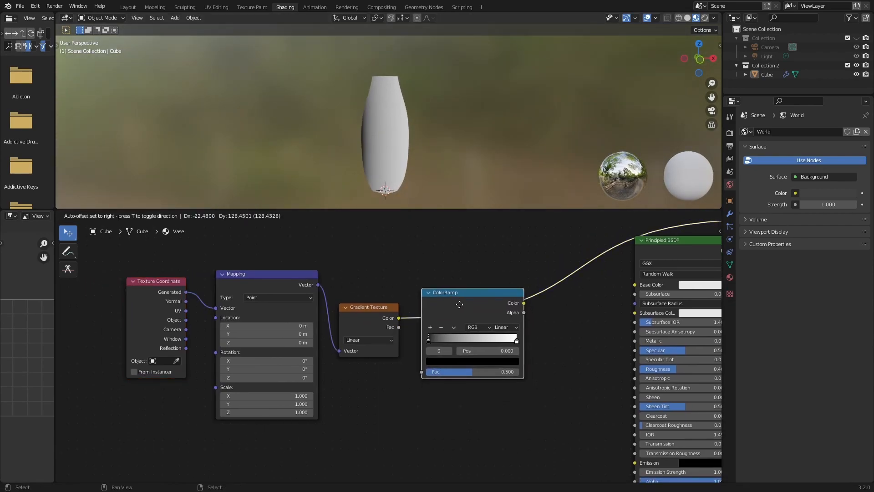
{"action": "left_click", "coordinate": [438, 335]}
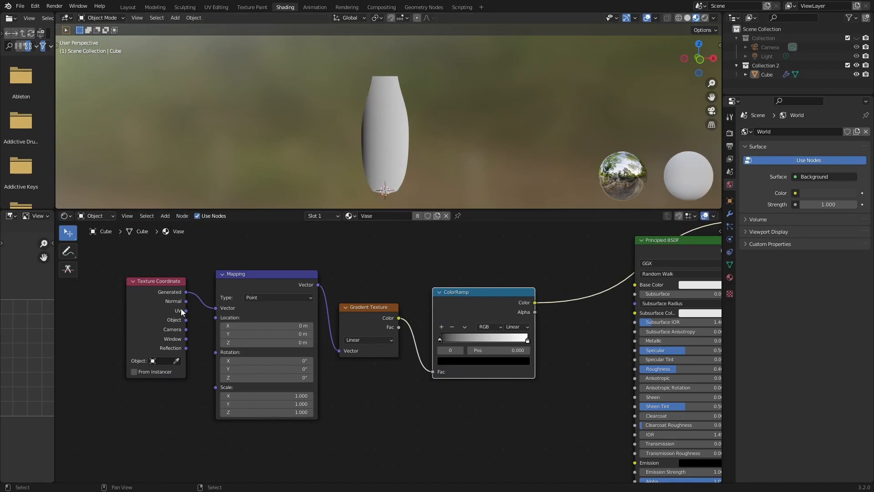
Bring the ColorRamp's black and white stops together near the middle, with the white stop at 0.523
{"action": "left_click_drag", "start_coordinate": [166, 291], "coordinate": [137, 290]}
{"action": "mouse_move", "coordinate": [370, 141]}
{"action": "middle_mouse_down"}
{"action": "mouse_move", "coordinate": [422, 138]}
{"action": "mouse_move", "coordinate": [387, 138]}
{"action": "middle_mouse_up"}
{"action": "key", "text": "KP_1"}
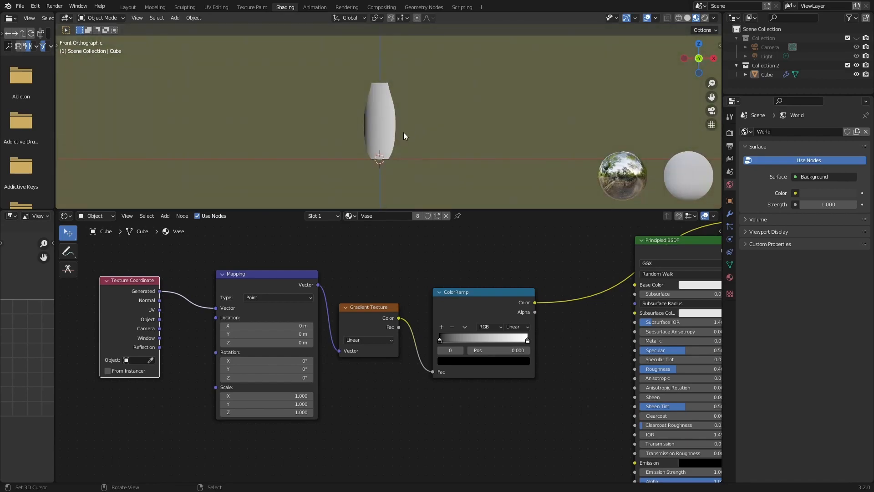
{"action": "left_click_drag", "start_coordinate": [445, 339], "coordinate": [494, 343]}
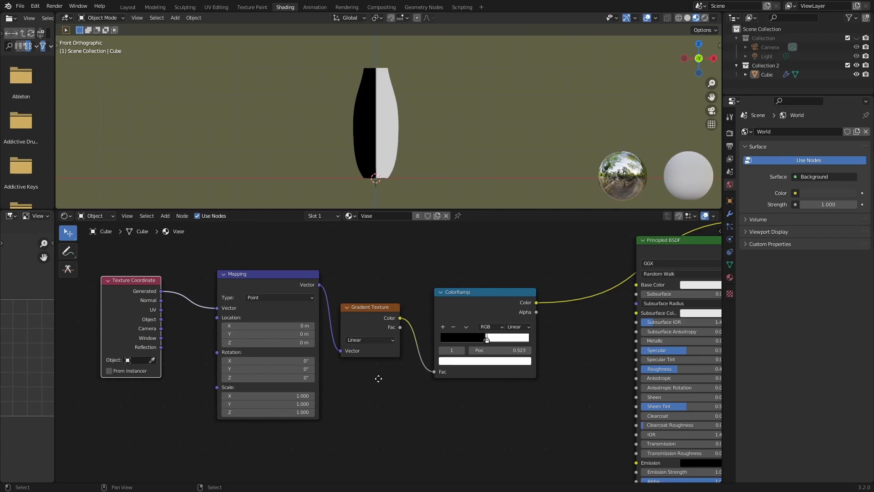
Set the Mapping node's Y rotation to 90° so the gradient runs along the vase's height
{"action": "middle_click_drag", "start_coordinate": [371, 383], "coordinate": [395, 351]}
{"action": "scroll", "coordinate": [395, 351], "scroll_direction": "up", "scroll_amount": 1}
{"action": "double_click", "coordinate": [345, 346]}
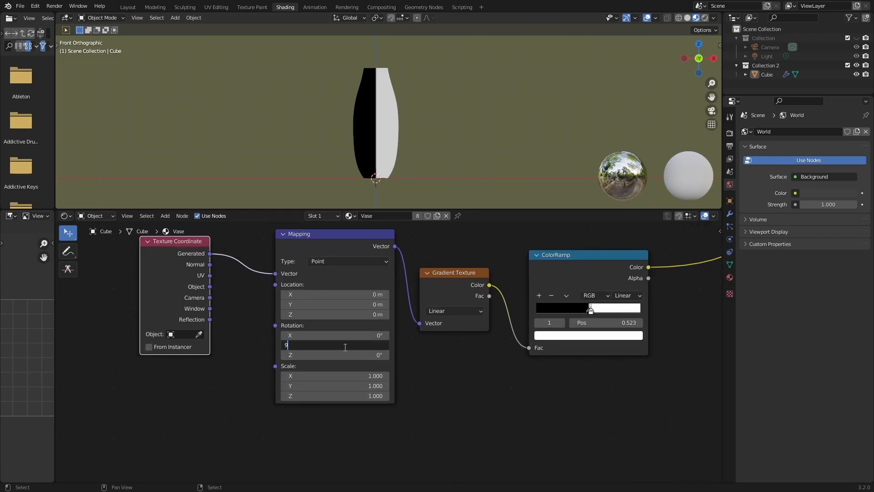
{"action": "type", "text": "90"}
{"action": "key", "text": "Return"}
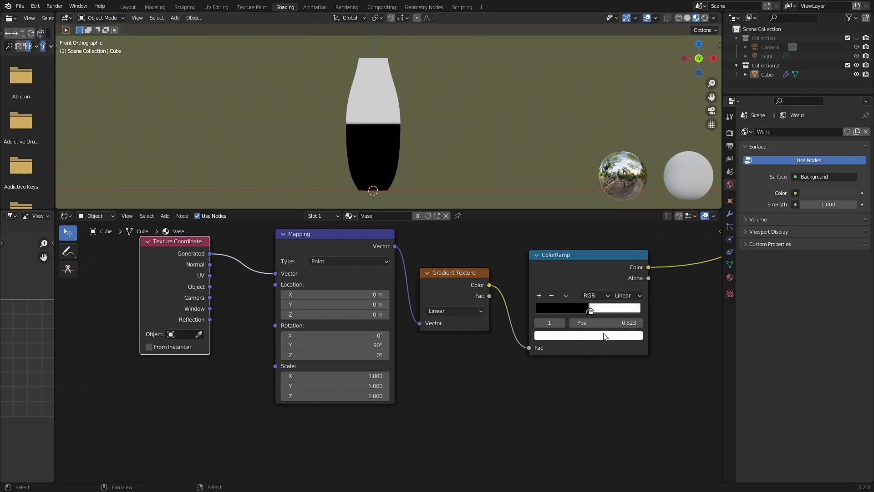
Set the ColorRamp interpolation to Constant and move the white stop to 0.359
{"action": "left_click_drag", "start_coordinate": [591, 311], "coordinate": [585, 312]}
{"action": "left_click_drag", "start_coordinate": [594, 312], "coordinate": [581, 312]}
{"action": "left_click", "coordinate": [622, 296]}
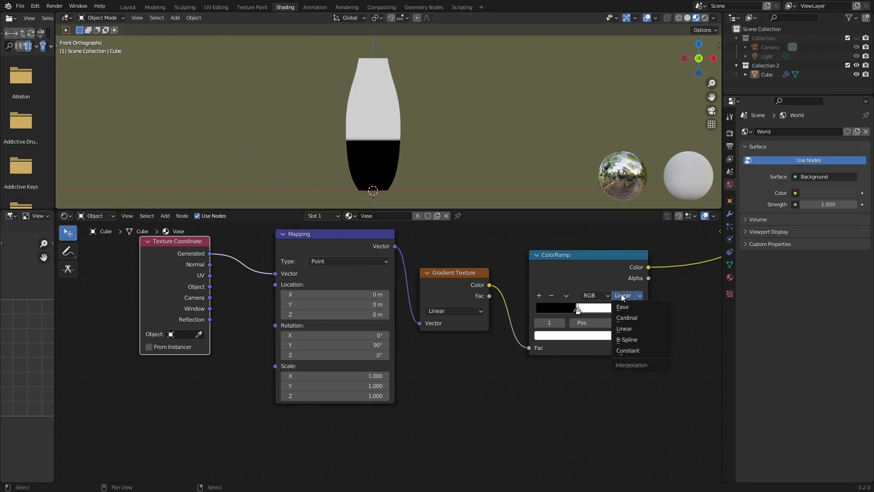
{"action": "left_click", "coordinate": [627, 349]}
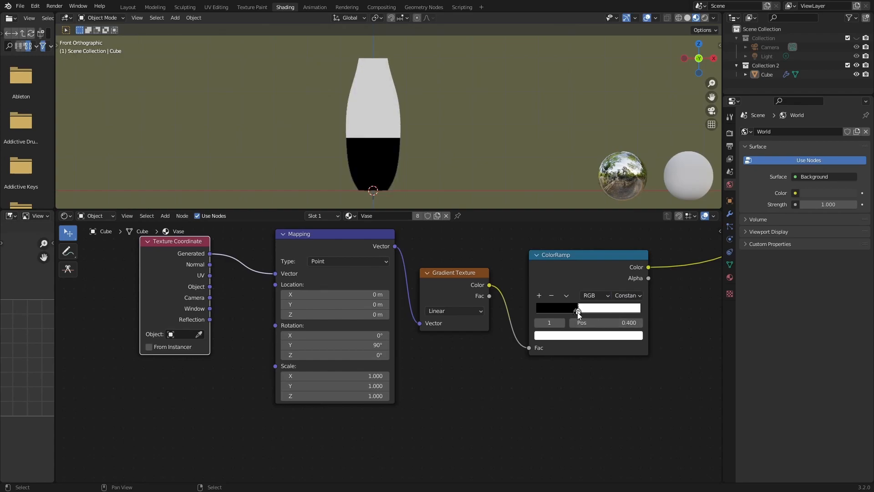
{"action": "mouse_move", "coordinate": [578, 312]}
{"action": "left_mouse_down"}
{"action": "mouse_move", "coordinate": [595, 312]}
{"action": "mouse_move", "coordinate": [536, 311]}
{"action": "mouse_move", "coordinate": [584, 316]}
{"action": "mouse_move", "coordinate": [572, 320]}
{"action": "left_mouse_up"}
{"action": "mouse_move", "coordinate": [572, 317]}
{"action": "left_mouse_down"}
{"action": "mouse_move", "coordinate": [603, 315]}
{"action": "mouse_move", "coordinate": [558, 317]}
{"action": "mouse_move", "coordinate": [565, 314]}
{"action": "left_mouse_up"}
Move the coordinate, mapping, gradient and ramp nodes together, farther away from the Principled BSDF
{"action": "scroll", "coordinate": [518, 354], "scroll_direction": "down", "scroll_amount": 4}
{"action": "middle_click_drag", "start_coordinate": [517, 353], "coordinate": [526, 356]}
{"action": "left_click_drag", "start_coordinate": [609, 231], "coordinate": [203, 401]}
{"action": "left_click_drag", "start_coordinate": [514, 297], "coordinate": [290, 287]}
{"action": "middle_click_drag", "start_coordinate": [420, 366], "coordinate": [393, 364]}
{"action": "key", "text": "shift+a"}
{"action": "left_click", "coordinate": [368, 365]}
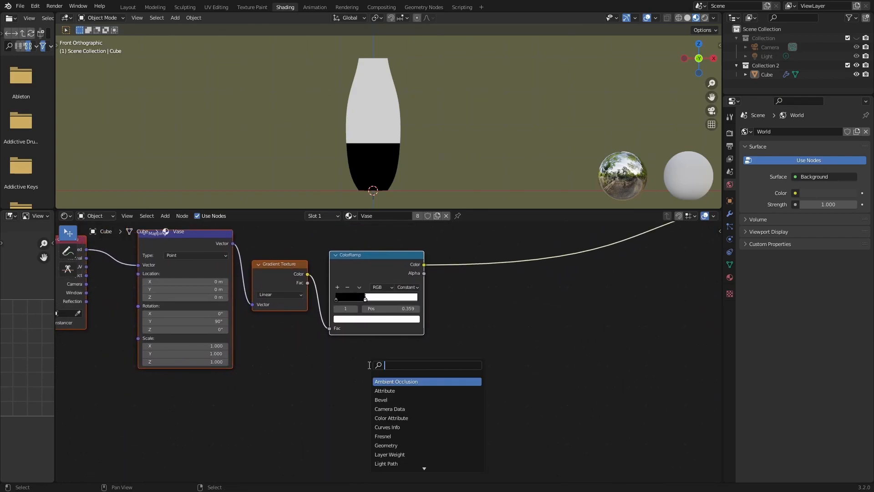
{"action": "key", "text": "Escape"}
Add a Magic Texture node below the ColorRamp and connect the Mapping vector to it
{"action": "key", "text": "shift+a"}
{"action": "mouse_move", "coordinate": [353, 425]}
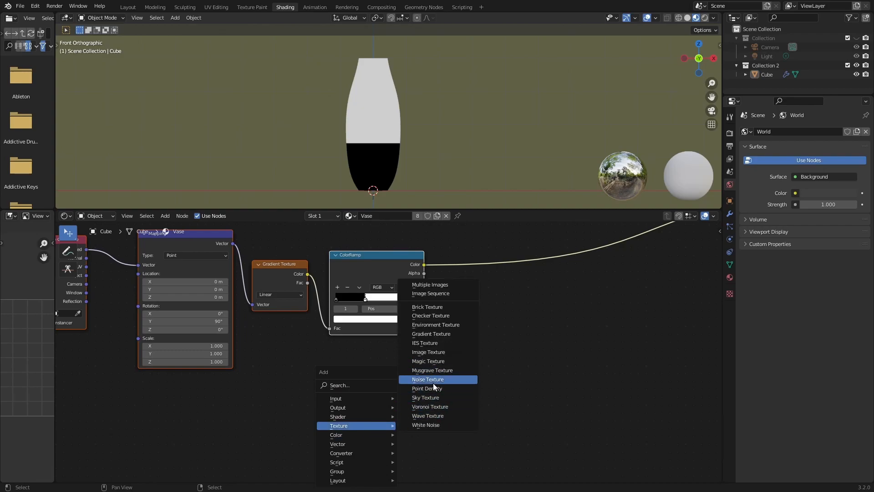
{"action": "left_click", "coordinate": [433, 362]}
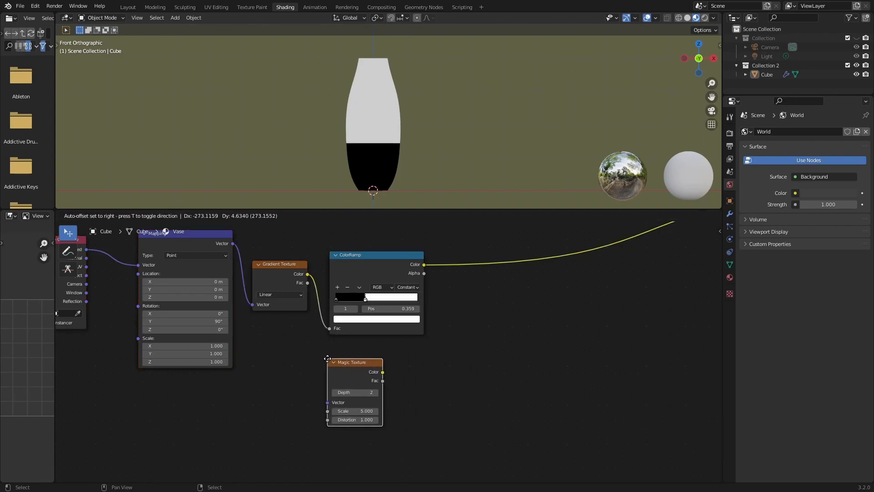
{"action": "left_click", "coordinate": [328, 362]}
{"action": "left_click_drag", "start_coordinate": [233, 244], "coordinate": [329, 403]}
Reposition the Gradient Texture above the Magic Texture and move the ColorRamp farther along to leave a gap
{"action": "left_click_drag", "start_coordinate": [412, 238], "coordinate": [287, 318]}
{"action": "left_click_drag", "start_coordinate": [289, 272], "coordinate": [372, 257]}
{"action": "left_click", "coordinate": [438, 241]}
{"action": "left_click_drag", "start_coordinate": [438, 242], "coordinate": [558, 241]}
Insert a MixRGB node between the Gradient Texture and ColorRamp, with the Magic Texture's color feeding Color2
{"action": "key", "text": "shift+a"}
{"action": "left_click", "coordinate": [485, 319]}
{"action": "type", "text": "mi"}
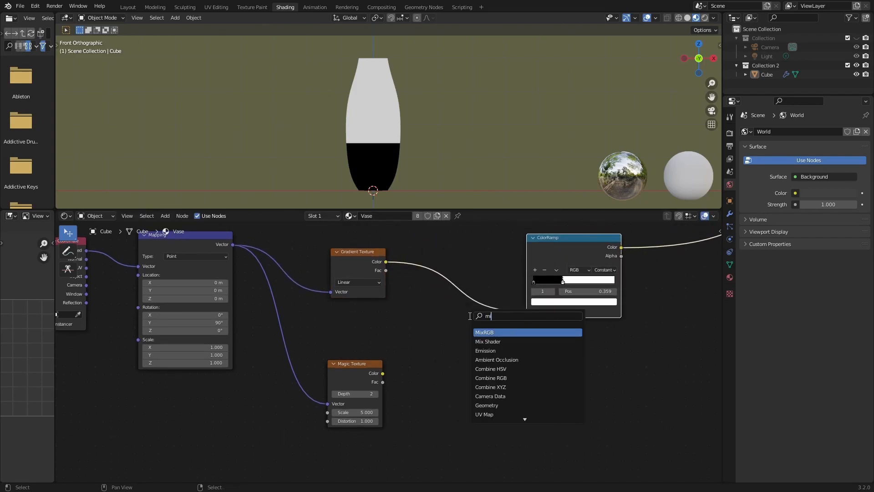
{"action": "left_click", "coordinate": [491, 331]}
{"action": "left_click", "coordinate": [470, 289]}
{"action": "left_click_drag", "start_coordinate": [471, 289], "coordinate": [473, 307]}
{"action": "left_click_drag", "start_coordinate": [383, 374], "coordinate": [465, 334]}
Disconnect the Mapping vector from the Magic Texture and set the texture's scale to 1.200
{"action": "scroll", "coordinate": [474, 316], "scroll_direction": "up", "scroll_amount": 1}
{"action": "mouse_move", "coordinate": [349, 424]}
{"action": "left_mouse_down"}
{"action": "mouse_move", "coordinate": [359, 425]}
{"action": "mouse_move", "coordinate": [334, 424]}
{"action": "left_mouse_up"}
{"action": "right_click_drag", "start_coordinate": [270, 405], "coordinate": [306, 378], "text": "ctrl"}
{"action": "left_click_drag", "start_coordinate": [348, 368], "coordinate": [334, 356]}
{"action": "left_click_drag", "start_coordinate": [336, 410], "coordinate": [333, 411]}
{"action": "scroll", "coordinate": [521, 382], "scroll_direction": "down", "scroll_amount": 1}
Set the ColorRamp interpolation back to Linear and move the black stop right beside the white stop
{"action": "left_click", "coordinate": [593, 276]}
{"action": "left_click", "coordinate": [588, 301]}
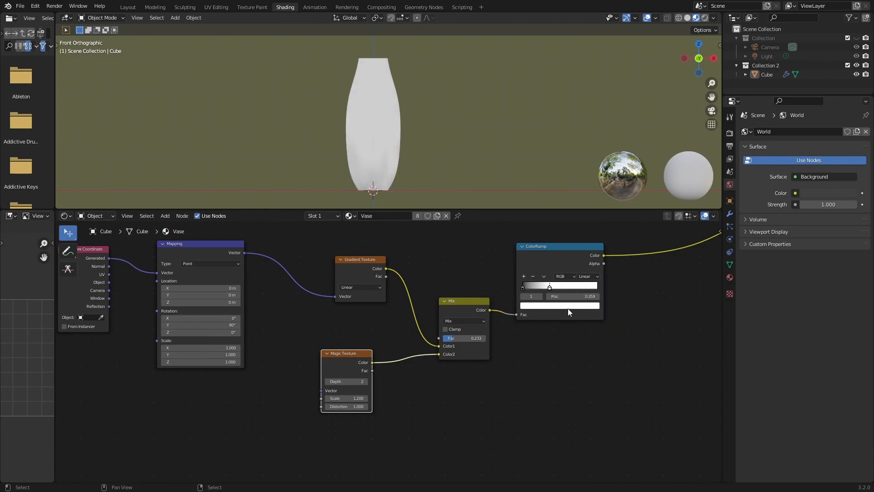
{"action": "left_click_drag", "start_coordinate": [524, 286], "coordinate": [548, 286]}
Set the Magic Texture's scale to 1.800 and the Mix node's factor to 0.133
{"action": "left_click_drag", "start_coordinate": [346, 398], "coordinate": [355, 399]}
{"action": "middle_click_drag", "start_coordinate": [410, 141], "coordinate": [331, 118]}
{"action": "left_click_drag", "start_coordinate": [460, 338], "coordinate": [457, 338]}
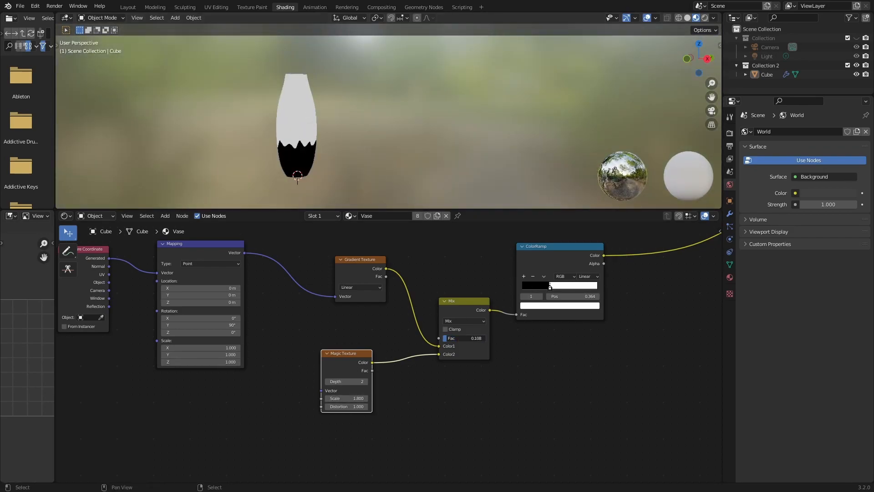
Shift the Gradient Texture slightly and reconnect the Mapping vector to the Magic Texture
{"action": "left_click_drag", "start_coordinate": [368, 260], "coordinate": [353, 262]}
{"action": "middle_click_drag", "start_coordinate": [301, 356], "coordinate": [379, 360]}
{"action": "left_click_drag", "start_coordinate": [322, 258], "coordinate": [399, 395]}
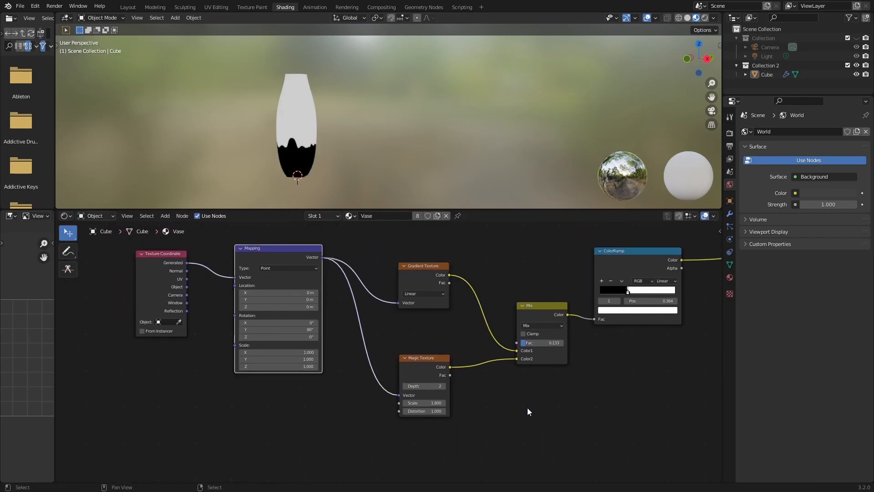
Set the Magic Texture's scale to 1.900 and the Mix node's factor to 0.208
{"action": "middle_click_drag", "start_coordinate": [459, 374], "coordinate": [406, 371]}
{"action": "scroll", "coordinate": [388, 364], "scroll_direction": "up", "scroll_amount": 4}
{"action": "left_click_drag", "start_coordinate": [364, 416], "coordinate": [375, 416]}
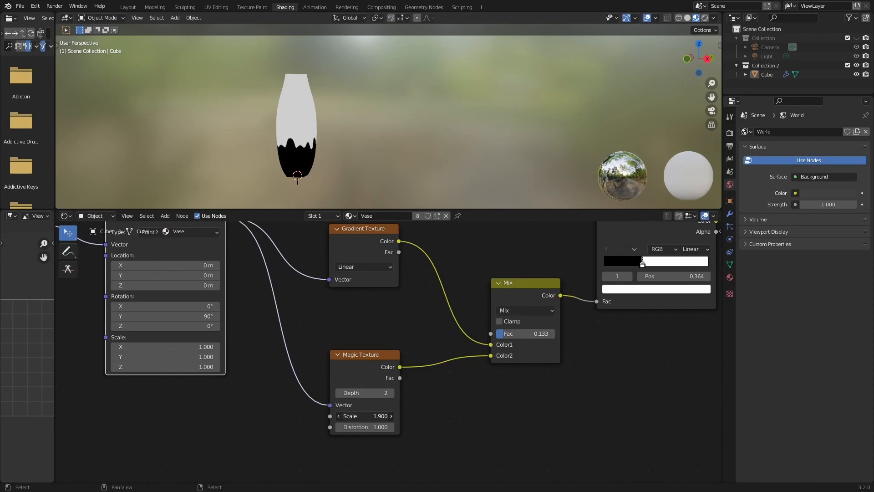
{"action": "left_click_drag", "start_coordinate": [518, 334], "coordinate": [531, 334]}
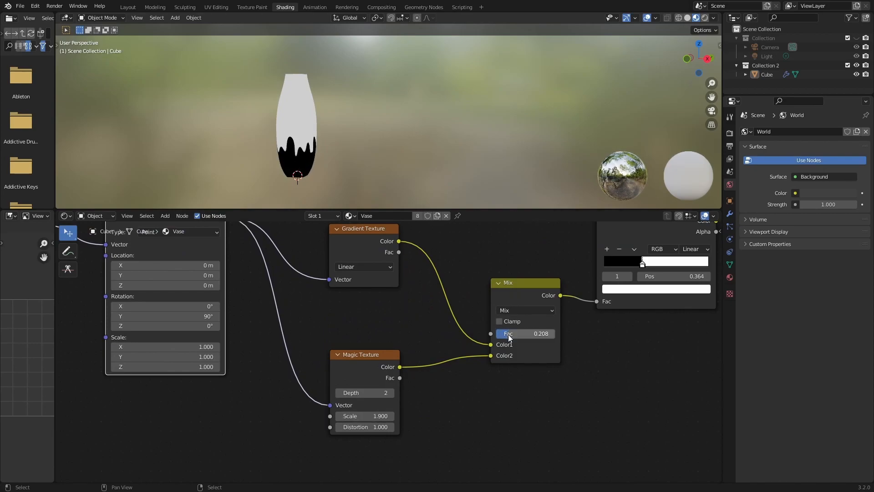
Connect the ColorRamp's color to the Principled BSDF's Base Color and preview the Principled BSDF on the vase
{"action": "scroll", "coordinate": [537, 348], "scroll_direction": "down", "scroll_amount": 5}
{"action": "middle_click_drag", "start_coordinate": [599, 372], "coordinate": [319, 407]}
{"action": "left_click_drag", "start_coordinate": [328, 295], "coordinate": [470, 292]}
{"action": "left_click", "coordinate": [501, 265], "text": "ctrl+shift"}
{"action": "middle_click_drag", "start_coordinate": [392, 381], "coordinate": [417, 364]}
{"action": "scroll", "coordinate": [395, 308], "scroll_direction": "up", "scroll_amount": 3}
{"action": "middle_click_drag", "start_coordinate": [379, 343], "coordinate": [443, 357]}
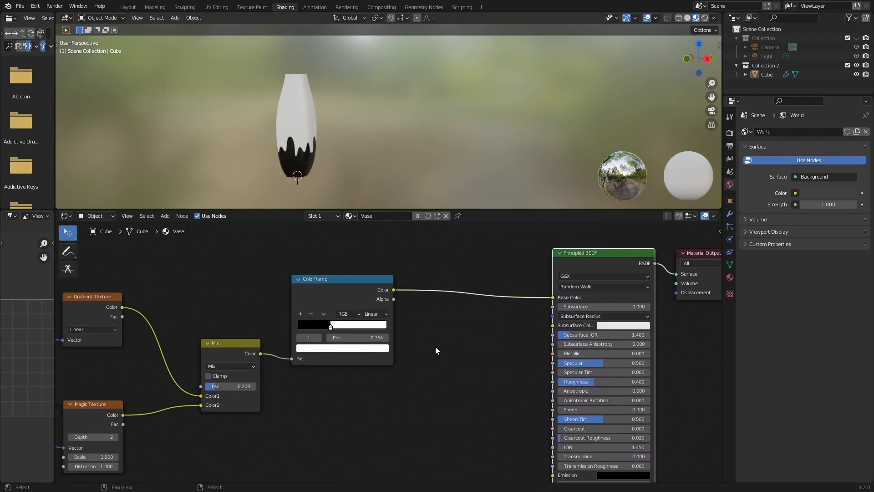
Insert a Mix node between the ColorRamp and the Principled BSDF, and feed the ColorRamp's color into its factor
{"action": "scroll", "coordinate": [467, 344], "scroll_direction": "up", "scroll_amount": 1}
{"action": "key", "text": "shift+a"}
{"action": "left_click", "coordinate": [444, 339]}
{"action": "type", "text": "mi"}
{"action": "key", "text": "Return"}
{"action": "left_click", "coordinate": [479, 257]}
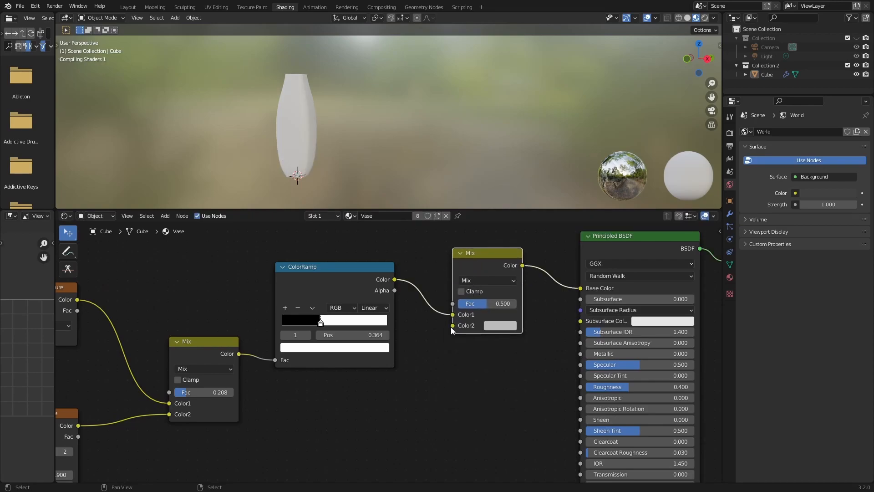
{"action": "left_click_drag", "start_coordinate": [453, 314], "coordinate": [453, 303]}
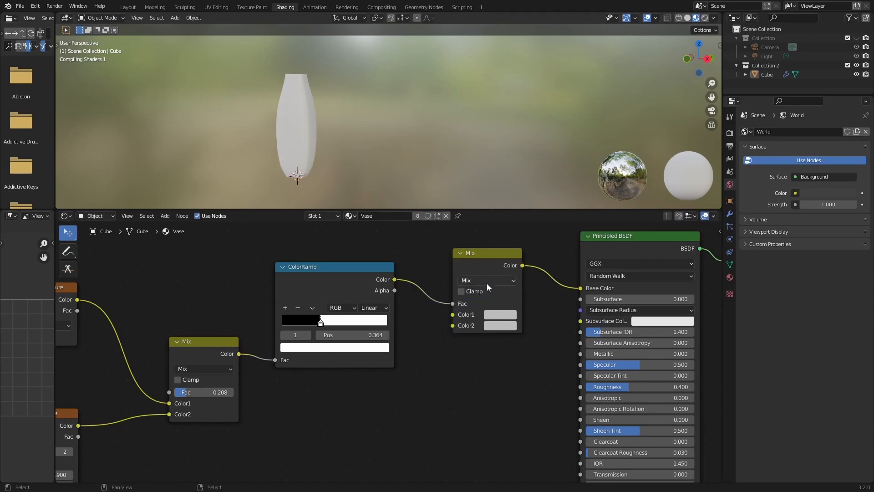
{"action": "left_click_drag", "start_coordinate": [494, 269], "coordinate": [492, 277]}
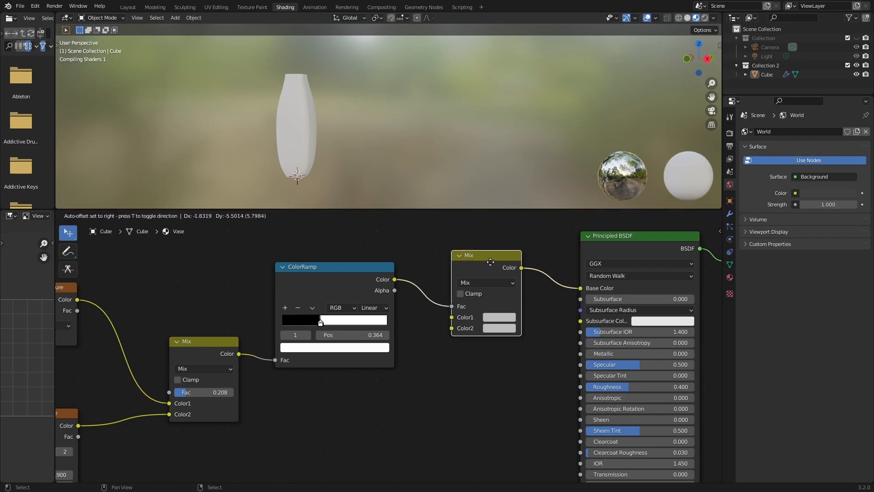
Set the new Mix node's Color1 to dark red and Color2 to orange-brown
{"action": "left_click", "coordinate": [501, 321]}
{"action": "mouse_move", "coordinate": [525, 218]}
{"action": "left_mouse_down"}
{"action": "mouse_move", "coordinate": [522, 252]}
{"action": "mouse_move", "coordinate": [520, 241]}
{"action": "left_mouse_up"}
{"action": "left_click", "coordinate": [500, 334]}
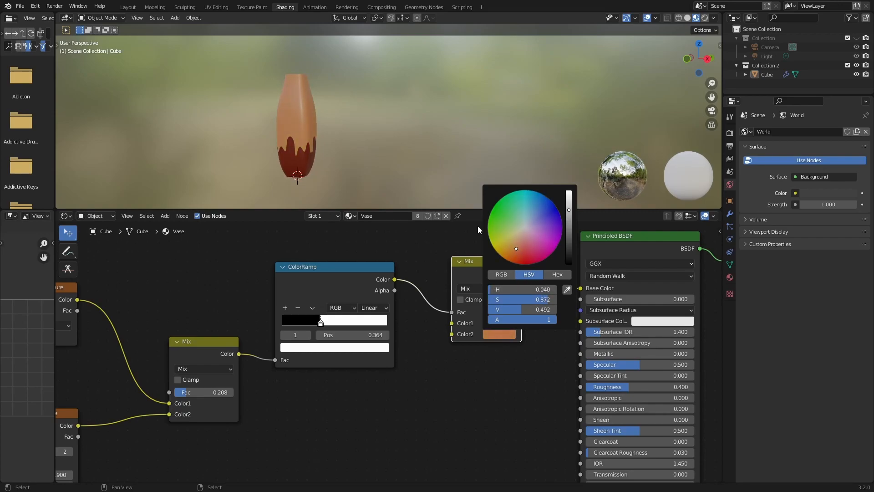
Set the vase modifier's Shape Mod 2 to 1.000, Corners to 38 and Bevel Corners to 0
{"action": "scroll", "coordinate": [329, 116], "scroll_direction": "down", "scroll_amount": 2}
{"action": "middle_click_drag", "start_coordinate": [329, 116], "coordinate": [397, 121]}
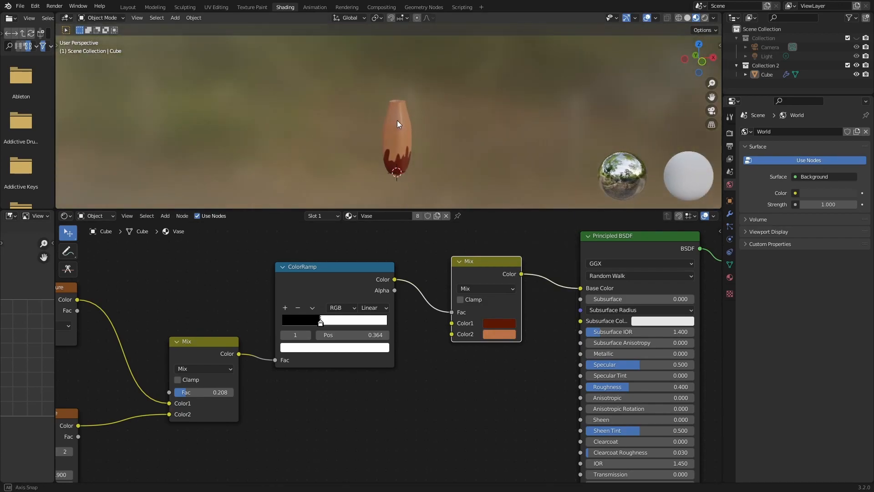
{"action": "left_click", "coordinate": [731, 214]}
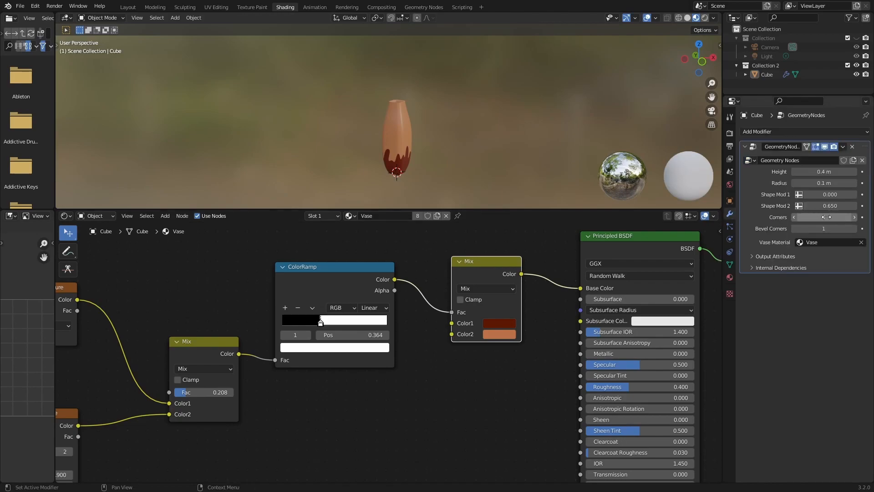
{"action": "left_click_drag", "start_coordinate": [825, 217], "coordinate": [857, 217]}
{"action": "scroll", "coordinate": [422, 121], "scroll_direction": "down", "scroll_amount": 1}
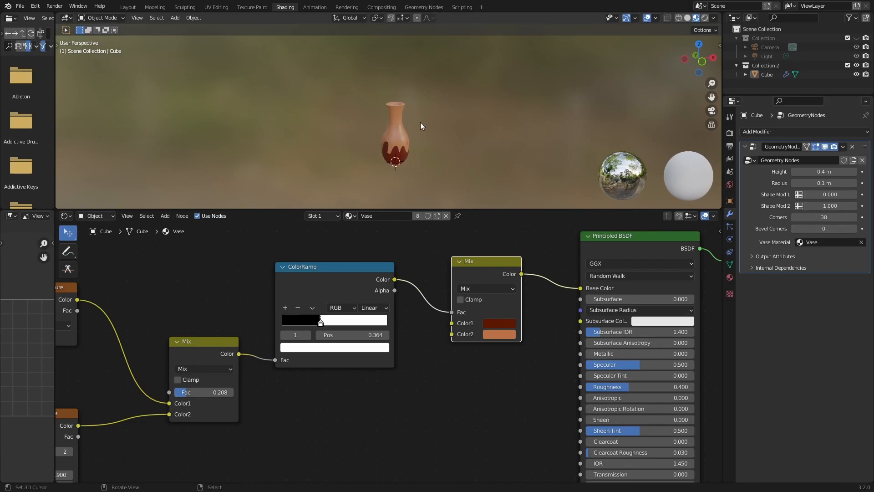
View the vase from the front and set the Magic Texture's scale to 3.100
{"action": "key", "text": "KP_1"}
{"action": "scroll", "coordinate": [396, 132], "scroll_direction": "up", "scroll_amount": 2}
{"action": "scroll", "coordinate": [417, 427], "scroll_direction": "down", "scroll_amount": 2}
{"action": "middle_click_drag", "start_coordinate": [373, 409], "coordinate": [621, 363]}
{"action": "scroll", "coordinate": [311, 420], "scroll_direction": "up", "scroll_amount": 3}
{"action": "mouse_move", "coordinate": [338, 425]}
{"action": "left_mouse_down"}
{"action": "mouse_move", "coordinate": [357, 426]}
{"action": "mouse_move", "coordinate": [330, 426]}
{"action": "left_mouse_up"}
{"action": "scroll", "coordinate": [446, 400], "scroll_direction": "down", "scroll_amount": 1}
{"action": "scroll", "coordinate": [446, 400], "scroll_direction": "down", "scroll_amount": 1}
Try a Musgrave Texture with scale 16.800 and a banded Wave Texture in place of the Magic Texture as the Mix node's Color2
{"action": "middle_click_drag", "start_coordinate": [447, 390], "coordinate": [454, 353]}
{"action": "key", "text": "shift+a"}
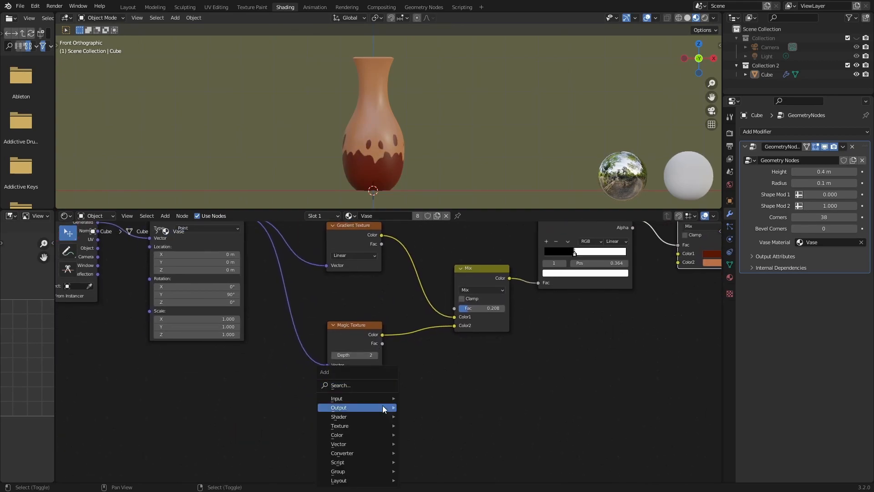
{"action": "left_click", "coordinate": [357, 382]}
{"action": "type", "text": "mu"}
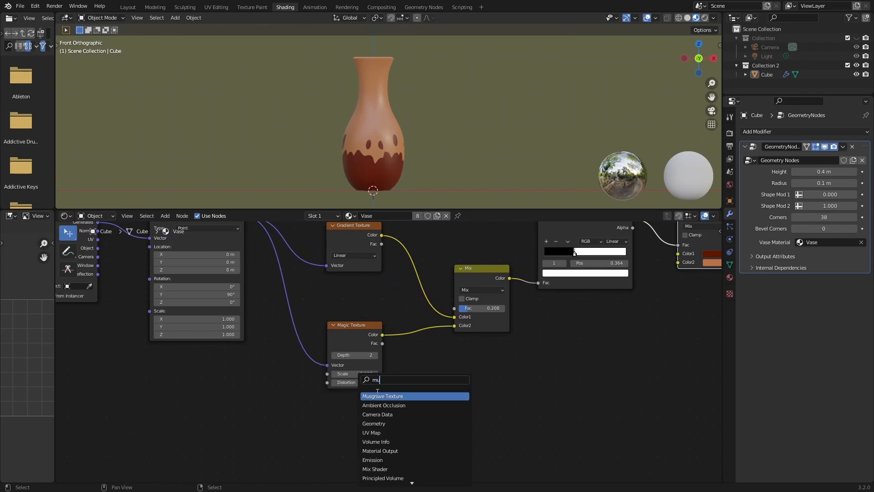
{"action": "key", "text": "Return"}
{"action": "left_click", "coordinate": [382, 395]}
{"action": "left_click_drag", "start_coordinate": [383, 411], "coordinate": [444, 331]}
{"action": "left_click_drag", "start_coordinate": [444, 331], "coordinate": [453, 326]}
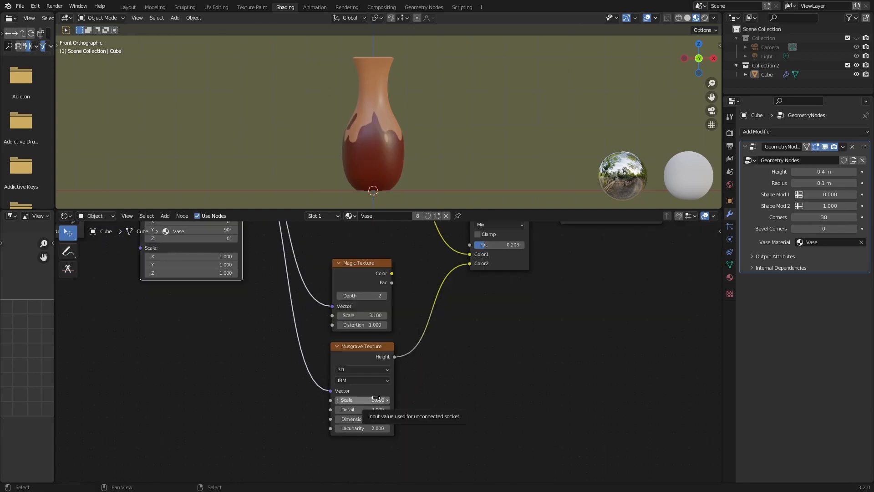
{"action": "left_click_drag", "start_coordinate": [374, 400], "coordinate": [405, 401]}
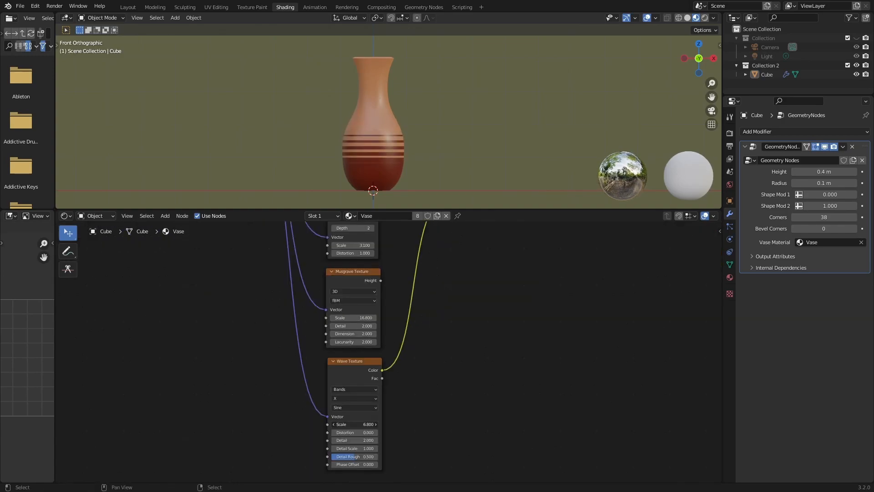
{"action": "left_click_drag", "start_coordinate": [354, 424], "coordinate": [392, 424]}
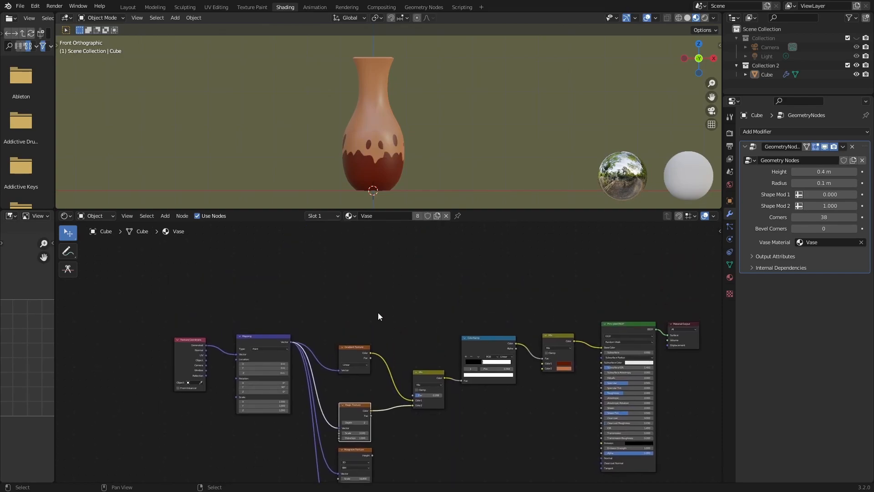
Duplicate the Gradient Texture above the original and connect the Mapping vector to the copy
{"action": "scroll", "coordinate": [437, 316], "scroll_direction": "up", "scroll_amount": 1}
{"action": "scroll", "coordinate": [376, 290], "scroll_direction": "up", "scroll_amount": 1}
{"action": "scroll", "coordinate": [372, 292], "scroll_direction": "up", "scroll_amount": 1}
{"action": "middle_click_drag", "start_coordinate": [373, 292], "coordinate": [419, 314]}
{"action": "key", "text": "shift+a"}
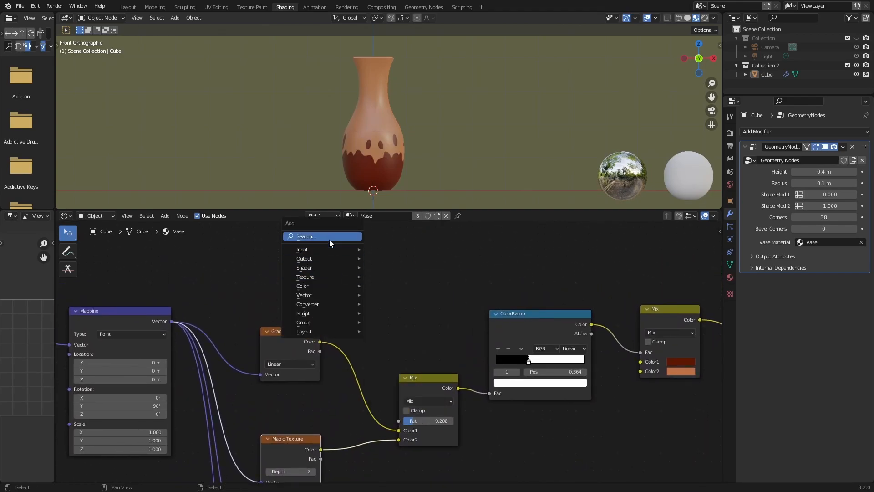
{"action": "left_click", "coordinate": [290, 332]}
{"action": "key", "text": "shift+d"}
{"action": "left_click", "coordinate": [292, 255]}
{"action": "left_click_drag", "start_coordinate": [170, 322], "coordinate": [262, 295]}
Duplicate the ColorRamp beside the upper Gradient Texture, connect that texture's color to its Fac, and preview the copy
{"action": "left_click", "coordinate": [539, 321]}
{"action": "key", "text": "shift+d"}
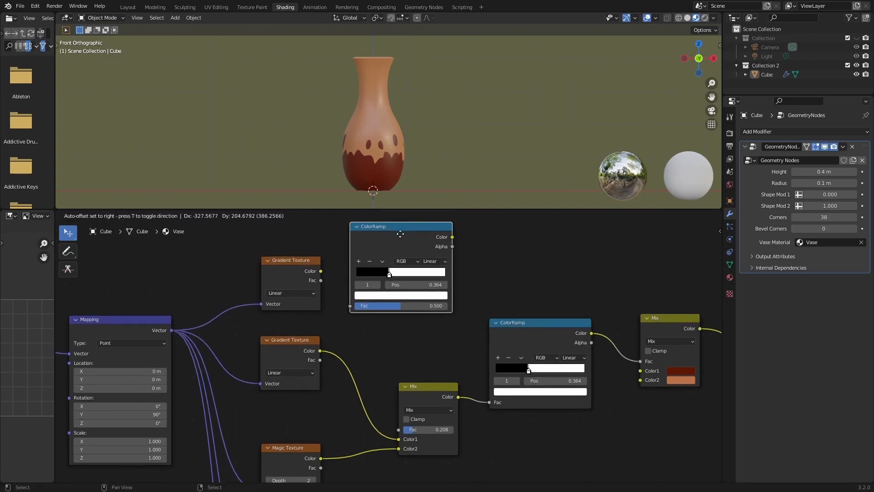
{"action": "left_click", "coordinate": [419, 259]}
{"action": "left_click_drag", "start_coordinate": [321, 317], "coordinate": [326, 319]}
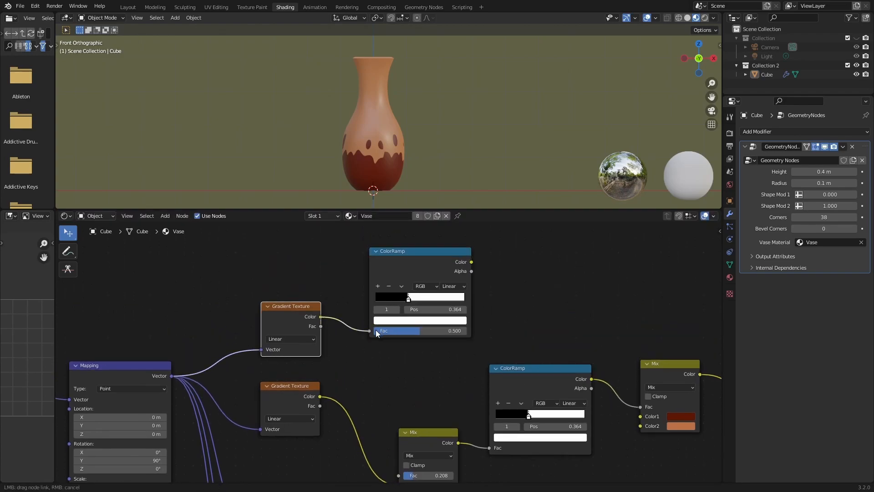
{"action": "left_click_drag", "start_coordinate": [376, 329], "coordinate": [375, 330]}
{"action": "left_click", "coordinate": [418, 256], "text": "ctrl+shift"}
Flip the upper ColorRamp and move its stop to position 0.750 so only the vase's neck is black
{"action": "scroll", "coordinate": [382, 319], "scroll_direction": "up", "scroll_amount": 2}
{"action": "left_click", "coordinate": [405, 270]}
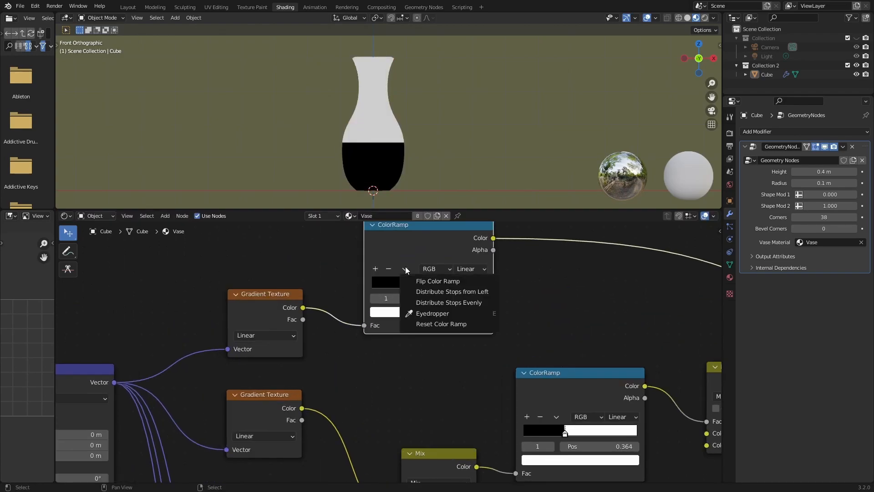
{"action": "left_click", "coordinate": [430, 281]}
{"action": "left_click_drag", "start_coordinate": [444, 285], "coordinate": [456, 284]}
Shift the main ColorRamp and the nodes after it farther along to free space behind the first Mix node
{"action": "scroll", "coordinate": [408, 351], "scroll_direction": "down", "scroll_amount": 5}
{"action": "middle_click_drag", "start_coordinate": [424, 370], "coordinate": [391, 339]}
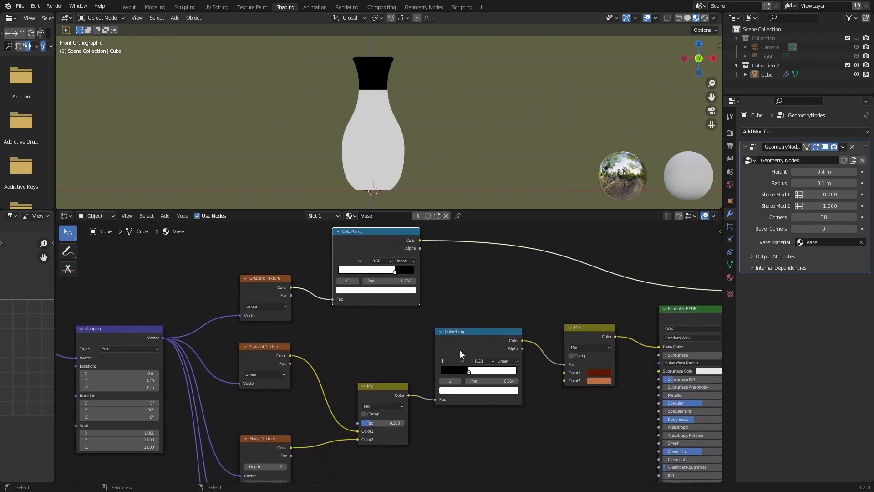
{"action": "scroll", "coordinate": [441, 351], "scroll_direction": "down", "scroll_amount": 3}
{"action": "middle_click_drag", "start_coordinate": [570, 363], "coordinate": [499, 316]}
{"action": "left_click_drag", "start_coordinate": [604, 254], "coordinate": [394, 419]}
{"action": "left_click", "coordinate": [335, 326], "text": "shift"}
{"action": "left_click_drag", "start_coordinate": [335, 325], "coordinate": [432, 326]}
{"action": "scroll", "coordinate": [387, 289], "scroll_direction": "up", "scroll_amount": 4}
{"action": "middle_click_drag", "start_coordinate": [387, 290], "coordinate": [435, 337]}
Duplicate the first Mix node and insert the copy before the main ColorRamp, with the first Mix result feeding its Color2
{"action": "left_click", "coordinate": [512, 400]}
{"action": "middle_click_drag", "start_coordinate": [512, 400], "coordinate": [507, 366]}
{"action": "left_click_drag", "start_coordinate": [507, 365], "coordinate": [411, 364]}
{"action": "key", "text": "shift+d"}
{"action": "left_click", "coordinate": [496, 333]}
{"action": "left_click_drag", "start_coordinate": [497, 333], "coordinate": [494, 278]}
{"action": "left_click_drag", "start_coordinate": [466, 315], "coordinate": [464, 324]}
{"action": "middle_click_drag", "start_coordinate": [394, 247], "coordinate": [390, 287]}
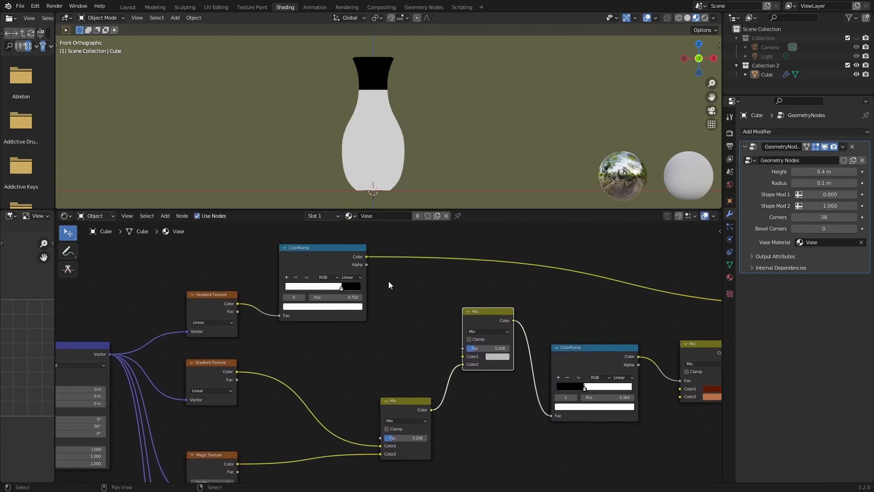
Connect the upper ColorRamp's color to the duplicated Mix node's Color1 and preview the result through the main ColorRamp
{"action": "left_click_drag", "start_coordinate": [366, 257], "coordinate": [478, 348]}
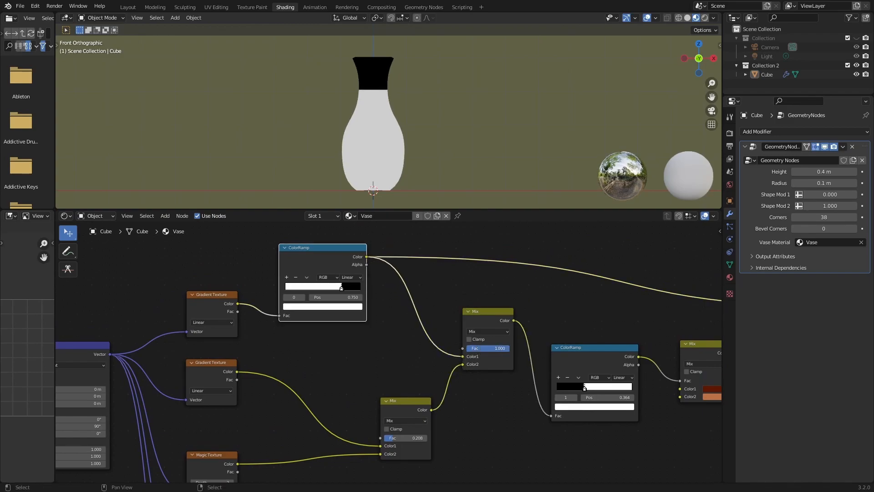
{"action": "left_click", "coordinate": [503, 320], "text": "ctrl+shift"}
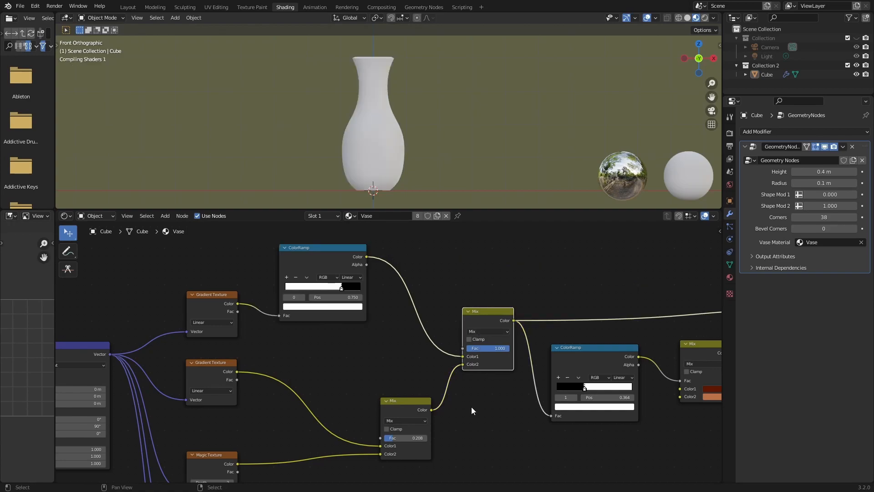
{"action": "scroll", "coordinate": [483, 376], "scroll_direction": "up", "scroll_amount": 1}
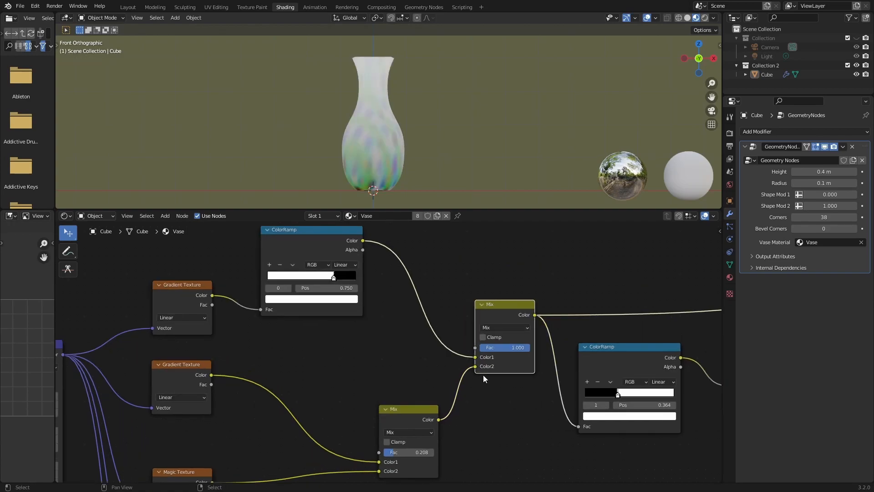
{"action": "left_click", "coordinate": [623, 353], "text": "ctrl+shift"}
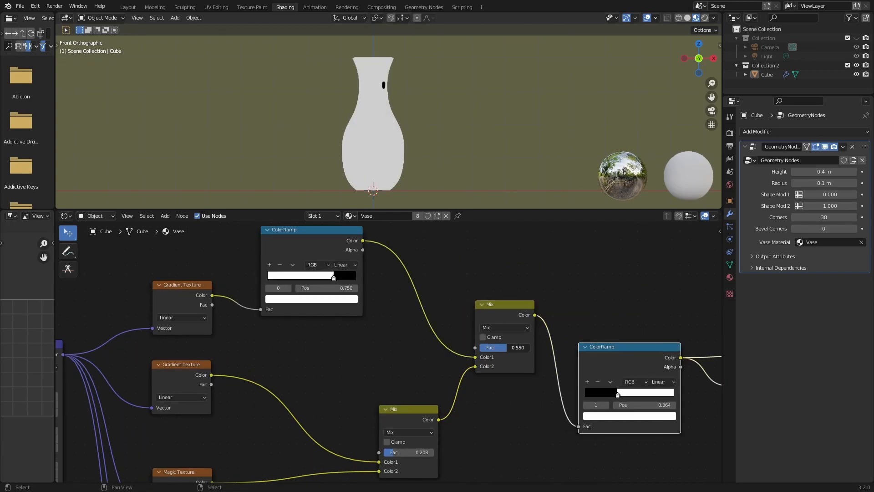
Change the duplicated Mix node's blending mode to Multiply with a factor of 1.000
{"action": "left_click", "coordinate": [516, 327]}
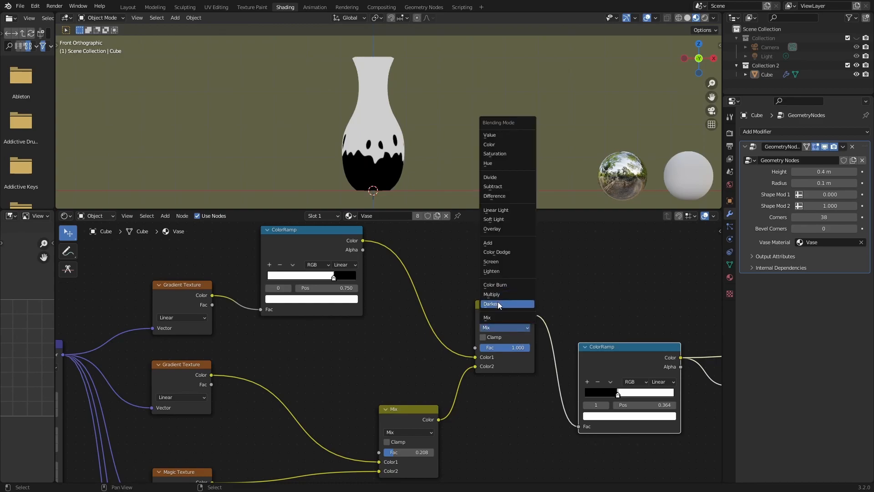
{"action": "left_click", "coordinate": [498, 293]}
{"action": "mouse_move", "coordinate": [516, 346]}
{"action": "left_mouse_down"}
{"action": "mouse_move", "coordinate": [501, 346]}
{"action": "mouse_move", "coordinate": [517, 346]}
{"action": "left_mouse_up"}
{"action": "scroll", "coordinate": [436, 116], "scroll_direction": "down", "scroll_amount": 2}
{"action": "middle_click_drag", "start_coordinate": [436, 116], "coordinate": [403, 122]}
Switch the preview back to the Principled BSDF and view the colored vase from the front
{"action": "scroll", "coordinate": [543, 312], "scroll_direction": "down", "scroll_amount": 4}
{"action": "middle_click_drag", "start_coordinate": [660, 340], "coordinate": [309, 259]}
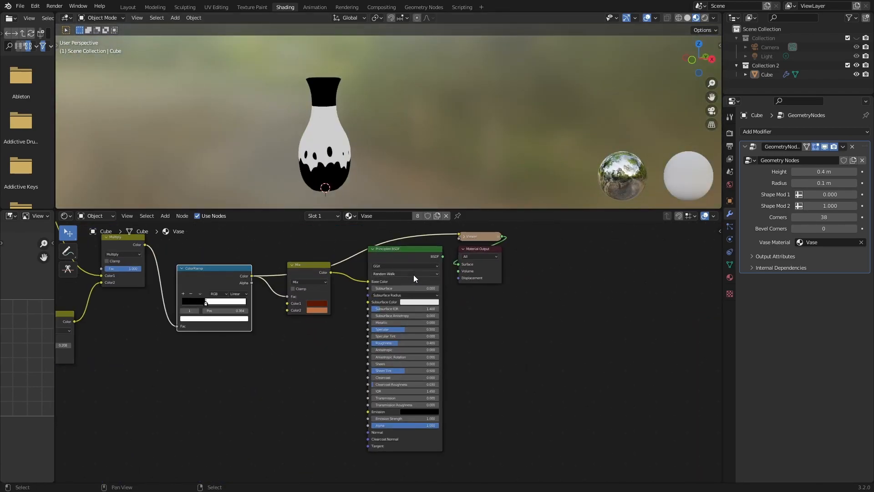
{"action": "left_click", "coordinate": [427, 272], "text": "ctrl+shift"}
{"action": "scroll", "coordinate": [294, 341], "scroll_direction": "up", "scroll_amount": 2}
{"action": "middle_click_drag", "start_coordinate": [290, 342], "coordinate": [393, 350]}
{"action": "scroll", "coordinate": [351, 124], "scroll_direction": "down", "scroll_amount": 1}
{"action": "middle_click_drag", "start_coordinate": [350, 123], "coordinate": [370, 126]}
{"action": "key", "text": "KP_1"}
{"action": "scroll", "coordinate": [383, 122], "scroll_direction": "up", "scroll_amount": 3}
{"action": "middle_click_drag", "start_coordinate": [409, 160], "coordinate": [411, 151], "text": "shift"}
{"action": "scroll", "coordinate": [383, 409], "scroll_direction": "down", "scroll_amount": 4}
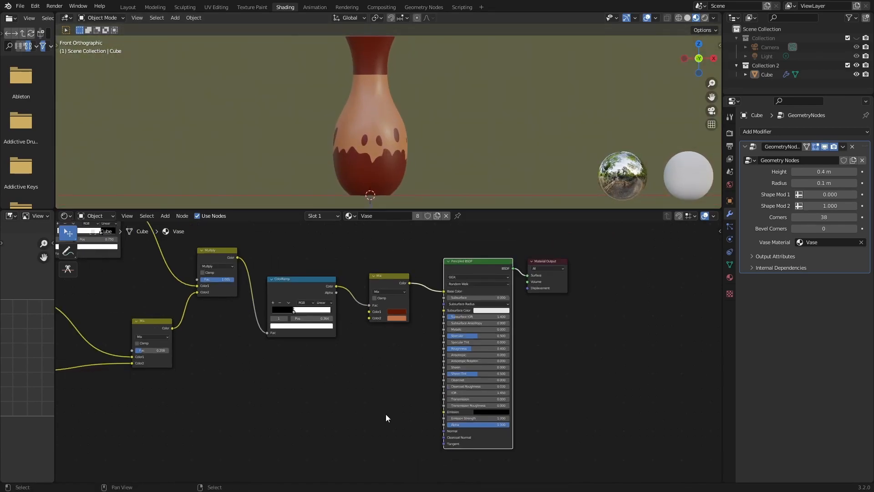
Add a Bump node below the color Mix node, beside the Principled BSDF
{"action": "middle_click_drag", "start_coordinate": [384, 410], "coordinate": [461, 383]}
{"action": "scroll", "coordinate": [400, 350], "scroll_direction": "down", "scroll_amount": 1}
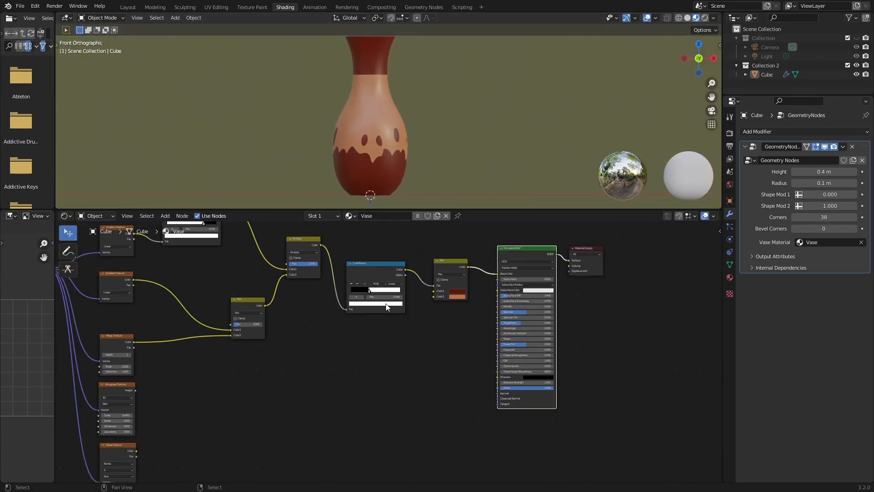
{"action": "scroll", "coordinate": [424, 362], "scroll_direction": "up", "scroll_amount": 1}
{"action": "key", "text": "shift+a"}
{"action": "left_click", "coordinate": [410, 318]}
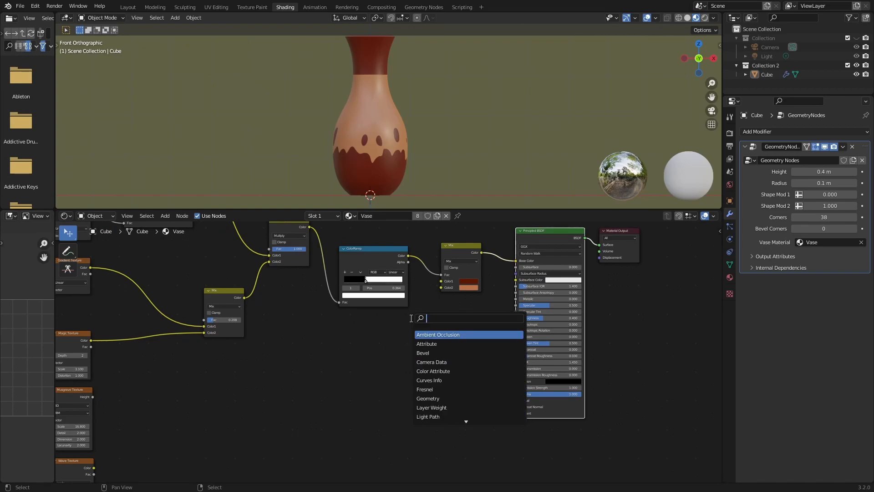
{"action": "type", "text": "bum"}
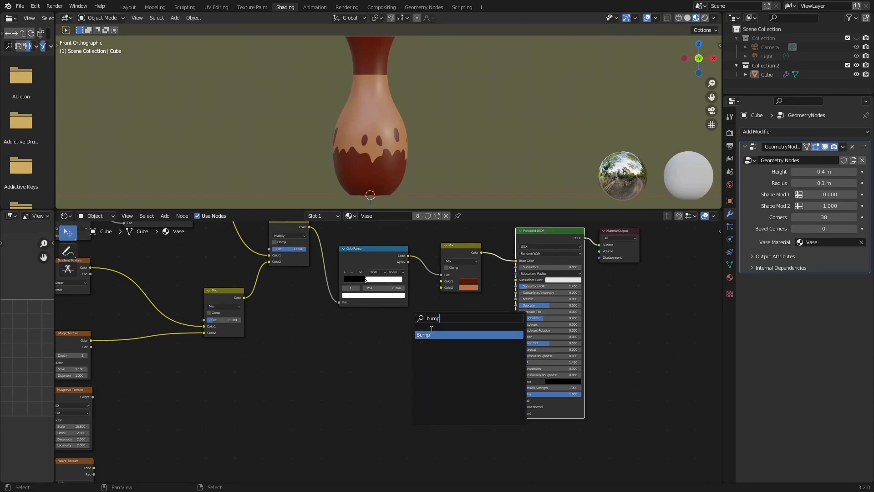
{"action": "type", "text": "p"}
{"action": "key", "text": "Return"}
{"action": "left_click", "coordinate": [457, 345]}
{"action": "scroll", "coordinate": [433, 281], "scroll_direction": "up", "scroll_amount": 2}
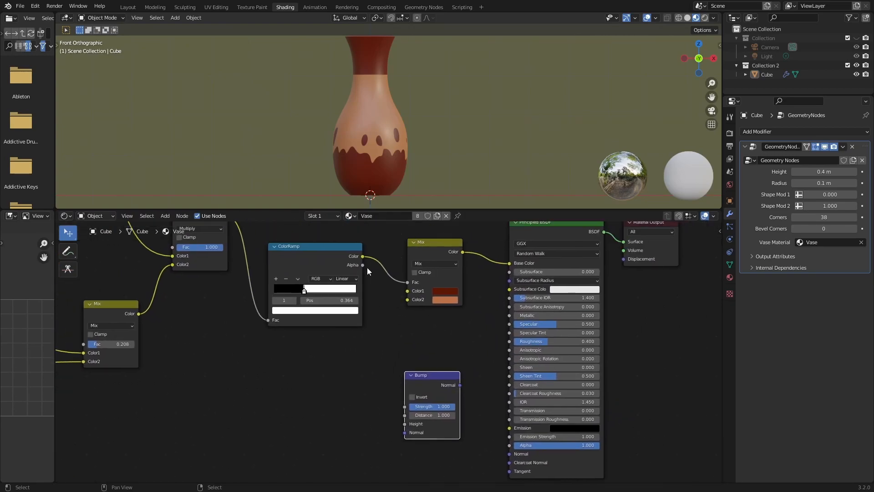
Connect the main ColorRamp's color to the Bump node's Height and its Normal output to the Principled BSDF's Normal
{"action": "left_click_drag", "start_coordinate": [362, 256], "coordinate": [405, 424]}
{"action": "left_click_drag", "start_coordinate": [460, 385], "coordinate": [467, 395]}
{"action": "left_click_drag", "start_coordinate": [505, 452], "coordinate": [509, 453]}
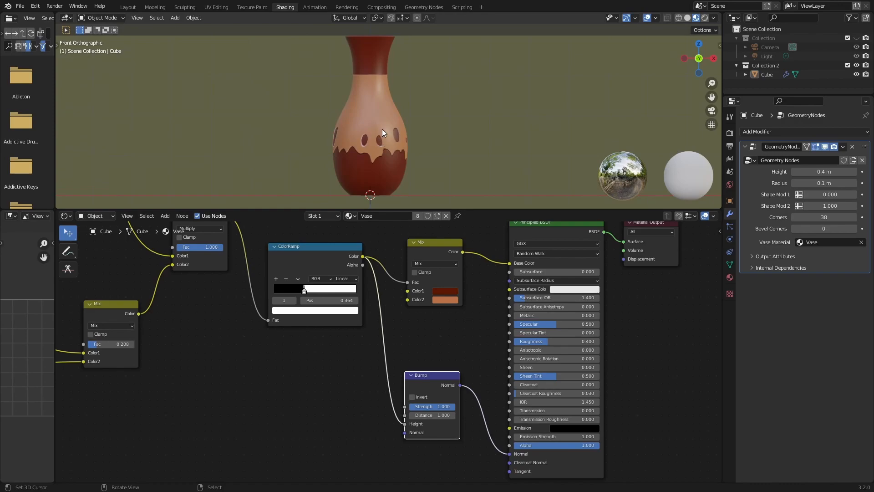
Examine the raised pattern edges up close and enable Invert on the Bump node
{"action": "scroll", "coordinate": [384, 130], "scroll_direction": "up", "scroll_amount": 3}
{"action": "middle_click_drag", "start_coordinate": [388, 134], "coordinate": [404, 116], "text": "shift"}
{"action": "scroll", "coordinate": [401, 123], "scroll_direction": "up", "scroll_amount": 4}
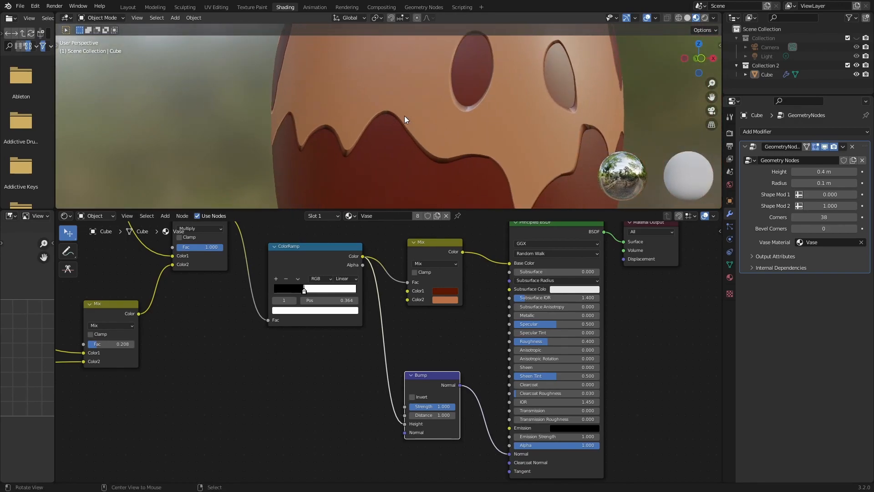
{"action": "left_click", "coordinate": [413, 397]}
{"action": "scroll", "coordinate": [380, 143], "scroll_direction": "down", "scroll_amount": 6}
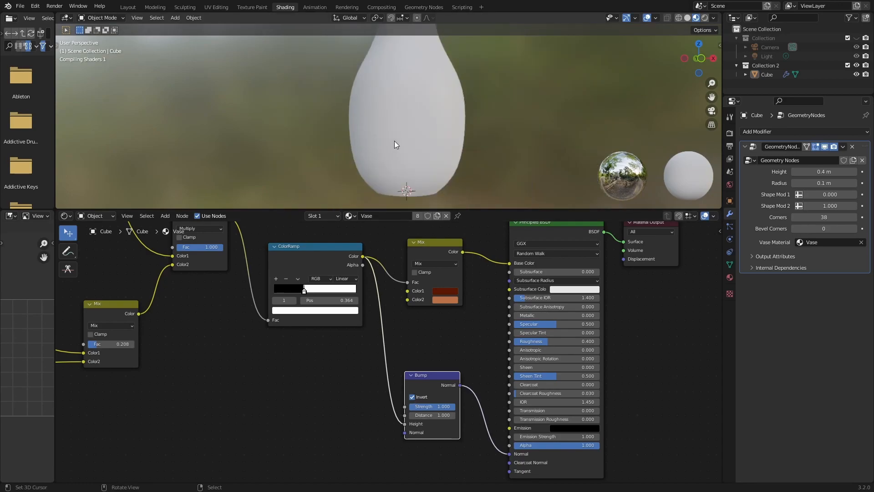
{"action": "scroll", "coordinate": [392, 141], "scroll_direction": "down", "scroll_amount": 2}
{"action": "middle_click_drag", "start_coordinate": [392, 142], "coordinate": [395, 151]}
Switch the viewport to rendered shading, with Cycles as the render engine and GPU Compute as the device
{"action": "left_click", "coordinate": [706, 18]}
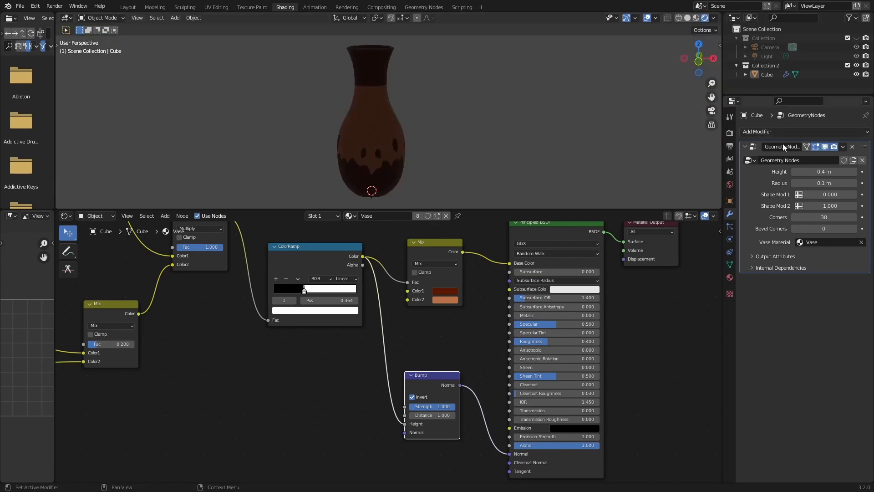
{"action": "left_click", "coordinate": [730, 133]}
{"action": "left_click", "coordinate": [814, 131]}
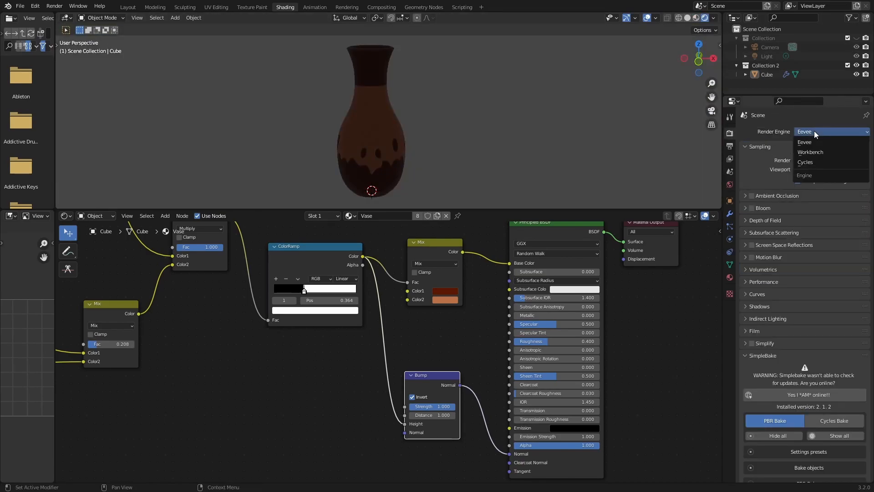
{"action": "left_click", "coordinate": [817, 160]}
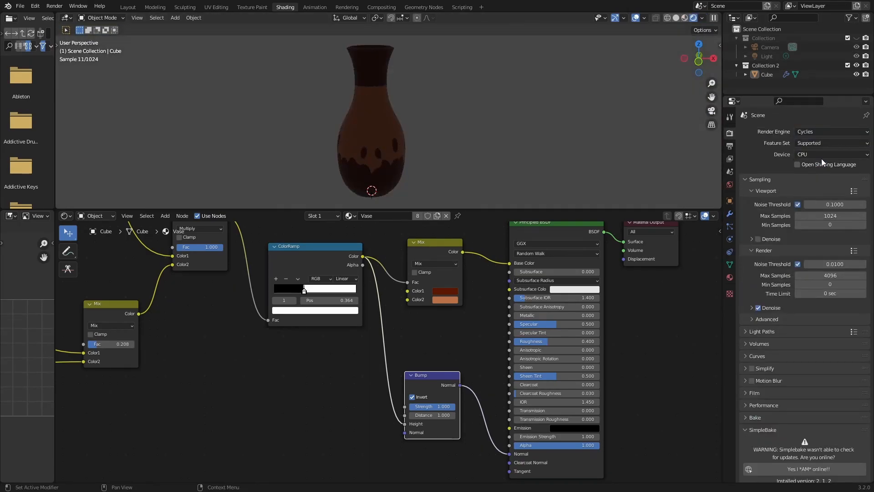
{"action": "left_click", "coordinate": [813, 154]}
{"action": "left_click", "coordinate": [814, 175]}
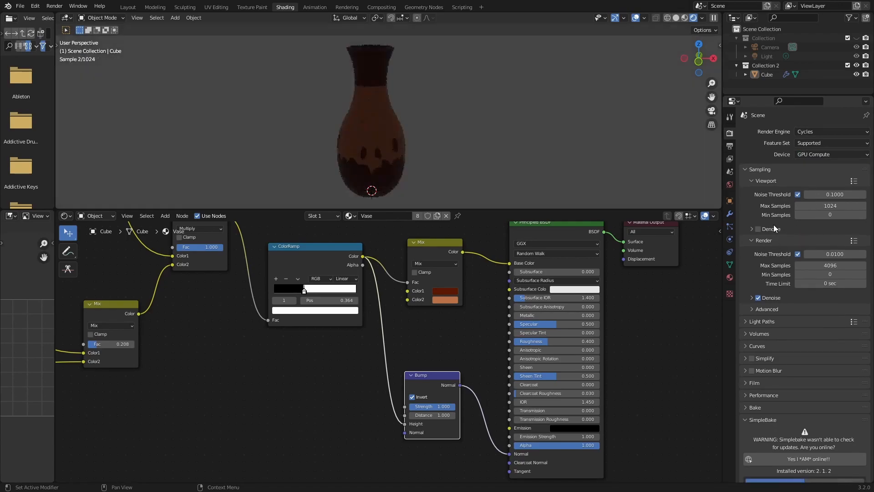
Add an Environment Texture to the world color and load the image rooitou_park_4k.hdr
{"action": "left_click", "coordinate": [730, 185]}
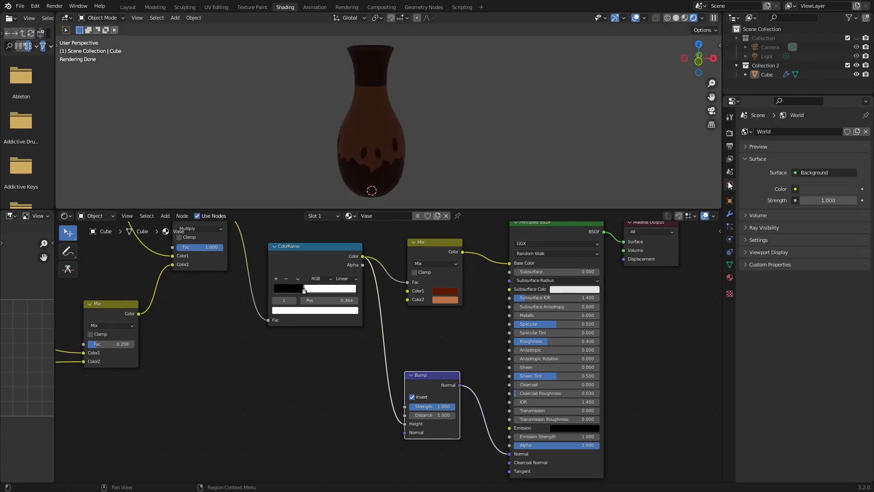
{"action": "left_click", "coordinate": [795, 188]}
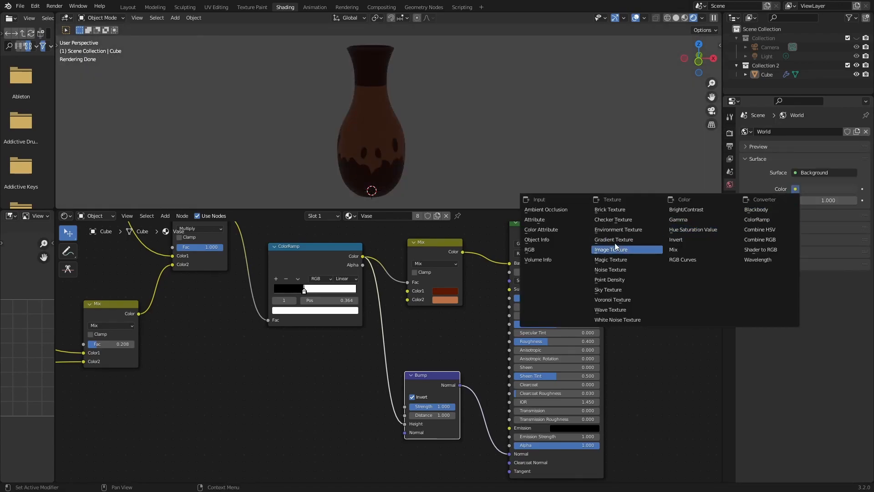
{"action": "left_click", "coordinate": [611, 231]}
{"action": "left_click", "coordinate": [843, 202]}
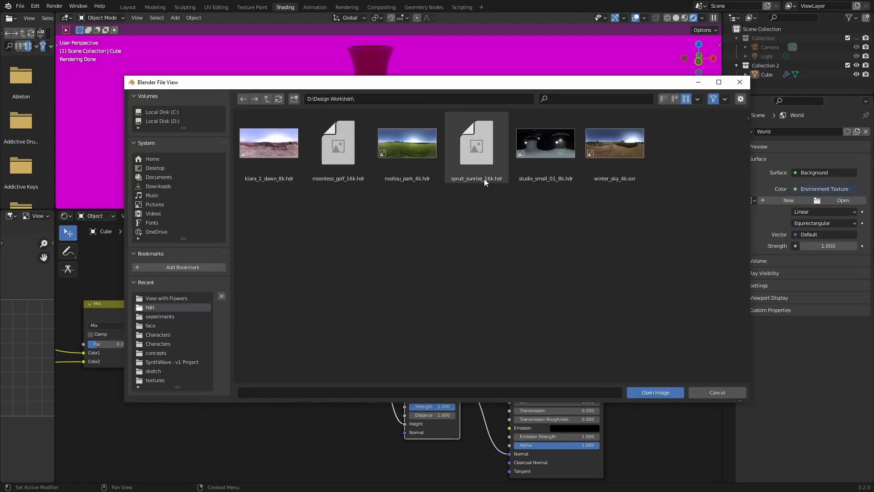
{"action": "double_click", "coordinate": [417, 145]}
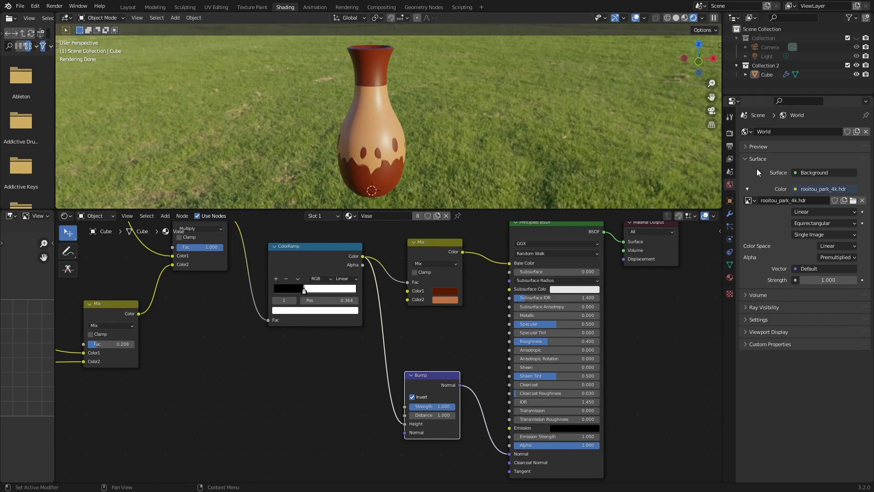
Enable Transparent under the render's Film settings to hide the environment background
{"action": "left_click", "coordinate": [730, 134]}
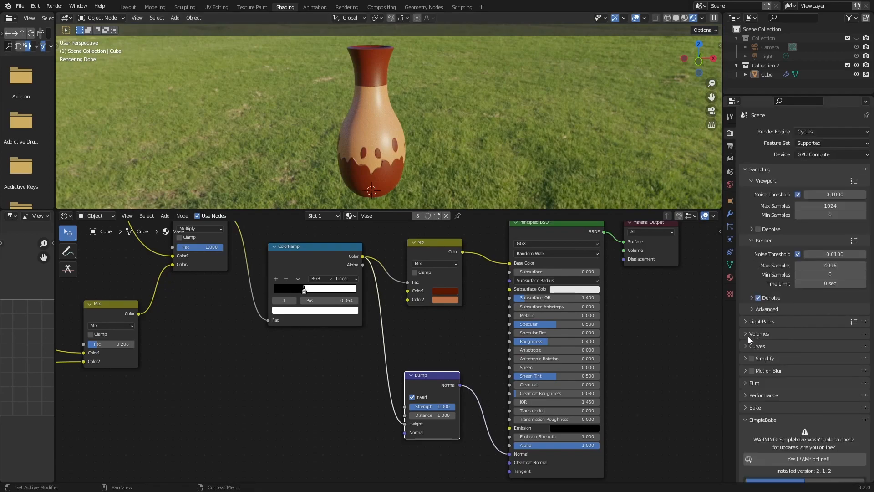
{"action": "scroll", "coordinate": [755, 407], "scroll_direction": "down", "scroll_amount": 12}
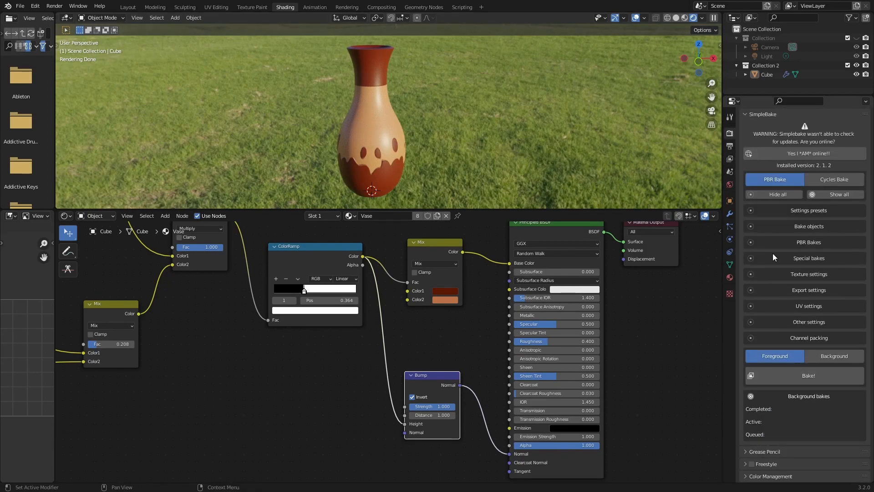
{"action": "left_click", "coordinate": [754, 133]}
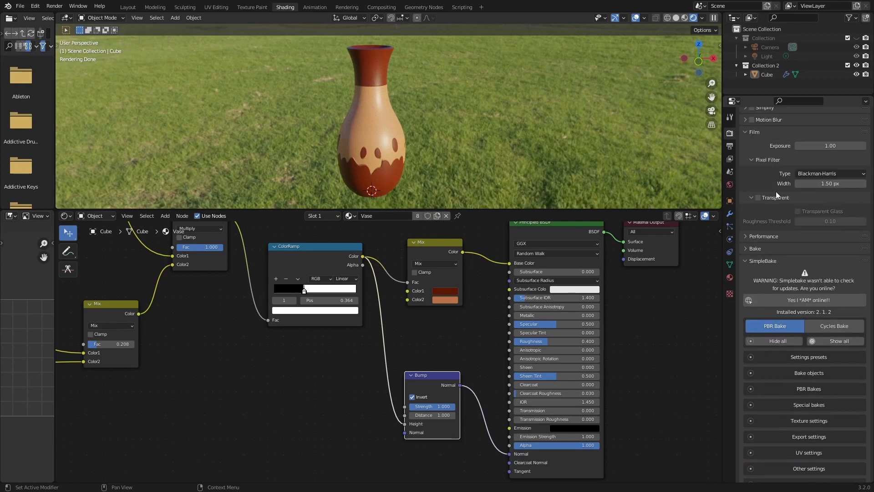
{"action": "left_click", "coordinate": [758, 197]}
{"action": "scroll", "coordinate": [389, 119], "scroll_direction": "down", "scroll_amount": 3}
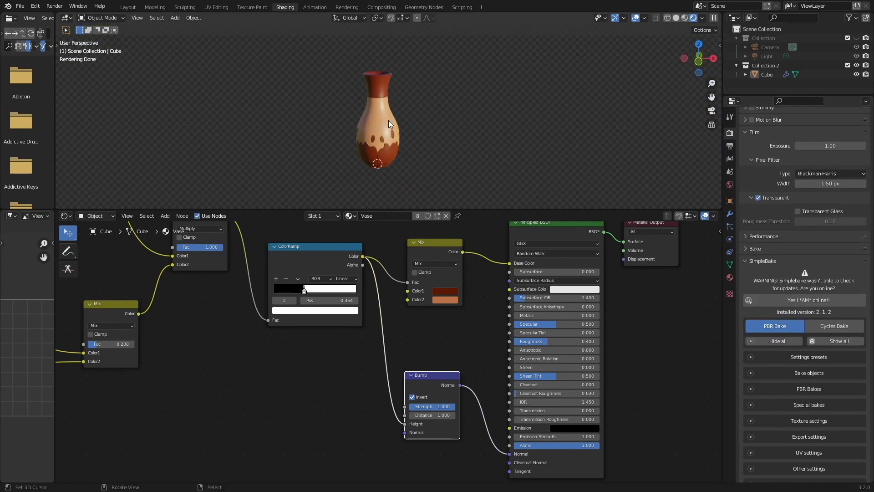
Reduce the Bump node's Strength to about 0.483
{"action": "scroll", "coordinate": [395, 123], "scroll_direction": "up", "scroll_amount": 4}
{"action": "scroll", "coordinate": [459, 354], "scroll_direction": "up", "scroll_amount": 1}
{"action": "scroll", "coordinate": [459, 354], "scroll_direction": "up", "scroll_amount": 1}
{"action": "left_click_drag", "start_coordinate": [460, 359], "coordinate": [444, 359]}
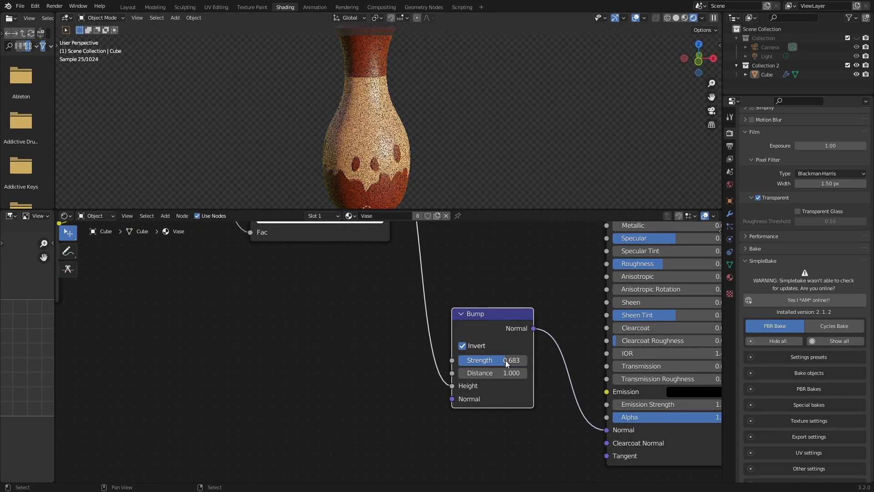
{"action": "left_click_drag", "start_coordinate": [501, 359], "coordinate": [485, 360]}
{"action": "middle_click_drag", "start_coordinate": [348, 293], "coordinate": [398, 350]}
{"action": "left_click", "coordinate": [376, 251]}
{"action": "left_click", "coordinate": [385, 316]}
{"action": "scroll", "coordinate": [389, 120], "scroll_direction": "up", "scroll_amount": 3}
{"action": "key", "text": "ctrl+z"}
Move the main ColorRamp's white stop to position 0.359 and check the pattern edges on the vase
{"action": "scroll", "coordinate": [292, 303], "scroll_direction": "up", "scroll_amount": 5}
{"action": "left_click_drag", "start_coordinate": [343, 351], "coordinate": [346, 350]}
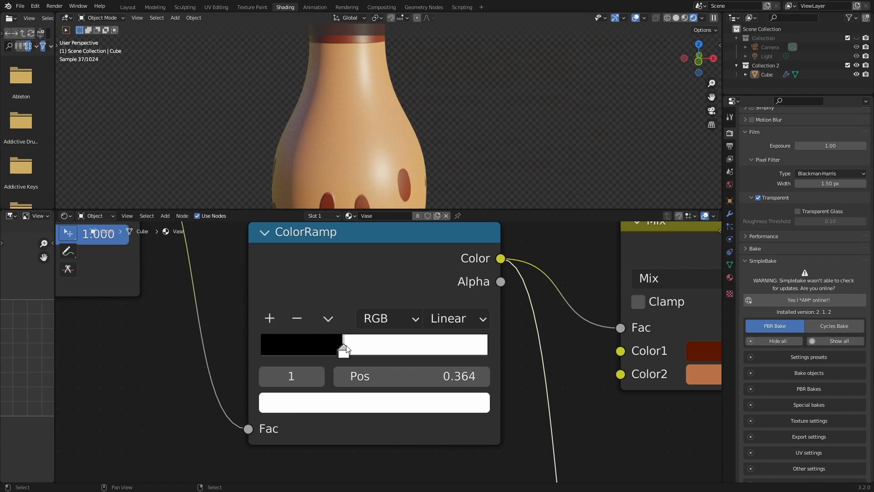
{"action": "scroll", "coordinate": [400, 136], "scroll_direction": "down", "scroll_amount": 6}
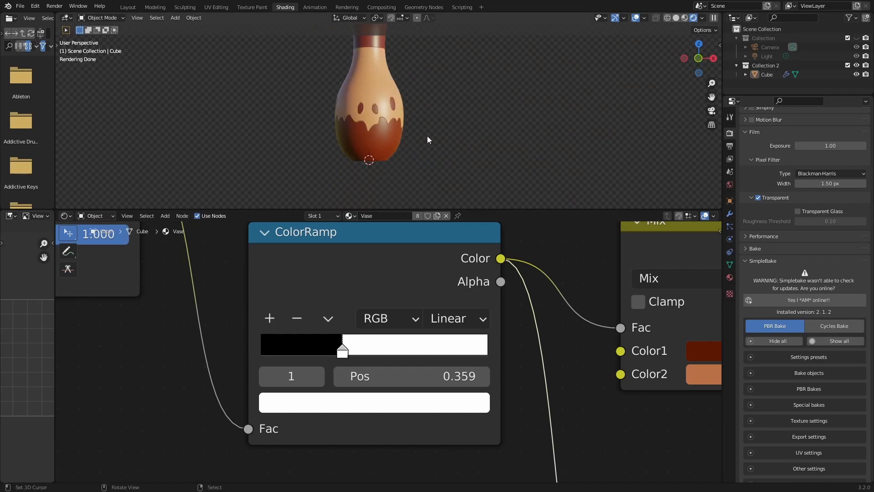
{"action": "scroll", "coordinate": [587, 418], "scroll_direction": "down", "scroll_amount": 2}
{"action": "scroll", "coordinate": [586, 418], "scroll_direction": "down", "scroll_amount": 6}
Move the color Mix node higher, above the level of the main ColorRamp
{"action": "middle_click_drag", "start_coordinate": [610, 440], "coordinate": [418, 355]}
{"action": "middle_click_drag", "start_coordinate": [402, 292], "coordinate": [406, 402]}
{"action": "scroll", "coordinate": [406, 403], "scroll_direction": "up", "scroll_amount": 3}
{"action": "left_click_drag", "start_coordinate": [375, 310], "coordinate": [377, 221]}
{"action": "middle_click_drag", "start_coordinate": [388, 410], "coordinate": [454, 305]}
{"action": "scroll", "coordinate": [454, 305], "scroll_direction": "down", "scroll_amount": 8}
{"action": "middle_click_drag", "start_coordinate": [314, 402], "coordinate": [459, 357]}
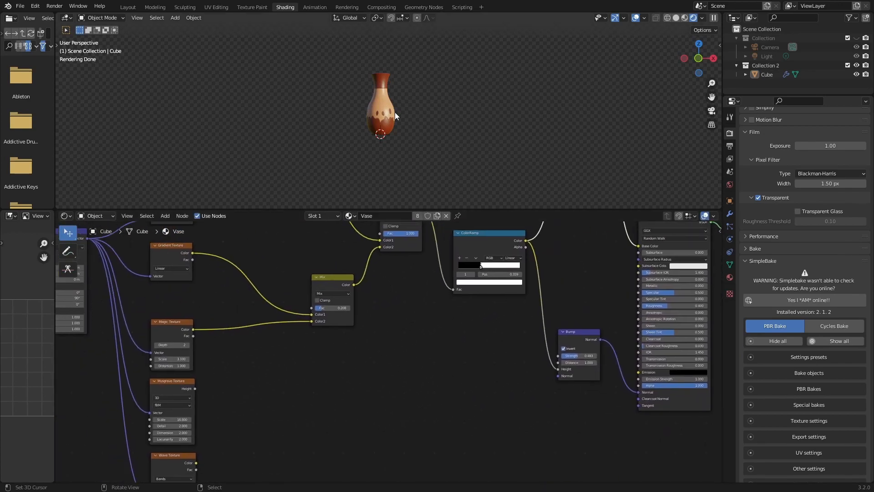
Add a Noise Texture node in the free space below the Mix nodes and preview it on the vase
{"action": "scroll", "coordinate": [388, 116], "scroll_direction": "up", "scroll_amount": 6}
{"action": "middle_click_drag", "start_coordinate": [423, 379], "coordinate": [409, 320]}
{"action": "key", "text": "shift+a"}
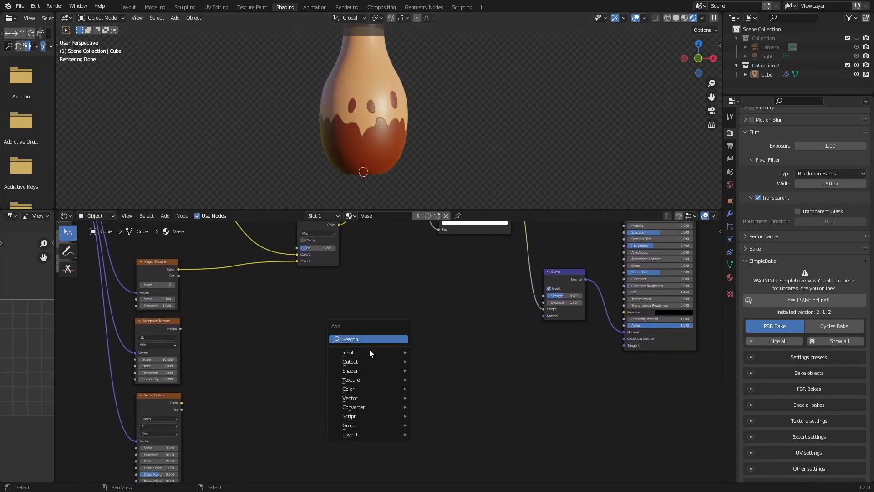
{"action": "left_click", "coordinate": [367, 340]}
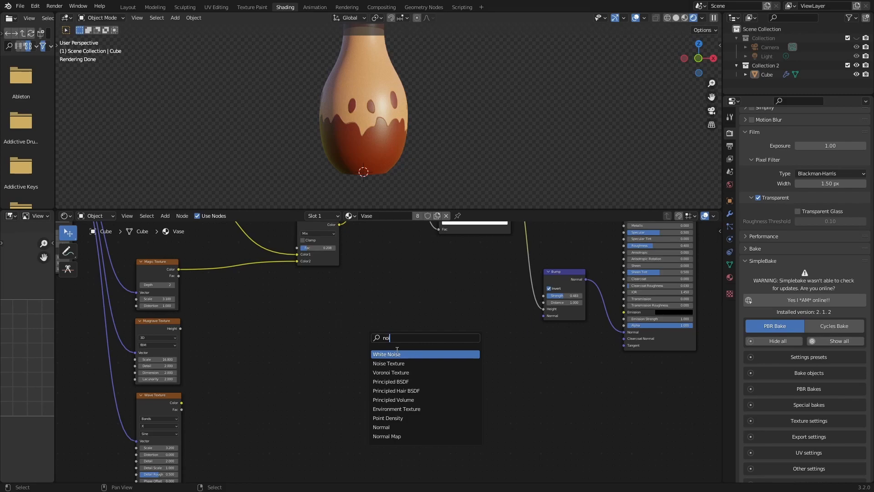
{"action": "left_click", "coordinate": [388, 363]}
{"action": "left_click", "coordinate": [397, 343]}
{"action": "left_click", "coordinate": [397, 341], "text": "ctrl+shift"}
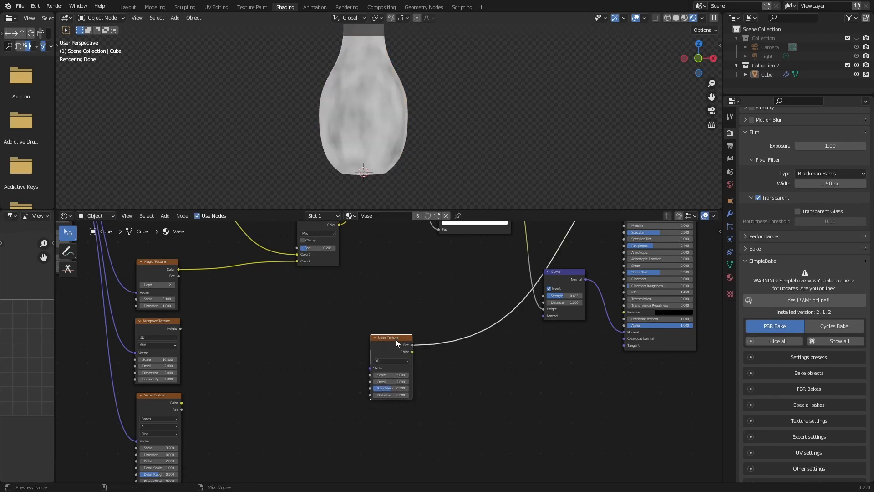
{"action": "scroll", "coordinate": [396, 341], "scroll_direction": "up", "scroll_amount": 2}
{"action": "middle_click_drag", "start_coordinate": [396, 341], "coordinate": [478, 308]}
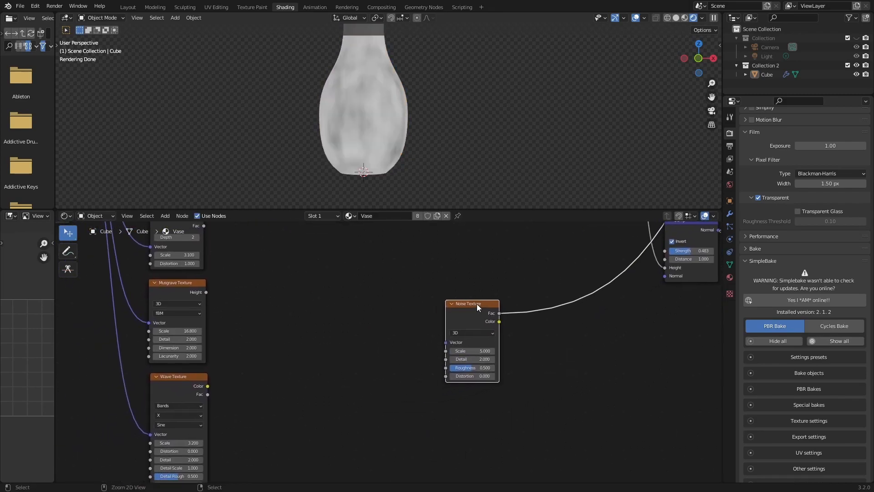
Attach Texture Coordinate and Mapping nodes to the new Noise Texture
{"action": "key", "text": "ctrl+t"}
{"action": "scroll", "coordinate": [473, 387], "scroll_direction": "left", "scroll_amount": 1, "text": "ctrl"}
{"action": "scroll", "coordinate": [451, 387], "scroll_direction": "up", "scroll_amount": 2}
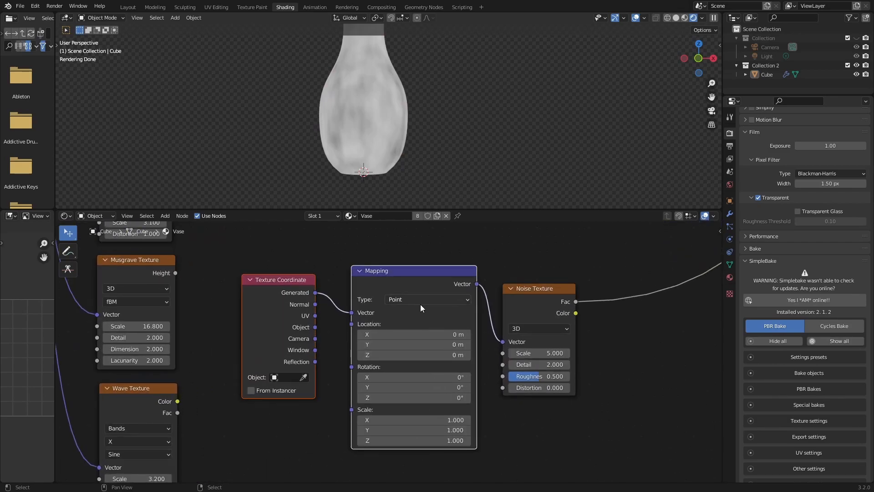
{"action": "left_click_drag", "start_coordinate": [439, 419], "coordinate": [460, 428]}
{"action": "right_click", "coordinate": [433, 427]}
{"action": "key", "text": "ctrl+z"}
Set the noise Mapping's Y rotation to 90° and Z scale to 101.8, and the Noise Texture's Scale to -4.5
{"action": "left_click_drag", "start_coordinate": [435, 387], "coordinate": [474, 387]}
{"action": "key", "text": "Return"}
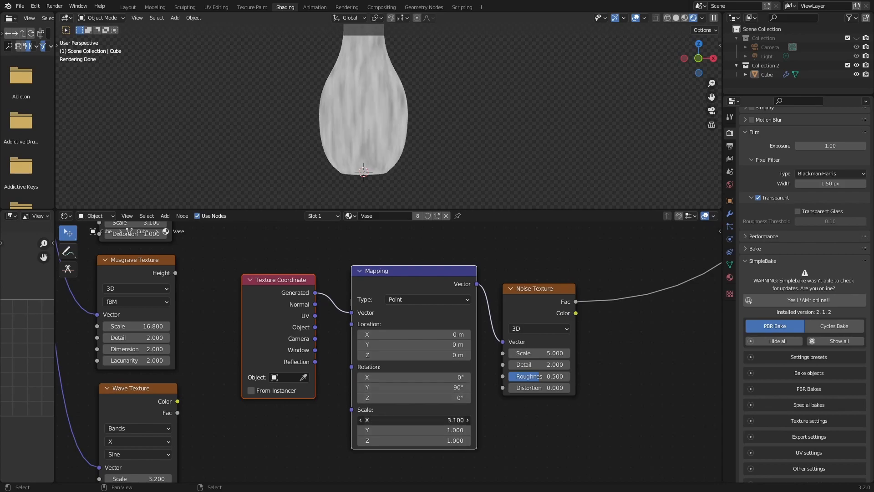
{"action": "mouse_move", "coordinate": [442, 440]}
{"action": "left_mouse_down"}
{"action": "mouse_move", "coordinate": [475, 439]}
{"action": "mouse_move", "coordinate": [608, 340]}
{"action": "left_mouse_up"}
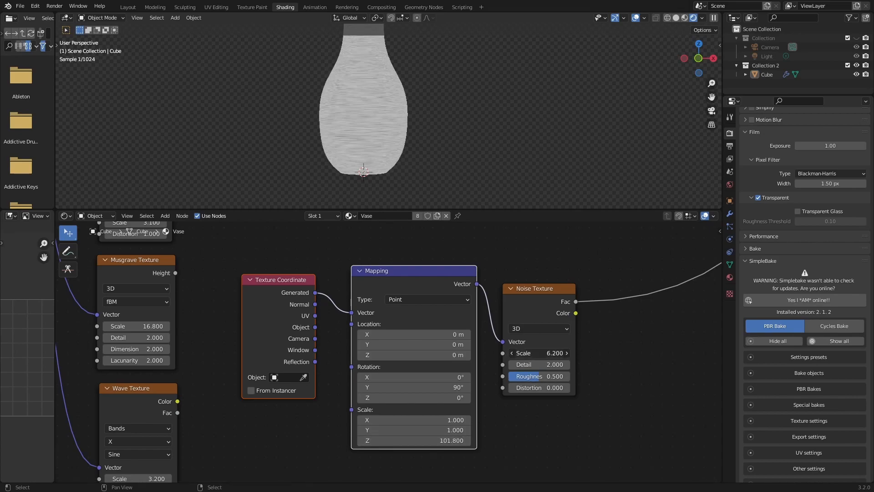
{"action": "left_click_drag", "start_coordinate": [539, 353], "coordinate": [521, 353]}
Duplicate the Bump node, place the copy before the original, and feed the Noise Texture's Fac into its Height
{"action": "scroll", "coordinate": [545, 352], "scroll_direction": "down", "scroll_amount": 3}
{"action": "middle_click_drag", "start_coordinate": [645, 365], "coordinate": [319, 415]}
{"action": "scroll", "coordinate": [363, 349], "scroll_direction": "up", "scroll_amount": 2}
{"action": "middle_click_drag", "start_coordinate": [395, 383], "coordinate": [478, 406]}
{"action": "scroll", "coordinate": [491, 327], "scroll_direction": "up", "scroll_amount": 1}
{"action": "left_click", "coordinate": [520, 284]}
{"action": "key", "text": "shift+d"}
{"action": "left_click", "coordinate": [402, 316]}
{"action": "left_click_drag", "start_coordinate": [357, 384], "coordinate": [357, 373]}
{"action": "left_click_drag", "start_coordinate": [397, 317], "coordinate": [386, 324]}
Connect the duplicated Bump's Normal output to the original Bump's Normal input and preview the Principled BSDF again
{"action": "left_click_drag", "start_coordinate": [455, 344], "coordinate": [475, 356]}
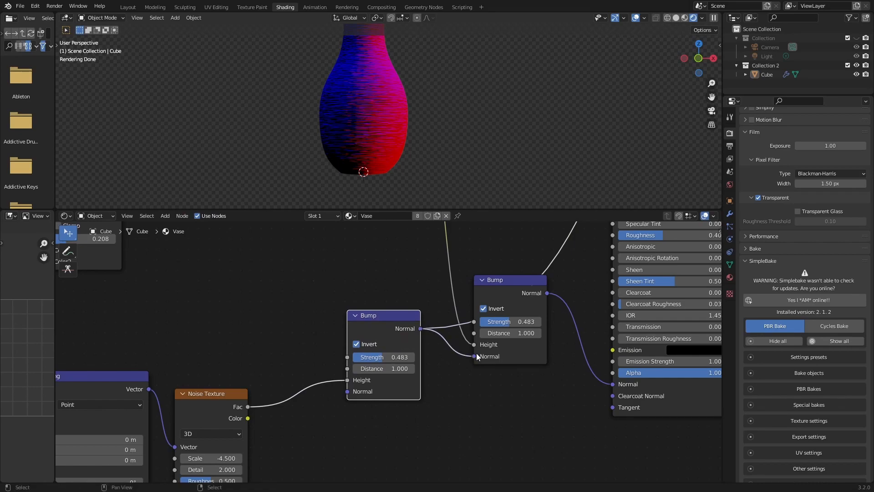
{"action": "left_click", "coordinate": [501, 283]}
{"action": "middle_click_drag", "start_coordinate": [524, 390], "coordinate": [449, 405]}
{"action": "left_click", "coordinate": [636, 415], "text": "ctrl+shift"}
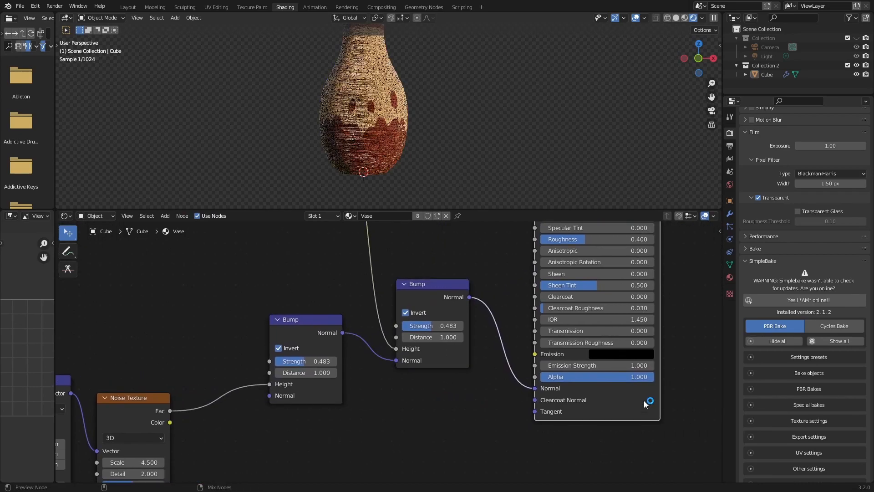
Set the duplicated Bump node's Strength to 0.117 and disable its Invert option
{"action": "middle_click_drag", "start_coordinate": [304, 415], "coordinate": [406, 403]}
{"action": "left_click_drag", "start_coordinate": [405, 355], "coordinate": [382, 350]}
{"action": "left_click", "coordinate": [377, 337]}
{"action": "left_click_drag", "start_coordinate": [411, 310], "coordinate": [411, 323]}
Move the Noise Texture node up and add a second ColorRamp node beside it, below the main ColorRamp
{"action": "left_click_drag", "start_coordinate": [247, 390], "coordinate": [256, 263]}
{"action": "middle_click_drag", "start_coordinate": [362, 285], "coordinate": [342, 380]}
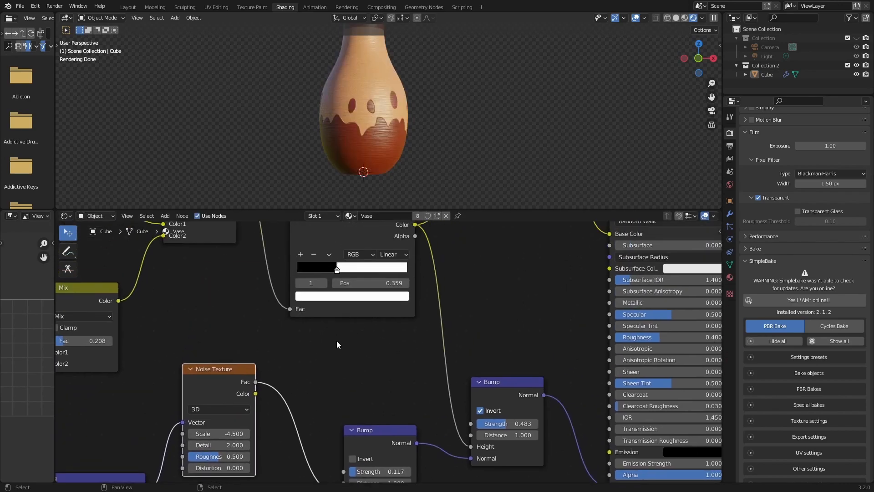
{"action": "scroll", "coordinate": [336, 340], "scroll_direction": "down", "scroll_amount": 2}
{"action": "key", "text": "shift+a"}
{"action": "left_click", "coordinate": [358, 367]}
{"action": "type", "text": "col"}
{"action": "left_click", "coordinate": [384, 382]}
{"action": "left_click", "coordinate": [356, 377]}
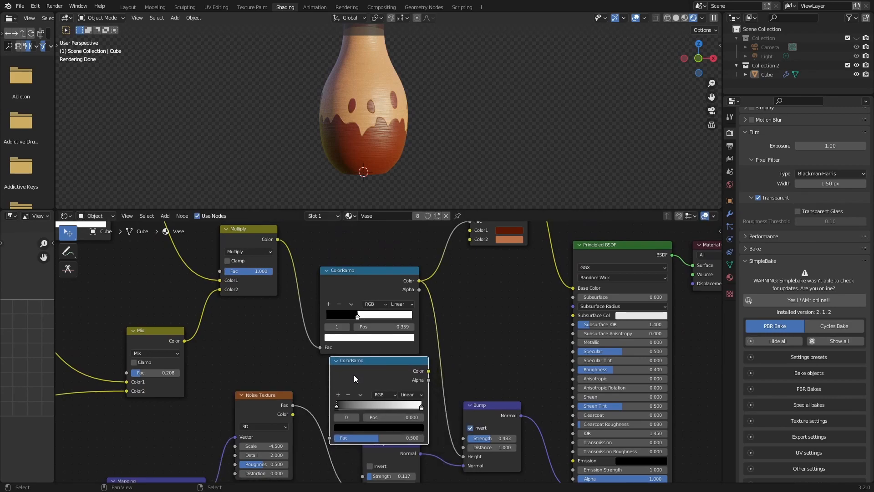
Route the Noise Texture's Fac through the new ColorRamp into the Principled BSDF's Roughness, and space the ColorRamps apart
{"action": "left_click_drag", "start_coordinate": [293, 405], "coordinate": [334, 437]}
{"action": "left_click_drag", "start_coordinate": [428, 371], "coordinate": [574, 370]}
{"action": "scroll", "coordinate": [419, 171], "scroll_direction": "up", "scroll_amount": 5}
{"action": "mouse_move", "coordinate": [392, 272]}
{"action": "left_mouse_down"}
{"action": "mouse_move", "coordinate": [394, 234]}
{"action": "mouse_move", "coordinate": [394, 272]}
{"action": "left_mouse_up"}
{"action": "left_click_drag", "start_coordinate": [394, 444], "coordinate": [389, 383]}
{"action": "scroll", "coordinate": [389, 360], "scroll_direction": "up", "scroll_amount": 4}
Try raising the contrast of the roughness ColorRamp by moving its black stop to about 0.3
{"action": "left_click_drag", "start_coordinate": [313, 456], "coordinate": [349, 455]}
{"action": "mouse_move", "coordinate": [423, 454]}
{"action": "left_mouse_down"}
{"action": "mouse_move", "coordinate": [322, 454]}
{"action": "mouse_move", "coordinate": [437, 449]}
{"action": "left_mouse_up"}
{"action": "mouse_move", "coordinate": [349, 454]}
{"action": "left_mouse_down"}
{"action": "mouse_move", "coordinate": [365, 455]}
{"action": "mouse_move", "coordinate": [351, 454]}
{"action": "left_mouse_up"}
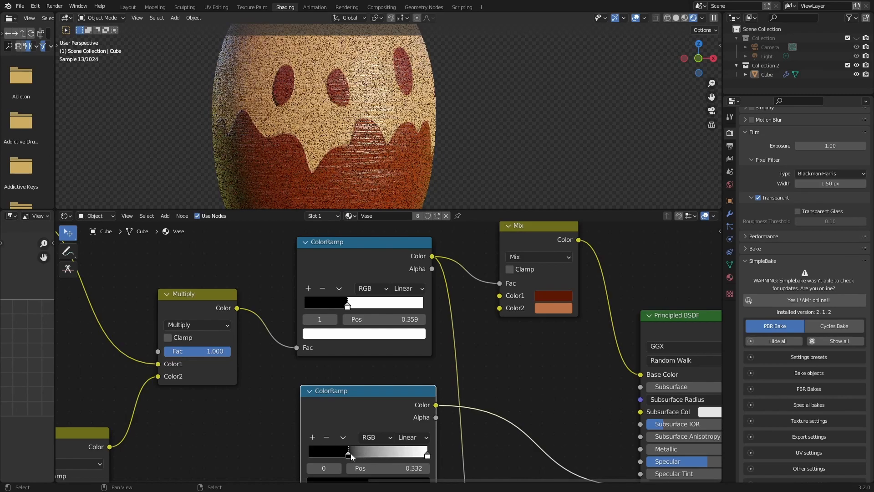
{"action": "middle_click_drag", "start_coordinate": [379, 448], "coordinate": [445, 368]}
{"action": "mouse_move", "coordinate": [444, 368]}
{"action": "left_mouse_down"}
{"action": "mouse_move", "coordinate": [428, 368]}
{"action": "mouse_move", "coordinate": [458, 368]}
{"action": "mouse_move", "coordinate": [438, 368]}
{"action": "left_mouse_up"}
{"action": "mouse_move", "coordinate": [492, 374]}
{"action": "left_mouse_down"}
{"action": "mouse_move", "coordinate": [433, 374]}
{"action": "mouse_move", "coordinate": [492, 375]}
{"action": "left_mouse_up"}
{"action": "mouse_move", "coordinate": [408, 374]}
{"action": "left_mouse_down"}
{"action": "mouse_move", "coordinate": [383, 375]}
{"action": "mouse_move", "coordinate": [455, 374]}
{"action": "mouse_move", "coordinate": [412, 375]}
{"action": "left_mouse_up"}
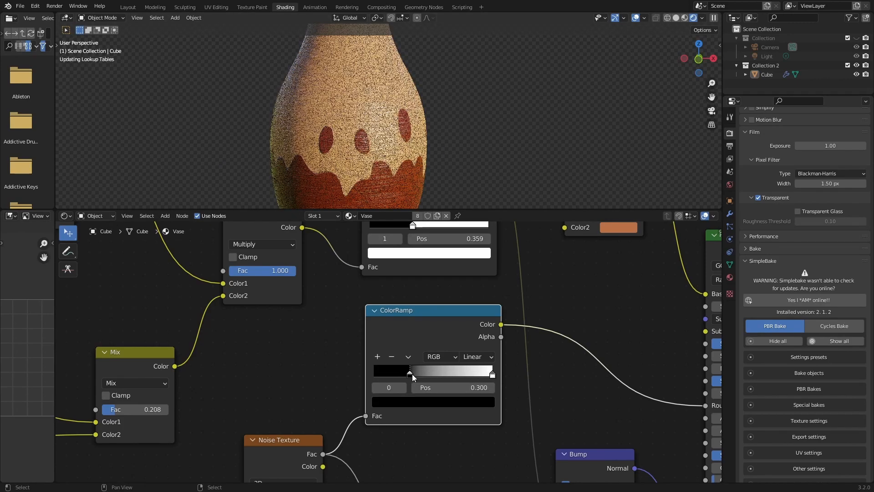
Move the roughness ColorRamp's black stop to position 0.141 and check the sheen over the whole vase
{"action": "middle_click_drag", "start_coordinate": [412, 375], "coordinate": [496, 340]}
{"action": "left_click_drag", "start_coordinate": [503, 340], "coordinate": [530, 336]}
{"action": "scroll", "coordinate": [401, 182], "scroll_direction": "down", "scroll_amount": 4}
{"action": "middle_click_drag", "start_coordinate": [401, 173], "coordinate": [401, 183]}
{"action": "left_click_drag", "start_coordinate": [530, 339], "coordinate": [494, 328]}
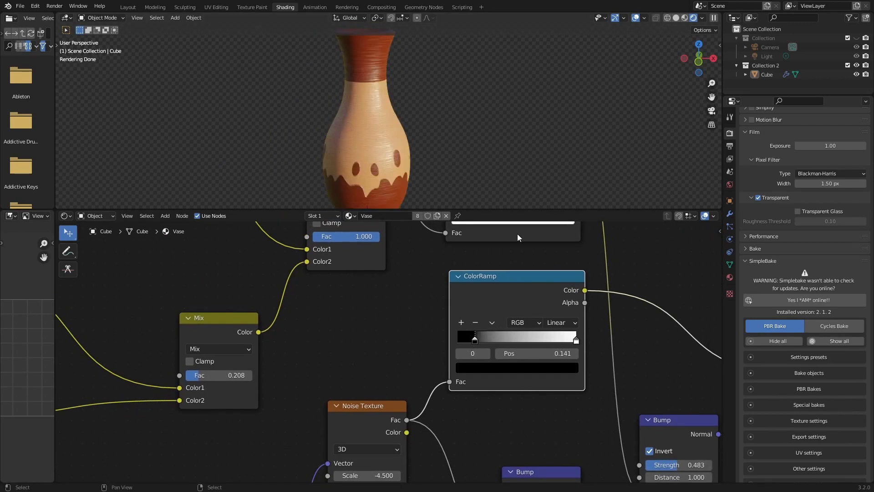
Preview the Noise Texture, raise its Roughness to 1.000, and switch the preview back to the Principled BSDF
{"action": "middle_click_drag", "start_coordinate": [369, 413], "coordinate": [366, 293]}
{"action": "scroll", "coordinate": [366, 293], "scroll_direction": "up", "scroll_amount": 1}
{"action": "left_click", "coordinate": [365, 293], "text": "ctrl+shift"}
{"action": "left_click_drag", "start_coordinate": [388, 392], "coordinate": [407, 392]}
{"action": "scroll", "coordinate": [408, 392], "scroll_direction": "down", "scroll_amount": 5}
{"action": "middle_click_drag", "start_coordinate": [528, 327], "coordinate": [323, 376]}
{"action": "left_click", "coordinate": [524, 292], "text": "ctrl+shift"}
View the vase from the front and set the Fac of the Mix node blending the gradient and magic textures to 0.175
{"action": "middle_click_drag", "start_coordinate": [361, 122], "coordinate": [403, 129]}
{"action": "scroll", "coordinate": [378, 111], "scroll_direction": "down", "scroll_amount": 3}
{"action": "key", "text": "KP_1"}
{"action": "scroll", "coordinate": [410, 129], "scroll_direction": "up", "scroll_amount": 1}
{"action": "scroll", "coordinate": [394, 321], "scroll_direction": "down", "scroll_amount": 6}
{"action": "middle_click_drag", "start_coordinate": [397, 304], "coordinate": [403, 347]}
{"action": "scroll", "coordinate": [345, 365], "scroll_direction": "up", "scroll_amount": 3}
{"action": "middle_click_drag", "start_coordinate": [345, 365], "coordinate": [539, 332]}
{"action": "scroll", "coordinate": [538, 331], "scroll_direction": "up", "scroll_amount": 1}
{"action": "left_click", "coordinate": [545, 349]}
{"action": "key", "text": "ctrl+z"}
{"action": "middle_click_drag", "start_coordinate": [433, 319], "coordinate": [504, 373]}
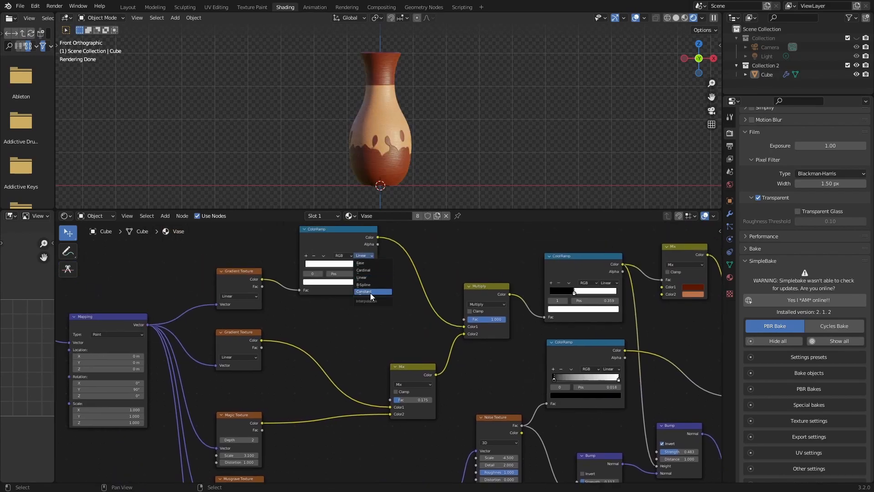
Set the main ColorRamp's interpolation to Constant and move its white stop to about 0.405
{"action": "left_click", "coordinate": [613, 319]}
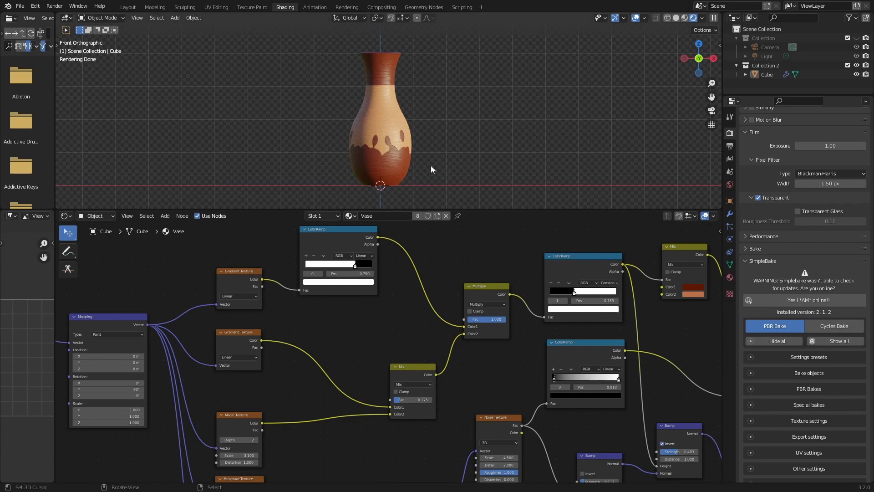
{"action": "middle_click_drag", "start_coordinate": [357, 332], "coordinate": [348, 317]}
{"action": "left_click_drag", "start_coordinate": [570, 274], "coordinate": [572, 273]}
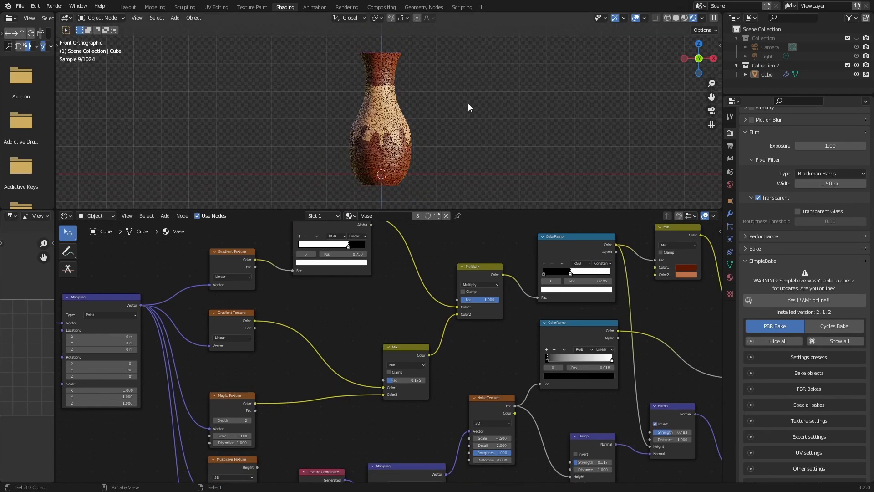
{"action": "scroll", "coordinate": [455, 123], "scroll_direction": "up", "scroll_amount": 4}
{"action": "middle_click_drag", "start_coordinate": [534, 409], "coordinate": [387, 337]}
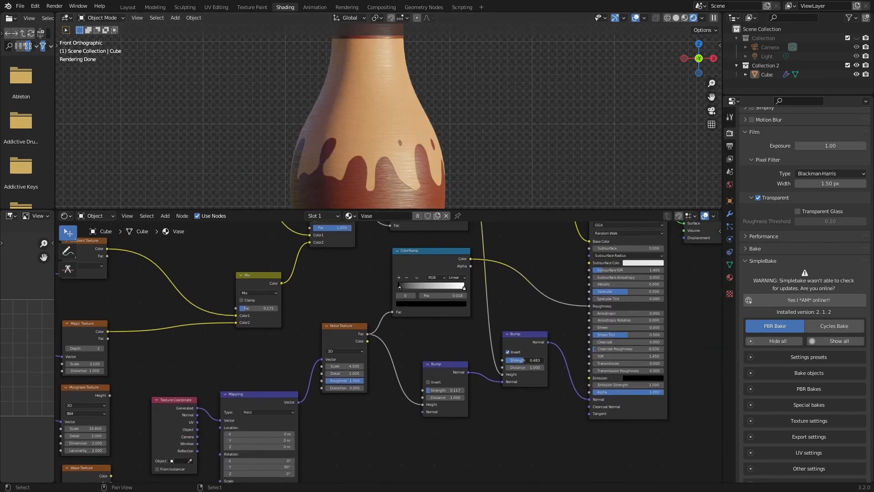
{"action": "scroll", "coordinate": [429, 170], "scroll_direction": "down", "scroll_amount": 4}
{"action": "middle_click_drag", "start_coordinate": [521, 267], "coordinate": [524, 356]}
{"action": "left_click_drag", "start_coordinate": [427, 287], "coordinate": [425, 288]}
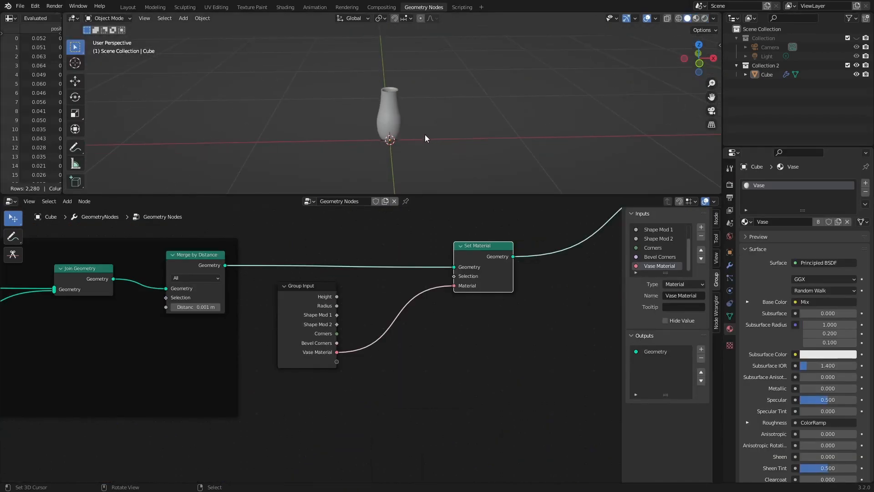
Hide the node editor's sidebar and move the Set Shade Smooth node closer to Group Output to make room after Set Material
{"action": "key", "text": "KP_1"}
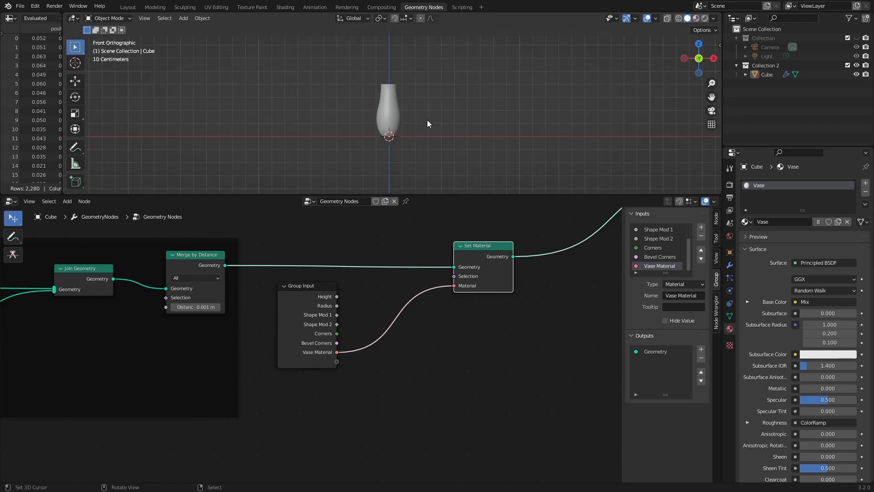
{"action": "key", "text": "Home"}
{"action": "middle_click_drag", "start_coordinate": [481, 357], "coordinate": [436, 381]}
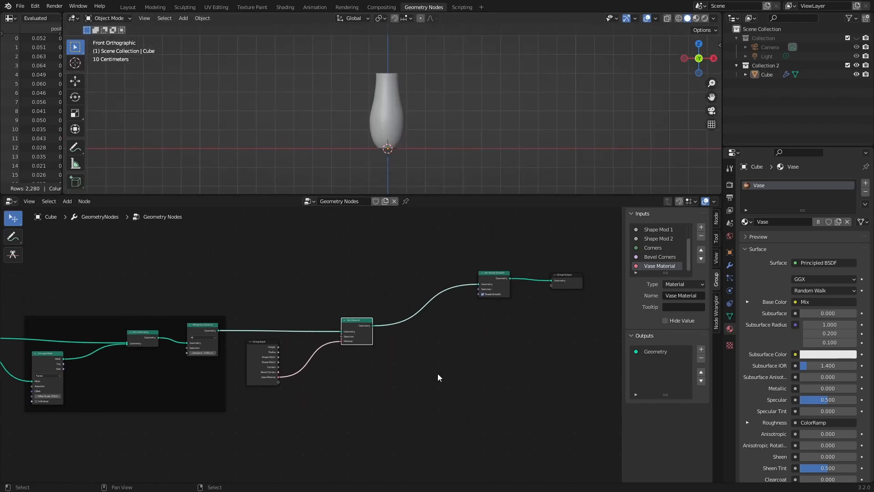
{"action": "key", "text": "n"}
{"action": "middle_click_drag", "start_coordinate": [498, 320], "coordinate": [501, 362]}
{"action": "scroll", "coordinate": [500, 362], "scroll_direction": "up", "scroll_amount": 2}
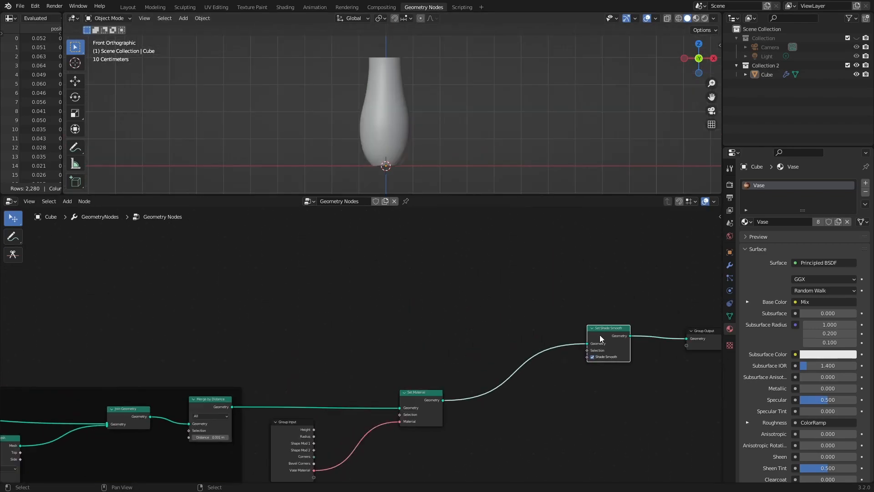
{"action": "left_click_drag", "start_coordinate": [599, 338], "coordinate": [645, 308]}
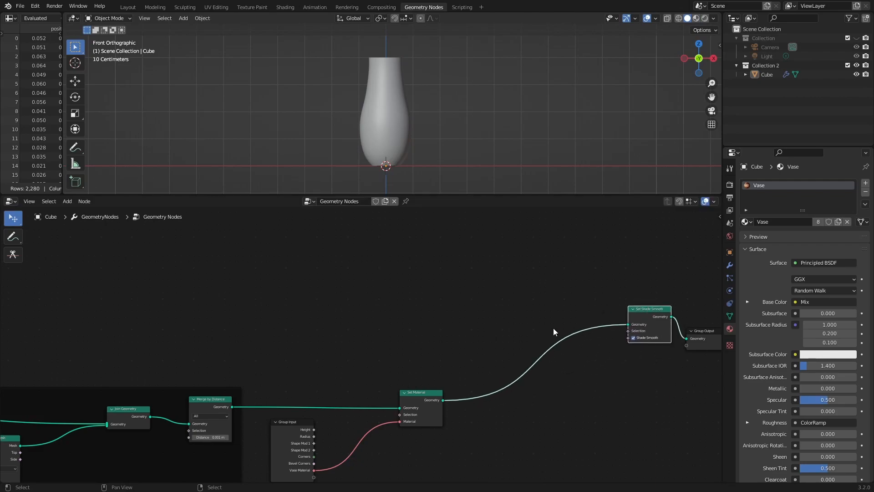
Insert a Join Geometry node between Set Material and Set Shade Smooth
{"action": "key", "text": "shift+a"}
{"action": "left_click", "coordinate": [525, 293]}
{"action": "type", "text": "joi"}
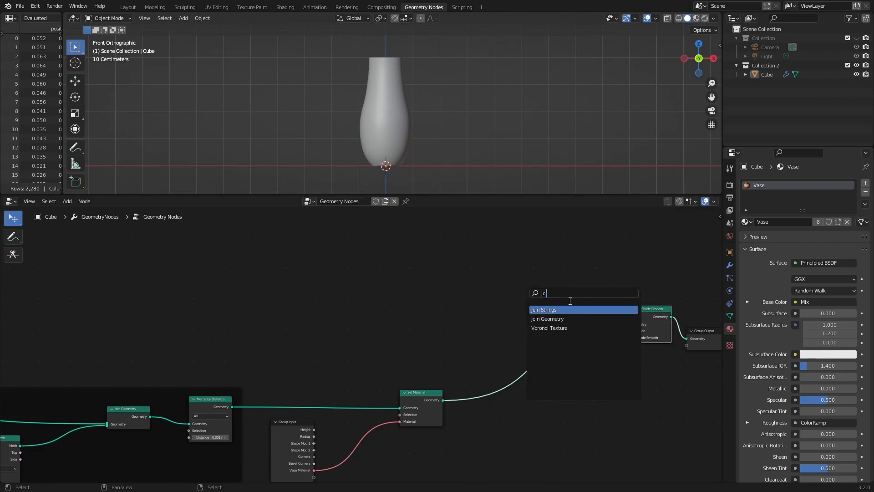
{"action": "left_click", "coordinate": [564, 318]}
{"action": "left_click", "coordinate": [566, 349]}
{"action": "left_click_drag", "start_coordinate": [555, 329], "coordinate": [555, 288]}
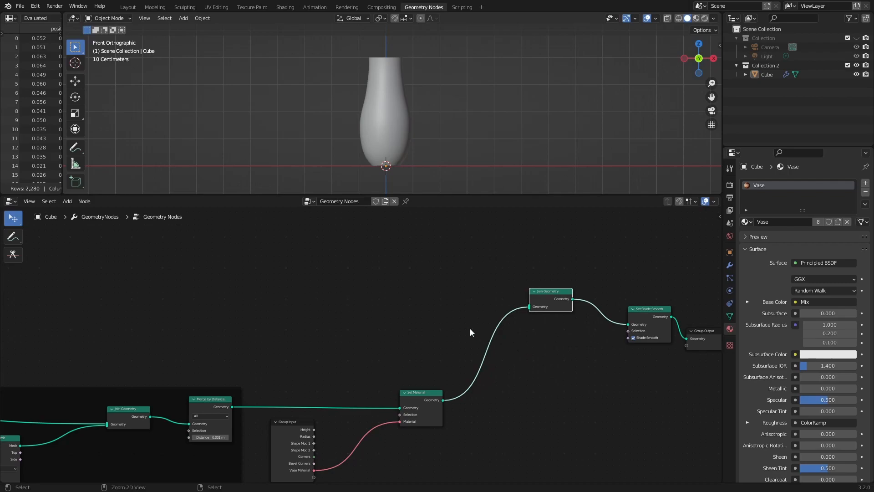
Cut the link between Set Material and Join Geometry, and make the 3D viewport taller
{"action": "right_click_drag", "start_coordinate": [488, 344], "coordinate": [510, 376], "text": "ctrl"}
{"action": "scroll", "coordinate": [372, 298], "scroll_direction": "up", "scroll_amount": 3}
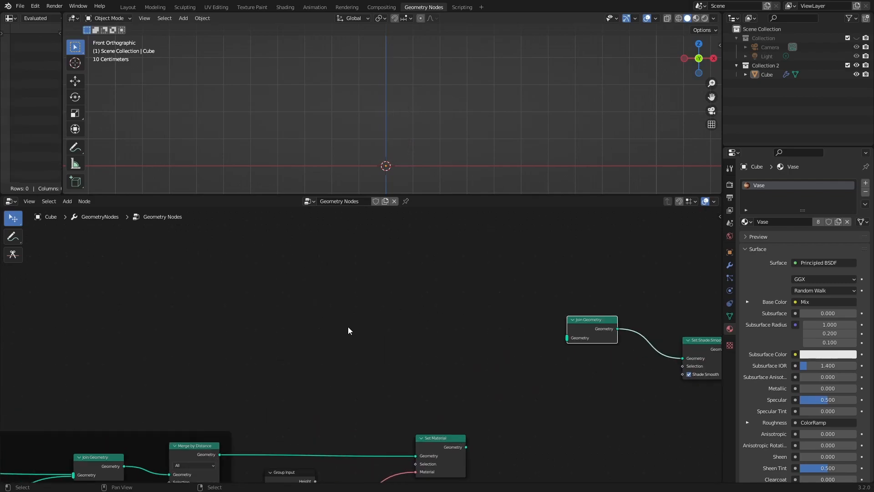
{"action": "left_click_drag", "start_coordinate": [451, 195], "coordinate": [451, 235]}
Add a Curve Line node and connect its Curve output to the Join Geometry node
{"action": "scroll", "coordinate": [364, 341], "scroll_direction": "up", "scroll_amount": 2}
{"action": "scroll", "coordinate": [333, 358], "scroll_direction": "down", "scroll_amount": 2}
{"action": "middle_click_drag", "start_coordinate": [374, 337], "coordinate": [422, 332]}
{"action": "key", "text": "shift+a"}
{"action": "mouse_move", "coordinate": [250, 344]}
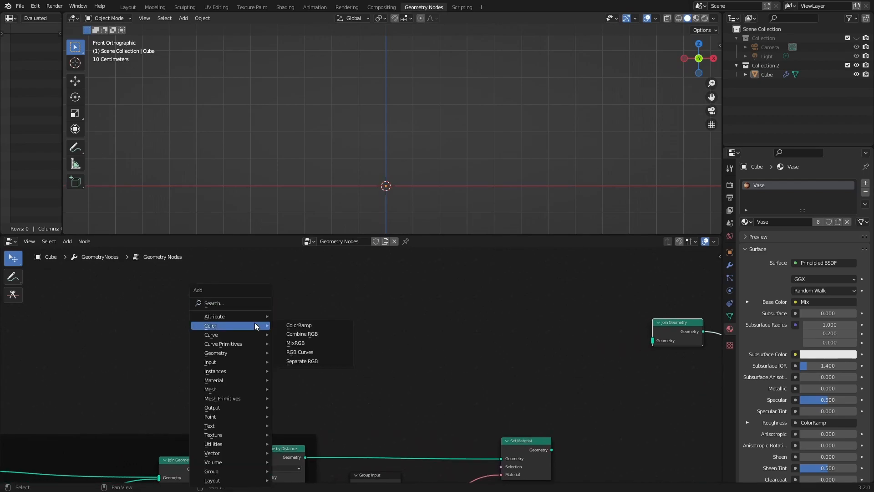
{"action": "left_click", "coordinate": [306, 370]}
{"action": "left_click", "coordinate": [325, 299]}
{"action": "left_click_drag", "start_coordinate": [636, 330], "coordinate": [652, 340]}
Set the Curve Line node to Direction mode with a length of 0.7 m, and show the Geometry Nodes modifier properties
{"action": "middle_click_drag", "start_coordinate": [372, 199], "coordinate": [455, 145]}
{"action": "left_click", "coordinate": [731, 267]}
{"action": "middle_click_drag", "start_coordinate": [434, 382], "coordinate": [530, 347]}
{"action": "scroll", "coordinate": [405, 297], "scroll_direction": "up", "scroll_amount": 3}
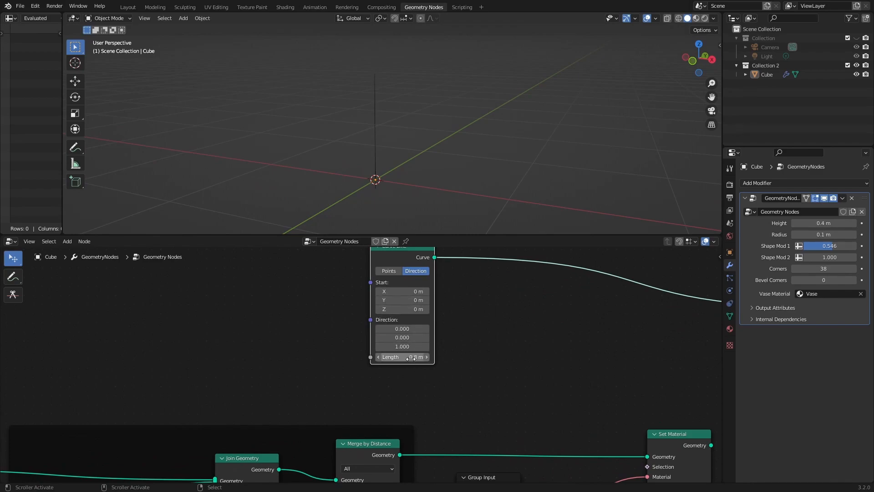
{"action": "left_click", "coordinate": [379, 356]}
Move the Curve Line node far away from Join Geometry to leave room for more nodes between them
{"action": "scroll", "coordinate": [475, 349], "scroll_direction": "down", "scroll_amount": 3}
{"action": "middle_click_drag", "start_coordinate": [484, 319], "coordinate": [390, 353]}
{"action": "left_click_drag", "start_coordinate": [282, 303], "coordinate": [104, 309]}
{"action": "middle_click_drag", "start_coordinate": [370, 380], "coordinate": [283, 377]}
{"action": "left_click_drag", "start_coordinate": [578, 332], "coordinate": [575, 297]}
{"action": "scroll", "coordinate": [366, 121], "scroll_direction": "down", "scroll_amount": 1}
{"action": "middle_click_drag", "start_coordinate": [366, 120], "coordinate": [420, 130]}
{"action": "middle_click_drag", "start_coordinate": [156, 355], "coordinate": [298, 353]}
{"action": "left_click_drag", "start_coordinate": [180, 306], "coordinate": [176, 303]}
Insert a Resample Curve node with a count of 30 right after the Curve Line node
{"action": "scroll", "coordinate": [385, 356], "scroll_direction": "up", "scroll_amount": 2}
{"action": "middle_click_drag", "start_coordinate": [385, 357], "coordinate": [367, 373]}
{"action": "key", "text": "shift+a"}
{"action": "left_click", "coordinate": [340, 302]}
{"action": "type", "text": "re"}
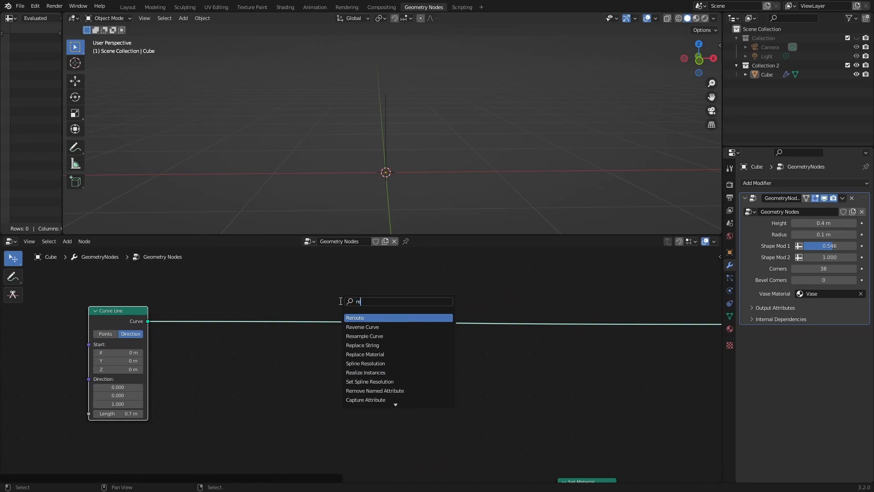
{"action": "type", "text": "sa"}
{"action": "key", "text": "Return"}
{"action": "left_click", "coordinate": [223, 312]}
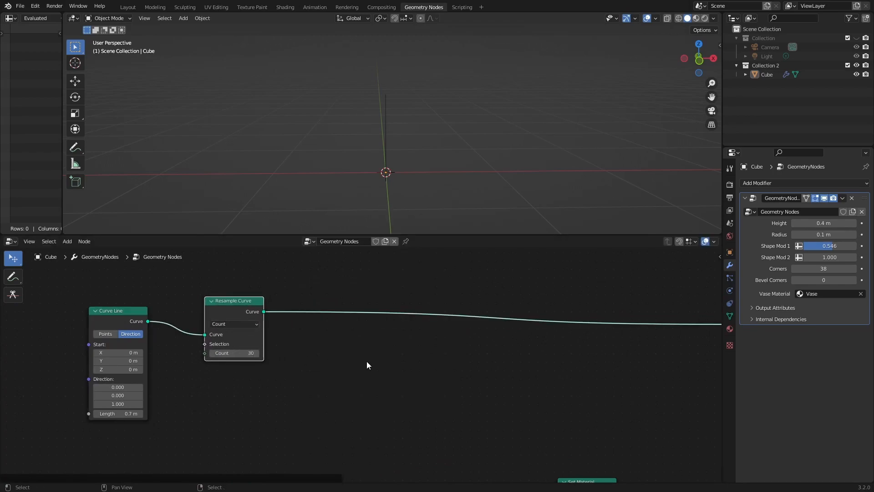
{"action": "left_click_drag", "start_coordinate": [238, 306], "coordinate": [233, 315]}
Insert a Set Position node between Resample Curve and Join Geometry
{"action": "middle_click_drag", "start_coordinate": [460, 375], "coordinate": [373, 385]}
{"action": "key", "text": "shift+a"}
{"action": "left_click", "coordinate": [307, 304]}
{"action": "type", "text": "set p"}
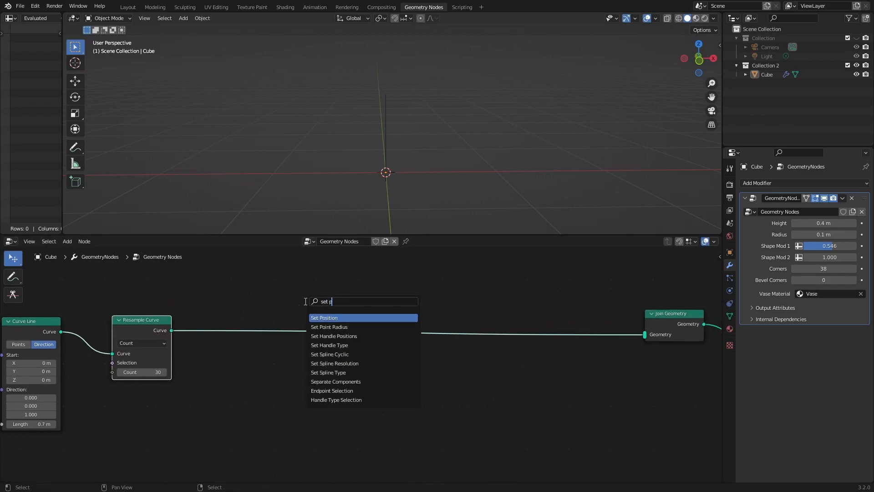
{"action": "left_click", "coordinate": [360, 317]}
{"action": "left_click", "coordinate": [343, 260]}
Move the Curve Line and Resample Curve nodes together up and away from Set Position
{"action": "middle_click_drag", "start_coordinate": [273, 346], "coordinate": [399, 336]}
{"action": "scroll", "coordinate": [346, 309], "scroll_direction": "down", "scroll_amount": 2}
{"action": "left_click_drag", "start_coordinate": [339, 297], "coordinate": [160, 440]}
{"action": "left_click_drag", "start_coordinate": [291, 348], "coordinate": [259, 277]}
Add a Vector Rotate node in the free space before the Set Position node
{"action": "scroll", "coordinate": [328, 382], "scroll_direction": "up", "scroll_amount": 4}
{"action": "middle_click_drag", "start_coordinate": [330, 382], "coordinate": [377, 407]}
{"action": "scroll", "coordinate": [329, 416], "scroll_direction": "up", "scroll_amount": 2}
{"action": "key", "text": "shift+a"}
{"action": "left_click", "coordinate": [272, 303]}
{"action": "type", "text": "vect"}
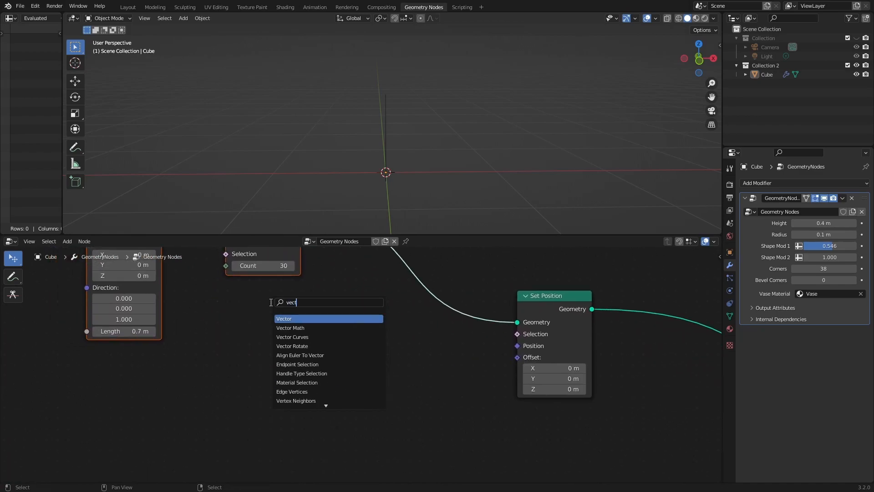
{"action": "type", "text": "o"}
{"action": "key", "text": "Down"}
{"action": "key", "text": "Down"}
{"action": "key", "text": "Down"}
{"action": "key", "text": "Return"}
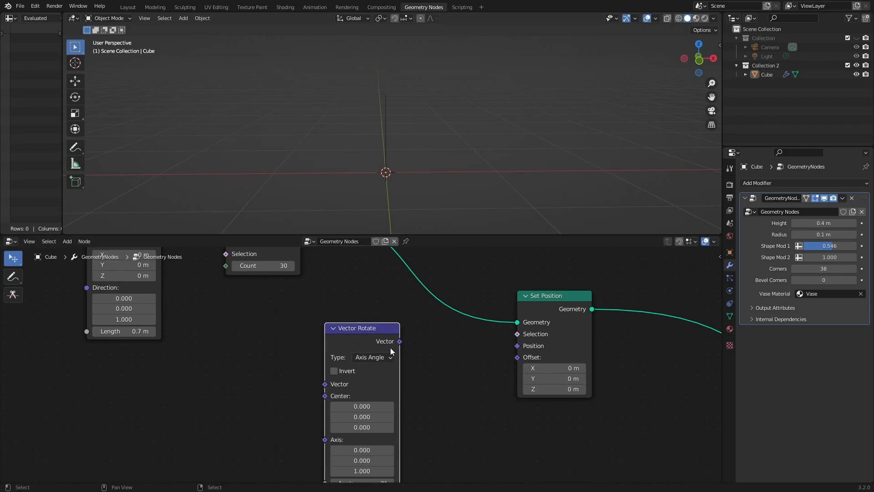
Set Vector Rotate to Y Axis and connect its Vector output to Set Position's Position input
{"action": "left_click", "coordinate": [378, 357]}
{"action": "left_click", "coordinate": [378, 392]}
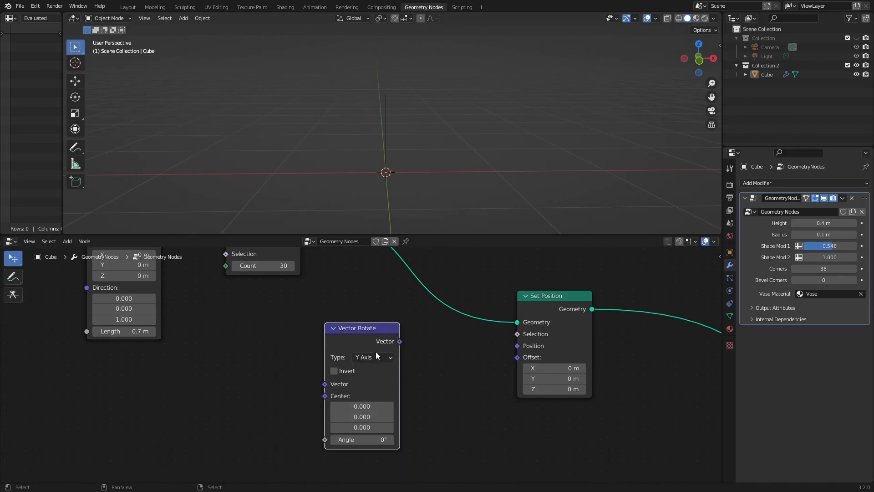
{"action": "left_click_drag", "start_coordinate": [516, 345], "coordinate": [520, 345]}
Add a Position node and connect it to Vector Rotate's Vector input
{"action": "middle_click_drag", "start_coordinate": [419, 413], "coordinate": [513, 412]}
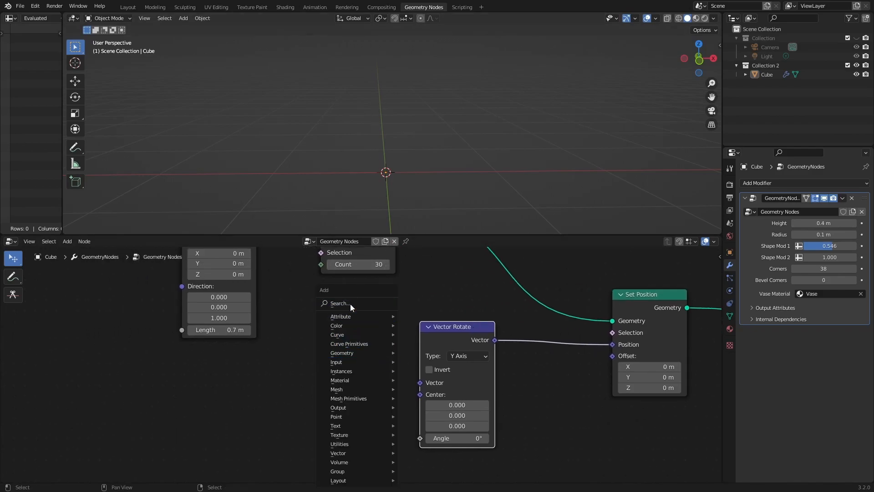
{"action": "left_click", "coordinate": [350, 304]}
{"action": "type", "text": "po"}
{"action": "left_click", "coordinate": [376, 316]}
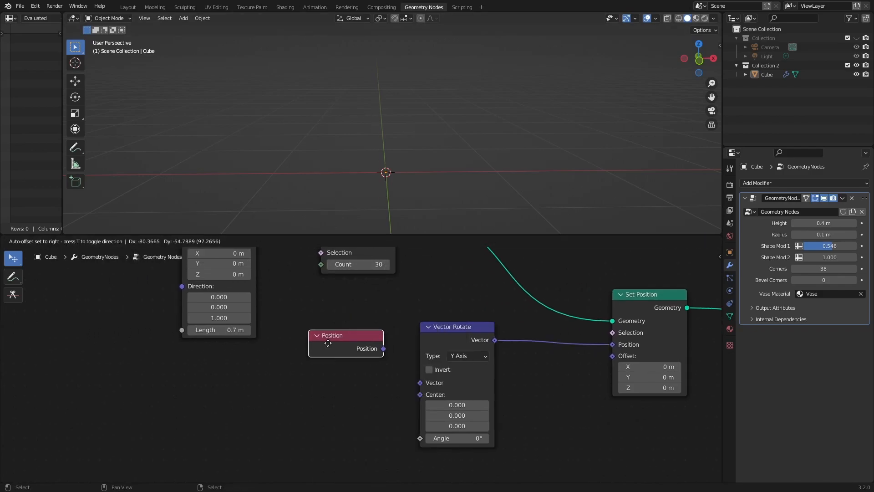
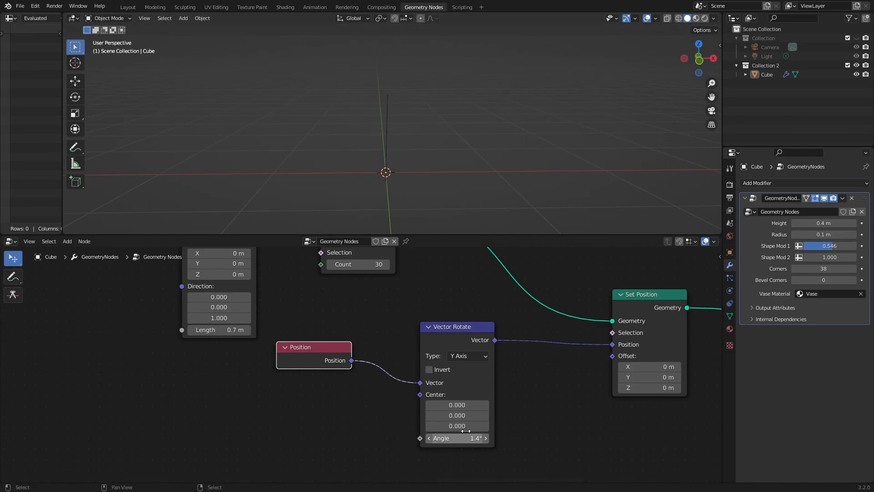
Add a Spline Parameter node well before the Vector Rotate node
{"action": "middle_click_drag", "start_coordinate": [337, 403], "coordinate": [496, 368]}
{"action": "key", "text": "shift+a"}
{"action": "left_click", "coordinate": [262, 303]}
{"action": "type", "text": "sp"}
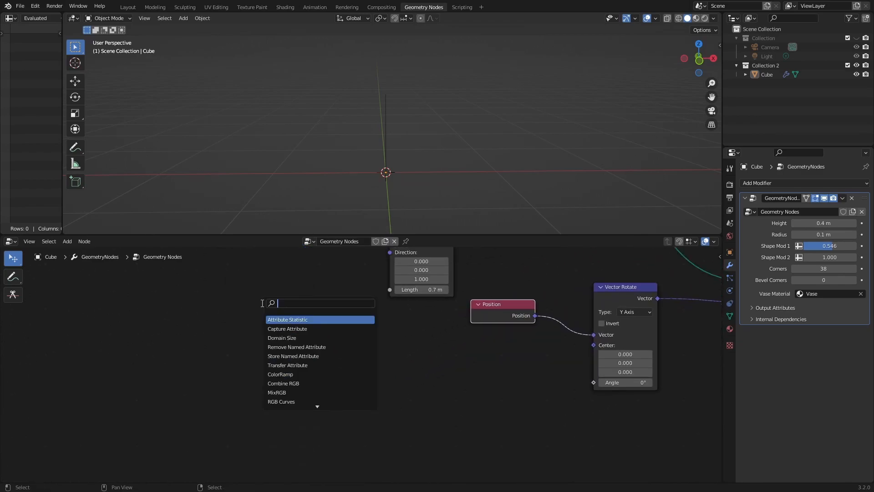
{"action": "key", "text": "Down"}
{"action": "key", "text": "Down"}
{"action": "key", "text": "Down"}
{"action": "key", "text": "Down"}
{"action": "key", "text": "Return"}
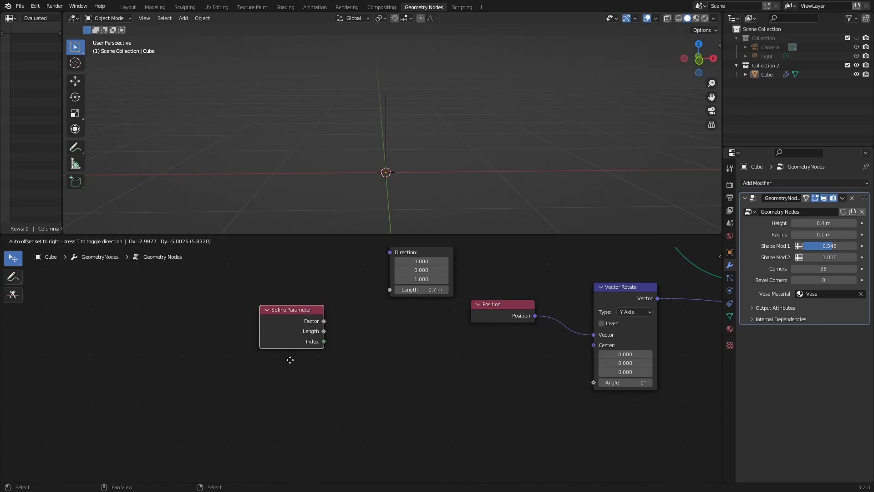
{"action": "left_click", "coordinate": [247, 382]}
Add a Math node beside Spline Parameter and place a duplicate of it next to the first
{"action": "key", "text": "shift+a"}
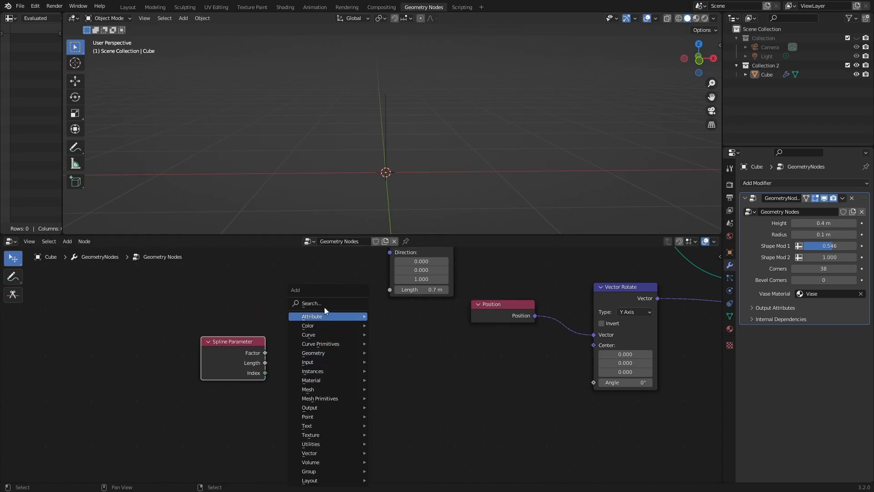
{"action": "left_click", "coordinate": [325, 307]}
{"action": "type", "text": "math"}
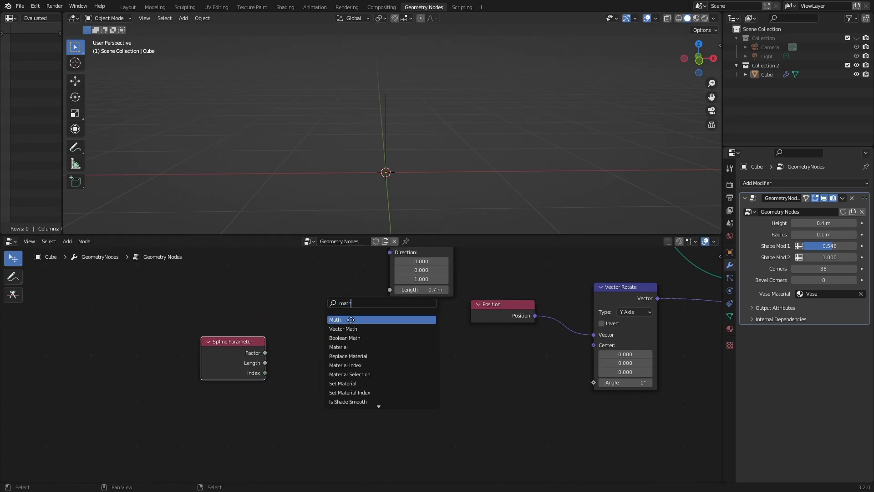
{"action": "left_click", "coordinate": [351, 320]}
{"action": "left_click", "coordinate": [342, 354]}
{"action": "key", "text": "shift+d"}
{"action": "left_click", "coordinate": [435, 361]}
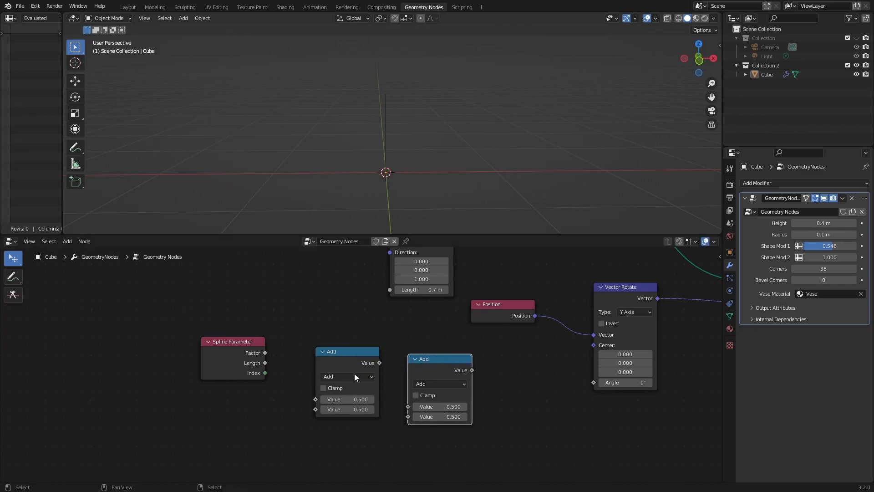
Set the first Math node to Multiply and link it between Spline Parameter's Factor and the second Math node
{"action": "left_click", "coordinate": [351, 376]}
{"action": "left_click", "coordinate": [342, 280]}
{"action": "left_click_drag", "start_coordinate": [312, 400], "coordinate": [314, 401]}
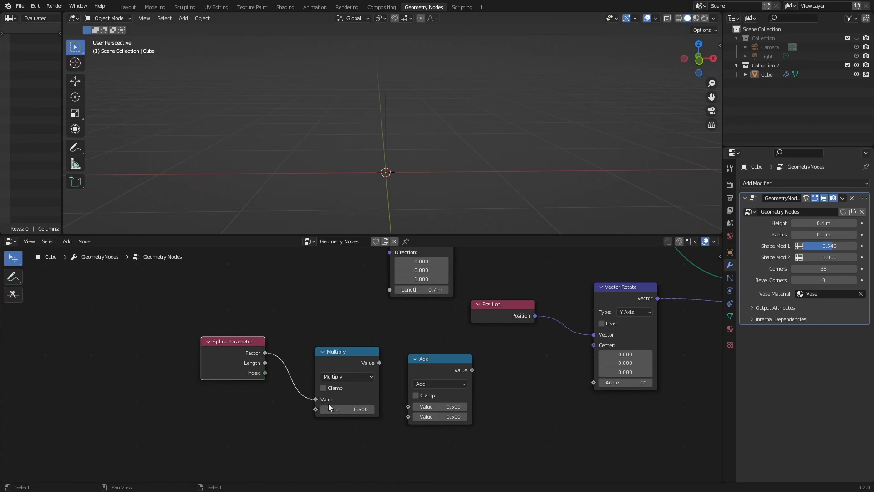
{"action": "left_click_drag", "start_coordinate": [378, 363], "coordinate": [408, 407]}
Set the second Math node to To Radians and connect its value to Vector Rotate's Angle input
{"action": "left_click", "coordinate": [431, 385]}
{"action": "left_click", "coordinate": [692, 268]}
{"action": "middle_click_drag", "start_coordinate": [467, 367], "coordinate": [384, 361]}
{"action": "left_click_drag", "start_coordinate": [387, 363], "coordinate": [400, 366]}
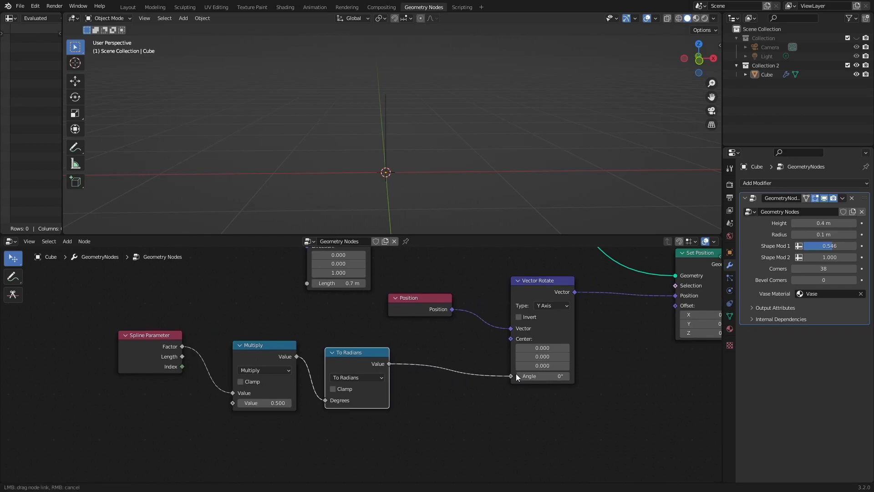
{"action": "left_click_drag", "start_coordinate": [516, 374], "coordinate": [516, 374]}
Set the Multiply value to 17.9 to bend the curve, checking it in front view
{"action": "left_click_drag", "start_coordinate": [268, 403], "coordinate": [319, 403]}
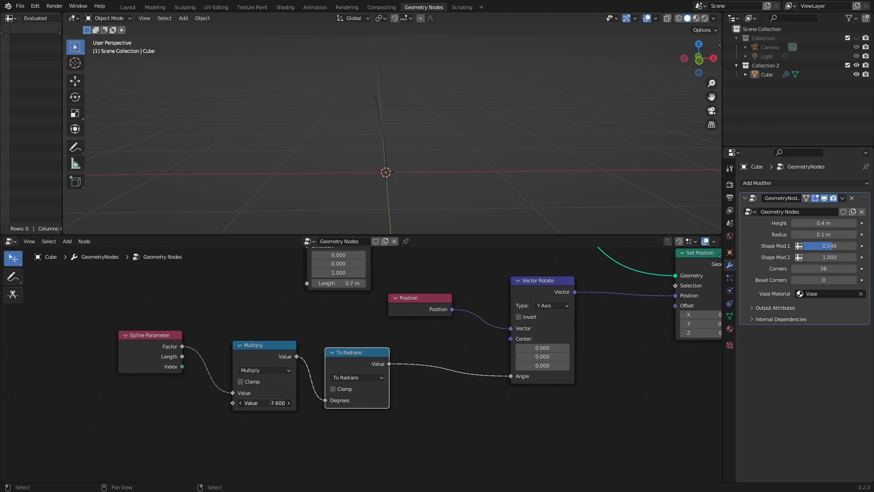
{"action": "mouse_move", "coordinate": [360, 123]}
{"action": "middle_mouse_down"}
{"action": "mouse_move", "coordinate": [486, 130]}
{"action": "mouse_move", "coordinate": [377, 134]}
{"action": "mouse_move", "coordinate": [329, 111]}
{"action": "mouse_move", "coordinate": [370, 119]}
{"action": "middle_mouse_up"}
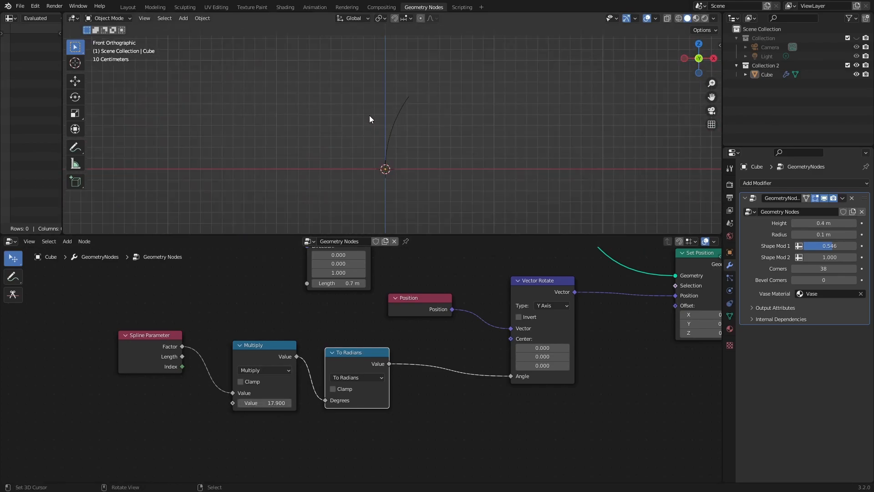
{"action": "scroll", "coordinate": [319, 438], "scroll_direction": "down", "scroll_amount": 2}
Add a Compare node below the Vector Rotate node
{"action": "middle_click_drag", "start_coordinate": [376, 446], "coordinate": [431, 419]}
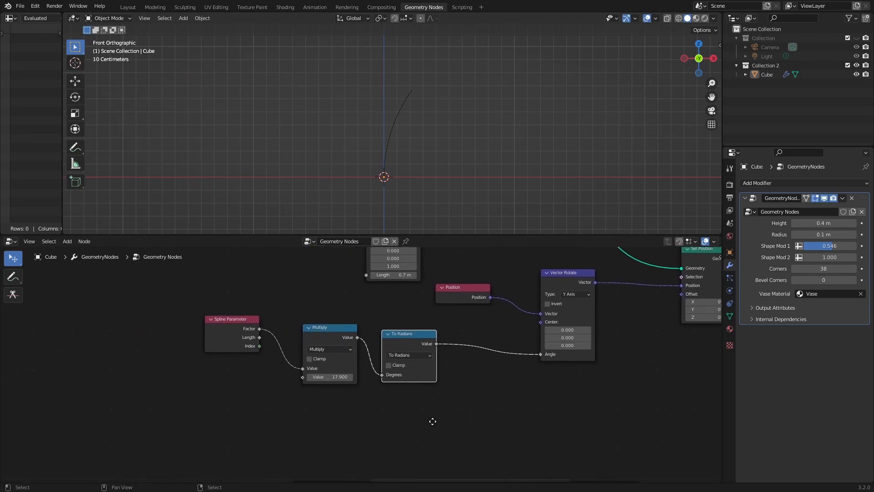
{"action": "middle_click_drag", "start_coordinate": [488, 394], "coordinate": [320, 400]}
{"action": "middle_click_drag", "start_coordinate": [458, 380], "coordinate": [460, 359]}
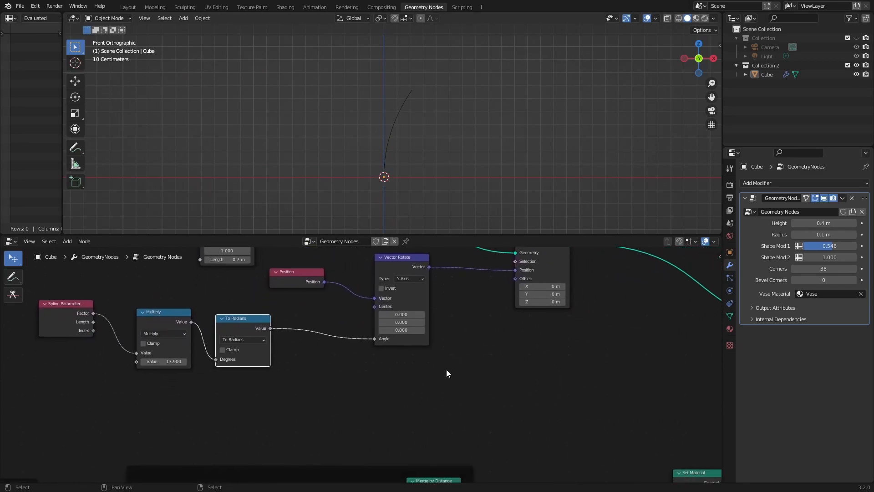
{"action": "key", "text": "shift+a"}
{"action": "left_click", "coordinate": [426, 303]}
{"action": "type", "text": "comp"}
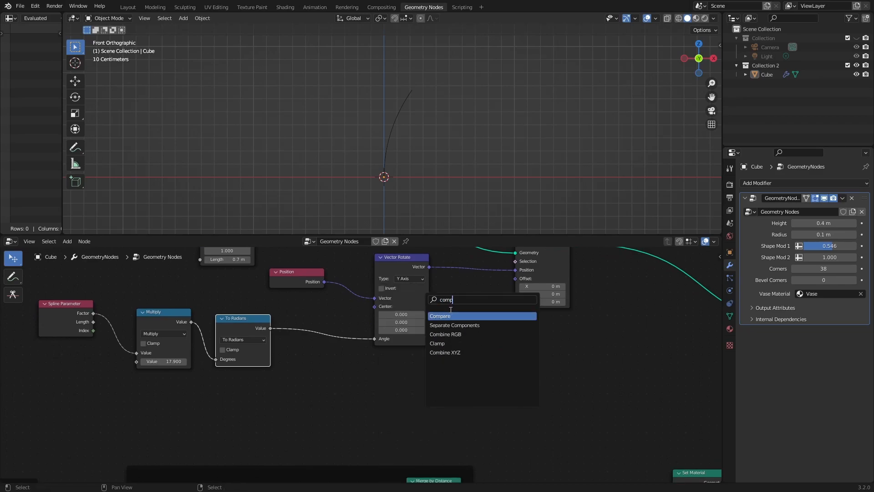
{"action": "key", "text": "Return"}
{"action": "left_click", "coordinate": [403, 379]}
Move the Spline Parameter node lower and connect its Factor output to the Compare node's A input
{"action": "middle_click_drag", "start_coordinate": [274, 391], "coordinate": [351, 370]}
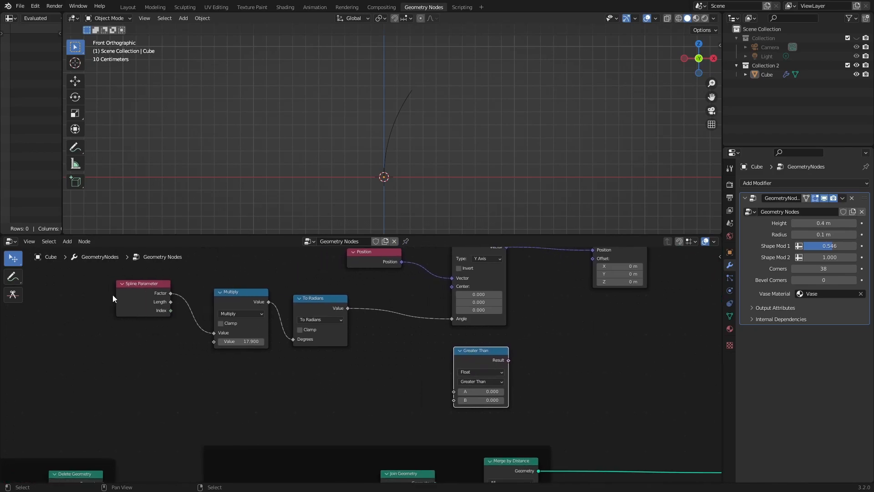
{"action": "left_click_drag", "start_coordinate": [122, 301], "coordinate": [89, 377]}
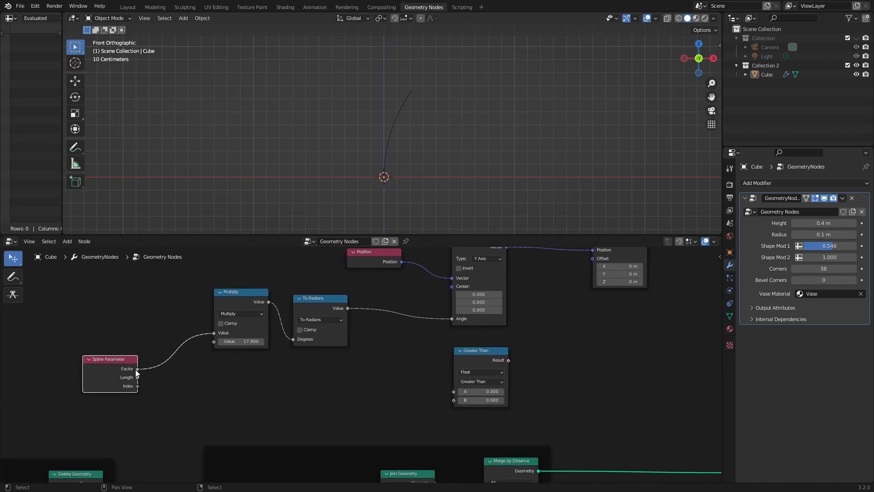
{"action": "left_click_drag", "start_coordinate": [309, 369], "coordinate": [460, 392]}
Connect the Compare node's Result to Set Position's Selection and set the Compare B value to 0.5
{"action": "left_click_drag", "start_coordinate": [482, 361], "coordinate": [480, 349]}
{"action": "middle_click_drag", "start_coordinate": [532, 354], "coordinate": [469, 382]}
{"action": "left_click", "coordinate": [450, 374]}
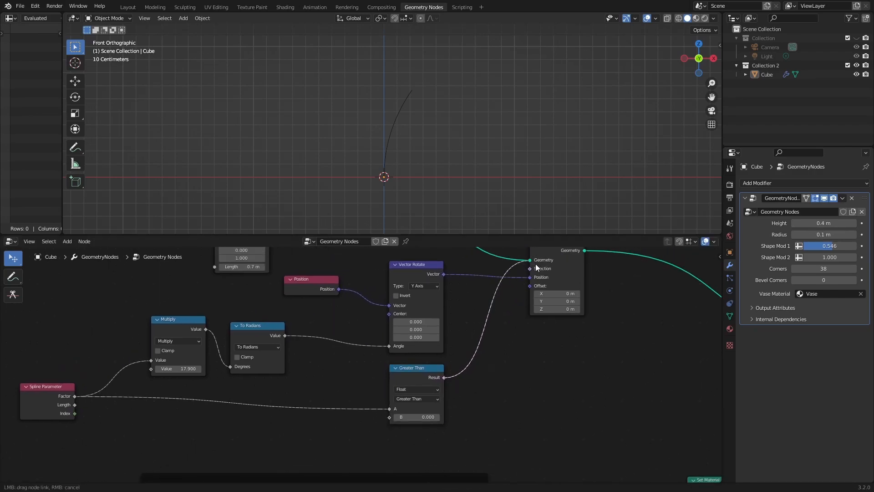
{"action": "left_click_drag", "start_coordinate": [538, 268], "coordinate": [534, 270]}
{"action": "scroll", "coordinate": [455, 387], "scroll_direction": "down", "scroll_amount": 3, "text": "shift"}
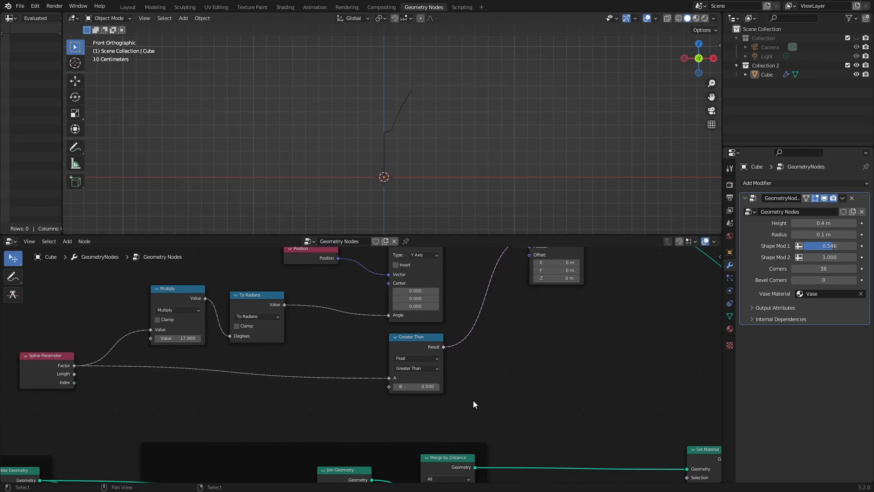
Set the Multiply value to 16.6 and move the Spline Parameter node farther from the Multiply node
{"action": "scroll", "coordinate": [401, 117], "scroll_direction": "up", "scroll_amount": 2}
{"action": "middle_click_drag", "start_coordinate": [407, 149], "coordinate": [426, 144], "text": "shift"}
{"action": "middle_click_drag", "start_coordinate": [224, 385], "coordinate": [309, 379]}
{"action": "left_click_drag", "start_coordinate": [160, 357], "coordinate": [116, 372]}
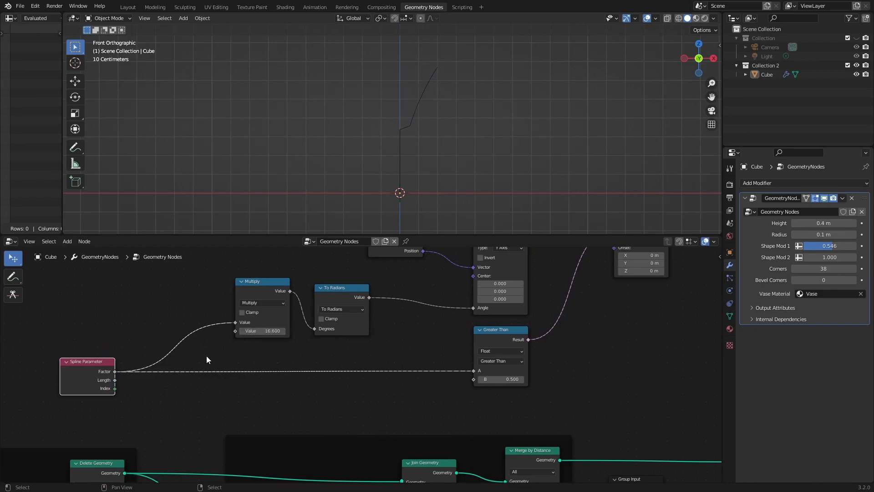
Duplicate the To Radians node as a Subtract node with value 0.5 and insert it between Spline Parameter and Multiply
{"action": "left_click", "coordinate": [498, 333]}
{"action": "left_click", "coordinate": [347, 292]}
{"action": "key", "text": "shift+d"}
{"action": "left_click", "coordinate": [148, 278]}
{"action": "left_click", "coordinate": [143, 296]}
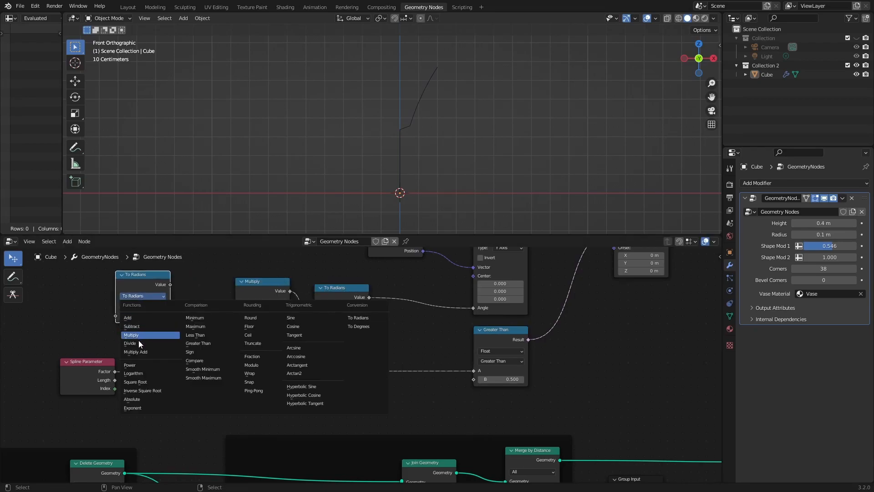
{"action": "left_click", "coordinate": [138, 326]}
{"action": "left_click_drag", "start_coordinate": [145, 275], "coordinate": [196, 296]}
{"action": "left_click_drag", "start_coordinate": [101, 371], "coordinate": [64, 370]}
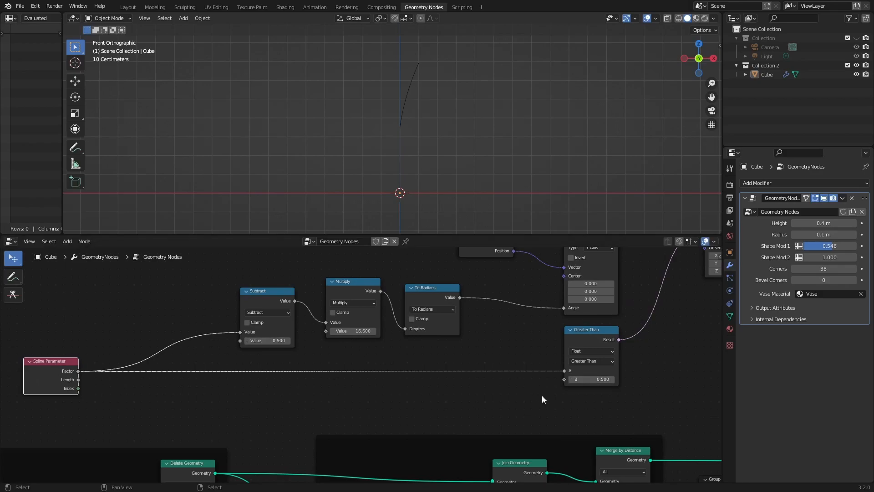
Add a Value node and connect it to the Compare node's B input and the Subtract node's second value
{"action": "key", "text": "shift+a"}
{"action": "left_click", "coordinate": [504, 301]}
{"action": "type", "text": "value"}
{"action": "key", "text": "Return"}
{"action": "left_click", "coordinate": [182, 401]}
{"action": "left_click_drag", "start_coordinate": [182, 400], "coordinate": [568, 380]}
{"action": "middle_click_drag", "start_coordinate": [289, 370], "coordinate": [470, 338]}
{"action": "left_click_drag", "start_coordinate": [232, 331], "coordinate": [207, 331]}
Add a Group Input node, delete the Value node, and connect a new group input to the link shared by Subtract and Compare
{"action": "key", "text": "shift+a"}
{"action": "left_click", "coordinate": [144, 305]}
{"action": "type", "text": "gro"}
{"action": "key", "text": "Return"}
{"action": "left_click", "coordinate": [127, 324]}
{"action": "left_click", "coordinate": [339, 369]}
{"action": "key", "text": "x"}
{"action": "left_click_drag", "start_coordinate": [158, 387], "coordinate": [377, 367]}
{"action": "left_click_drag", "start_coordinate": [150, 316], "coordinate": [143, 300]}
Expose the Multiply node's second value as a new group input and route its link through a reroute point
{"action": "left_click_drag", "start_coordinate": [523, 257], "coordinate": [521, 209]}
{"action": "middle_click_drag", "start_coordinate": [521, 289], "coordinate": [508, 347]}
{"action": "left_click_drag", "start_coordinate": [492, 308], "coordinate": [138, 437]}
{"action": "right_click_drag", "start_coordinate": [353, 325], "coordinate": [375, 347], "text": "shift"}
{"action": "left_click_drag", "start_coordinate": [362, 335], "coordinate": [158, 310]}
{"action": "left_click_drag", "start_coordinate": [103, 365], "coordinate": [34, 362]}
Set the modifier's Input to 0.210 and Value to 21.450
{"action": "scroll", "coordinate": [255, 371], "scroll_direction": "down", "scroll_amount": 1}
{"action": "middle_click_drag", "start_coordinate": [255, 372], "coordinate": [219, 368]}
{"action": "mouse_move", "coordinate": [840, 307]}
{"action": "left_mouse_down"}
{"action": "mouse_move", "coordinate": [867, 306]}
{"action": "mouse_move", "coordinate": [837, 305]}
{"action": "left_mouse_up"}
{"action": "mouse_move", "coordinate": [836, 316]}
{"action": "left_mouse_down"}
{"action": "mouse_move", "coordinate": [865, 316]}
{"action": "mouse_move", "coordinate": [867, 306]}
{"action": "mouse_move", "coordinate": [843, 305]}
{"action": "left_mouse_up"}
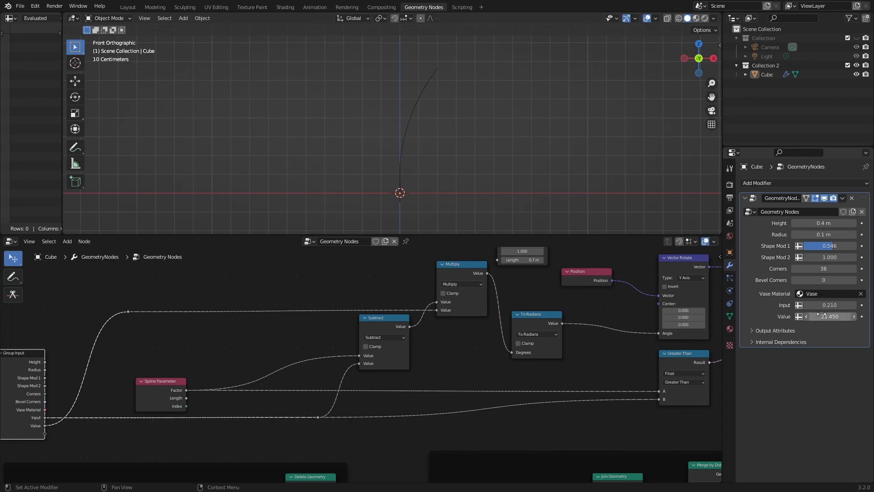
Rename the group inputs Input and Value to Flowers Bend and Flowers Start Bend
{"action": "key", "text": "n"}
{"action": "double_click", "coordinate": [660, 296]}
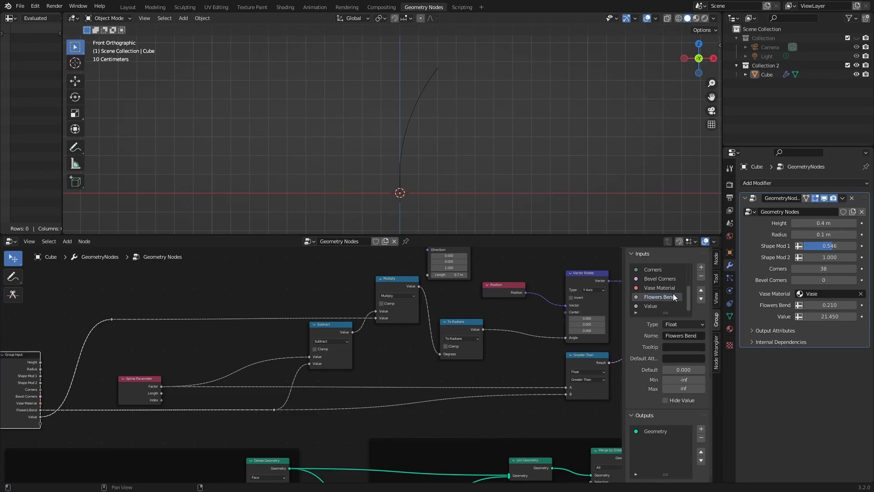
{"action": "double_click", "coordinate": [656, 307]}
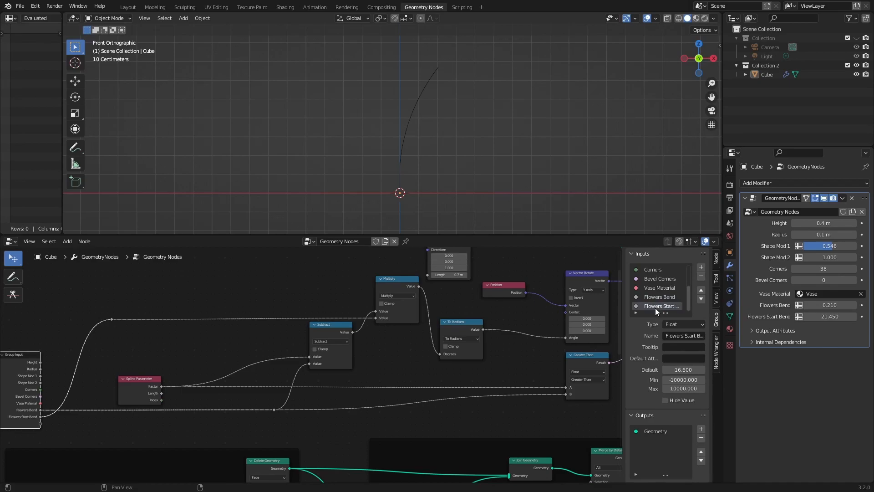
Expose the Curve Line's Length as a new input on the Group Input node
{"action": "scroll", "coordinate": [469, 332], "scroll_direction": "down", "scroll_amount": 3}
{"action": "left_click_drag", "start_coordinate": [448, 361], "coordinate": [447, 363]}
{"action": "left_click_drag", "start_coordinate": [160, 375], "coordinate": [167, 375]}
{"action": "scroll", "coordinate": [469, 362], "scroll_direction": "down", "scroll_amount": 1}
{"action": "middle_click_drag", "start_coordinate": [533, 362], "coordinate": [413, 374]}
{"action": "middle_click_drag", "start_coordinate": [91, 339], "coordinate": [349, 326]}
{"action": "scroll", "coordinate": [349, 326], "scroll_direction": "up", "scroll_amount": 3}
{"action": "left_click", "coordinate": [211, 358]}
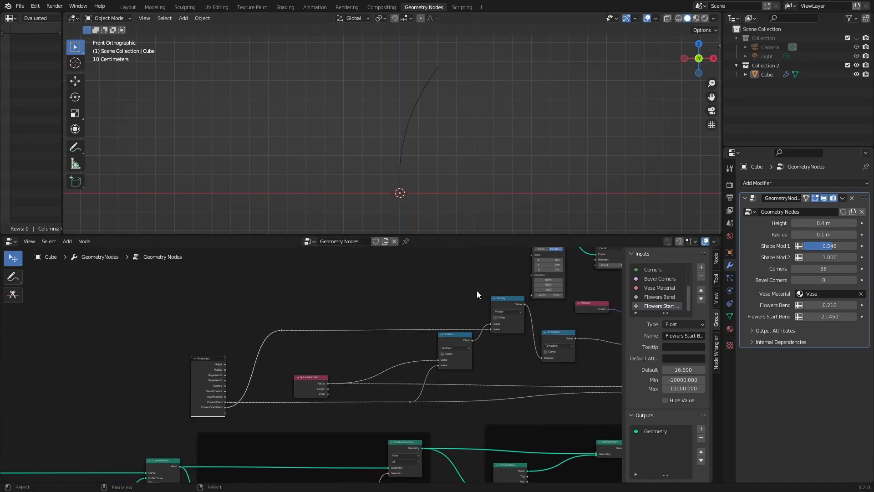
{"action": "scroll", "coordinate": [403, 315], "scroll_direction": "up", "scroll_amount": 1}
{"action": "left_click_drag", "start_coordinate": [569, 283], "coordinate": [210, 421]}
Add reroute points on the Length link and position them so it runs above the other nodes
{"action": "right_click_drag", "start_coordinate": [239, 411], "coordinate": [247, 428], "text": "shift"}
{"action": "key", "text": "g"}
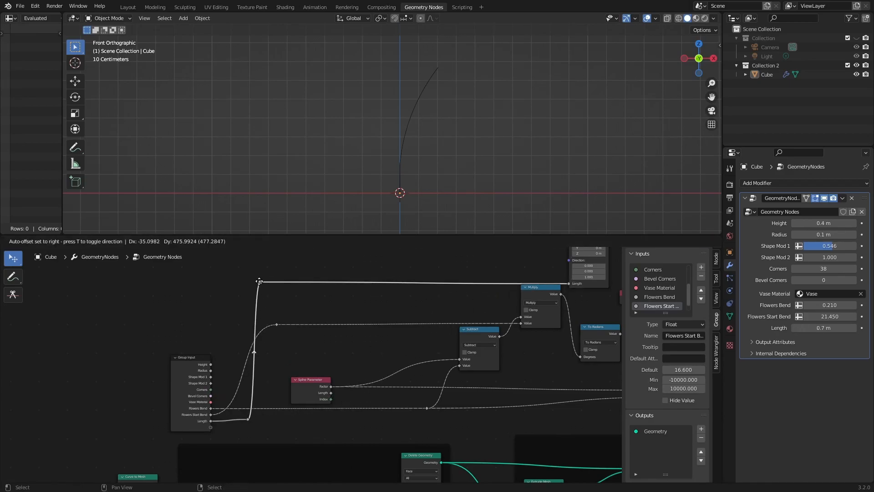
{"action": "left_click", "coordinate": [249, 285]}
{"action": "left_click_drag", "start_coordinate": [535, 295], "coordinate": [535, 296]}
{"action": "scroll", "coordinate": [555, 309], "scroll_direction": "down", "scroll_amount": 1}
{"action": "middle_click_drag", "start_coordinate": [555, 310], "coordinate": [411, 358]}
{"action": "left_click_drag", "start_coordinate": [441, 283], "coordinate": [441, 276]}
{"action": "left_click_drag", "start_coordinate": [151, 336], "coordinate": [151, 330]}
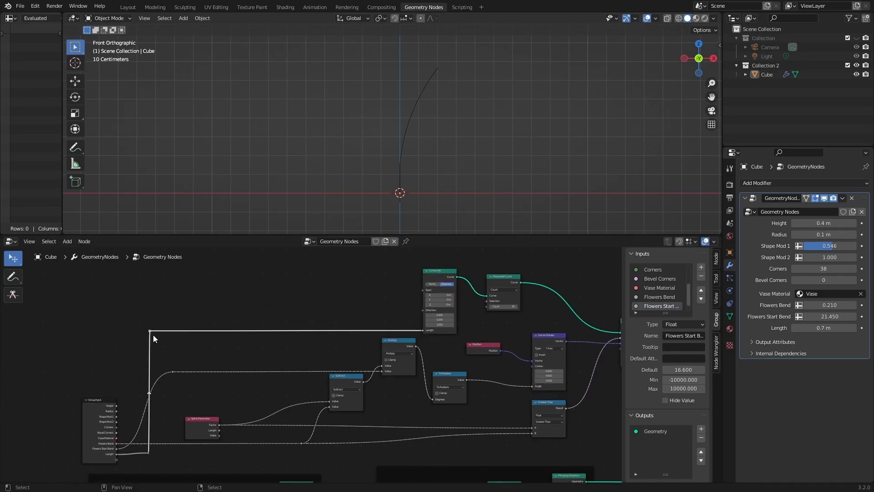
Rename the Length group input to Flowers Height and hide the node editor's sidebar
{"action": "scroll", "coordinate": [654, 309], "scroll_direction": "down", "scroll_amount": 1}
{"action": "double_click", "coordinate": [654, 306]}
{"action": "type", "text": "Flowers Height"}
{"action": "key", "text": "Return"}
{"action": "key", "text": "n"}
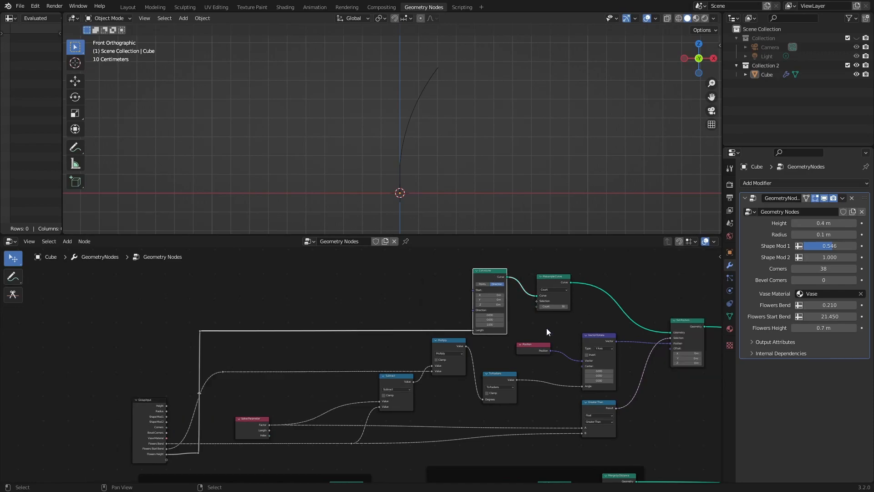
Enlarge the node editor, group all the stem curve nodes in a frame, and move the frame clear of the vase nodes
{"action": "left_click_drag", "start_coordinate": [566, 235], "coordinate": [569, 159]}
{"action": "middle_click_drag", "start_coordinate": [573, 279], "coordinate": [518, 314]}
{"action": "left_click_drag", "start_coordinate": [646, 200], "coordinate": [95, 395]}
{"action": "key", "text": "ctrl+j"}
{"action": "middle_click_drag", "start_coordinate": [639, 309], "coordinate": [582, 336]}
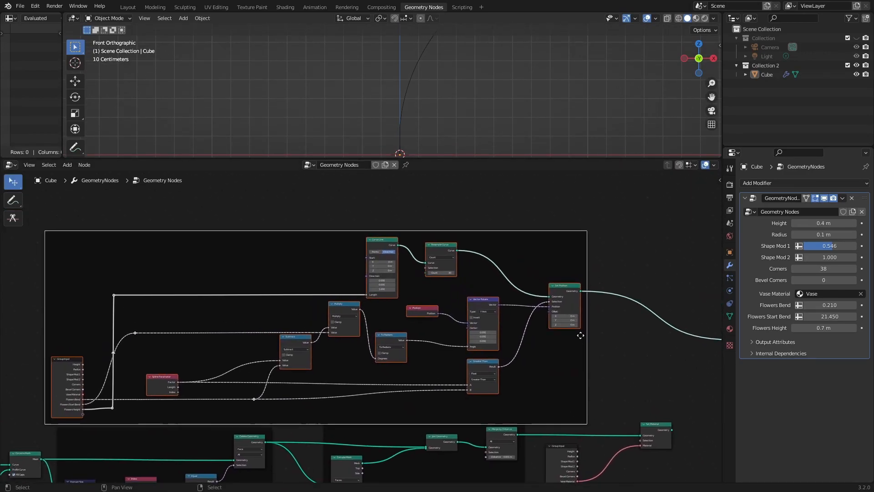
{"action": "left_click_drag", "start_coordinate": [490, 226], "coordinate": [415, 196]}
Cut the link between the stem's Set Position node and the final Join Geometry node
{"action": "middle_click_drag", "start_coordinate": [586, 384], "coordinate": [425, 299]}
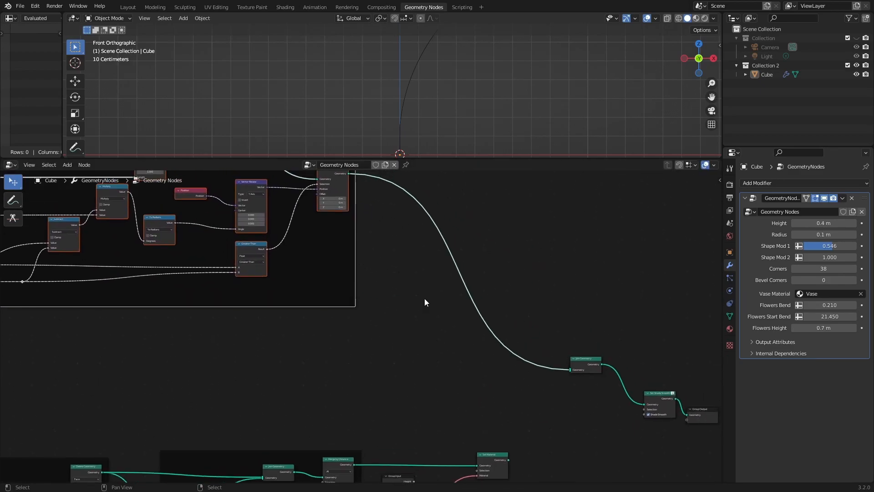
{"action": "scroll", "coordinate": [424, 299], "scroll_direction": "up", "scroll_amount": 1}
{"action": "right_click_drag", "start_coordinate": [485, 344], "coordinate": [485, 354], "text": "ctrl"}
{"action": "middle_click_drag", "start_coordinate": [485, 355], "coordinate": [560, 306]}
{"action": "scroll", "coordinate": [455, 335], "scroll_direction": "up", "scroll_amount": 3}
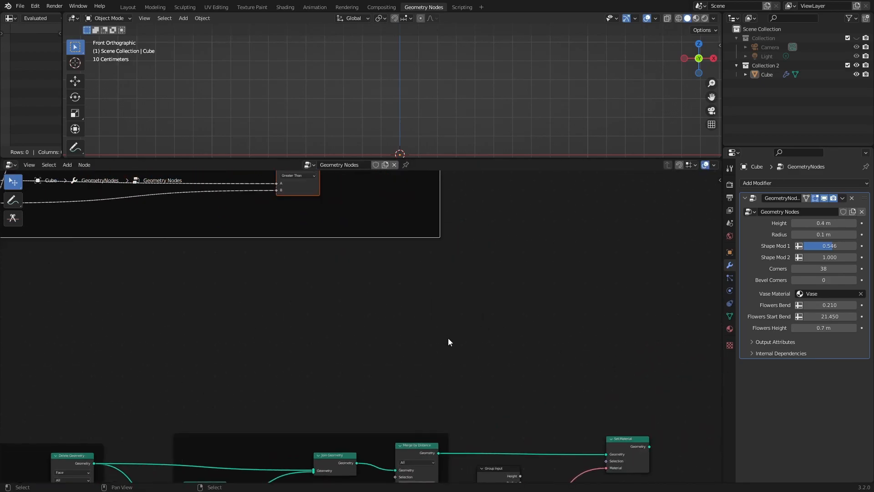
Add a Curve Spiral node below the stem frame and connect its Curve output to the final Join Geometry
{"action": "middle_click_drag", "start_coordinate": [447, 338], "coordinate": [377, 333]}
{"action": "key", "text": "shift+a"}
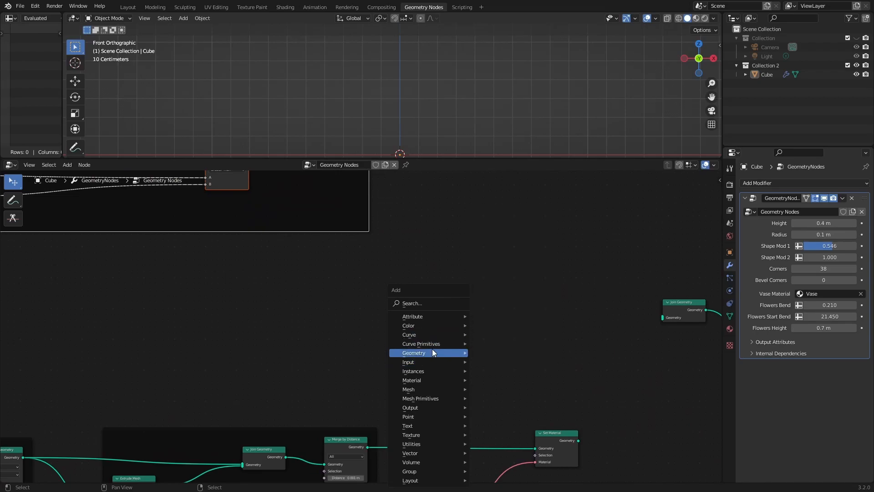
{"action": "mouse_move", "coordinate": [426, 346]}
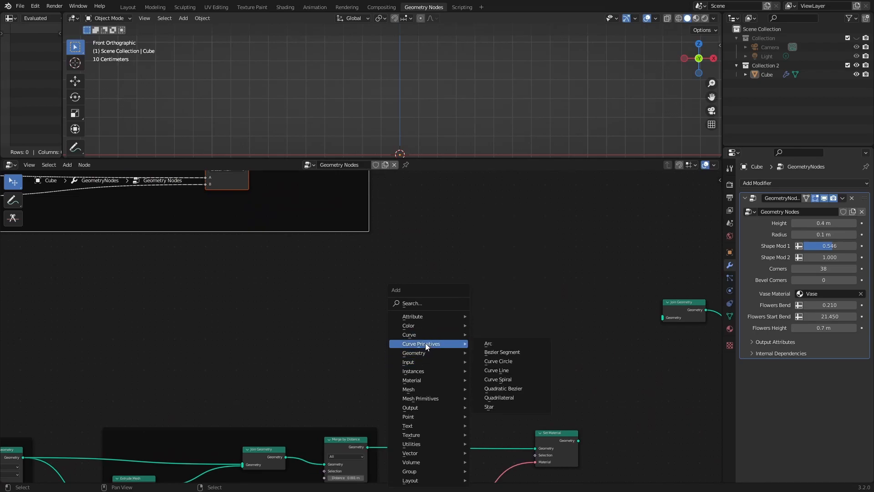
{"action": "left_click", "coordinate": [498, 379]}
{"action": "left_click", "coordinate": [339, 315]}
{"action": "scroll", "coordinate": [339, 315], "scroll_direction": "up", "scroll_amount": 1}
{"action": "middle_click_drag", "start_coordinate": [441, 333], "coordinate": [371, 350]}
{"action": "left_click_drag", "start_coordinate": [319, 342], "coordinate": [645, 333]}
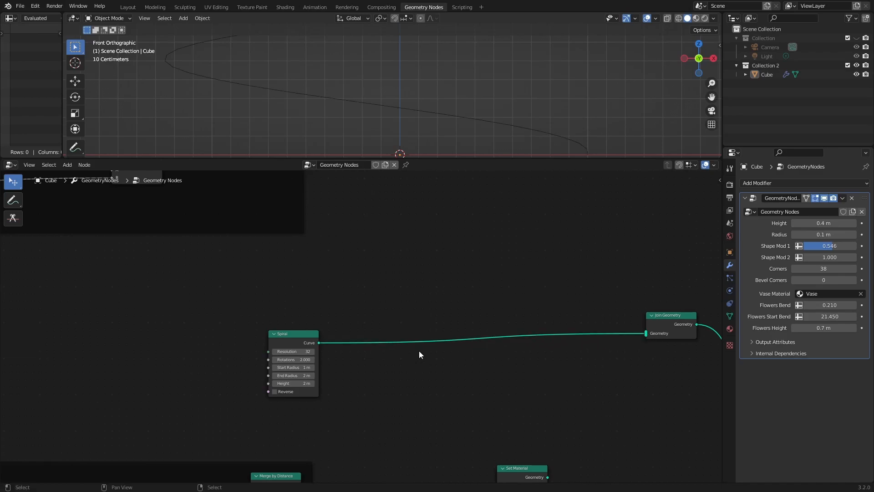
Set the Spiral node's Height to 0 m
{"action": "scroll", "coordinate": [419, 352], "scroll_direction": "down", "scroll_amount": 2}
{"action": "middle_click_drag", "start_coordinate": [449, 66], "coordinate": [435, 104]}
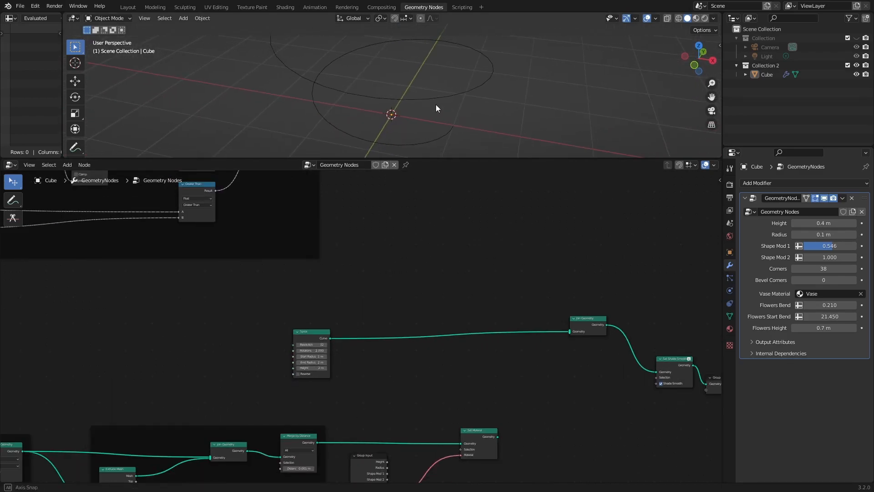
{"action": "scroll", "coordinate": [302, 425], "scroll_direction": "up", "scroll_amount": 3}
{"action": "scroll", "coordinate": [334, 382], "scroll_direction": "up", "scroll_amount": 3}
{"action": "middle_click_drag", "start_coordinate": [351, 387], "coordinate": [428, 381]}
{"action": "left_click_drag", "start_coordinate": [357, 391], "coordinate": [326, 391]}
{"action": "type", "text": "0"}
{"action": "key", "text": "Return"}
Set the Spiral's Start Radius to 0 m and its End Radius to 0.01 m
{"action": "middle_click_drag", "start_coordinate": [463, 103], "coordinate": [479, 107]}
{"action": "left_click_drag", "start_coordinate": [344, 370], "coordinate": [325, 371]}
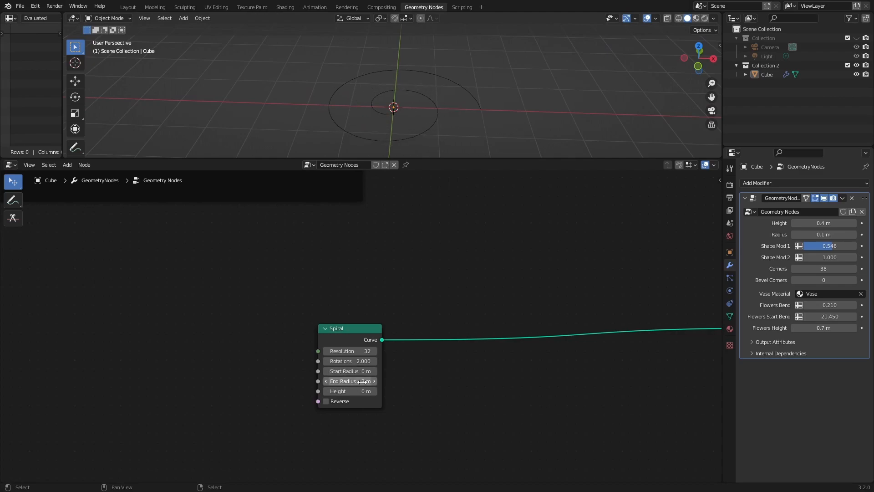
{"action": "key", "text": "Return"}
{"action": "key", "text": "Return"}
{"action": "mouse_move", "coordinate": [429, 106]}
{"action": "middle_mouse_down"}
{"action": "mouse_move", "coordinate": [449, 130]}
{"action": "mouse_move", "coordinate": [456, 89]}
{"action": "mouse_move", "coordinate": [416, 114]}
{"action": "mouse_move", "coordinate": [428, 106]}
{"action": "middle_mouse_up"}
{"action": "key", "text": "Home"}
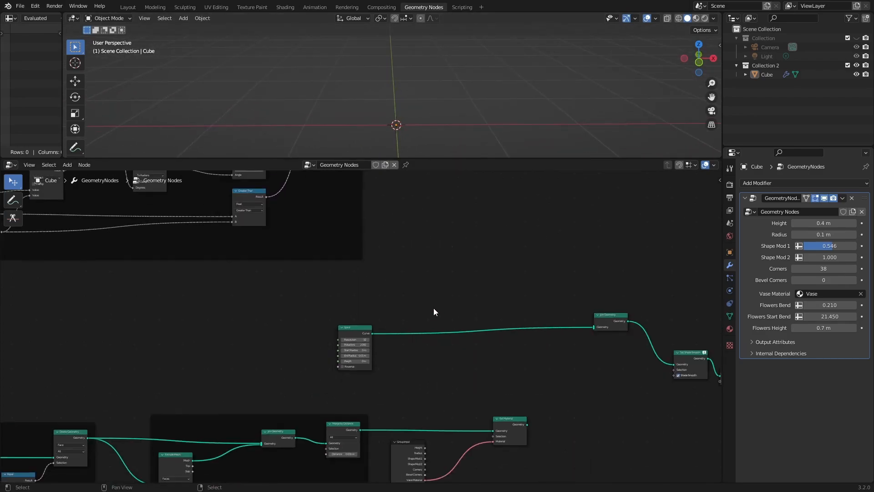
Insert an Instance on Points node on the link between the Spiral and Join Geometry
{"action": "left_click_drag", "start_coordinate": [307, 335], "coordinate": [357, 327]}
{"action": "scroll", "coordinate": [360, 328], "scroll_direction": "up", "scroll_amount": 2}
{"action": "key", "text": "shift+a"}
{"action": "left_click", "coordinate": [398, 242]}
{"action": "type", "text": "ins"}
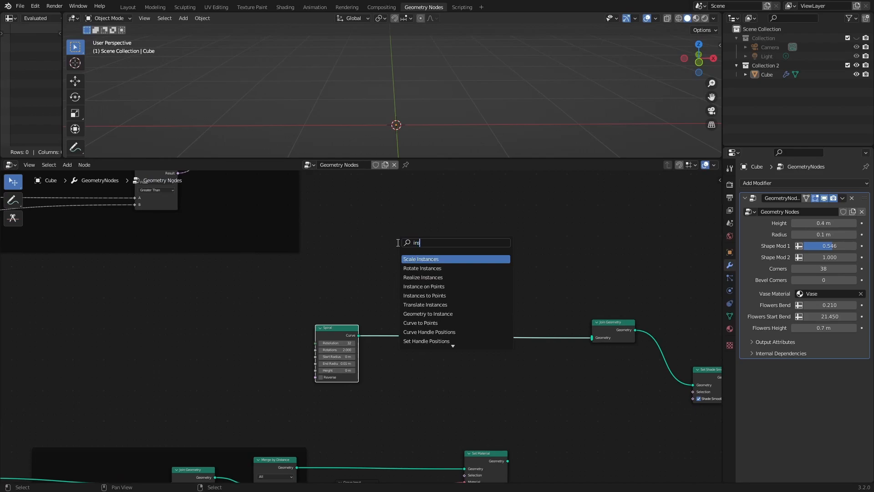
{"action": "key", "text": "Down"}
{"action": "key", "text": "Down"}
{"action": "key", "text": "Down"}
{"action": "key", "text": "Return"}
{"action": "left_click", "coordinate": [500, 316]}
Move the Instance on Points node higher and connect the stem's Set Position geometry to its Instance input
{"action": "left_click_drag", "start_coordinate": [472, 276], "coordinate": [479, 187]}
{"action": "middle_click_drag", "start_coordinate": [388, 232], "coordinate": [392, 355]}
{"action": "left_click_drag", "start_coordinate": [294, 213], "coordinate": [466, 338]}
{"action": "scroll", "coordinate": [438, 89], "scroll_direction": "up", "scroll_amount": 2}
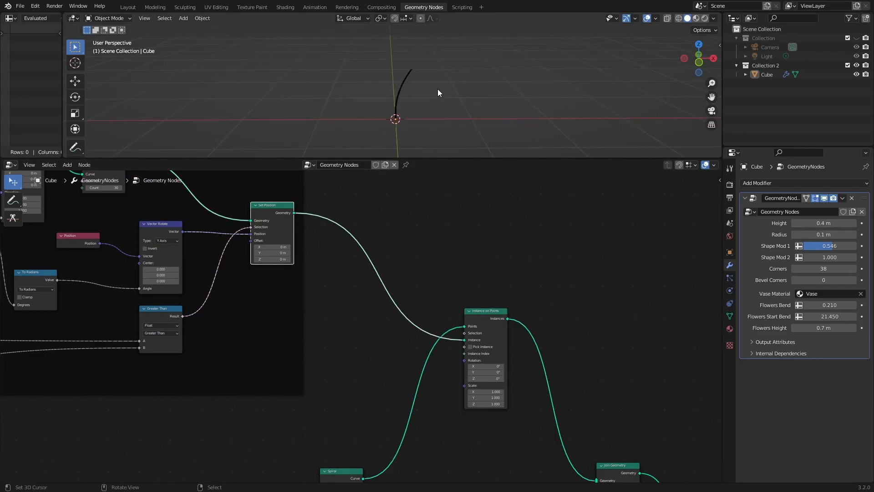
{"action": "middle_click_drag", "start_coordinate": [395, 81], "coordinate": [421, 94]}
{"action": "middle_click_drag", "start_coordinate": [328, 462], "coordinate": [371, 336]}
{"action": "scroll", "coordinate": [371, 339], "scroll_direction": "up", "scroll_amount": 6}
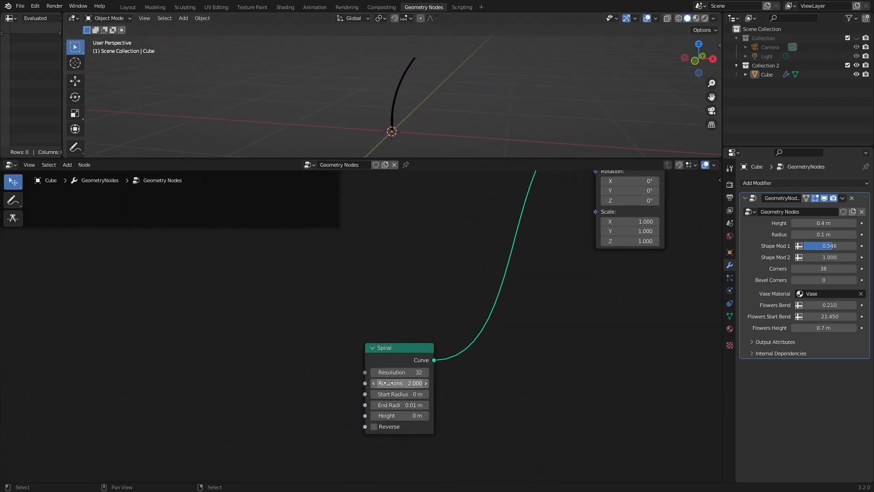
{"action": "scroll", "coordinate": [487, 397], "scroll_direction": "down", "scroll_amount": 3}
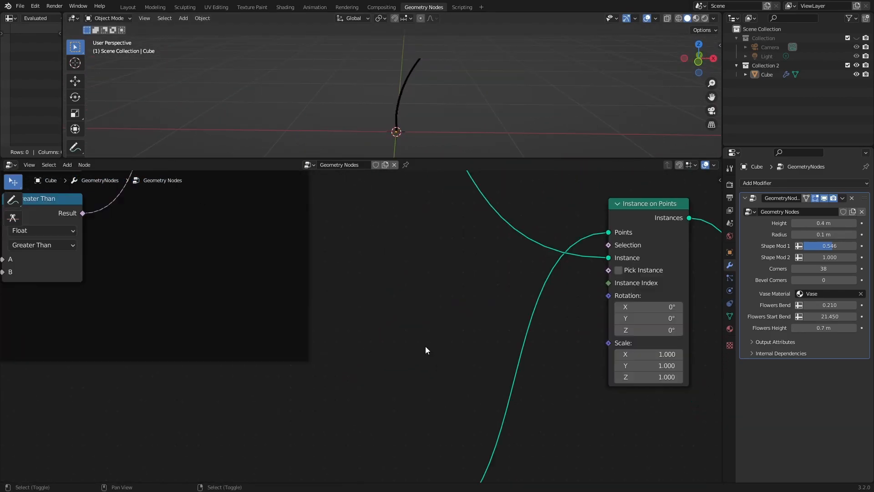
Add a Combine XYZ node, connect its Vector to Instance on Points' Rotation, and place it above the Spiral node
{"action": "key", "text": "shift+a"}
{"action": "left_click", "coordinate": [395, 303]}
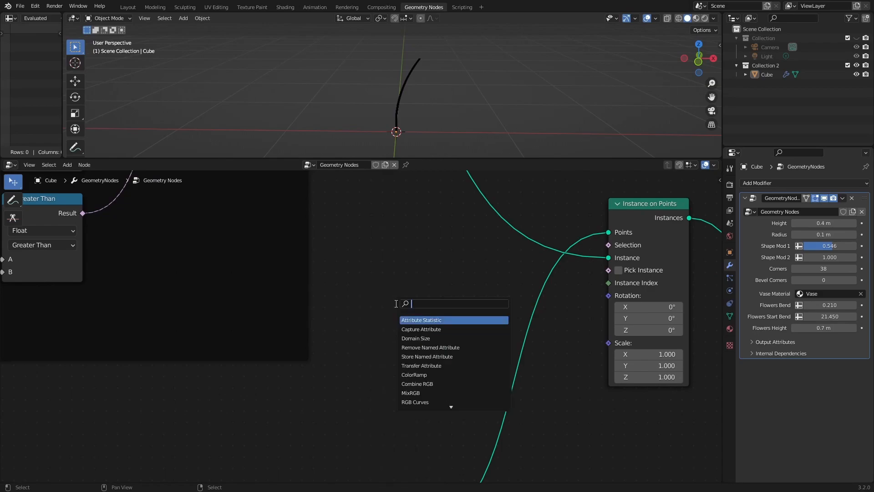
{"action": "type", "text": "xyz"}
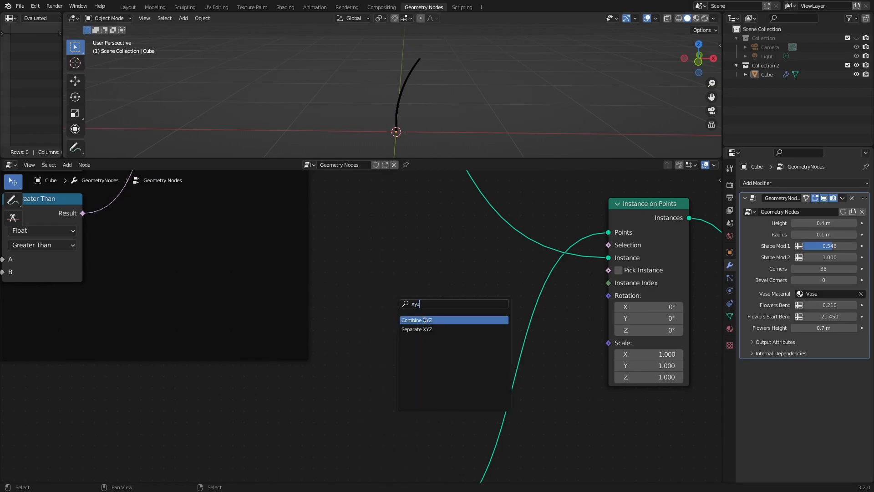
{"action": "left_click", "coordinate": [423, 320]}
{"action": "left_click_drag", "start_coordinate": [607, 297], "coordinate": [608, 297]}
{"action": "middle_click_drag", "start_coordinate": [517, 371], "coordinate": [636, 317]}
{"action": "left_click_drag", "start_coordinate": [550, 271], "coordinate": [496, 326]}
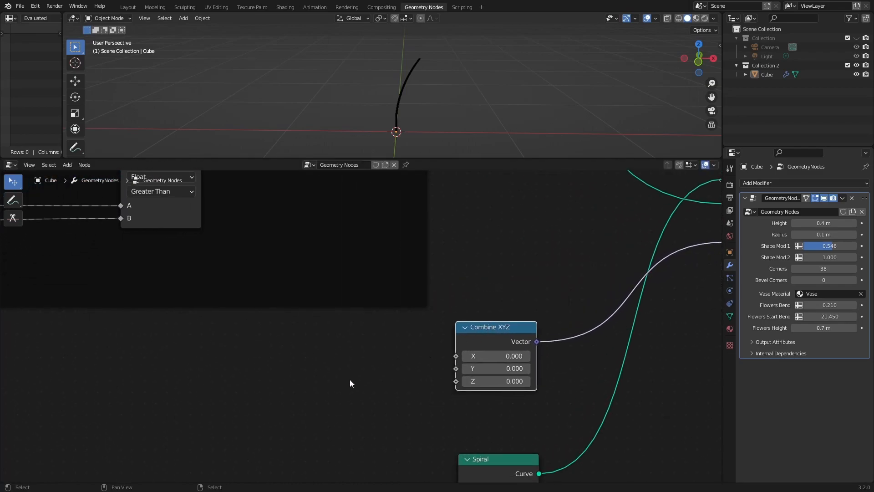
Add a Random Value node beside the Combine XYZ node
{"action": "key", "text": "shift+a"}
{"action": "type", "text": "ran"}
{"action": "left_click", "coordinate": [314, 329]}
{"action": "left_click", "coordinate": [312, 328]}
Add a Math node between Random Value and Combine XYZ and set its operation to To Radians
{"action": "key", "text": "shift+a"}
{"action": "type", "text": "math"}
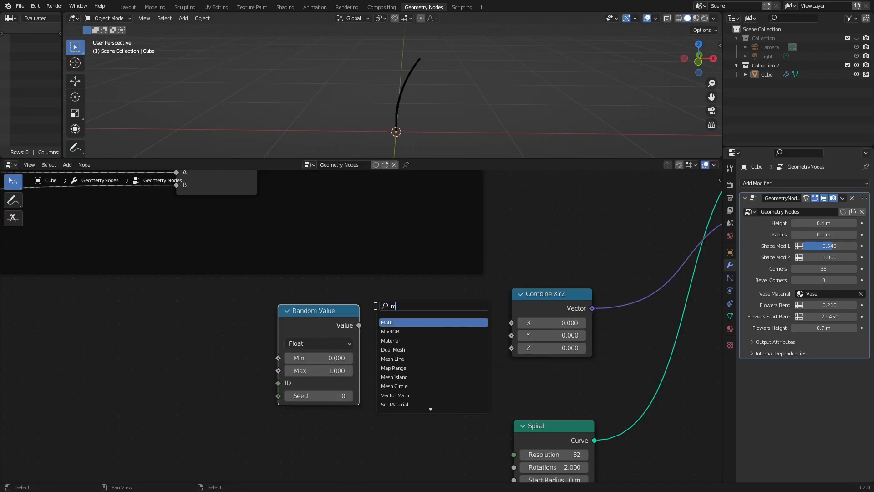
{"action": "left_click", "coordinate": [408, 321]}
{"action": "left_click", "coordinate": [423, 314]}
{"action": "left_click", "coordinate": [429, 334]}
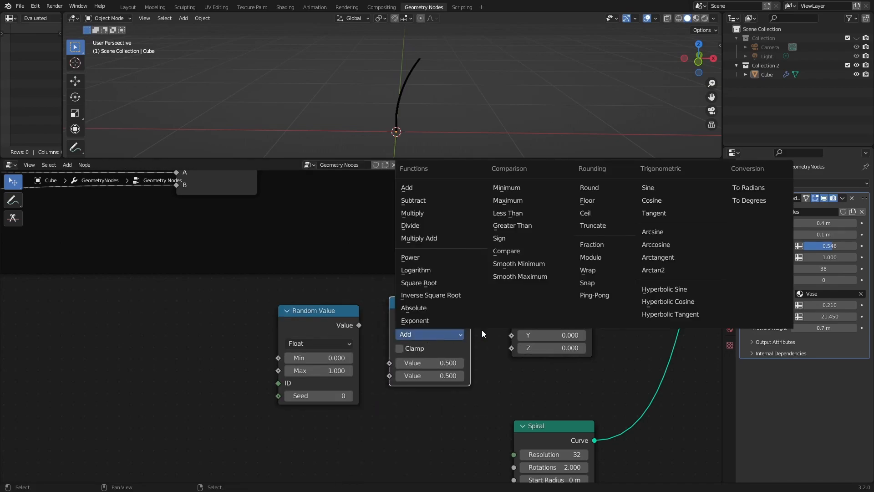
{"action": "left_click", "coordinate": [761, 188]}
Set Random Value's Max to 359 and connect it through To Radians to Combine XYZ's Z input
{"action": "left_click_drag", "start_coordinate": [318, 310], "coordinate": [229, 302]}
{"action": "left_click", "coordinate": [228, 363]}
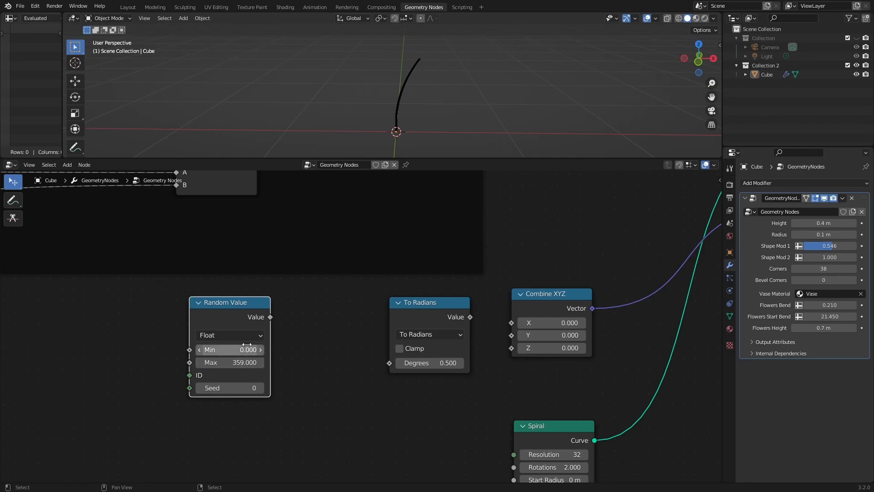
{"action": "left_click_drag", "start_coordinate": [271, 317], "coordinate": [389, 363]}
{"action": "left_click_drag", "start_coordinate": [470, 317], "coordinate": [511, 348]}
{"action": "middle_click_drag", "start_coordinate": [408, 72], "coordinate": [358, 100]}
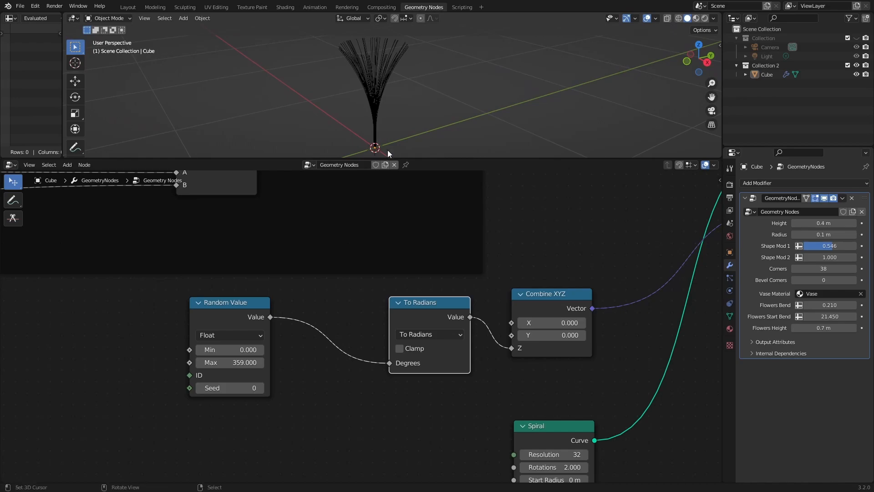
Set the Spiral's End Radius to 0.05 m and check the spread of the stems
{"action": "left_click_drag", "start_coordinate": [433, 307], "coordinate": [408, 312]}
{"action": "scroll", "coordinate": [438, 305], "scroll_direction": "down", "scroll_amount": 7}
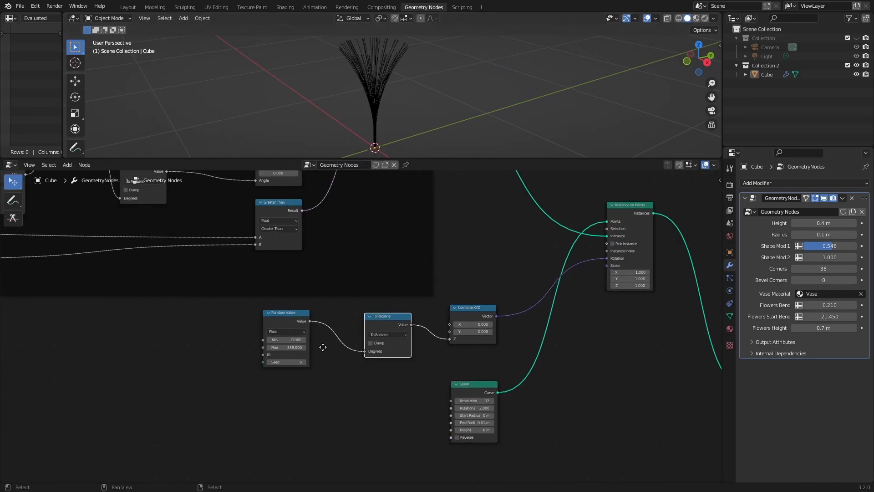
{"action": "middle_click_drag", "start_coordinate": [322, 348], "coordinate": [304, 261]}
{"action": "scroll", "coordinate": [456, 306], "scroll_direction": "up", "scroll_amount": 3}
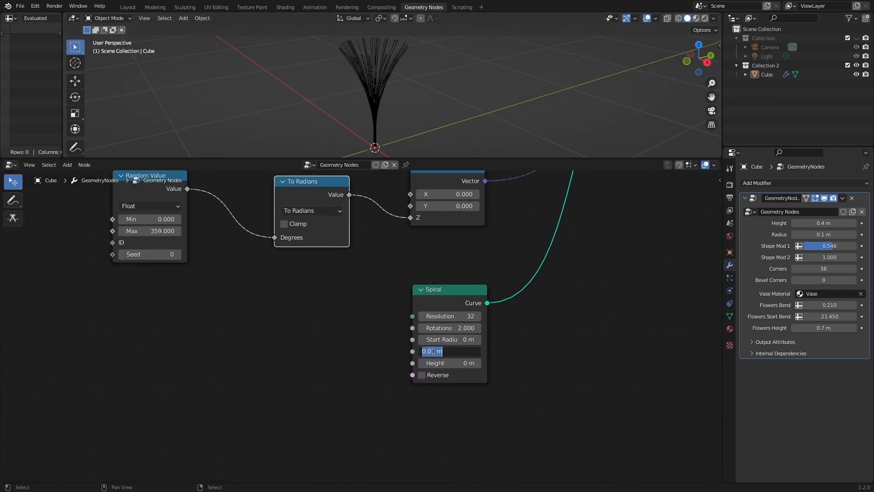
{"action": "type", "text": "5"}
{"action": "key", "text": "Return"}
{"action": "middle_click_drag", "start_coordinate": [369, 99], "coordinate": [423, 86]}
{"action": "scroll", "coordinate": [389, 277], "scroll_direction": "down", "scroll_amount": 3}
{"action": "scroll", "coordinate": [389, 280], "scroll_direction": "up", "scroll_amount": 3}
Duplicate the To Radians and Random Value nodes above the originals and set the copied Random Value's Max to 10
{"action": "left_click_drag", "start_coordinate": [411, 242], "coordinate": [399, 329]}
{"action": "key", "text": "shift+d"}
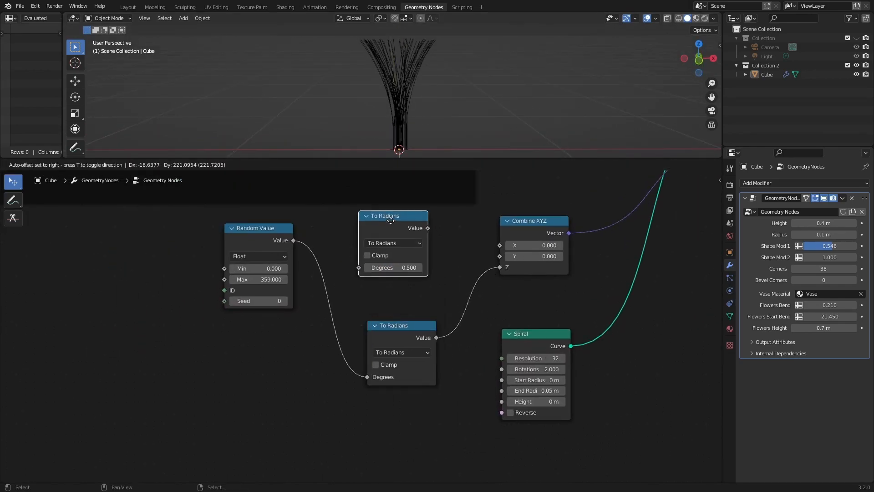
{"action": "left_click", "coordinate": [276, 403]}
{"action": "key", "text": "shift+d"}
{"action": "left_click", "coordinate": [280, 234]}
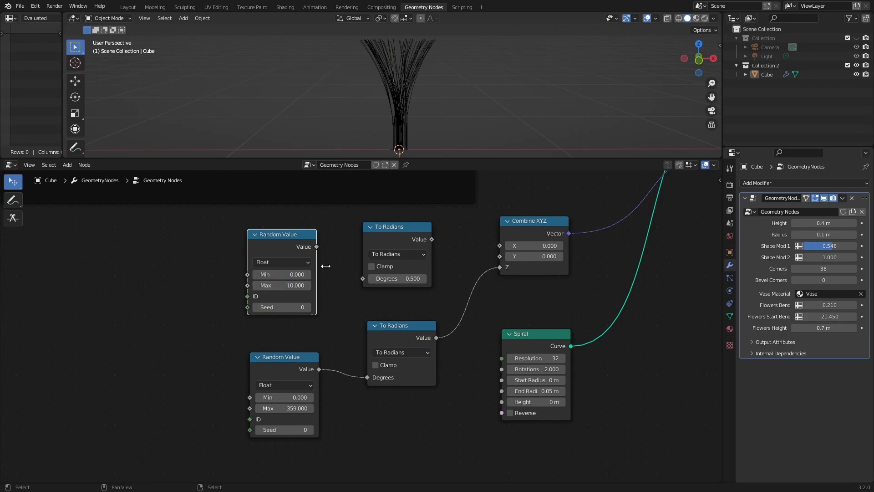
Connect the copied Random Value through its To Radians node to Combine XYZ's Y input, with Min -5, Max 5 and Seed 58
{"action": "left_click_drag", "start_coordinate": [376, 282], "coordinate": [375, 282]}
{"action": "left_click_drag", "start_coordinate": [431, 239], "coordinate": [501, 256]}
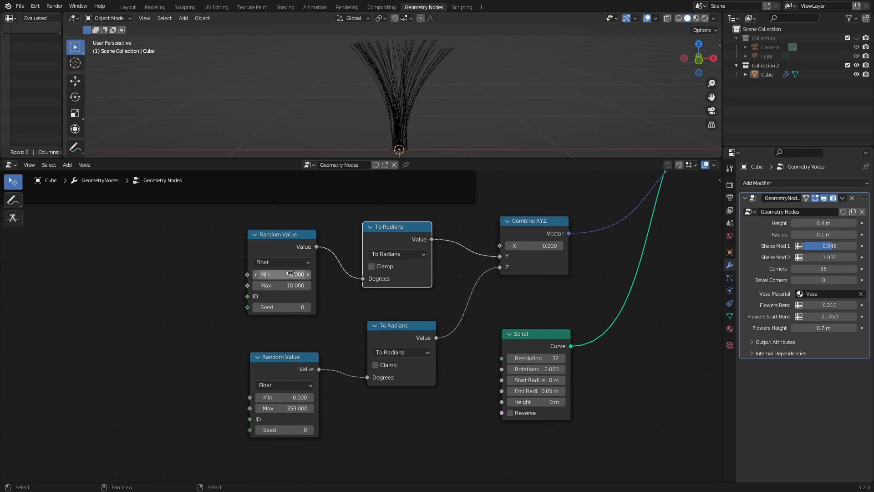
{"action": "left_click_drag", "start_coordinate": [283, 274], "coordinate": [264, 274]}
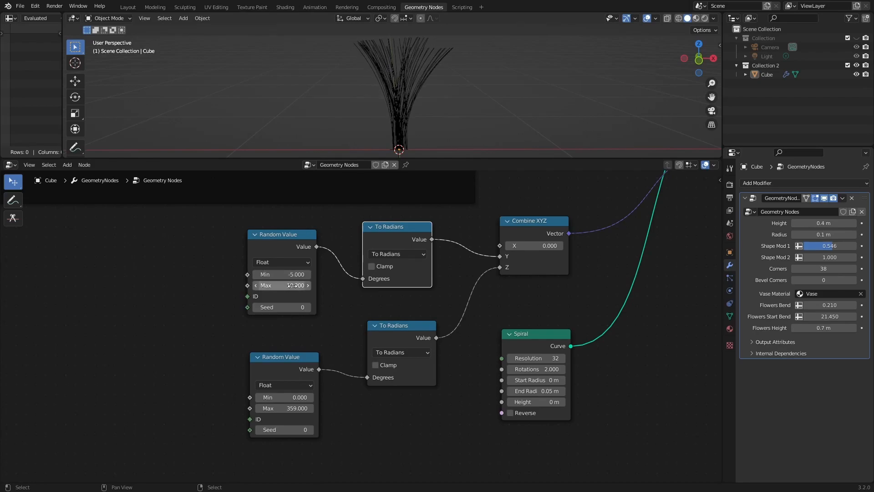
{"action": "left_click_drag", "start_coordinate": [287, 309], "coordinate": [273, 289]}
{"action": "type", "text": "5"}
{"action": "key", "text": "Return"}
{"action": "middle_click_drag", "start_coordinate": [420, 51], "coordinate": [464, 83]}
{"action": "scroll", "coordinate": [523, 275], "scroll_direction": "down", "scroll_amount": 1}
{"action": "middle_click_drag", "start_coordinate": [540, 291], "coordinate": [437, 288]}
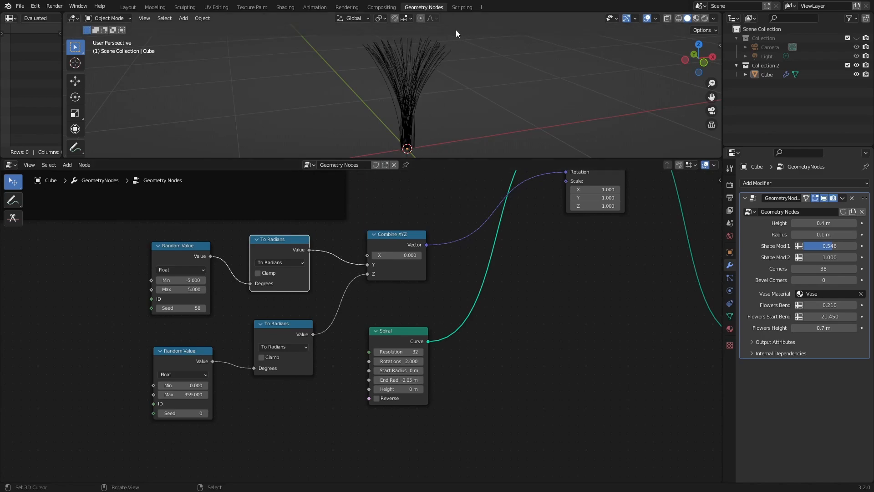
{"action": "middle_click_drag", "start_coordinate": [459, 57], "coordinate": [421, 57]}
Move Instance on Points aside and add a second Combine XYZ node below it
{"action": "middle_click_drag", "start_coordinate": [578, 262], "coordinate": [375, 341]}
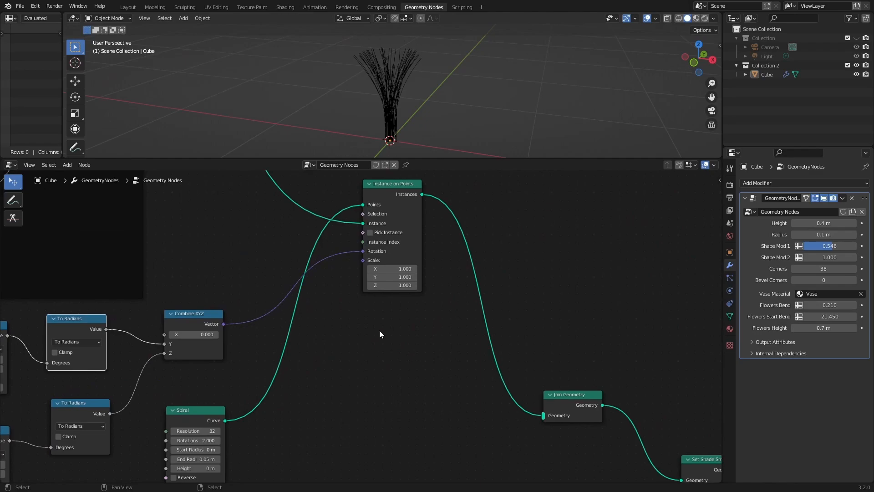
{"action": "left_click_drag", "start_coordinate": [402, 187], "coordinate": [469, 197]}
{"action": "scroll", "coordinate": [359, 384], "scroll_direction": "up", "scroll_amount": 2}
{"action": "key", "text": "shift+a"}
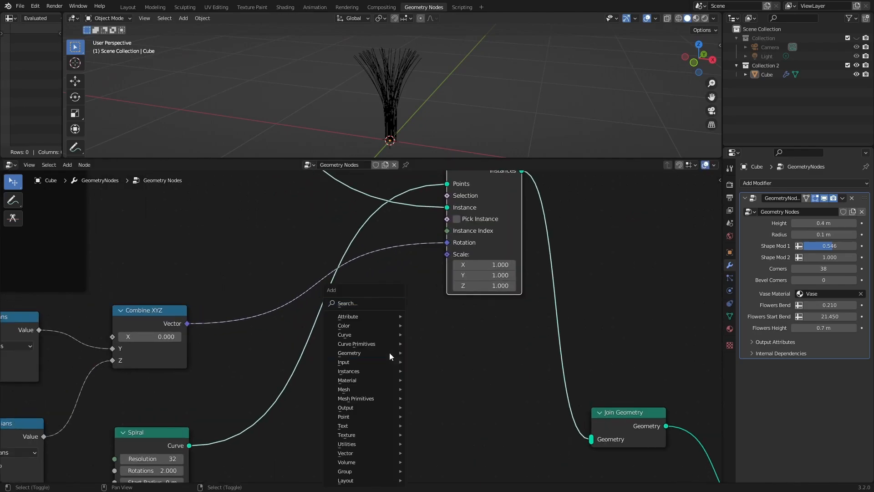
{"action": "left_click", "coordinate": [364, 305]}
{"action": "type", "text": "xyz"}
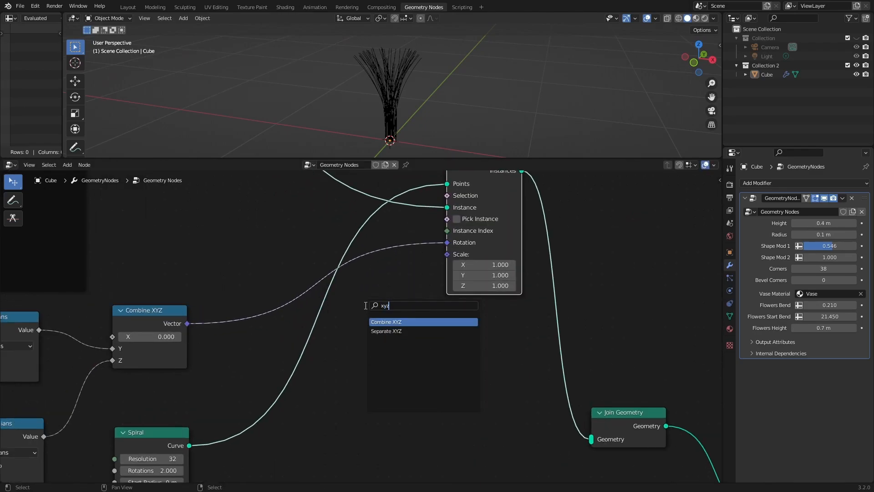
{"action": "key", "text": "Return"}
{"action": "left_click", "coordinate": [431, 327]}
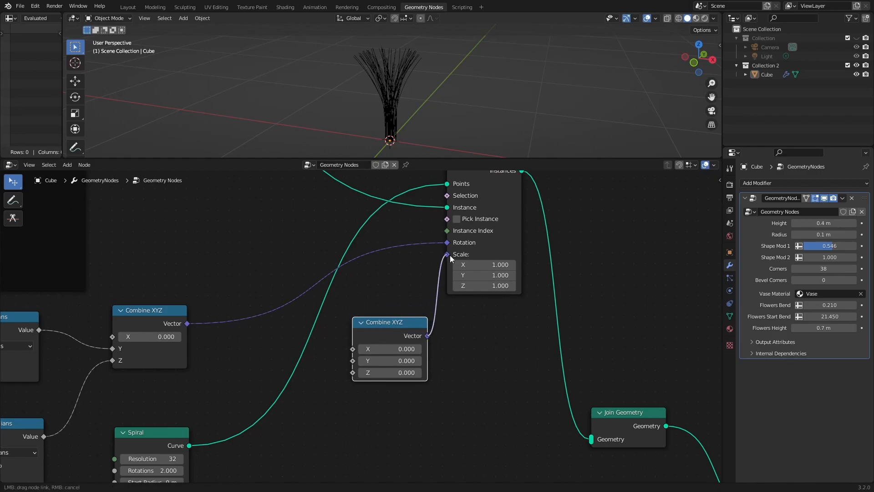
Connect the new Combine XYZ to Instance on Points' Scale input and set its X, Y and Z to 1
{"action": "left_click_drag", "start_coordinate": [450, 255], "coordinate": [448, 255]}
{"action": "key", "text": "Return"}
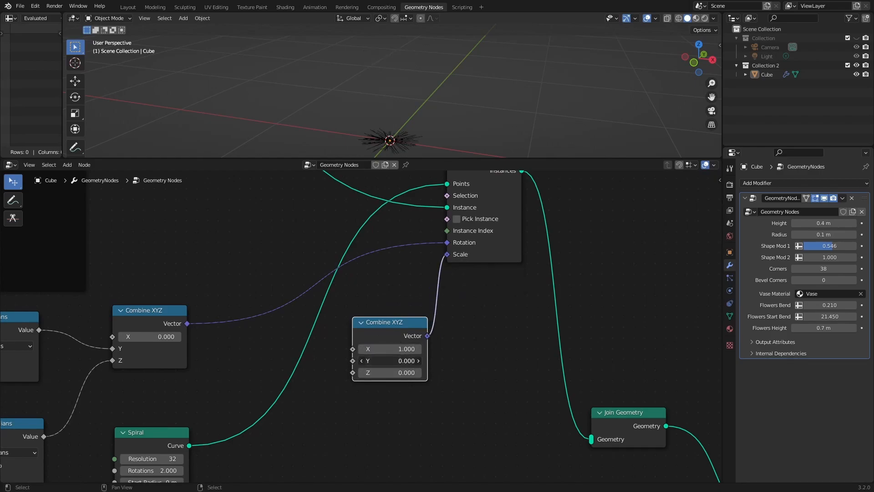
{"action": "key", "text": "Return"}
{"action": "middle_click_drag", "start_coordinate": [425, 388], "coordinate": [484, 291]}
Duplicate the upper Random Value node and connect the copy to the Z input of the scale's Combine XYZ
{"action": "scroll", "coordinate": [482, 292], "scroll_direction": "down", "scroll_amount": 4}
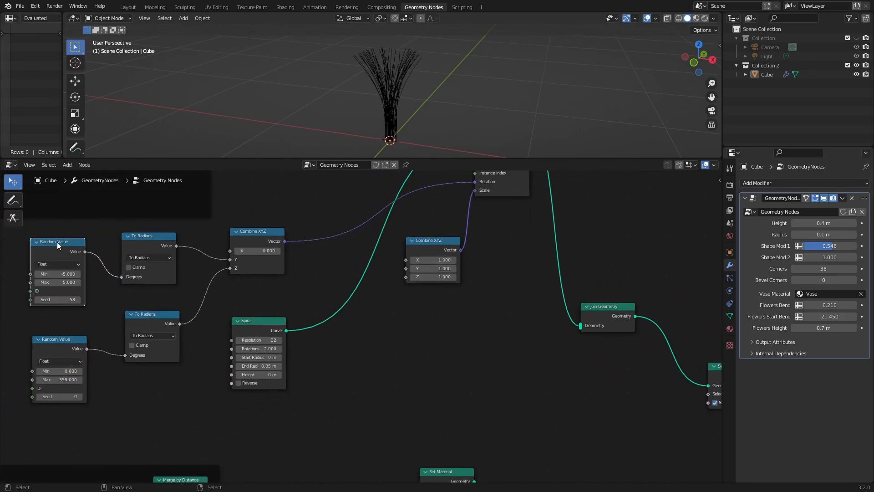
{"action": "key", "text": "shift+d"}
{"action": "left_click", "coordinate": [346, 330]}
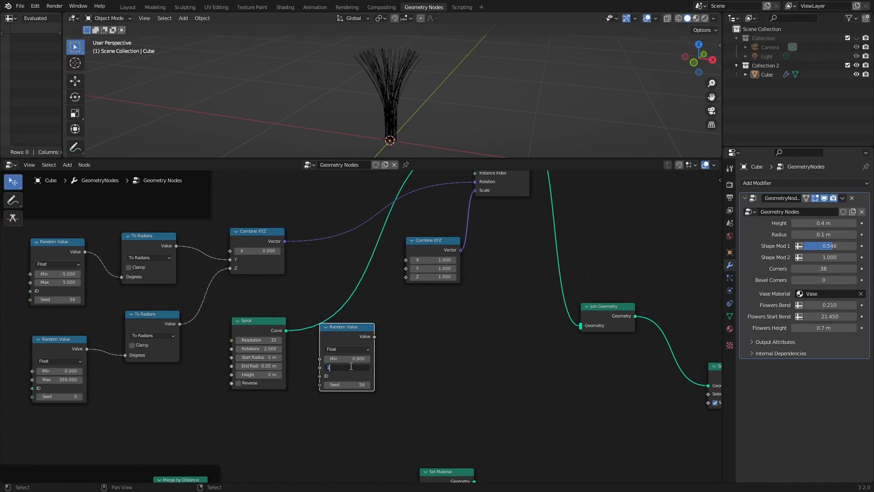
{"action": "left_click_drag", "start_coordinate": [408, 277], "coordinate": [406, 277]}
Compare stem heights at different random ranges and set the scale Random Value's Min to 0.9 and Max to 1.1
{"action": "scroll", "coordinate": [423, 102], "scroll_direction": "up", "scroll_amount": 2}
{"action": "key", "text": "KP_1"}
{"action": "scroll", "coordinate": [450, 91], "scroll_direction": "down", "scroll_amount": 2}
{"action": "left_click_drag", "start_coordinate": [351, 367], "coordinate": [367, 367]}
{"action": "scroll", "coordinate": [437, 78], "scroll_direction": "down", "scroll_amount": 2}
{"action": "middle_click_drag", "start_coordinate": [437, 76], "coordinate": [437, 110], "text": "shift"}
{"action": "left_click_drag", "start_coordinate": [348, 358], "coordinate": [359, 358]}
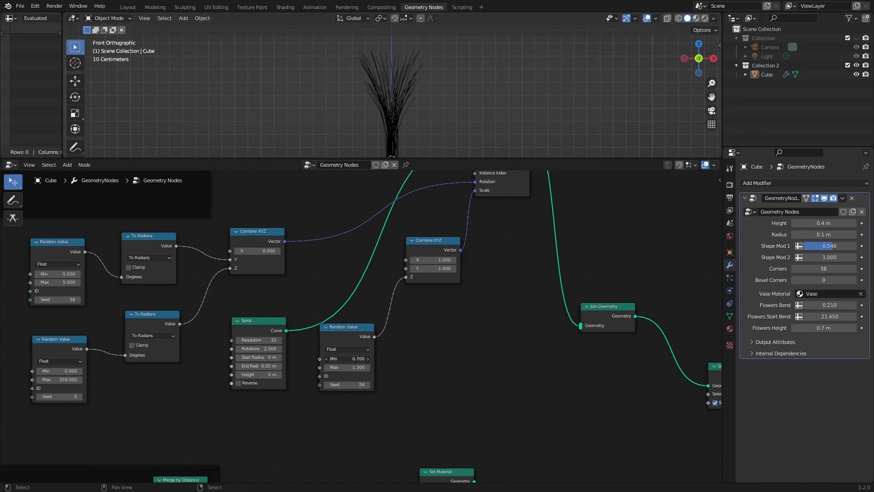
{"action": "left_click", "coordinate": [327, 367]}
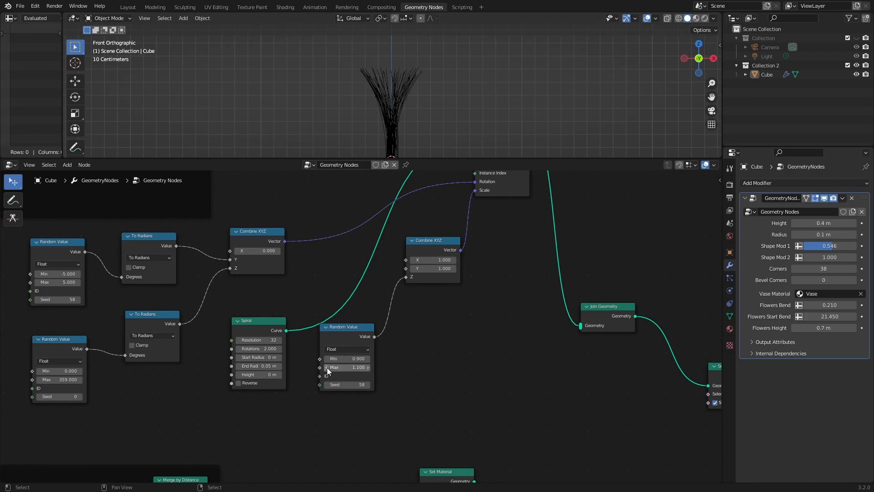
{"action": "middle_click_drag", "start_coordinate": [419, 86], "coordinate": [456, 78]}
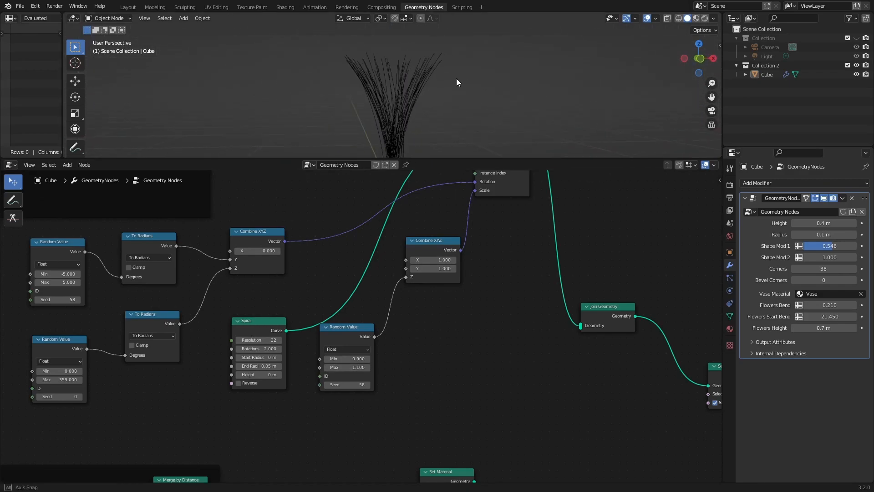
Connect the vase's Set Material output to Join Geometry and view vase and stems together from the front
{"action": "scroll", "coordinate": [447, 362], "scroll_direction": "down", "scroll_amount": 8}
{"action": "middle_click_drag", "start_coordinate": [421, 392], "coordinate": [324, 368]}
{"action": "scroll", "coordinate": [299, 379], "scroll_direction": "up", "scroll_amount": 5}
{"action": "left_click_drag", "start_coordinate": [403, 239], "coordinate": [397, 237]}
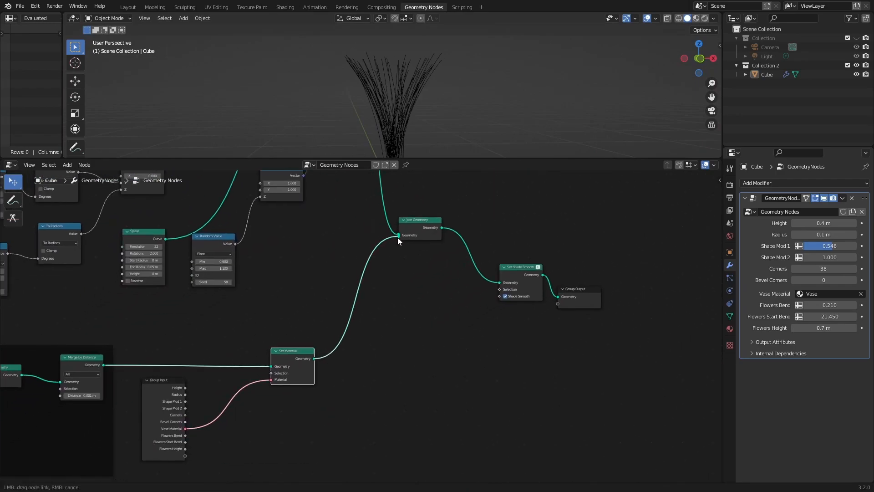
{"action": "key", "text": "KP_1"}
{"action": "scroll", "coordinate": [426, 111], "scroll_direction": "up", "scroll_amount": 4}
{"action": "middle_click_drag", "start_coordinate": [449, 88], "coordinate": [442, 98], "text": "shift"}
Set the Spiral's End Radius to 0.01 m so the stems fit inside the vase neck
{"action": "middle_click_drag", "start_coordinate": [317, 299], "coordinate": [638, 312]}
{"action": "scroll", "coordinate": [405, 321], "scroll_direction": "up", "scroll_amount": 5}
{"action": "middle_click_drag", "start_coordinate": [405, 321], "coordinate": [241, 412]}
{"action": "scroll", "coordinate": [282, 387], "scroll_direction": "up", "scroll_amount": 3}
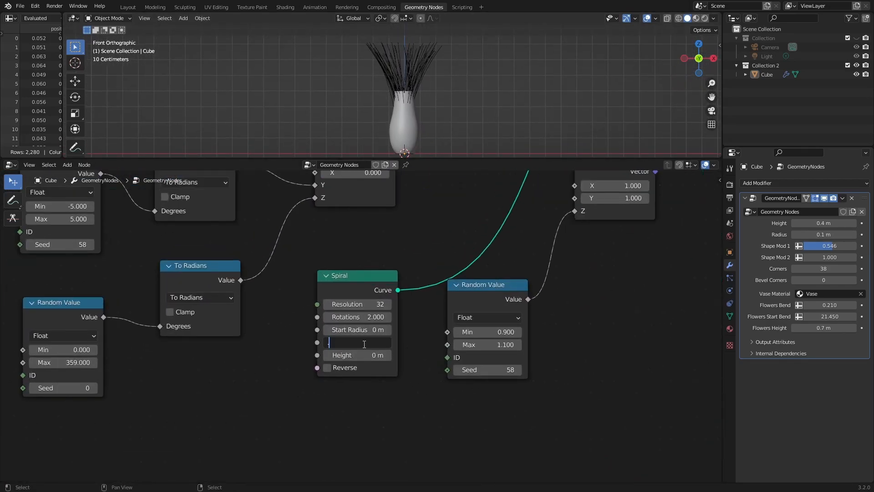
{"action": "key", "text": "Return"}
Set Flowers Start Bend to 29.34 and Flowers Bend to 0.47 in the modifier and inspect the stems
{"action": "scroll", "coordinate": [501, 241], "scroll_direction": "down", "scroll_amount": 3}
{"action": "middle_click_drag", "start_coordinate": [681, 208], "coordinate": [631, 292]}
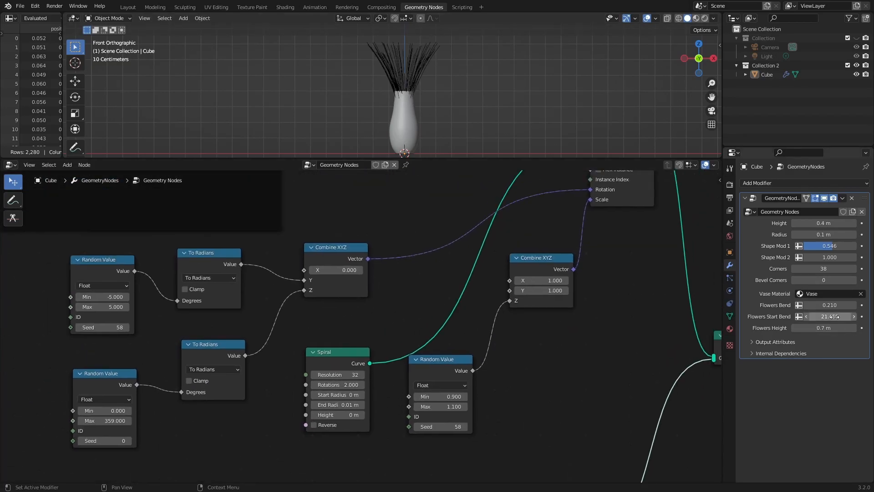
{"action": "left_click_drag", "start_coordinate": [829, 316], "coordinate": [811, 317]}
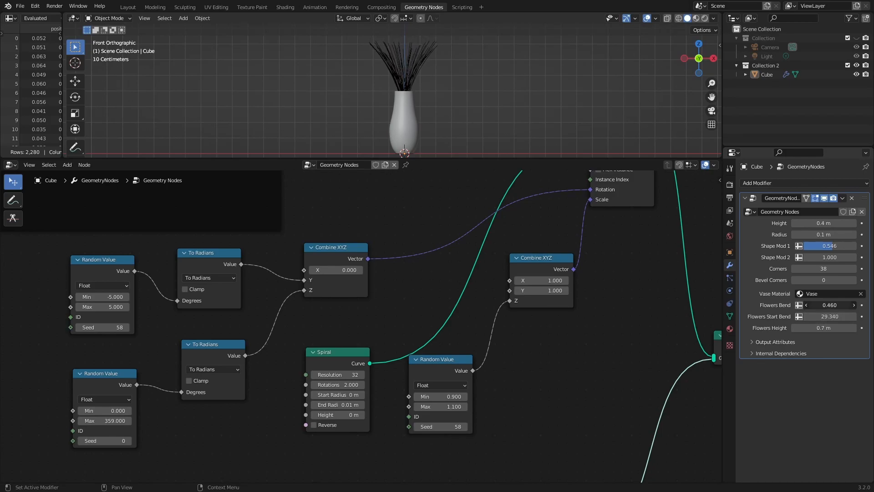
{"action": "middle_click_drag", "start_coordinate": [425, 64], "coordinate": [234, 88]}
{"action": "scroll", "coordinate": [423, 101], "scroll_direction": "up", "scroll_amount": 4}
{"action": "left_click_drag", "start_coordinate": [843, 305], "coordinate": [851, 305]}
{"action": "scroll", "coordinate": [496, 97], "scroll_direction": "down", "scroll_amount": 2}
{"action": "middle_click_drag", "start_coordinate": [496, 93], "coordinate": [419, 84], "text": "alt"}
{"action": "scroll", "coordinate": [419, 84], "scroll_direction": "up", "scroll_amount": 3}
{"action": "scroll", "coordinate": [457, 255], "scroll_direction": "down", "scroll_amount": 2}
Set the Spiral's Resolution to 10 to reduce the number of stems
{"action": "middle_click_drag", "start_coordinate": [463, 261], "coordinate": [549, 249]}
{"action": "scroll", "coordinate": [549, 249], "scroll_direction": "up", "scroll_amount": 2}
{"action": "left_click_drag", "start_coordinate": [470, 359], "coordinate": [449, 360]}
Collapse the rotation's Random Value, To Radians and Combine XYZ nodes and arrange them compactly above the Spiral
{"action": "scroll", "coordinate": [455, 360], "scroll_direction": "down", "scroll_amount": 5}
{"action": "left_click", "coordinate": [298, 360]}
{"action": "key", "text": "h"}
{"action": "left_click", "coordinate": [366, 341]}
{"action": "left_click", "coordinate": [301, 282]}
{"action": "key", "text": "h"}
{"action": "left_click_drag", "start_coordinate": [302, 283], "coordinate": [323, 281]}
{"action": "left_click_drag", "start_coordinate": [369, 337], "coordinate": [368, 293]}
{"action": "left_click_drag", "start_coordinate": [299, 358], "coordinate": [317, 296]}
{"action": "left_click", "coordinate": [454, 275]}
{"action": "key", "text": "h"}
{"action": "left_click_drag", "start_coordinate": [374, 378], "coordinate": [402, 402]}
Add a Group Input node beside the Spiral node
{"action": "middle_click_drag", "start_coordinate": [274, 433], "coordinate": [331, 366]}
{"action": "scroll", "coordinate": [331, 366], "scroll_direction": "up", "scroll_amount": 2}
{"action": "key", "text": "shift+a"}
{"action": "left_click", "coordinate": [314, 302]}
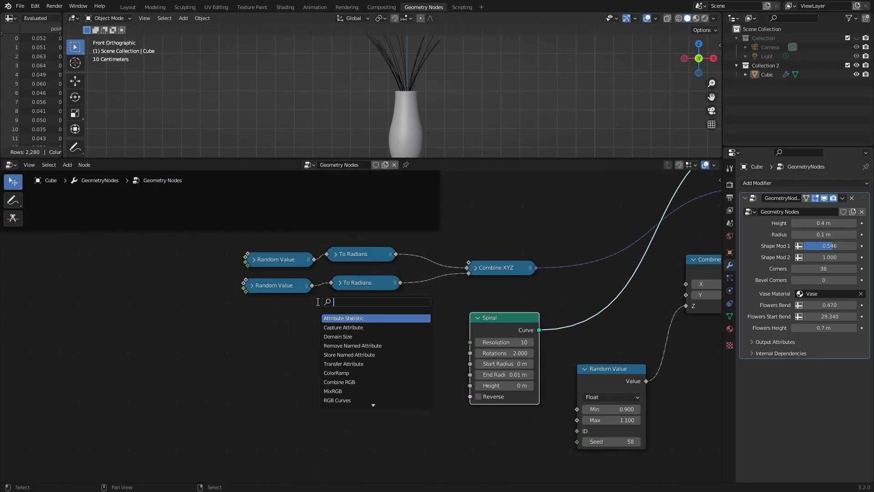
{"action": "type", "text": "group"}
{"action": "key", "text": "Return"}
{"action": "left_click", "coordinate": [326, 335]}
Expose the Spiral's Resolution as a Group Input and rename it Number of Flowers
{"action": "left_click_drag", "start_coordinate": [469, 342], "coordinate": [356, 443]}
{"action": "key", "text": "n"}
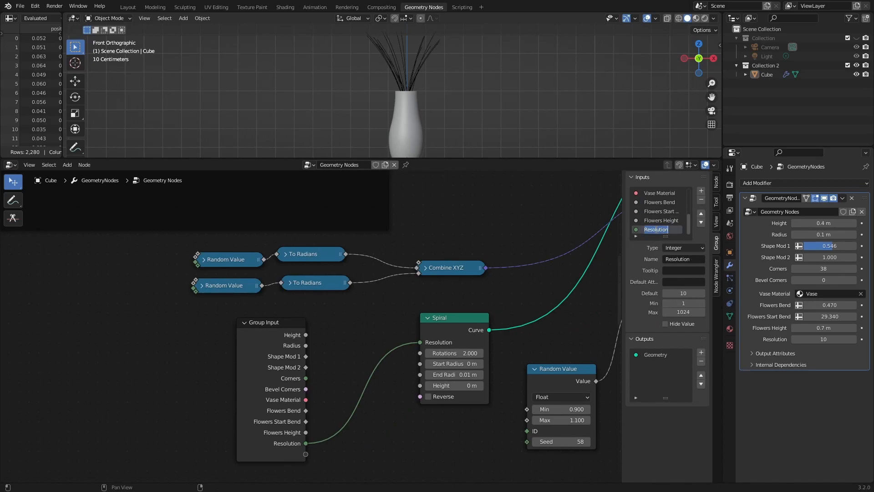
{"action": "type", "text": "rs"}
{"action": "key", "text": "Return"}
{"action": "middle_click_drag", "start_coordinate": [593, 407], "coordinate": [428, 376]}
{"action": "scroll", "coordinate": [428, 376], "scroll_direction": "down", "scroll_amount": 3}
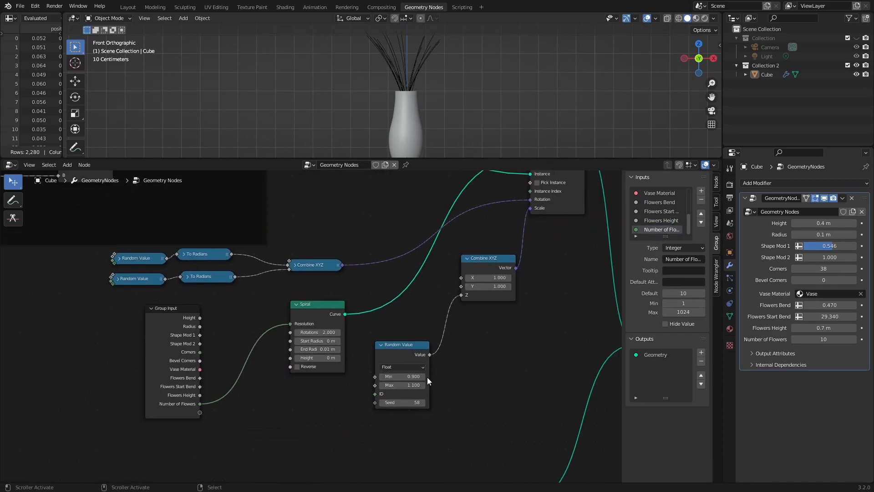
{"action": "left_click_drag", "start_coordinate": [404, 402], "coordinate": [402, 403]}
{"action": "scroll", "coordinate": [392, 91], "scroll_direction": "up", "scroll_amount": 4}
{"action": "left_click_drag", "start_coordinate": [197, 413], "coordinate": [199, 413]}
{"action": "key", "text": "ctrl+z"}
Expand the lower rotation Random Value node and expose its Seed as a Group Input named Flowers Seed
{"action": "middle_click_drag", "start_coordinate": [356, 304], "coordinate": [589, 278]}
{"action": "left_click", "coordinate": [350, 253]}
{"action": "left_click_drag", "start_coordinate": [422, 297], "coordinate": [275, 294]}
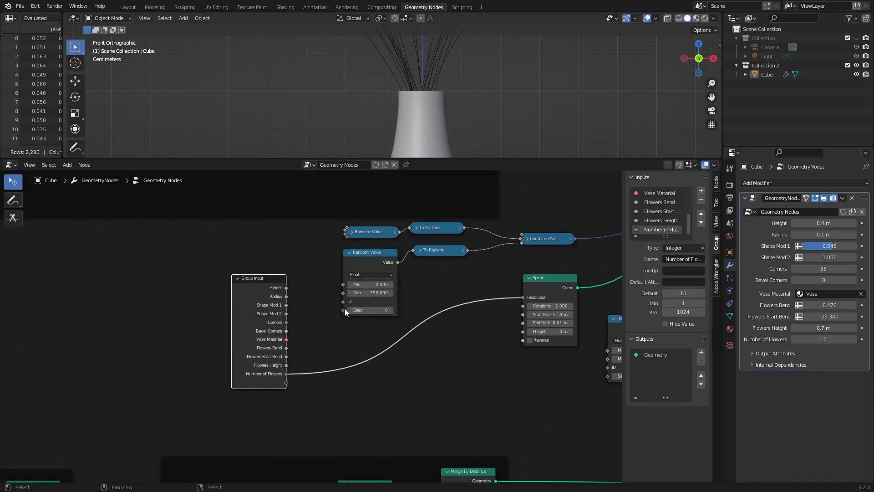
{"action": "left_click_drag", "start_coordinate": [344, 310], "coordinate": [286, 383]}
{"action": "type", "text": "owers"}
{"action": "key", "text": "Return"}
Expand the upper rotation Random Value node, adjust its range, and collapse it again
{"action": "middle_click_drag", "start_coordinate": [460, 273], "coordinate": [471, 331]}
{"action": "scroll", "coordinate": [471, 331], "scroll_direction": "up", "scroll_amount": 3}
{"action": "left_click", "coordinate": [335, 279]}
{"action": "left_click_drag", "start_coordinate": [365, 331], "coordinate": [351, 331]}
{"action": "key", "text": "Return"}
{"action": "left_click", "coordinate": [334, 280]}
Set Flowers Start Bend to 26.62, Flowers Bend to 0.43 and Flowers Seed to 9 in the modifier and check the stems
{"action": "middle_click_drag", "start_coordinate": [433, 98], "coordinate": [519, 110]}
{"action": "left_click_drag", "start_coordinate": [820, 317], "coordinate": [809, 317]}
{"action": "left_click_drag", "start_coordinate": [822, 305], "coordinate": [823, 305]}
{"action": "scroll", "coordinate": [464, 93], "scroll_direction": "down", "scroll_amount": 2}
{"action": "middle_click_drag", "start_coordinate": [464, 94], "coordinate": [398, 97]}
Expose the Spiral's End Radius as a Group Input named Flowers Radius and enlarge the 3D viewport
{"action": "scroll", "coordinate": [547, 392], "scroll_direction": "down", "scroll_amount": 2}
{"action": "middle_click_drag", "start_coordinate": [565, 401], "coordinate": [499, 312]}
{"action": "scroll", "coordinate": [404, 347], "scroll_direction": "up", "scroll_amount": 2}
{"action": "left_click_drag", "start_coordinate": [499, 313], "coordinate": [200, 398]}
{"action": "key", "text": "Return"}
{"action": "left_click_drag", "start_coordinate": [453, 158], "coordinate": [454, 222]}
Try other Flowers Radius and vase Radius values in the modifier, and undo both changes
{"action": "left_click_drag", "start_coordinate": [822, 362], "coordinate": [826, 362]}
{"action": "left_click_drag", "start_coordinate": [814, 236], "coordinate": [821, 236]}
{"action": "middle_click_drag", "start_coordinate": [364, 130], "coordinate": [381, 120]}
{"action": "key", "text": "ctrl+z"}
{"action": "key", "text": "ctrl+z"}
{"action": "scroll", "coordinate": [548, 146], "scroll_direction": "up", "scroll_amount": 3}
{"action": "middle_click_drag", "start_coordinate": [514, 143], "coordinate": [457, 138]}
{"action": "scroll", "coordinate": [457, 139], "scroll_direction": "down", "scroll_amount": 2}
{"action": "key", "text": "KP_1"}
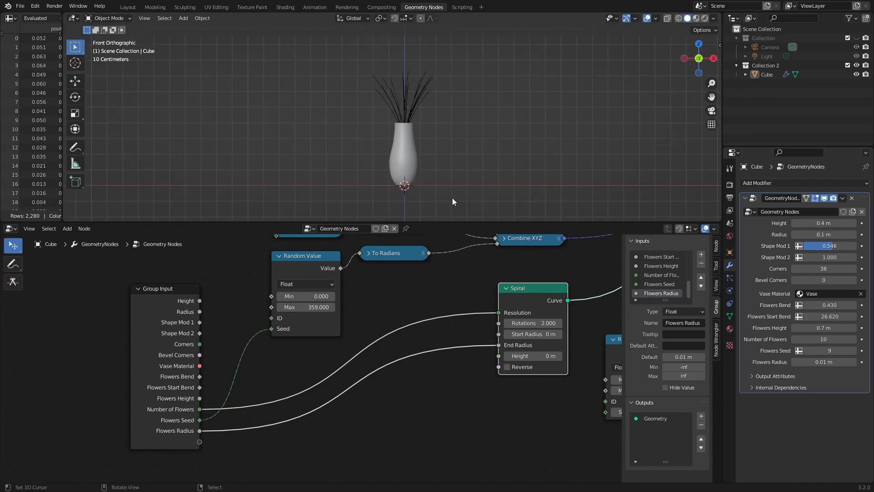
Move the Join Geometry, Set Shade Smooth and Group Output nodes farther along to free space after Instance on Points
{"action": "scroll", "coordinate": [410, 364], "scroll_direction": "down", "scroll_amount": 10}
{"action": "middle_click_drag", "start_coordinate": [363, 380], "coordinate": [230, 363]}
{"action": "left_click_drag", "start_coordinate": [499, 310], "coordinate": [309, 444]}
{"action": "left_click_drag", "start_coordinate": [344, 339], "coordinate": [577, 322]}
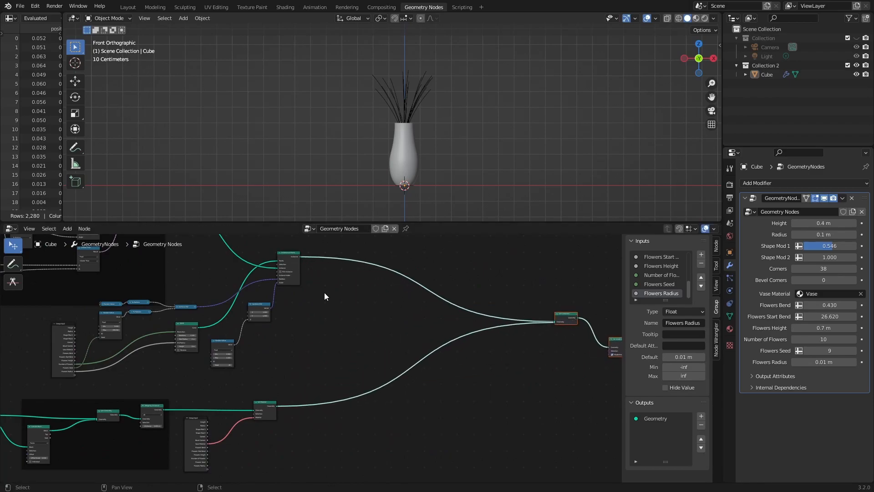
Insert a Curve to Mesh node between Instance on Points and Join Geometry
{"action": "scroll", "coordinate": [325, 296], "scroll_direction": "up", "scroll_amount": 5}
{"action": "middle_click_drag", "start_coordinate": [420, 405], "coordinate": [272, 403]}
{"action": "middle_click_drag", "start_coordinate": [392, 395], "coordinate": [259, 355]}
{"action": "key", "text": "shift+a"}
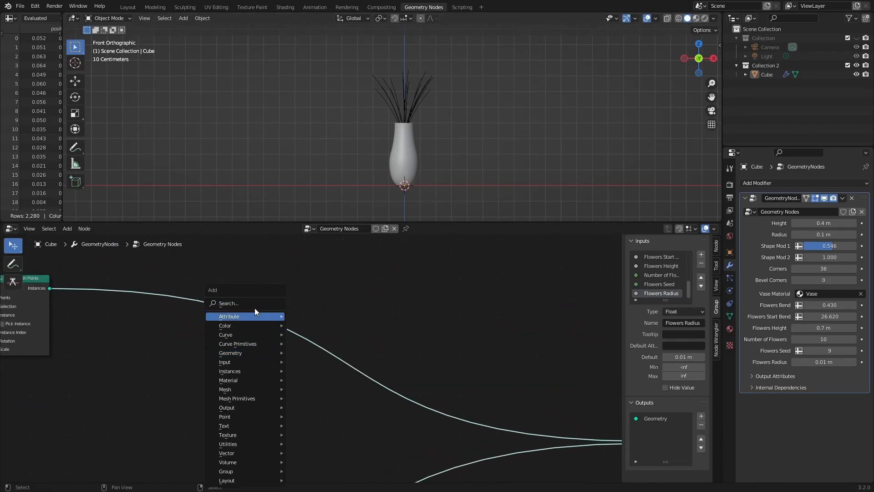
{"action": "left_click", "coordinate": [246, 304]}
{"action": "type", "text": "curve t"}
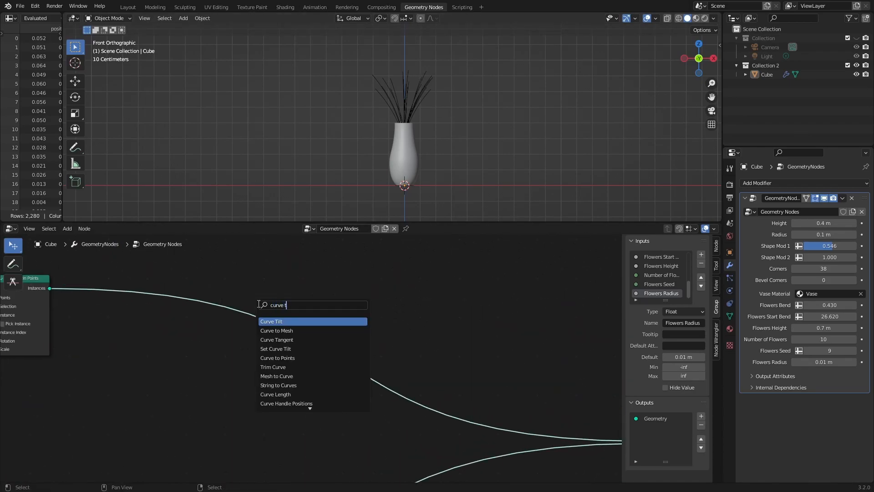
{"action": "left_click", "coordinate": [283, 321]}
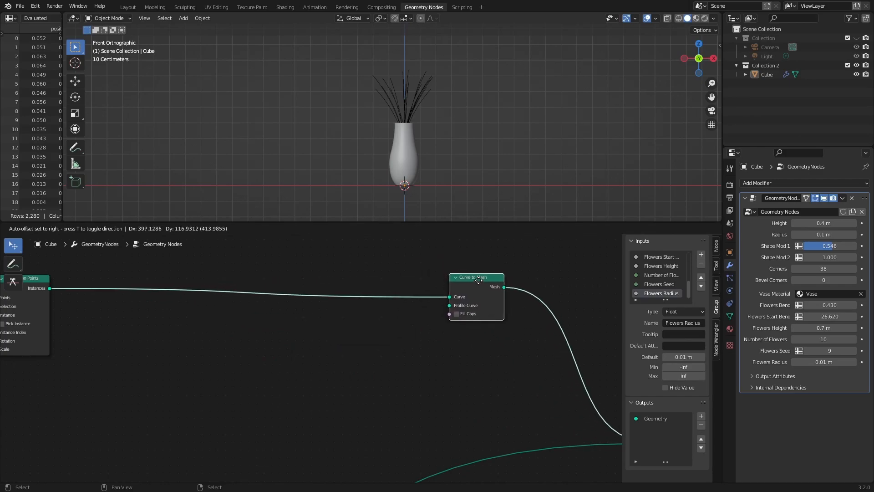
{"action": "left_click", "coordinate": [449, 273]}
Add a Curve Circle with Resolution 6 and Radius 0.003 m and connect it to Curve to Mesh's Profile Curve
{"action": "key", "text": "shift+a"}
{"action": "mouse_move", "coordinate": [288, 343]}
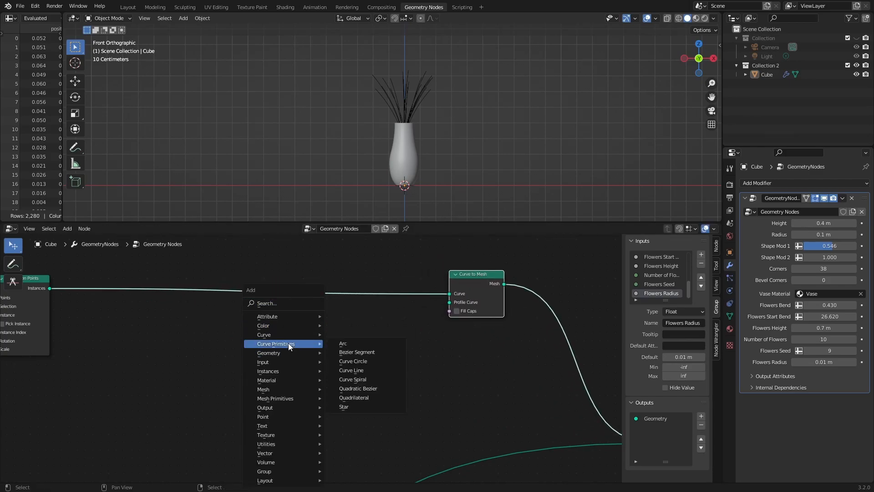
{"action": "left_click", "coordinate": [361, 363]}
{"action": "left_click", "coordinate": [350, 314]}
{"action": "scroll", "coordinate": [450, 353], "scroll_direction": "up", "scroll_amount": 2}
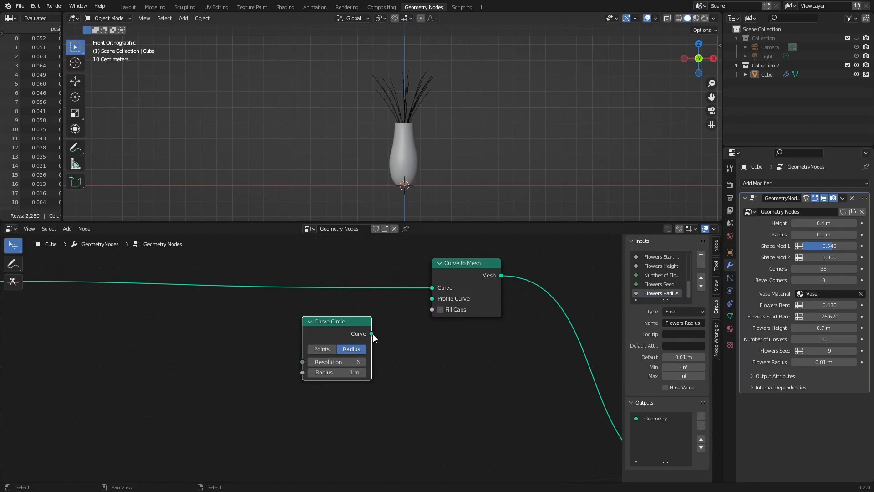
{"action": "left_click_drag", "start_coordinate": [433, 310], "coordinate": [432, 299]}
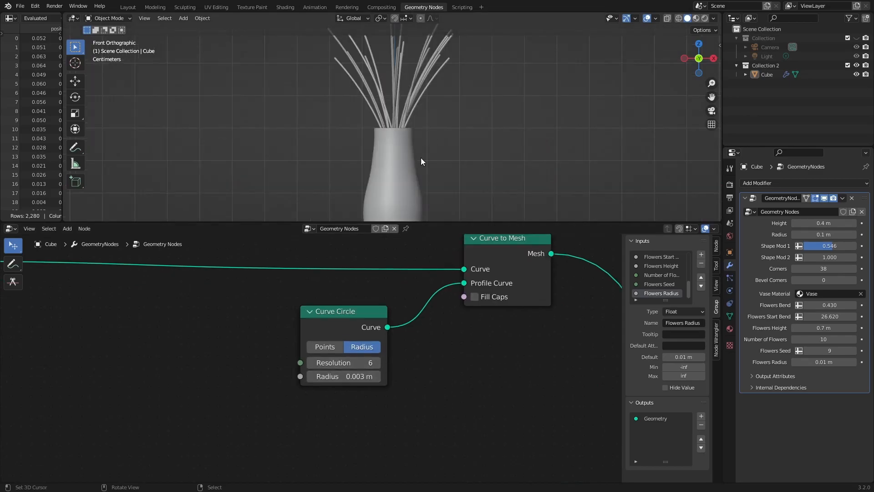
{"action": "scroll", "coordinate": [439, 97], "scroll_direction": "down", "scroll_amount": 2}
{"action": "middle_click_drag", "start_coordinate": [443, 117], "coordinate": [459, 101], "text": "shift"}
Move the Curve to Mesh and Curve Circle nodes together farther from Instance on Points
{"action": "scroll", "coordinate": [400, 333], "scroll_direction": "down", "scroll_amount": 3}
{"action": "middle_click_drag", "start_coordinate": [413, 348], "coordinate": [438, 377]}
{"action": "left_click_drag", "start_coordinate": [500, 281], "coordinate": [347, 412]}
{"action": "left_click_drag", "start_coordinate": [354, 359], "coordinate": [421, 349]}
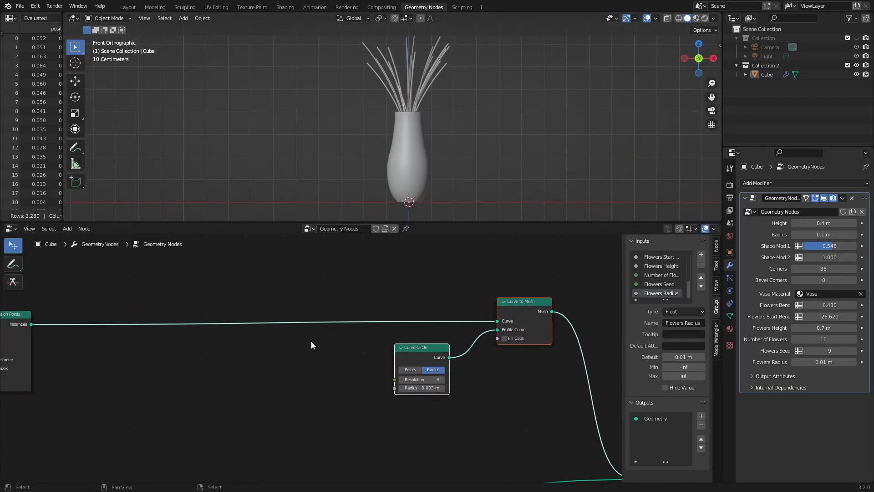
Insert a Set Curve Radius node between Instance on Points and Curve to Mesh
{"action": "middle_click_drag", "start_coordinate": [239, 358], "coordinate": [362, 384]}
{"action": "key", "text": "shift+a"}
{"action": "left_click", "coordinate": [313, 301]}
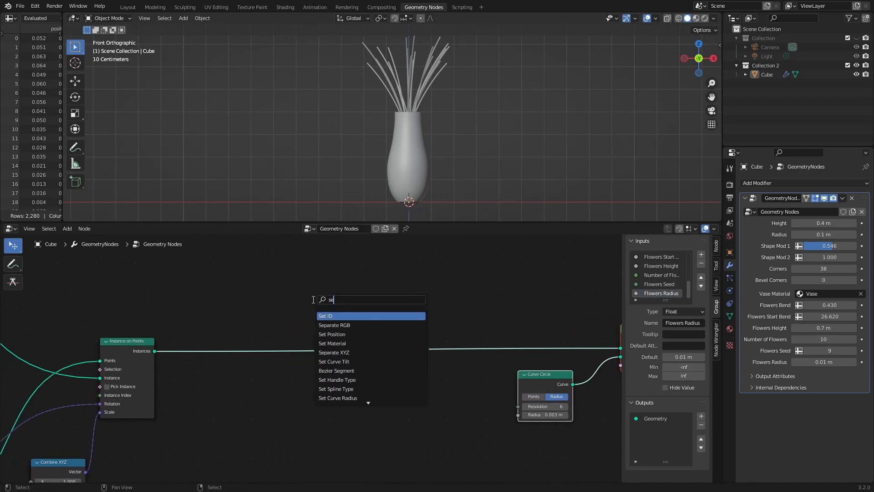
{"action": "left_click", "coordinate": [337, 324]}
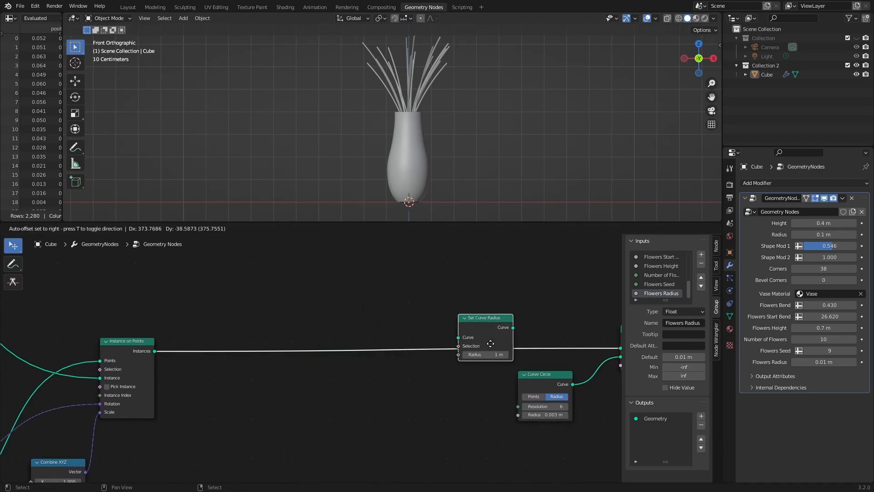
{"action": "left_click", "coordinate": [480, 334]}
Add a Spline Parameter node in the free space just after Instance on Points
{"action": "key", "text": "shift+a"}
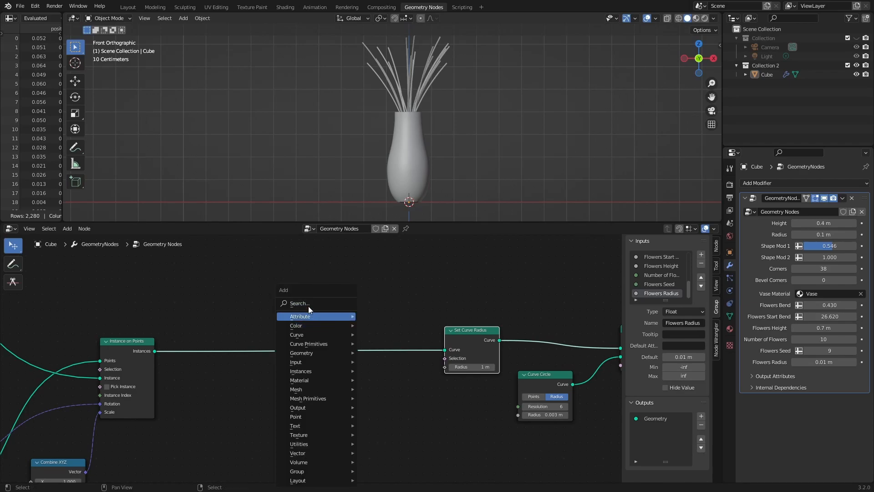
{"action": "left_click", "coordinate": [310, 302]}
{"action": "type", "text": "spli"}
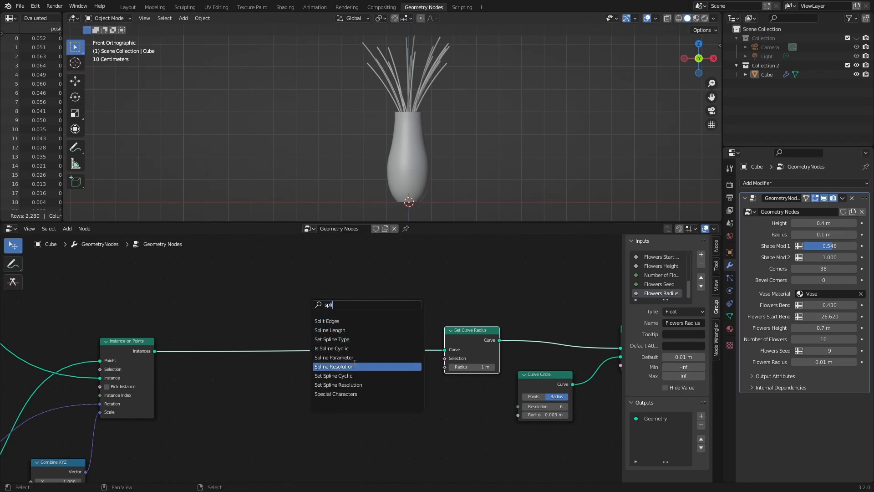
{"action": "left_click", "coordinate": [348, 357]}
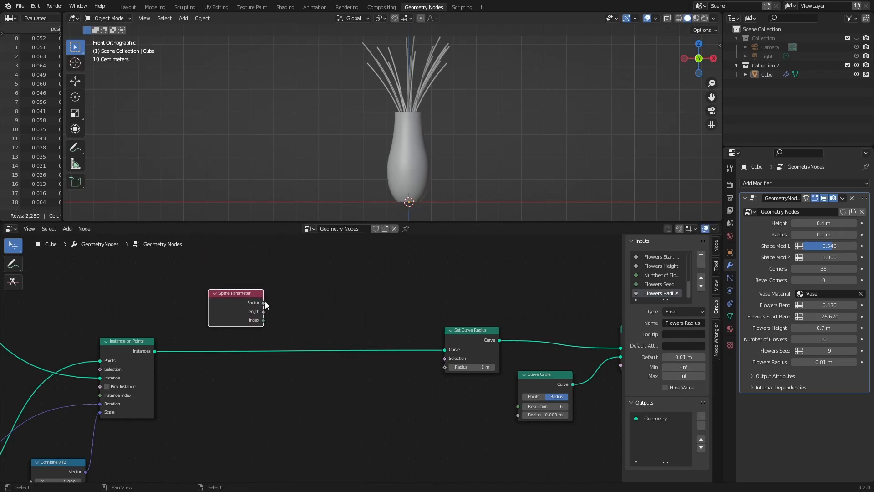
{"action": "left_click_drag", "start_coordinate": [242, 311], "coordinate": [215, 404]}
Add a Map Range node linking Spline Parameter's Factor to the Radius of Set Curve Radius
{"action": "key", "text": "shift+a"}
{"action": "left_click", "coordinate": [352, 303]}
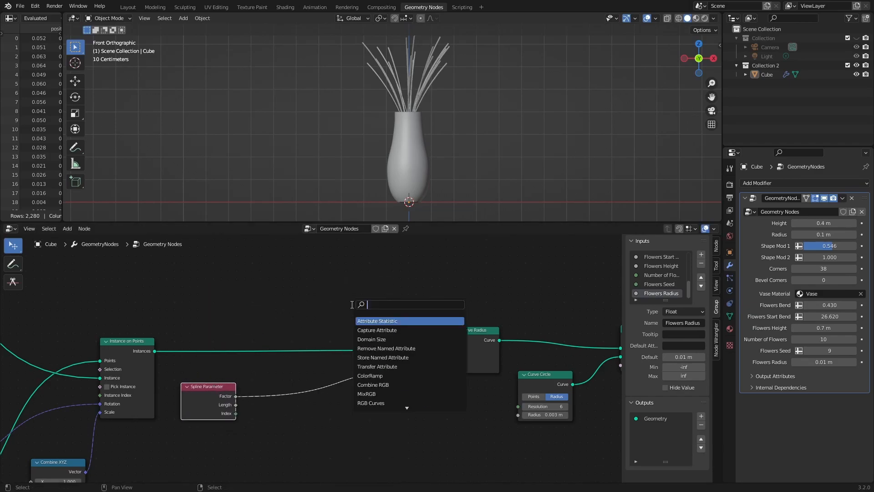
{"action": "type", "text": "map"}
{"action": "key", "text": "Return"}
{"action": "left_click", "coordinate": [360, 391]}
{"action": "scroll", "coordinate": [360, 400], "scroll_direction": "up", "scroll_amount": 2}
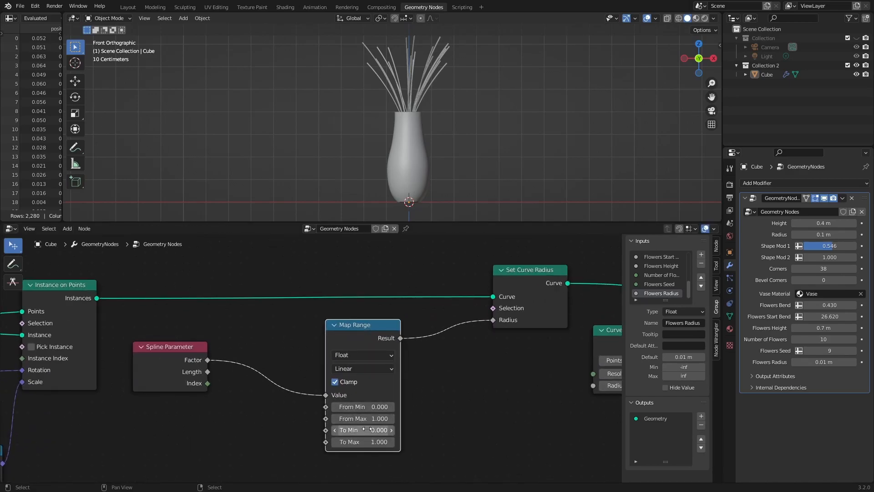
Set Map Range's To Min to 1.000 and To Max to 0.400, and reduce To Max slightly while checking the stems' taper
{"action": "key", "text": "Return"}
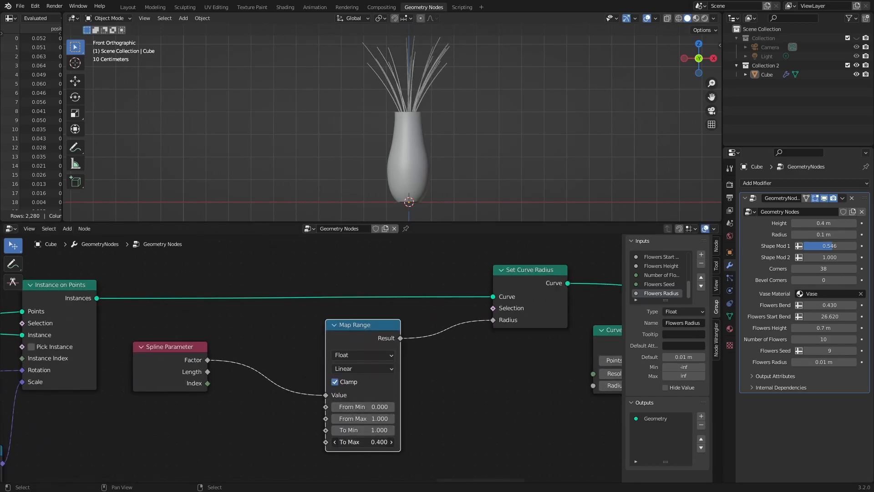
{"action": "scroll", "coordinate": [435, 173], "scroll_direction": "up", "scroll_amount": 7}
{"action": "middle_click_drag", "start_coordinate": [459, 141], "coordinate": [421, 155]}
{"action": "left_click_drag", "start_coordinate": [386, 442], "coordinate": [381, 442]}
{"action": "scroll", "coordinate": [371, 135], "scroll_direction": "down", "scroll_amount": 2}
{"action": "middle_click_drag", "start_coordinate": [371, 136], "coordinate": [397, 132]}
Enable Fill Caps on Curve to Mesh and hide the node editor's sidebar
{"action": "scroll", "coordinate": [455, 422], "scroll_direction": "down", "scroll_amount": 3}
{"action": "middle_click_drag", "start_coordinate": [433, 413], "coordinate": [398, 380]}
{"action": "scroll", "coordinate": [455, 337], "scroll_direction": "down", "scroll_amount": 3}
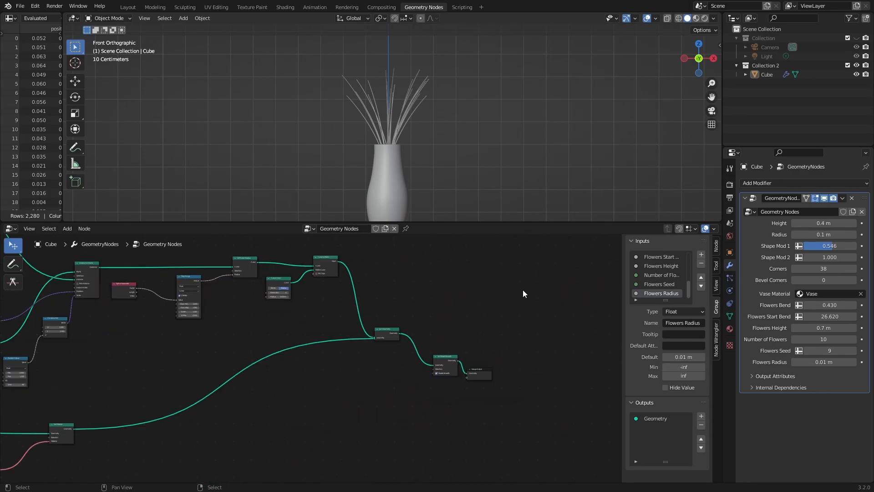
{"action": "key", "text": "n"}
{"action": "scroll", "coordinate": [345, 261], "scroll_direction": "up", "scroll_amount": 2}
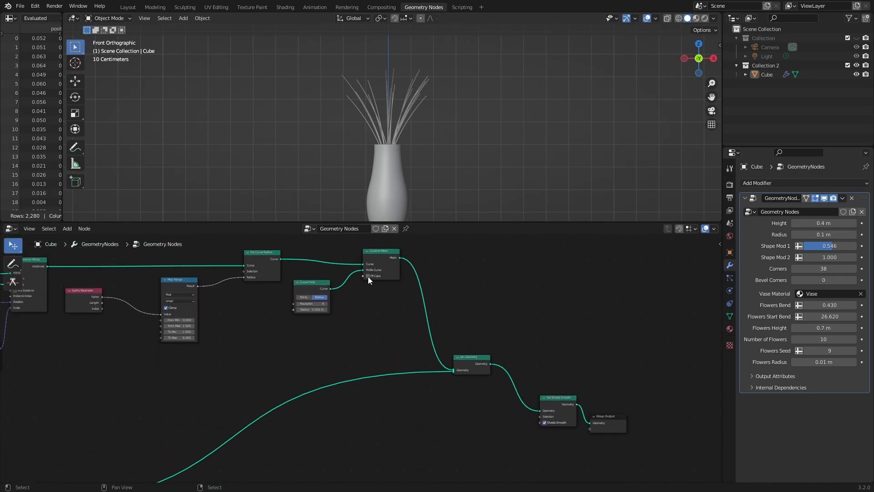
{"action": "scroll", "coordinate": [369, 277], "scroll_direction": "down", "scroll_amount": 2}
Move the stem radius, curve-to-mesh, join and output nodes together farther from Instance on Points
{"action": "left_click_drag", "start_coordinate": [611, 265], "coordinate": [135, 487]}
{"action": "key", "text": "g"}
{"action": "left_click", "coordinate": [401, 358]}
Add a second Instance on Points node and feed its Points from a reroute on the first one's Instances link
{"action": "middle_click_drag", "start_coordinate": [236, 346], "coordinate": [315, 450]}
{"action": "scroll", "coordinate": [300, 354], "scroll_direction": "up", "scroll_amount": 5}
{"action": "key", "text": "shift+a"}
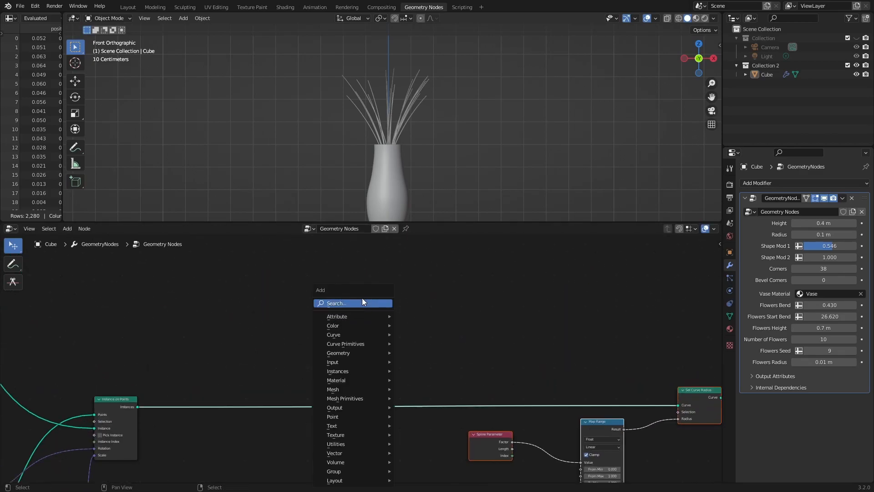
{"action": "type", "text": "inst"}
{"action": "key", "text": "Down"}
{"action": "key", "text": "Down"}
{"action": "key", "text": "Down"}
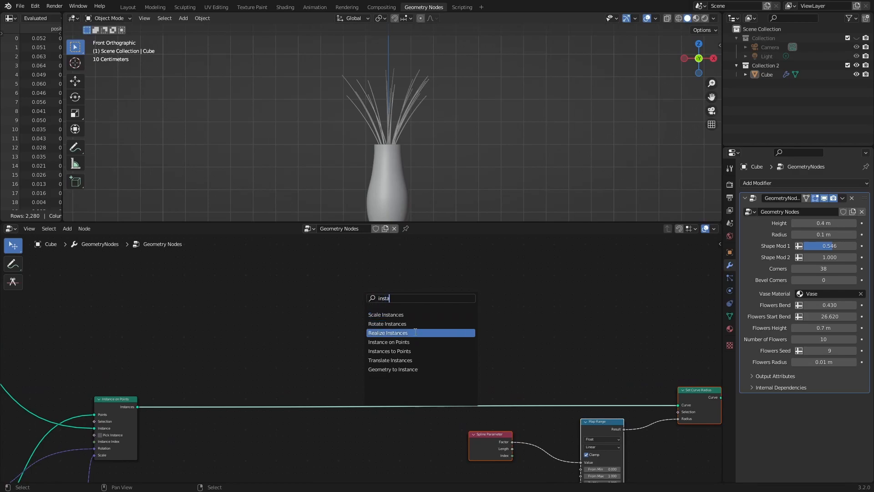
{"action": "key", "text": "Return"}
{"action": "left_click", "coordinate": [380, 311]}
{"action": "right_click_drag", "start_coordinate": [252, 401], "coordinate": [252, 415], "text": "shift"}
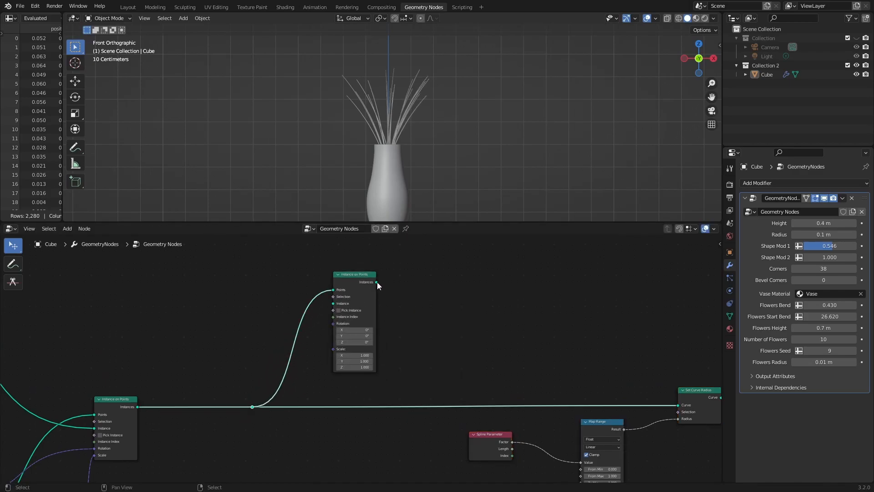
Move Set Shade Smooth and Group Output farther along to free space beyond Join Geometry
{"action": "scroll", "coordinate": [465, 319], "scroll_direction": "down", "scroll_amount": 5}
{"action": "middle_click_drag", "start_coordinate": [506, 337], "coordinate": [254, 276]}
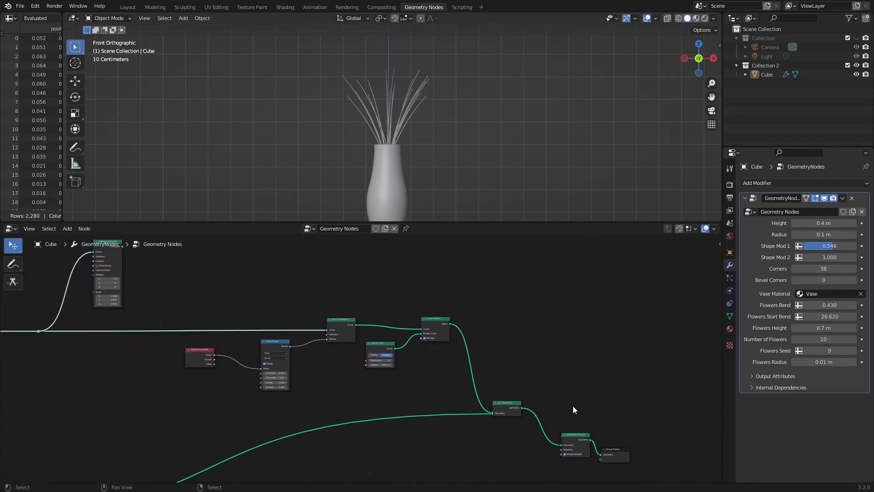
{"action": "left_click_drag", "start_coordinate": [646, 387], "coordinate": [565, 483]}
{"action": "left_click_drag", "start_coordinate": [566, 449], "coordinate": [664, 258]}
Insert a duplicate Join Geometry before Set Shade Smooth and connect the second Instance on Points to it
{"action": "left_click", "coordinate": [498, 407]}
{"action": "key", "text": "shift+d"}
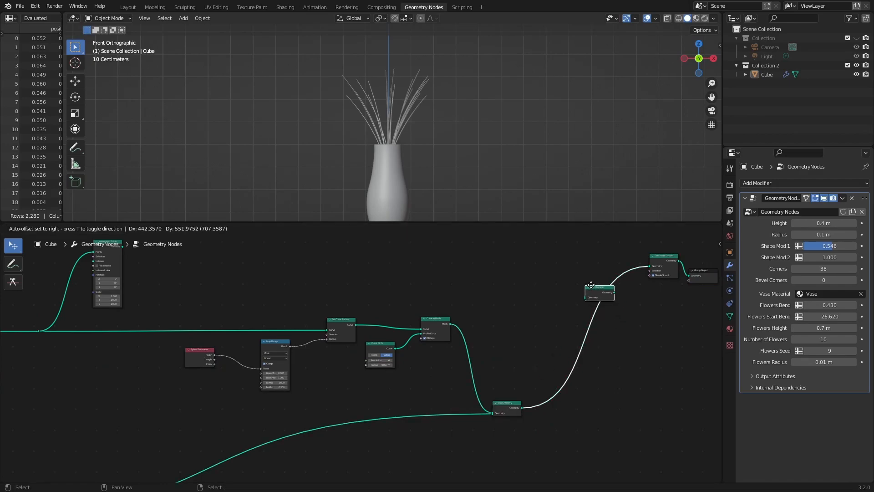
{"action": "left_click", "coordinate": [587, 262]}
{"action": "middle_click_drag", "start_coordinate": [141, 238], "coordinate": [177, 288]}
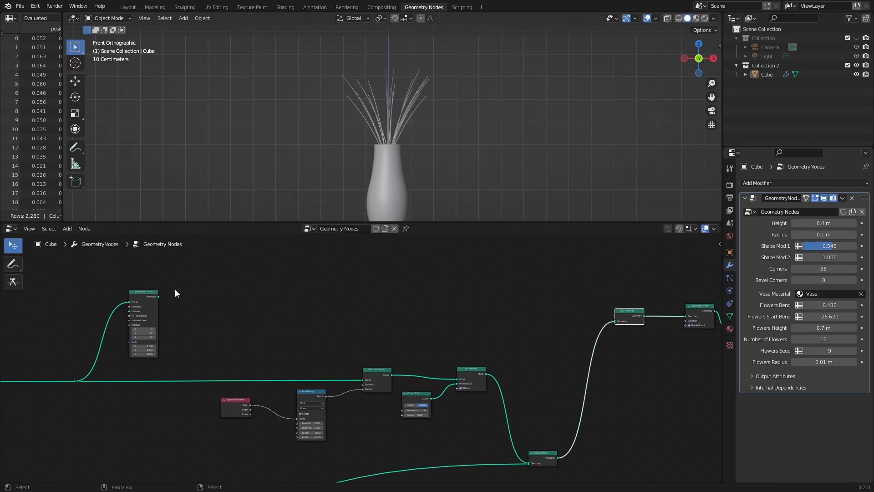
{"action": "left_click_drag", "start_coordinate": [158, 296], "coordinate": [615, 321]}
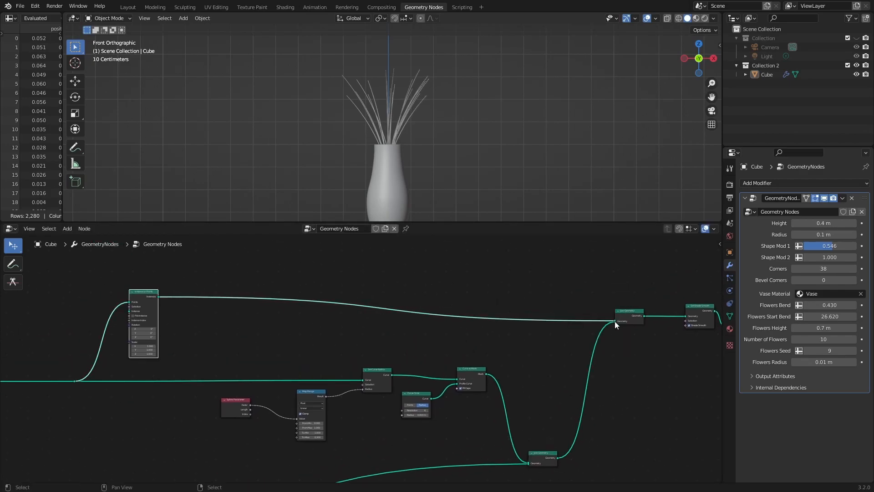
Add an Ico Sphere node and connect its Mesh to the second Instance on Points' Instance input
{"action": "middle_click_drag", "start_coordinate": [310, 318], "coordinate": [556, 336]}
{"action": "scroll", "coordinate": [304, 340], "scroll_direction": "up", "scroll_amount": 8}
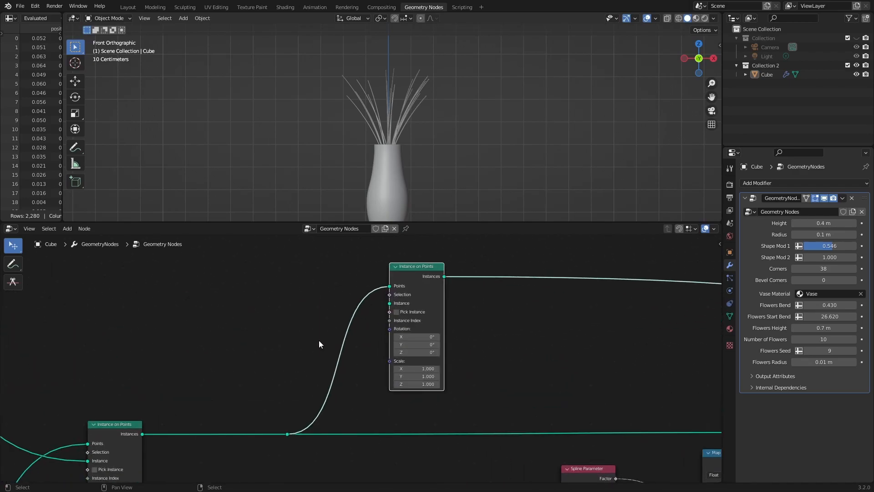
{"action": "middle_click_drag", "start_coordinate": [300, 322], "coordinate": [365, 372]}
{"action": "key", "text": "shift+a"}
{"action": "mouse_move", "coordinate": [274, 400]}
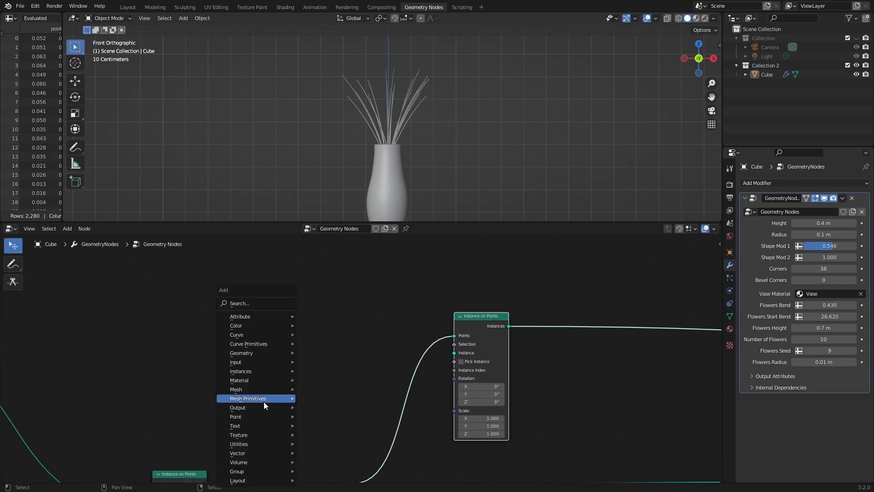
{"action": "left_click", "coordinate": [328, 434]}
{"action": "left_click", "coordinate": [271, 308]}
{"action": "left_click_drag", "start_coordinate": [453, 353], "coordinate": [454, 352]}
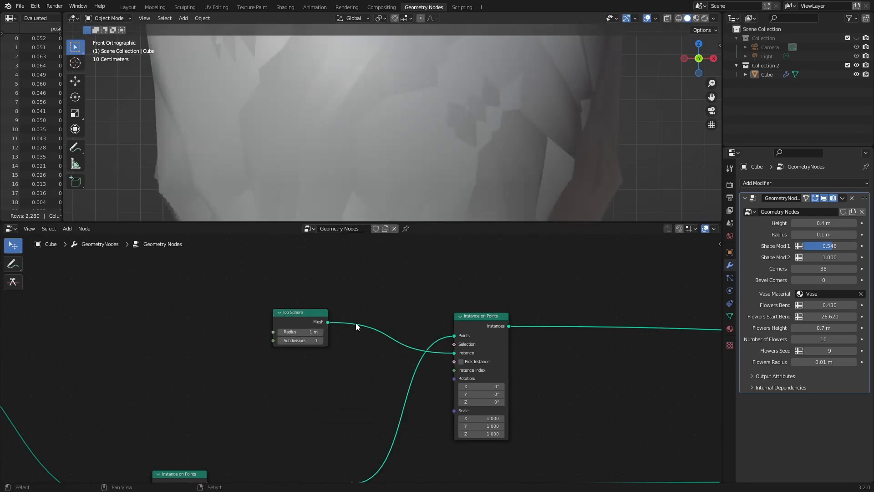
Set the Ico Sphere's Radius to 0.015 m and Subdivisions to 3, and shift the node away from Instance on Points
{"action": "left_click_drag", "start_coordinate": [297, 322], "coordinate": [290, 345]}
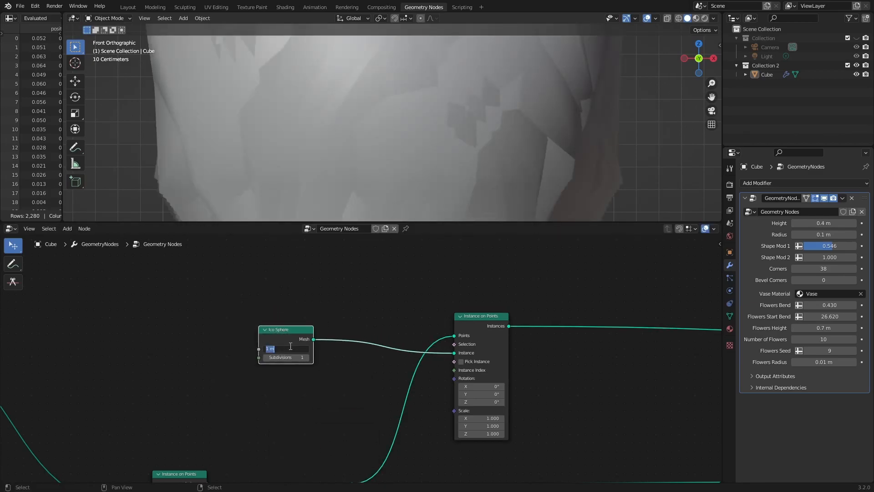
{"action": "key", "text": "Return"}
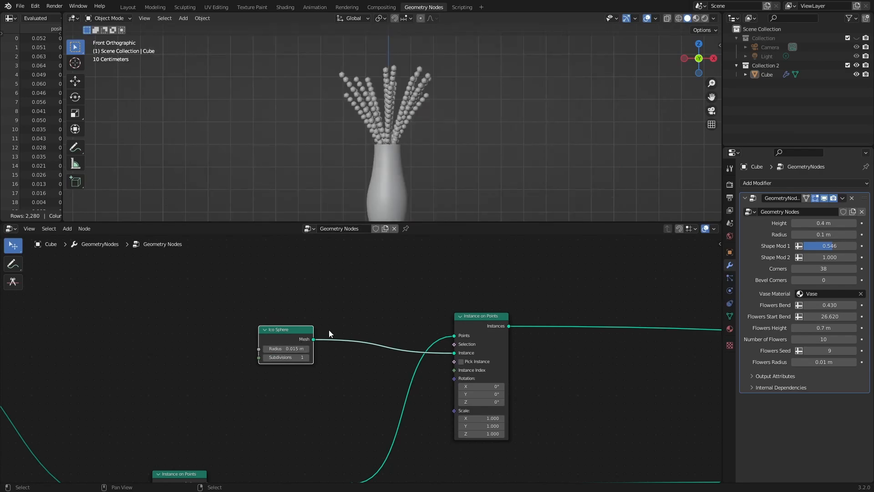
{"action": "scroll", "coordinate": [427, 119], "scroll_direction": "up", "scroll_amount": 4}
{"action": "left_click", "coordinate": [308, 357]}
{"action": "left_click", "coordinate": [307, 356]}
{"action": "left_click_drag", "start_coordinate": [294, 337], "coordinate": [253, 292]}
{"action": "scroll", "coordinate": [334, 367], "scroll_direction": "up", "scroll_amount": 1}
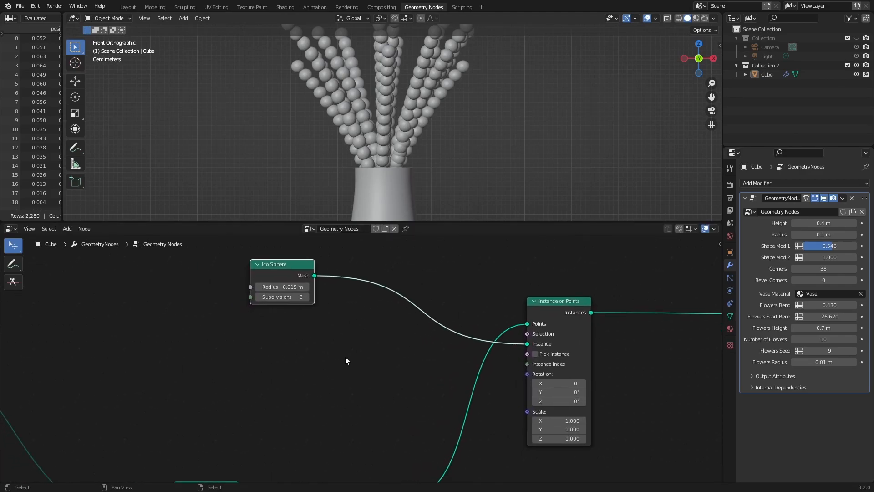
Add an Index node below the Ico Sphere node
{"action": "key", "text": "shift+a"}
{"action": "left_click", "coordinate": [314, 261]}
{"action": "type", "text": "index"}
{"action": "key", "text": "Return"}
{"action": "left_click", "coordinate": [296, 356]}
Add an Integer Compare node with Index feeding A and its Result driving the second Instance on Points' Selection
{"action": "key", "text": "shift+a"}
{"action": "left_click", "coordinate": [320, 302]}
{"action": "type", "text": "comp"}
{"action": "key", "text": "Return"}
{"action": "left_click", "coordinate": [363, 344]}
{"action": "left_click", "coordinate": [367, 359]}
{"action": "left_click", "coordinate": [364, 380]}
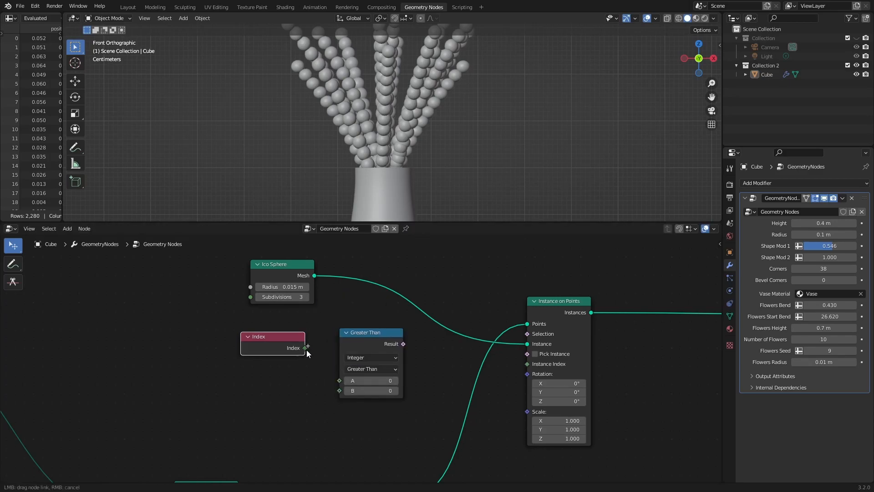
{"action": "left_click_drag", "start_coordinate": [338, 380], "coordinate": [339, 380]}
{"action": "left_click", "coordinate": [403, 345]}
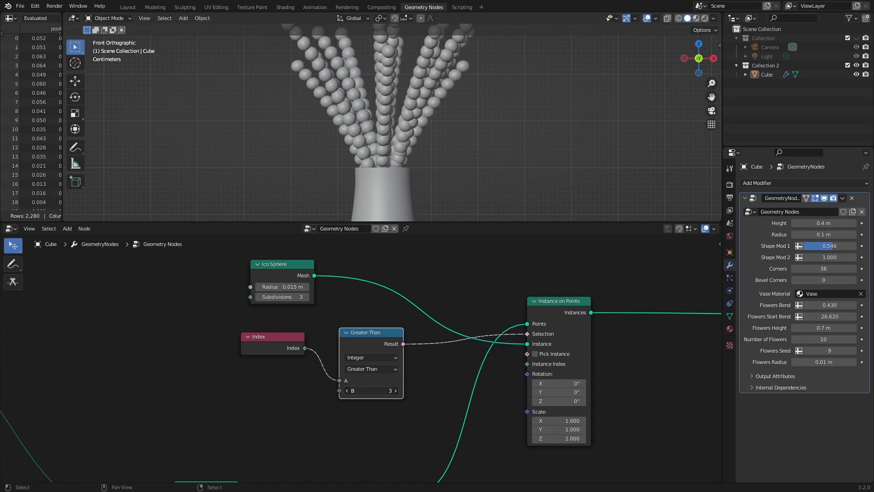
Switch the Compare node's operation to Equal and set B to 29
{"action": "left_click_drag", "start_coordinate": [371, 391], "coordinate": [381, 390]}
{"action": "left_click", "coordinate": [379, 371]}
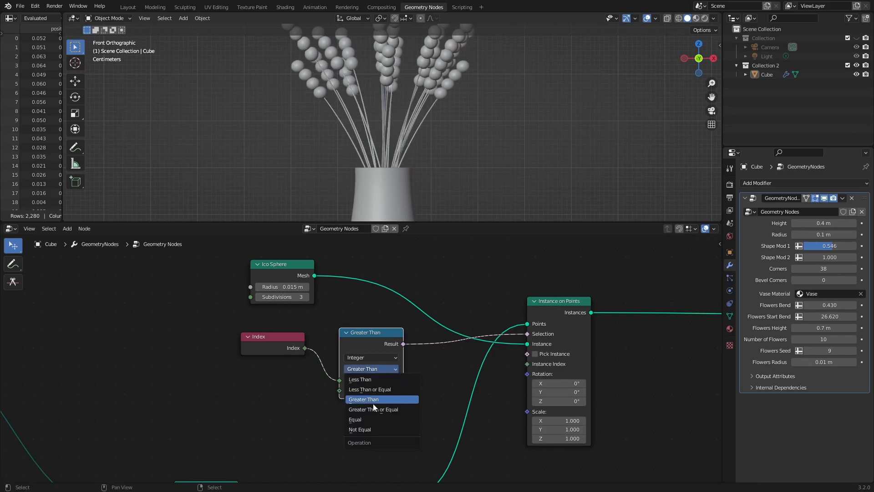
{"action": "left_click", "coordinate": [371, 419]}
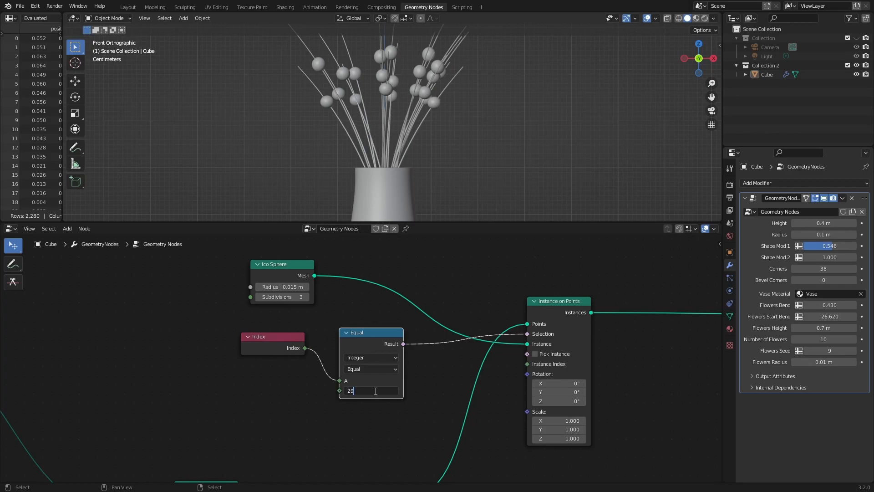
{"action": "key", "text": "Return"}
Align the Index node beneath the Ico Sphere and collapse the Equal node
{"action": "mouse_move", "coordinate": [291, 336]}
{"action": "left_mouse_down"}
{"action": "mouse_move", "coordinate": [286, 345]}
{"action": "mouse_move", "coordinate": [301, 327]}
{"action": "left_mouse_up"}
{"action": "left_click", "coordinate": [346, 333]}
{"action": "scroll", "coordinate": [399, 97], "scroll_direction": "down", "scroll_amount": 2}
{"action": "middle_click_drag", "start_coordinate": [399, 95], "coordinate": [320, 117]}
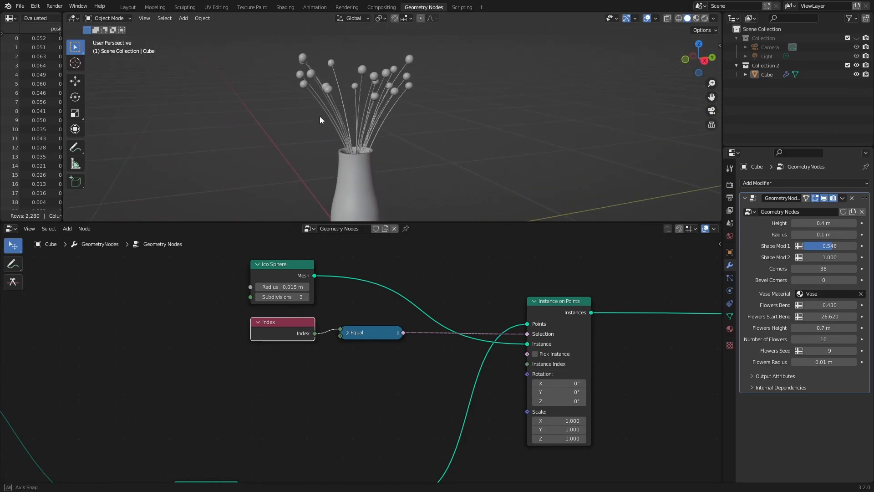
Set the second Instance on Points' Z scale to 1.400 to elongate the flower heads
{"action": "middle_click_drag", "start_coordinate": [438, 409], "coordinate": [400, 331]}
{"action": "scroll", "coordinate": [482, 328], "scroll_direction": "up", "scroll_amount": 2}
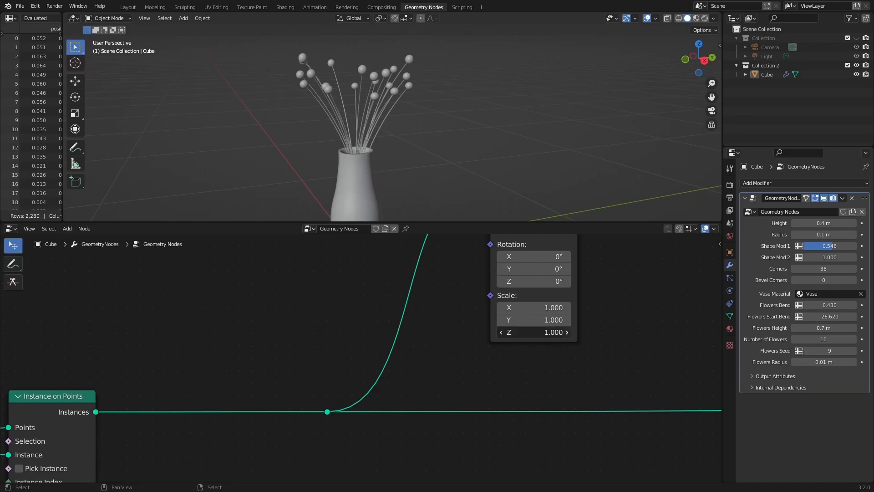
{"action": "left_click", "coordinate": [566, 331]}
{"action": "left_click", "coordinate": [566, 331]}
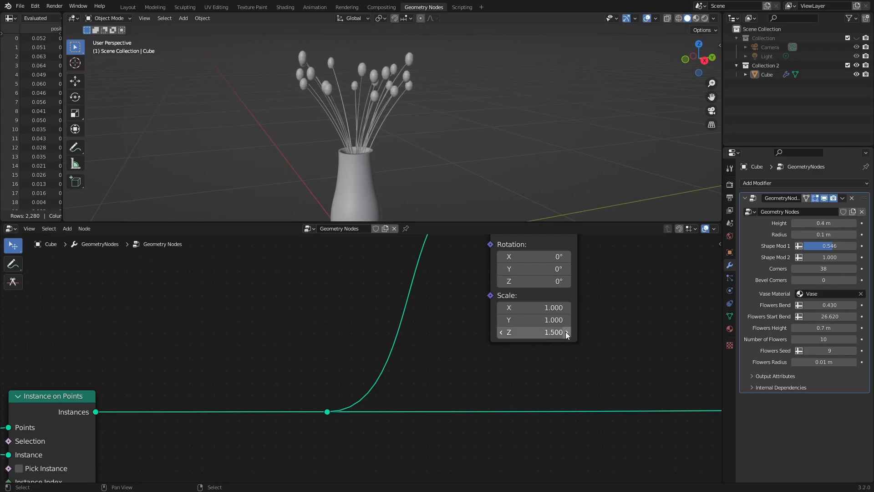
{"action": "scroll", "coordinate": [345, 64], "scroll_direction": "up", "scroll_amount": 3}
{"action": "left_click_drag", "start_coordinate": [345, 63], "coordinate": [388, 87], "text": "alt"}
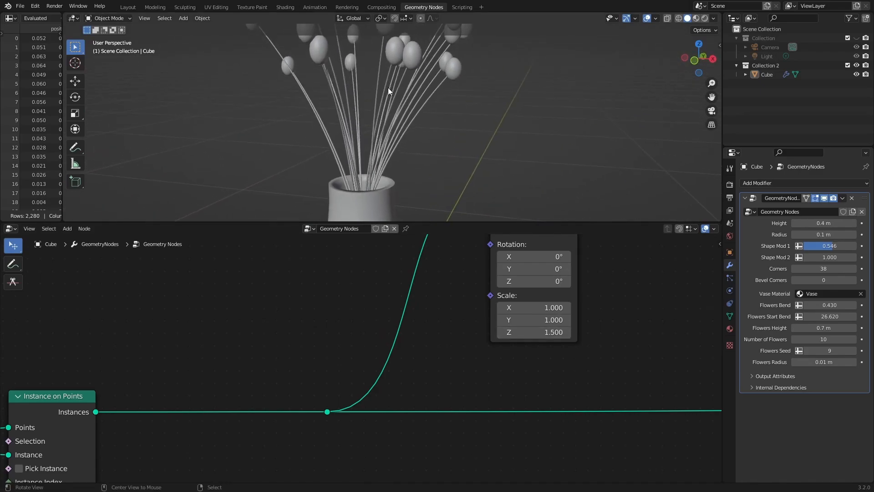
{"action": "scroll", "coordinate": [400, 110], "scroll_direction": "down", "scroll_amount": 2}
{"action": "left_click", "coordinate": [501, 333]}
Add a Curve Tangent node below the Index node
{"action": "scroll", "coordinate": [378, 306], "scroll_direction": "down", "scroll_amount": 1}
{"action": "middle_click_drag", "start_coordinate": [378, 303], "coordinate": [377, 332]}
{"action": "scroll", "coordinate": [317, 312], "scroll_direction": "up", "scroll_amount": 2}
{"action": "middle_click_drag", "start_coordinate": [320, 313], "coordinate": [404, 317]}
{"action": "key", "text": "shift+a"}
{"action": "left_click", "coordinate": [361, 307]}
{"action": "type", "text": "curve ta"}
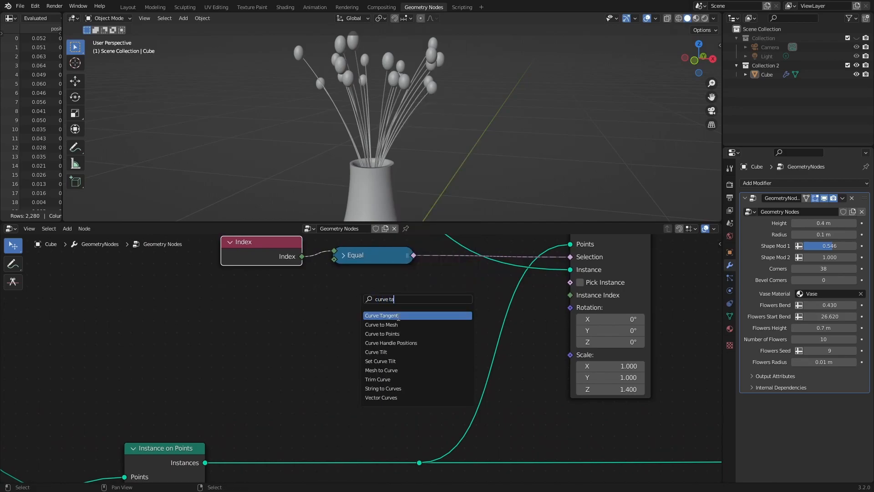
{"action": "left_click", "coordinate": [398, 317]}
{"action": "left_click", "coordinate": [253, 342]}
Add an Align Euler to Vector node between Curve Tangent and the second Instance on Points
{"action": "key", "text": "shift+a"}
{"action": "left_click", "coordinate": [326, 305]}
{"action": "type", "text": "eul"}
{"action": "left_click", "coordinate": [370, 330]}
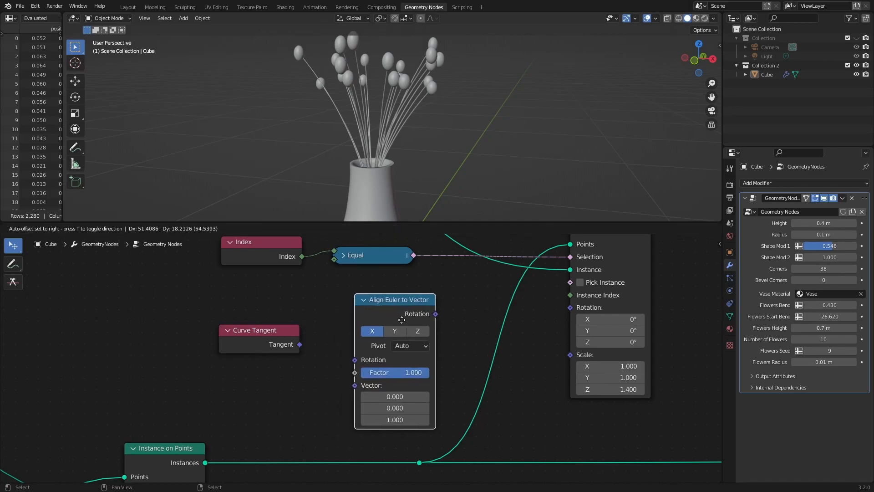
{"action": "left_click", "coordinate": [412, 313]}
Link Tangent through Align Euler to Vector's Vector input to the second Instance on Points' Rotation, choosing the Y axis
{"action": "left_click_drag", "start_coordinate": [299, 346], "coordinate": [380, 378]}
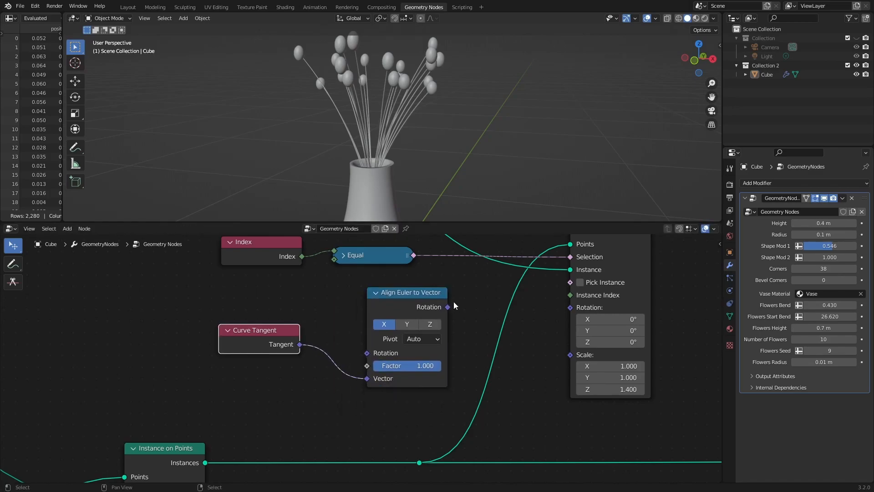
{"action": "left_click_drag", "start_coordinate": [448, 306], "coordinate": [570, 307]}
{"action": "left_click_drag", "start_coordinate": [448, 154], "coordinate": [460, 210], "text": "alt"}
{"action": "left_click", "coordinate": [408, 324]}
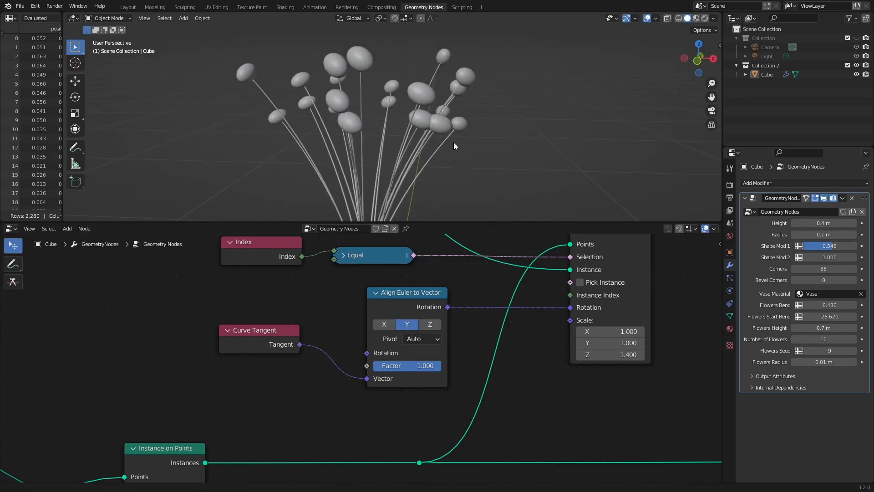
Switch the flower heads' Align Euler to Vector node to the Z axis and view the vase from the front
{"action": "left_click", "coordinate": [429, 324]}
{"action": "middle_click_drag", "start_coordinate": [451, 150], "coordinate": [427, 133]}
{"action": "key", "text": "KP_1"}
Add a third Instance on Points node after the flower heads' Instance on Points
{"action": "scroll", "coordinate": [474, 379], "scroll_direction": "down", "scroll_amount": 3}
{"action": "middle_click_drag", "start_coordinate": [543, 406], "coordinate": [275, 433]}
{"action": "scroll", "coordinate": [330, 357], "scroll_direction": "up", "scroll_amount": 3}
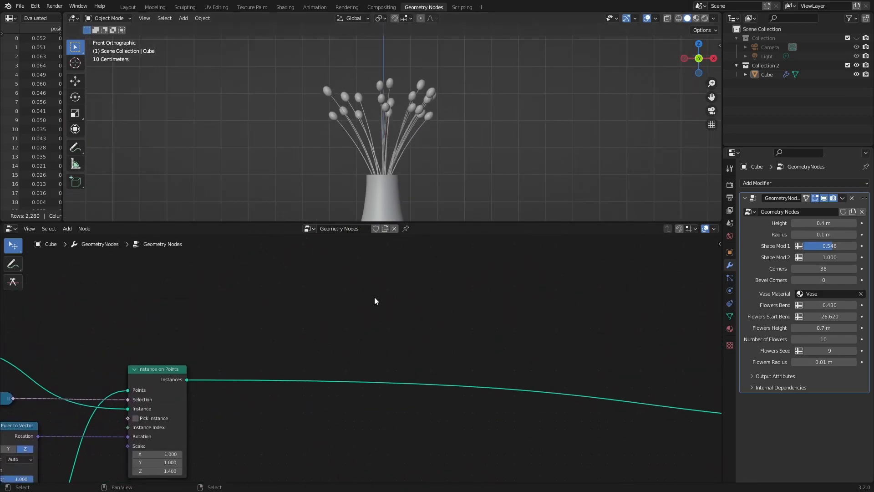
{"action": "key", "text": "shift+a"}
{"action": "type", "text": "insta"}
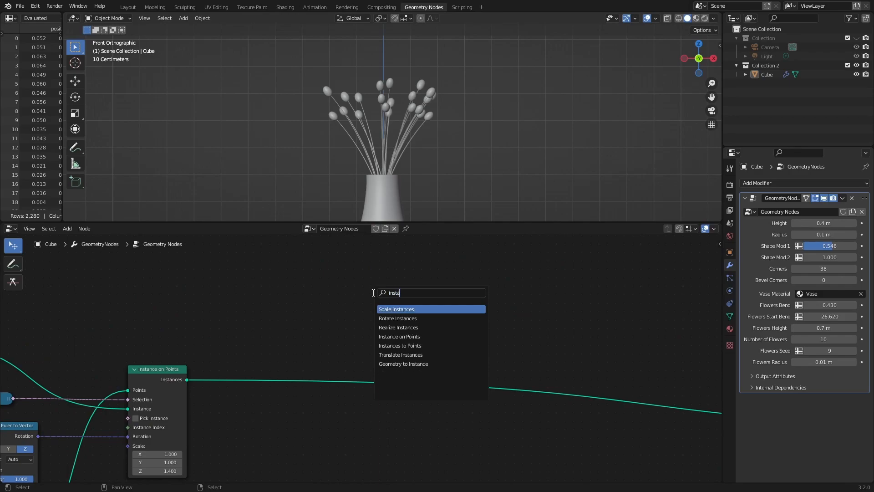
{"action": "key", "text": "Down"}
{"action": "key", "text": "Down"}
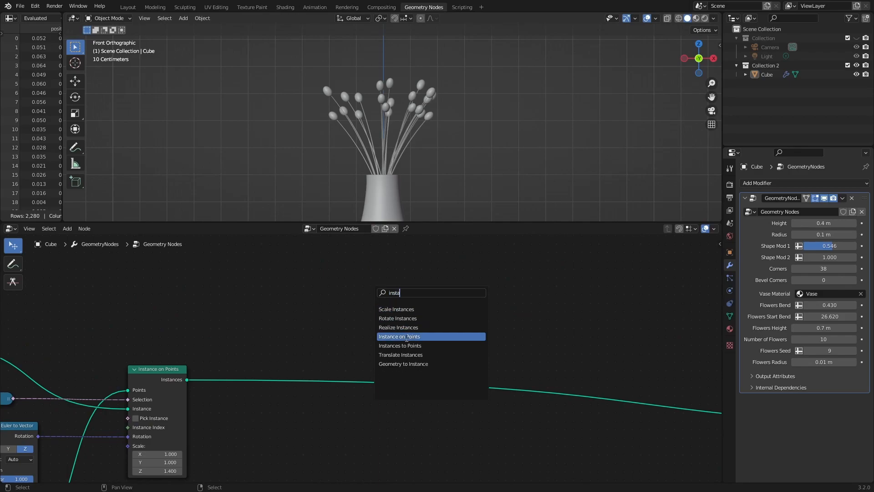
{"action": "key", "text": "Return"}
{"action": "left_click", "coordinate": [488, 267]}
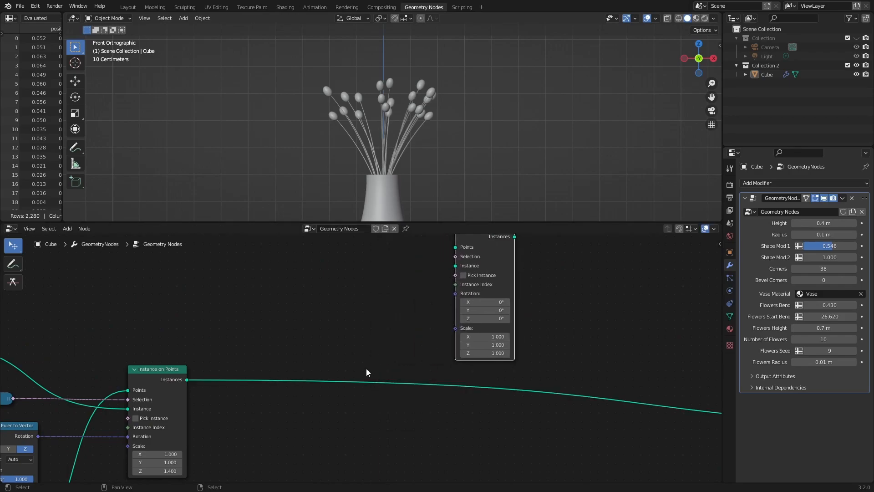
Link the flower heads' Instances to the third Instance on Points' Points input and its Instances output to Join Geometry
{"action": "left_click_drag", "start_coordinate": [366, 354], "coordinate": [458, 271]}
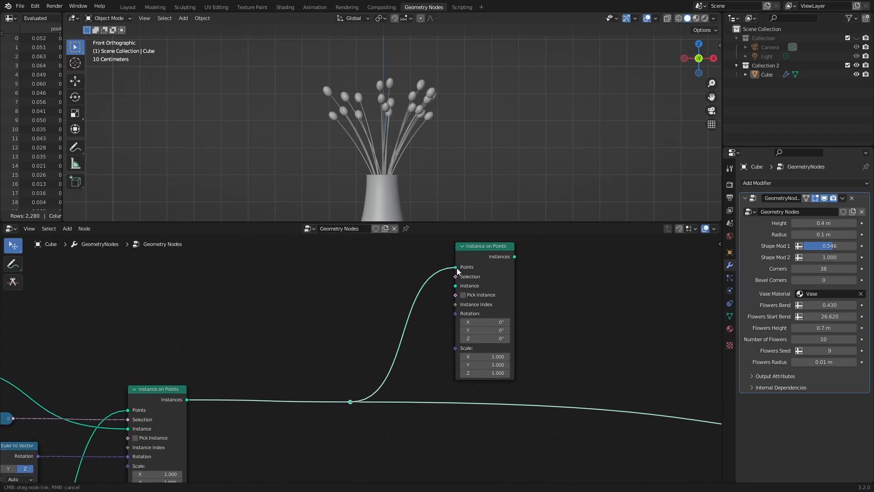
{"action": "scroll", "coordinate": [349, 403], "scroll_direction": "down", "scroll_amount": 3}
{"action": "middle_click_drag", "start_coordinate": [601, 367], "coordinate": [339, 324]}
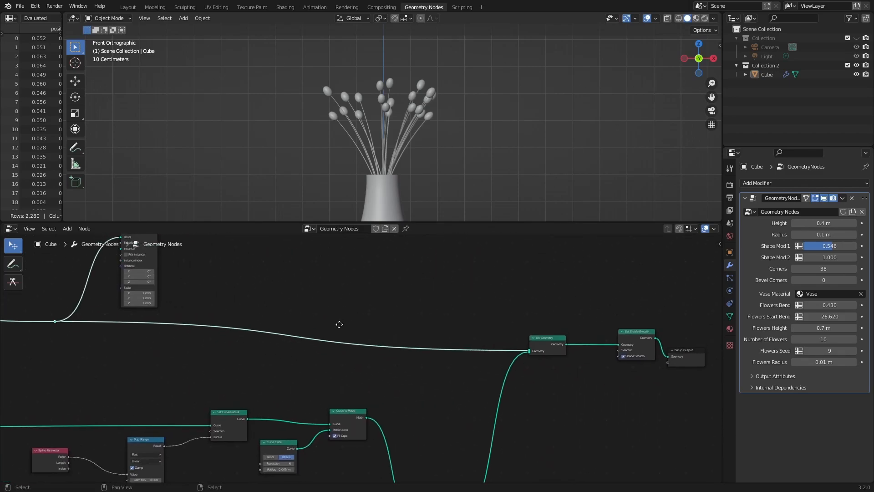
{"action": "left_click_drag", "start_coordinate": [182, 255], "coordinate": [555, 376]}
Add a Curve Line node in Direction mode and link its Curve to the third Instance on Points' Instance input
{"action": "middle_click_drag", "start_coordinate": [312, 333], "coordinate": [632, 381]}
{"action": "scroll", "coordinate": [392, 331], "scroll_direction": "up", "scroll_amount": 7}
{"action": "middle_click_drag", "start_coordinate": [461, 302], "coordinate": [449, 365]}
{"action": "key", "text": "shift+a"}
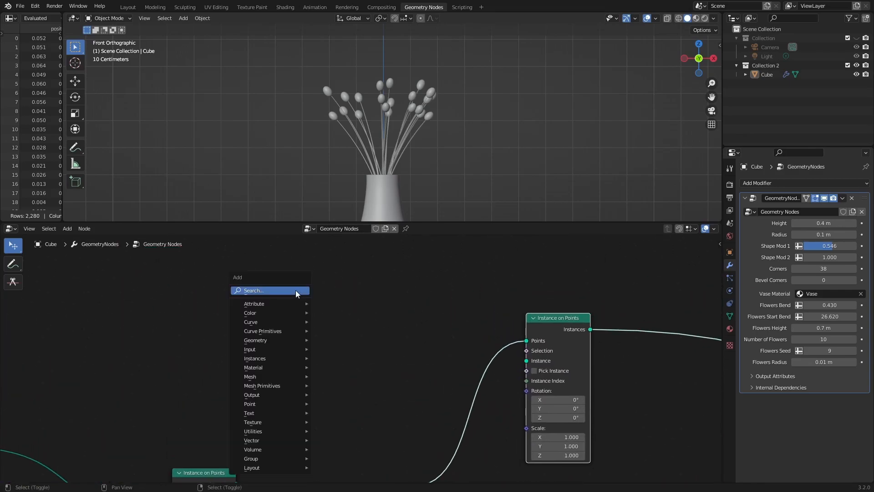
{"action": "left_click", "coordinate": [339, 357]}
{"action": "left_click", "coordinate": [319, 306]}
{"action": "left_click", "coordinate": [295, 316]}
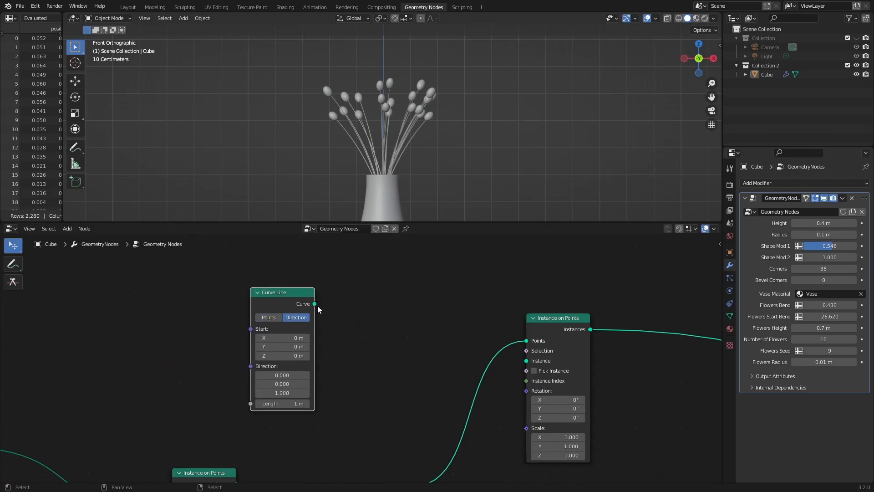
{"action": "left_click_drag", "start_coordinate": [528, 363], "coordinate": [527, 360]}
Set the Curve Line's length to 0.01 m
{"action": "scroll", "coordinate": [364, 391], "scroll_direction": "up", "scroll_amount": 4}
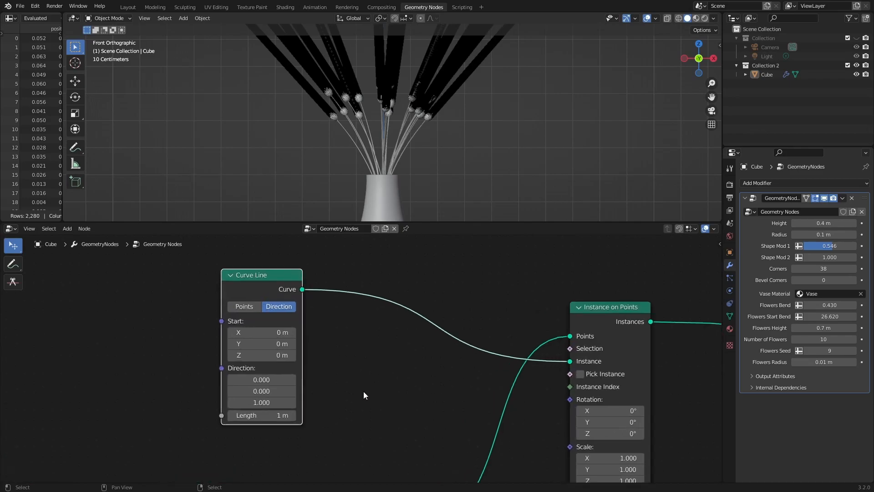
{"action": "left_click_drag", "start_coordinate": [243, 424], "coordinate": [203, 423]}
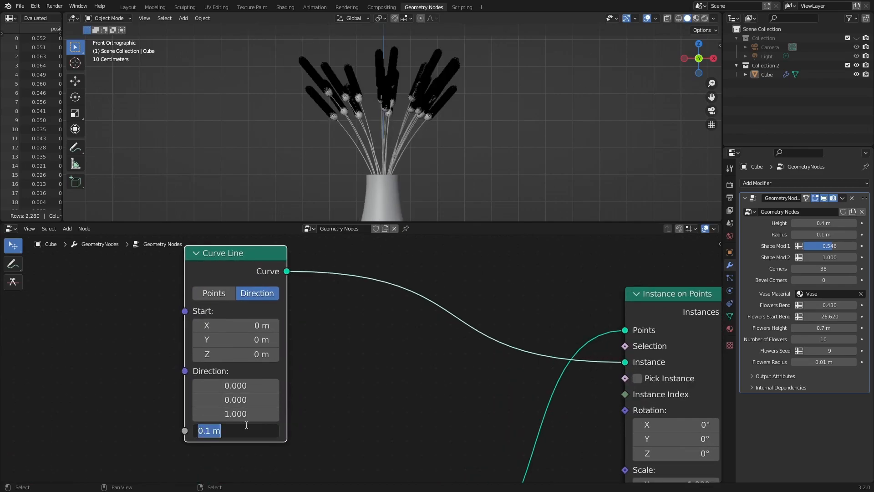
{"action": "key", "text": "Return"}
{"action": "scroll", "coordinate": [453, 97], "scroll_direction": "up", "scroll_amount": 6}
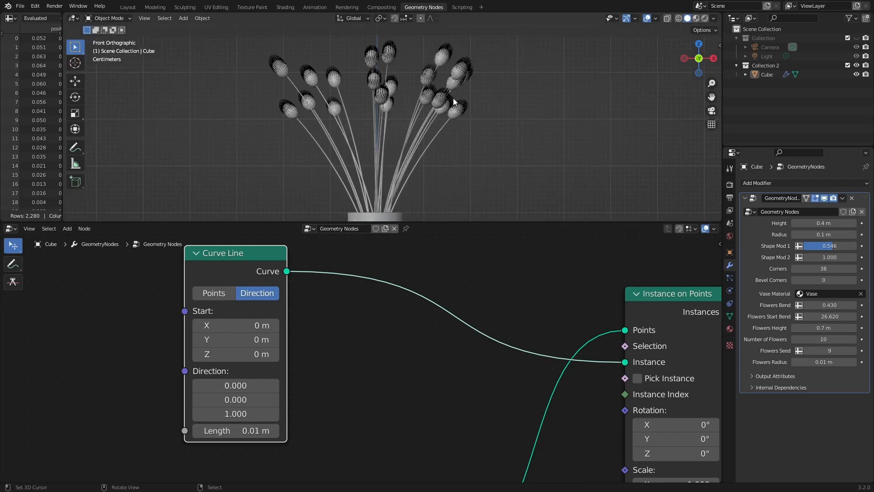
{"action": "scroll", "coordinate": [446, 144], "scroll_direction": "up", "scroll_amount": 2}
{"action": "scroll", "coordinate": [364, 342], "scroll_direction": "down", "scroll_amount": 3}
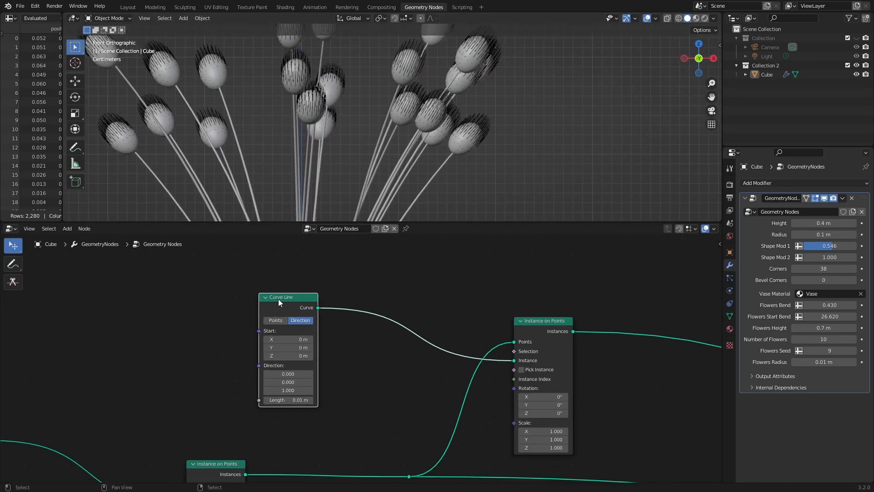
Collapse the Curve Line node and move it up and away from the third Instance on Points
{"action": "key", "text": "h"}
{"action": "left_click_drag", "start_coordinate": [271, 297], "coordinate": [226, 247]}
{"action": "mouse_move", "coordinate": [382, 366]}
{"action": "middle_mouse_down"}
{"action": "mouse_move", "coordinate": [363, 311]}
{"action": "mouse_move", "coordinate": [381, 354]}
{"action": "middle_mouse_up"}
Add a Normal node and an Align Euler to Vector node before the third Instance on Points
{"action": "scroll", "coordinate": [368, 332], "scroll_direction": "up", "scroll_amount": 4}
{"action": "key", "text": "shift+a"}
{"action": "left_click", "coordinate": [225, 299]}
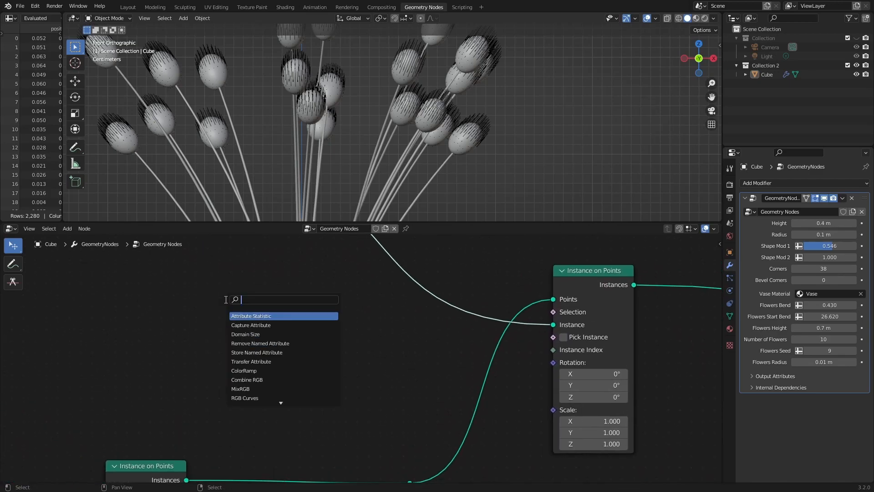
{"action": "type", "text": "nor"}
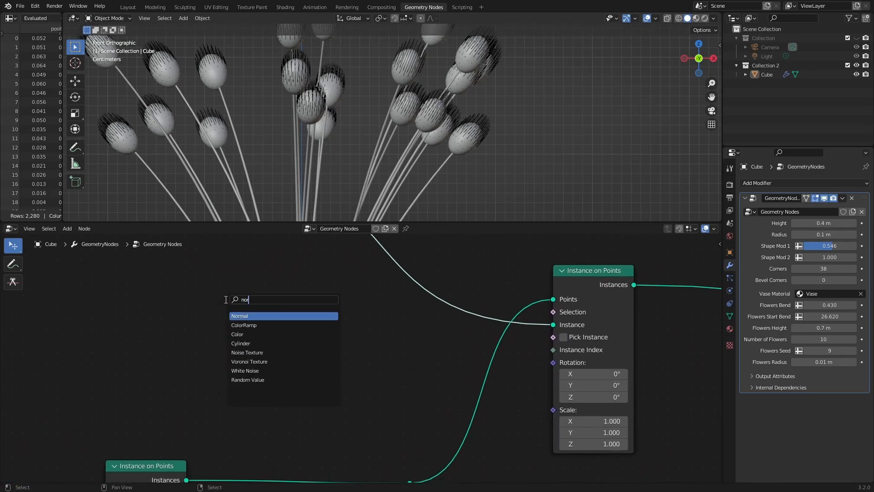
{"action": "left_click", "coordinate": [256, 315]}
{"action": "key", "text": "shift+a"}
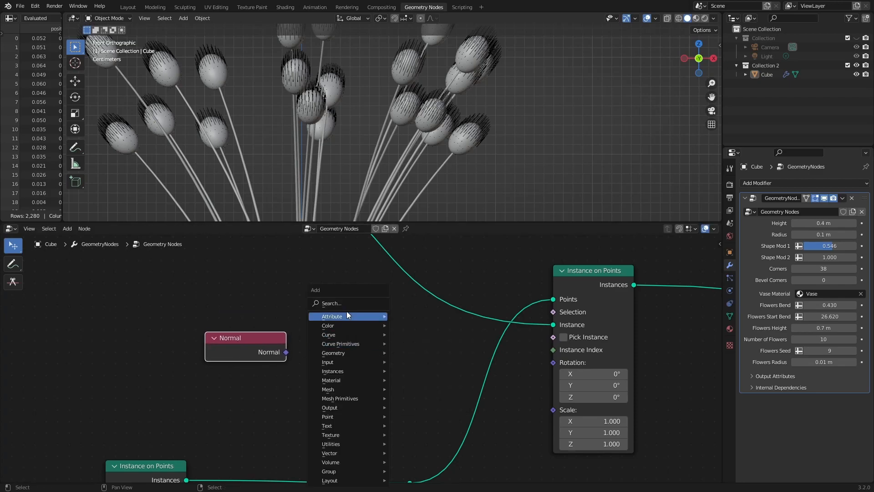
{"action": "left_click", "coordinate": [345, 303]}
{"action": "type", "text": "euler"}
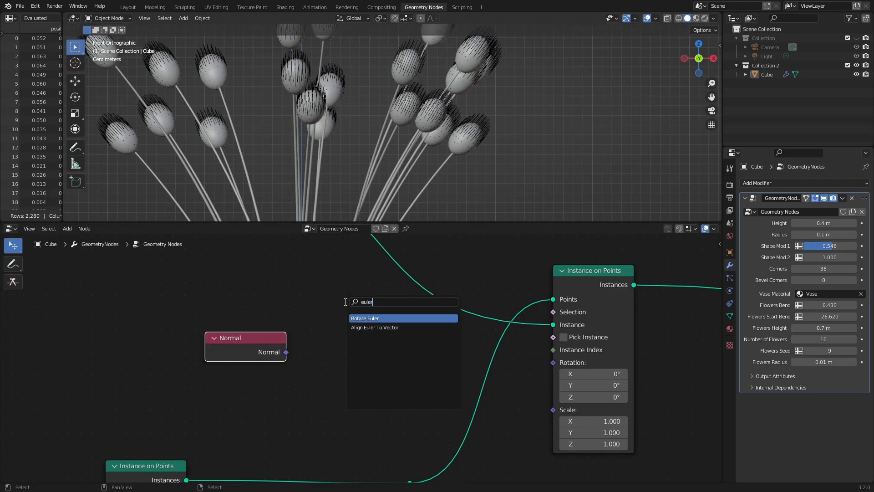
{"action": "left_click", "coordinate": [382, 327]}
Link Normal through Align Euler to Vector's Vector input to the third Instance on Points' Rotation, choosing the Z axis
{"action": "left_click_drag", "start_coordinate": [287, 352], "coordinate": [322, 398]}
{"action": "left_click_drag", "start_coordinate": [404, 327], "coordinate": [416, 336]}
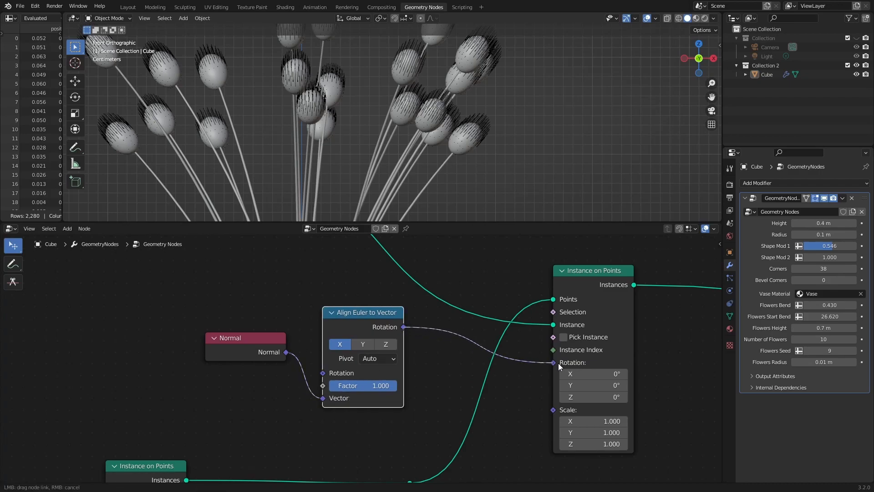
{"action": "left_click_drag", "start_coordinate": [558, 362], "coordinate": [558, 362]}
{"action": "middle_click_drag", "start_coordinate": [442, 114], "coordinate": [396, 114]}
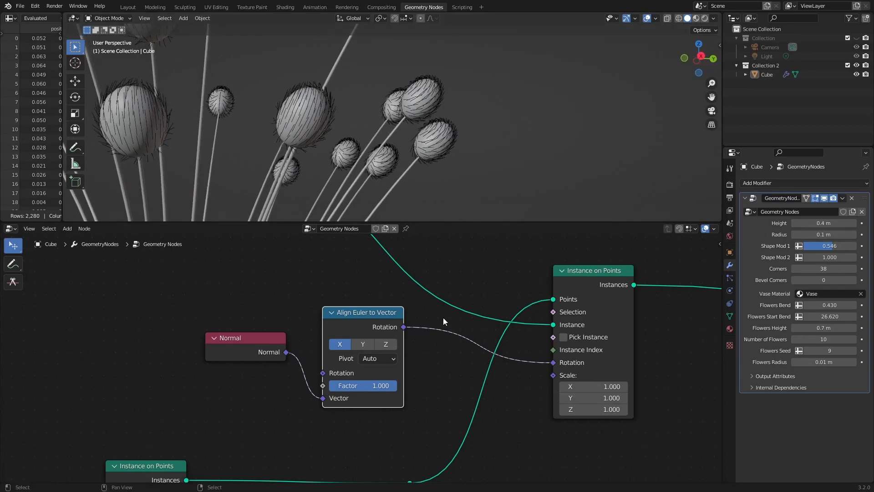
{"action": "left_click", "coordinate": [363, 344]}
{"action": "left_click", "coordinate": [386, 344]}
{"action": "middle_click_drag", "start_coordinate": [378, 204], "coordinate": [470, 148]}
Collapse the new Align Euler to Vector node and set the expanded Curve Line's length to 0.005 m
{"action": "left_click", "coordinate": [331, 312]}
{"action": "left_click_drag", "start_coordinate": [351, 315], "coordinate": [365, 356]}
{"action": "scroll", "coordinate": [254, 279], "scroll_direction": "down", "scroll_amount": 4}
{"action": "middle_click_drag", "start_coordinate": [254, 276], "coordinate": [359, 393]}
{"action": "scroll", "coordinate": [348, 380], "scroll_direction": "up", "scroll_amount": 2}
{"action": "left_click", "coordinate": [269, 312]}
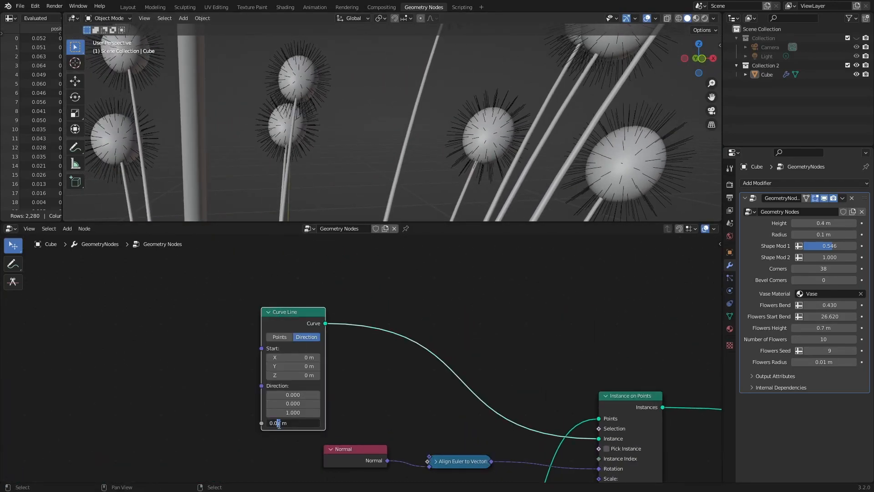
{"action": "type", "text": "5"}
{"action": "key", "text": "Return"}
{"action": "middle_click_drag", "start_coordinate": [487, 168], "coordinate": [446, 151]}
Try lowering the flower heads' Ico Sphere to 2 subdivisions
{"action": "scroll", "coordinate": [388, 392], "scroll_direction": "down", "scroll_amount": 2}
{"action": "middle_click_drag", "start_coordinate": [390, 391], "coordinate": [349, 263]}
{"action": "scroll", "coordinate": [377, 342], "scroll_direction": "down", "scroll_amount": 2}
{"action": "middle_click_drag", "start_coordinate": [279, 379], "coordinate": [371, 307]}
{"action": "scroll", "coordinate": [187, 319], "scroll_direction": "up", "scroll_amount": 3}
{"action": "middle_click_drag", "start_coordinate": [125, 315], "coordinate": [193, 335]}
{"action": "left_click", "coordinate": [192, 333]}
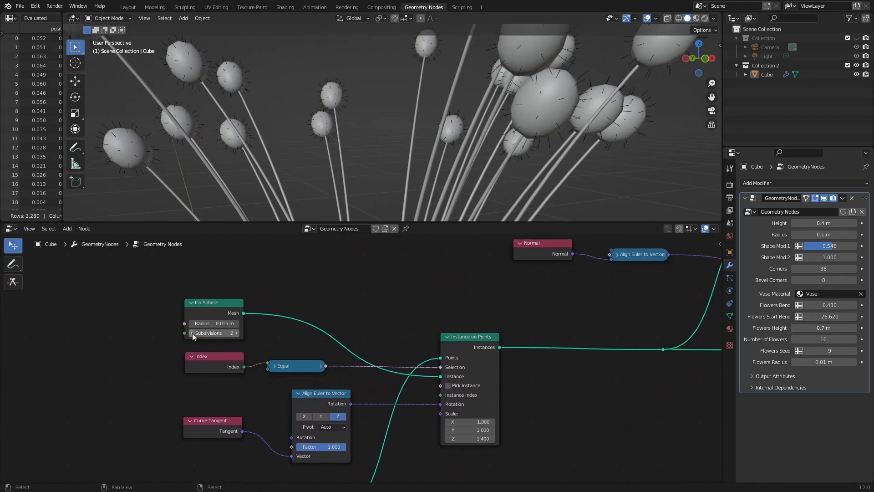
{"action": "scroll", "coordinate": [420, 119], "scroll_direction": "down", "scroll_amount": 6}
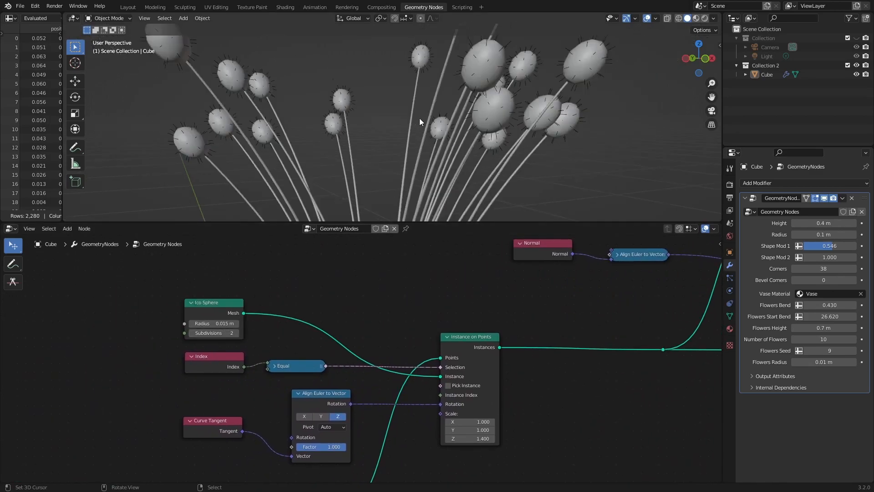
{"action": "middle_click_drag", "start_coordinate": [419, 124], "coordinate": [395, 151]}
{"action": "scroll", "coordinate": [445, 124], "scroll_direction": "up", "scroll_amount": 5}
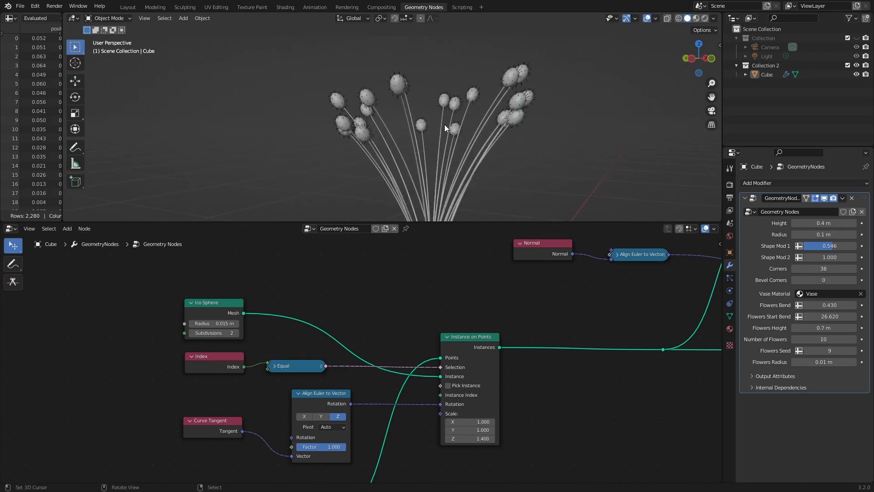
{"action": "left_click", "coordinate": [236, 333]}
Insert a Subdivide Mesh node on the link into the third Instance on Points' Points input
{"action": "middle_click_drag", "start_coordinate": [441, 279], "coordinate": [168, 272]}
{"action": "scroll", "coordinate": [368, 293], "scroll_direction": "up", "scroll_amount": 3}
{"action": "middle_click_drag", "start_coordinate": [380, 292], "coordinate": [222, 385]}
{"action": "scroll", "coordinate": [285, 369], "scroll_direction": "up", "scroll_amount": 2}
{"action": "key", "text": "shift+a"}
{"action": "left_click", "coordinate": [267, 305]}
{"action": "type", "text": "sub"}
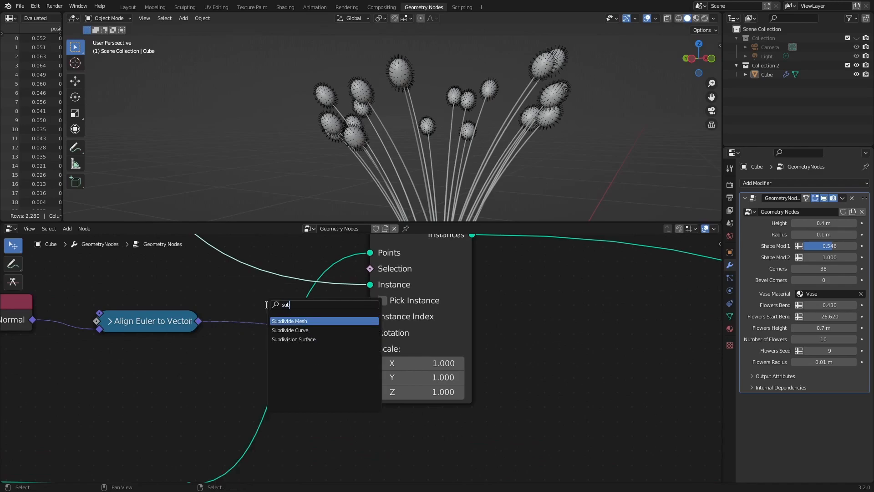
{"action": "left_click", "coordinate": [314, 321]}
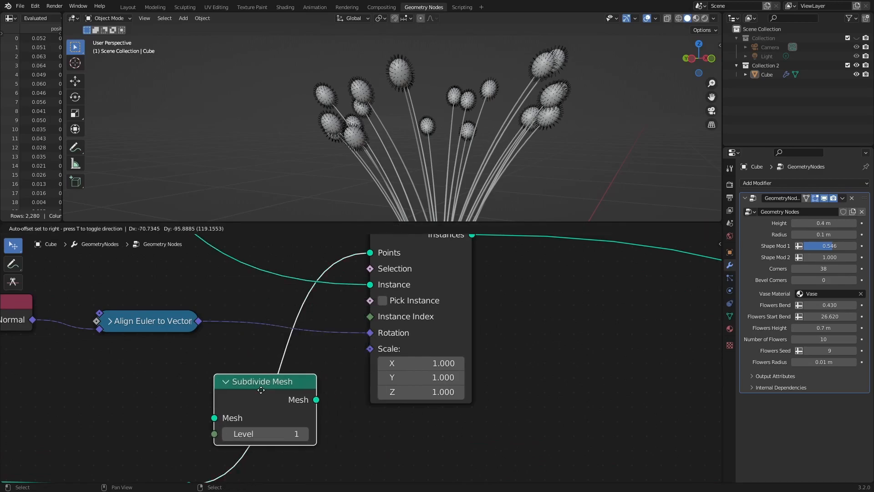
{"action": "left_click", "coordinate": [280, 389]}
{"action": "mouse_move", "coordinate": [430, 111]}
{"action": "middle_mouse_down"}
{"action": "mouse_move", "coordinate": [437, 127]}
{"action": "mouse_move", "coordinate": [513, 135]}
{"action": "mouse_move", "coordinate": [456, 109]}
{"action": "mouse_move", "coordinate": [431, 112]}
{"action": "mouse_move", "coordinate": [438, 110]}
{"action": "middle_mouse_up"}
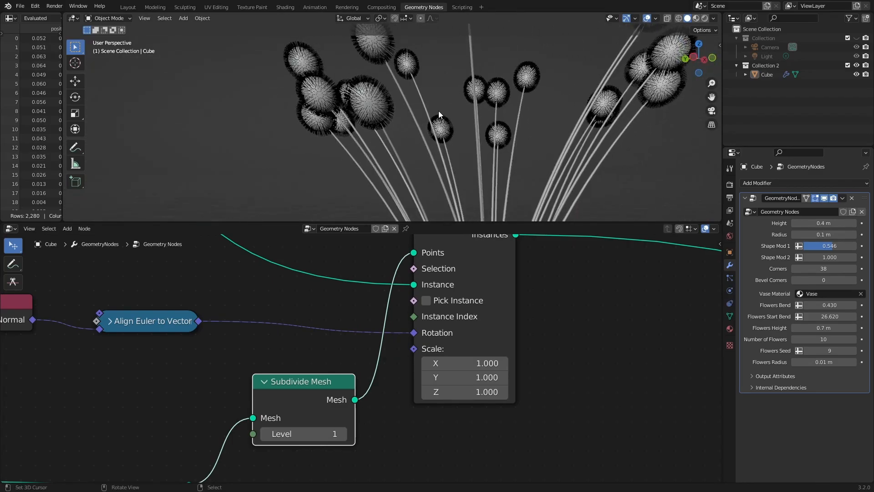
{"action": "scroll", "coordinate": [433, 110], "scroll_direction": "up", "scroll_amount": 3}
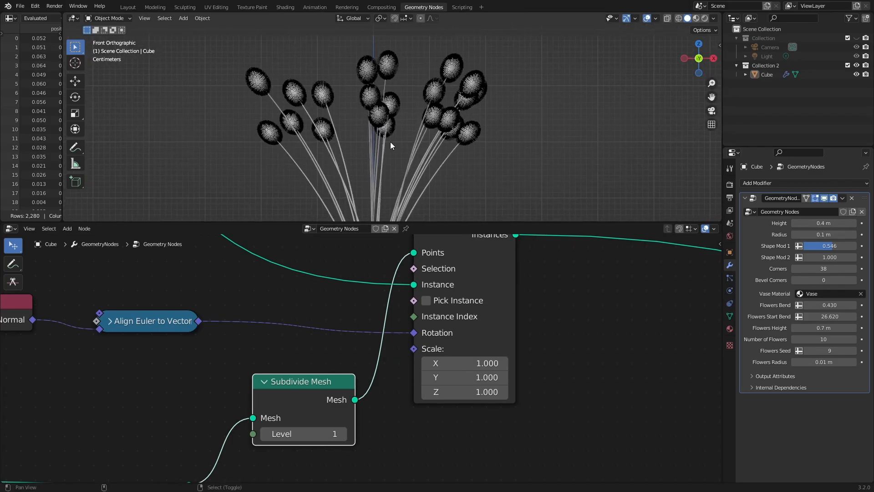
Collapse the Curve Line node again and move it further from the third Instance on Points
{"action": "scroll", "coordinate": [188, 284], "scroll_direction": "down", "scroll_amount": 2}
{"action": "middle_click_drag", "start_coordinate": [188, 284], "coordinate": [392, 415]}
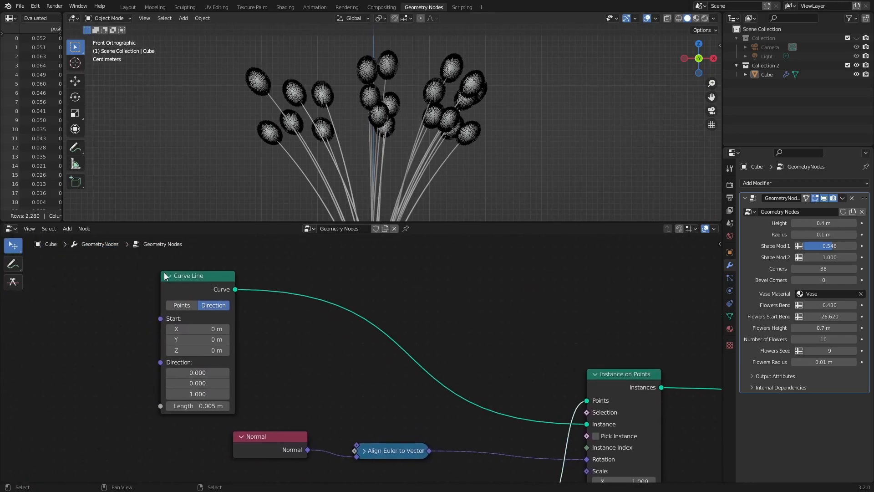
{"action": "left_click", "coordinate": [165, 277]}
{"action": "left_click_drag", "start_coordinate": [167, 277], "coordinate": [133, 329]}
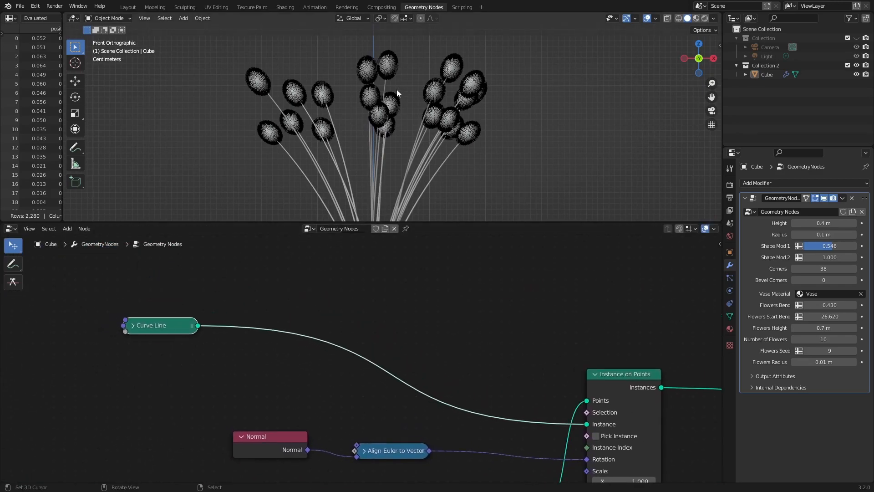
Insert a Set Position node between Curve Line and the third Instance on Points' Instance input
{"action": "scroll", "coordinate": [397, 93], "scroll_direction": "up", "scroll_amount": 3}
{"action": "key", "text": "shift+a"}
{"action": "left_click", "coordinate": [353, 283]}
{"action": "type", "text": "set po"}
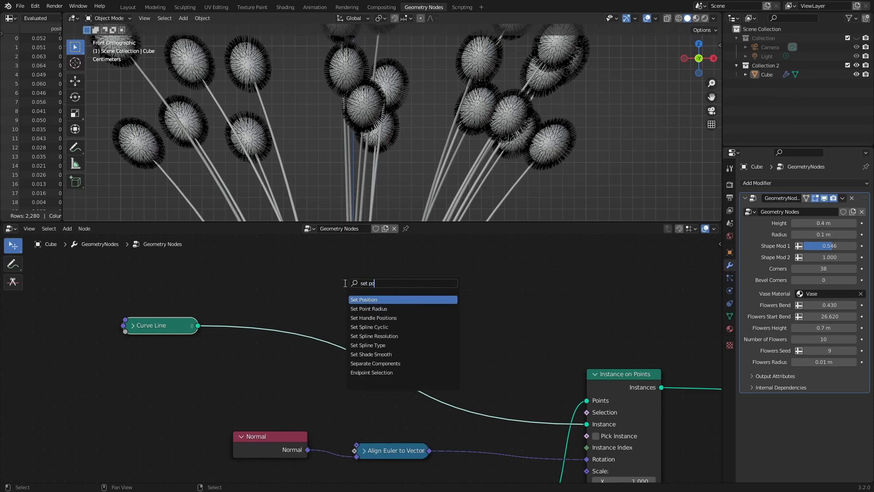
{"action": "left_click", "coordinate": [385, 300]}
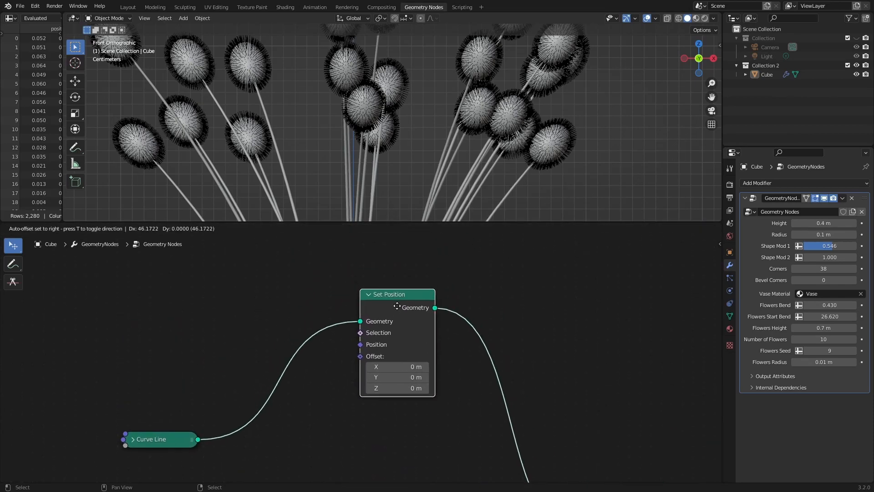
{"action": "left_click", "coordinate": [397, 305]}
Add a Noise Texture node above Curve Line, link its Fac to Set Position's Offset, and leave space between them
{"action": "scroll", "coordinate": [284, 326], "scroll_direction": "up", "scroll_amount": 2}
{"action": "key", "text": "shift+a"}
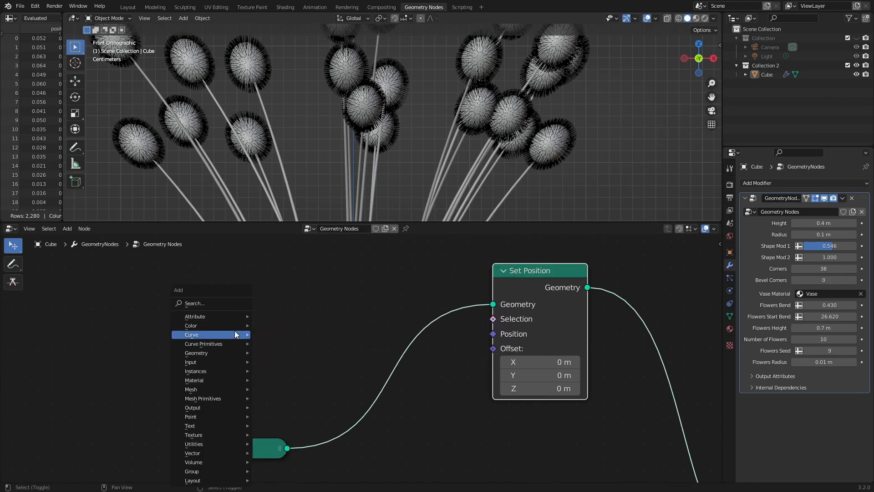
{"action": "left_click", "coordinate": [208, 302]}
{"action": "type", "text": "noi"}
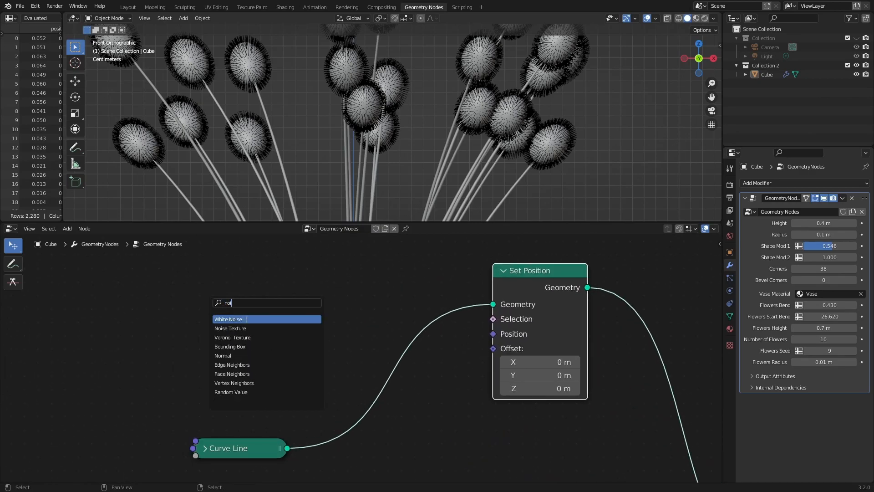
{"action": "left_click", "coordinate": [245, 328]}
{"action": "left_click", "coordinate": [229, 255]}
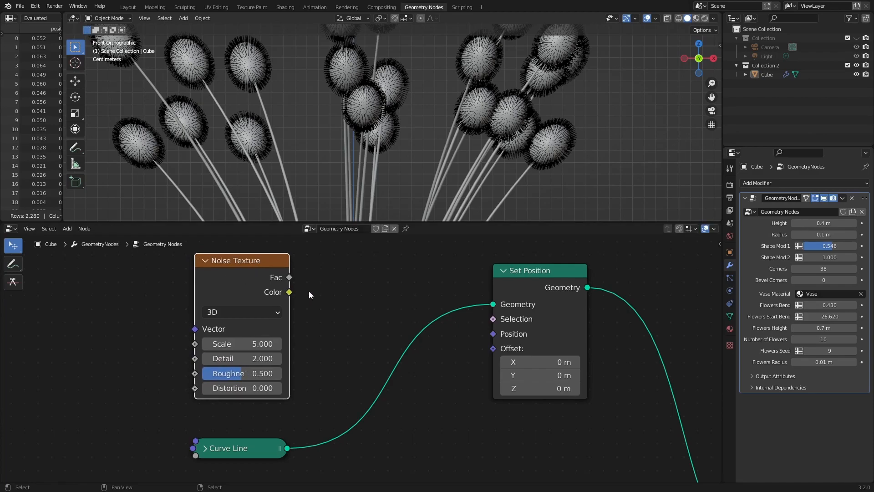
{"action": "left_click_drag", "start_coordinate": [515, 352], "coordinate": [505, 349]}
{"action": "left_click_drag", "start_coordinate": [52, 269], "coordinate": [52, 340]}
Insert a Map Range node between the Noise Texture's Fac and Set Position's Offset
{"action": "key", "text": "shift+a"}
{"action": "left_click", "coordinate": [218, 280]}
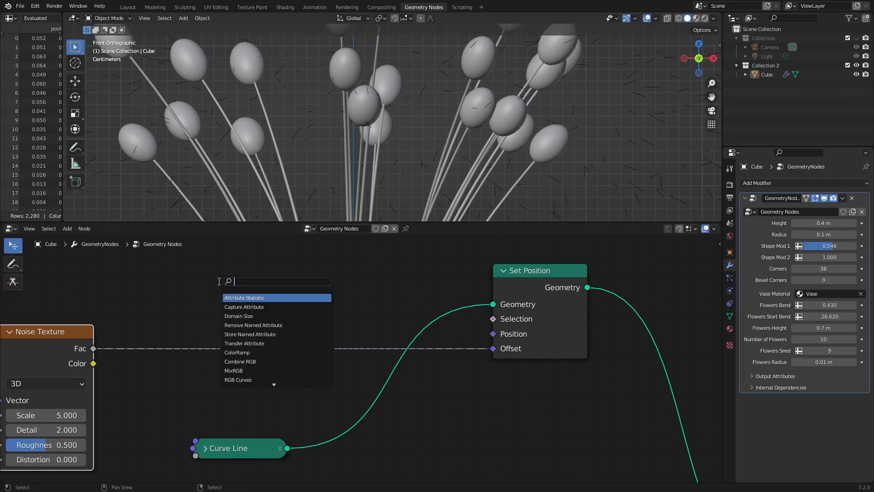
{"action": "key", "text": "Return"}
{"action": "left_click", "coordinate": [228, 261]}
Position the new Map Range node beside the Noise Texture and set its To Min to -1
{"action": "middle_click_drag", "start_coordinate": [336, 346], "coordinate": [411, 306]}
{"action": "scroll", "coordinate": [353, 363], "scroll_direction": "up", "scroll_amount": 2}
{"action": "left_click_drag", "start_coordinate": [322, 349], "coordinate": [292, 349]}
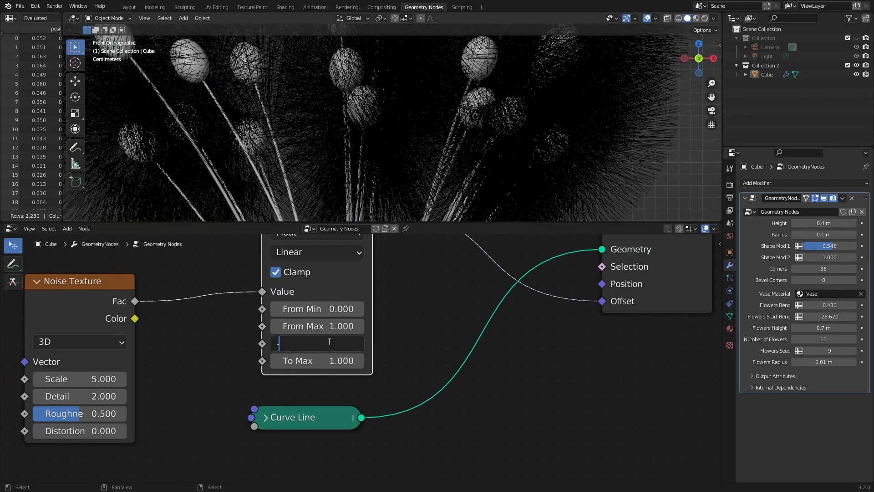
{"action": "key", "text": "Return"}
{"action": "scroll", "coordinate": [359, 358], "scroll_direction": "down", "scroll_amount": 2}
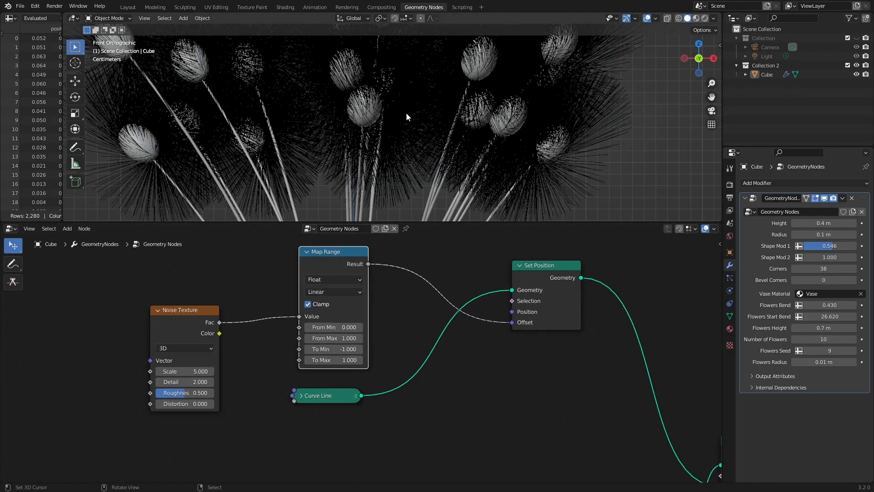
Insert a Combine XYZ node between Map Range and Set Position's Offset, feeding the Map Range result into Y
{"action": "scroll", "coordinate": [408, 116], "scroll_direction": "down", "scroll_amount": 3}
{"action": "middle_click_drag", "start_coordinate": [410, 118], "coordinate": [424, 136]}
{"action": "scroll", "coordinate": [360, 360], "scroll_direction": "up", "scroll_amount": 2}
{"action": "middle_click_drag", "start_coordinate": [450, 255], "coordinate": [416, 290]}
{"action": "key", "text": "shift+a"}
{"action": "left_click", "coordinate": [416, 286]}
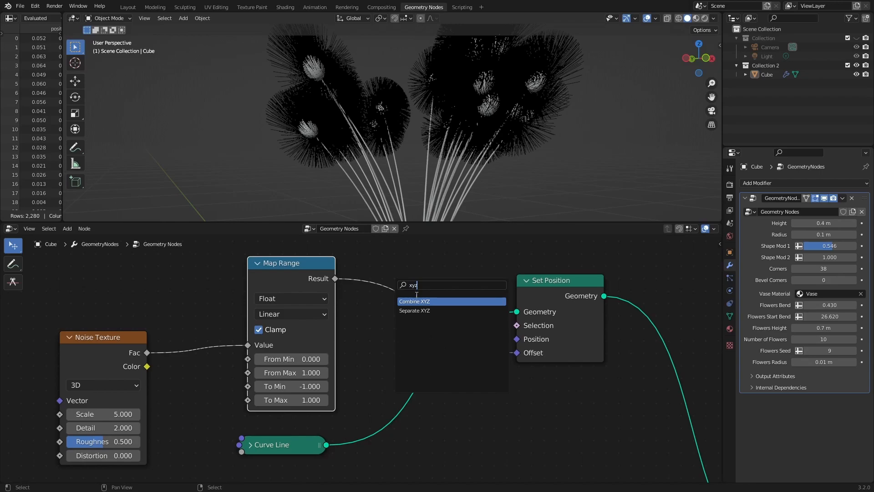
{"action": "key", "text": "Return"}
{"action": "left_click", "coordinate": [375, 294]}
{"action": "left_click_drag", "start_coordinate": [383, 280], "coordinate": [385, 293]}
Move the Map Range node away from Combine XYZ and set To Min to -0.1 and To Max to 0.1
{"action": "left_click_drag", "start_coordinate": [291, 263], "coordinate": [258, 258]}
{"action": "left_click_drag", "start_coordinate": [258, 382], "coordinate": [293, 381]}
{"action": "left_click", "coordinate": [255, 396]}
{"action": "type", "text": "0.1"}
{"action": "key", "text": "Return"}
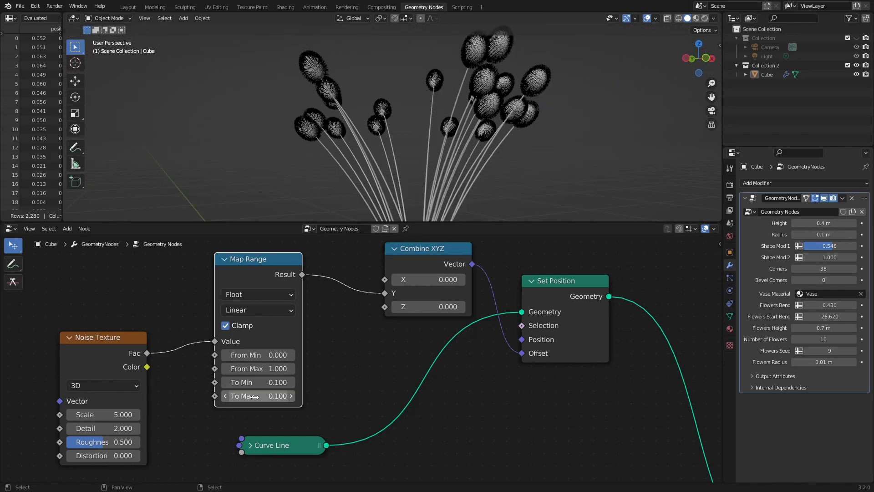
Move the Noise Texture away from Map Range and shift the Curve Line node back to make room after it
{"action": "scroll", "coordinate": [548, 114], "scroll_direction": "up", "scroll_amount": 3}
{"action": "middle_click_drag", "start_coordinate": [547, 113], "coordinate": [412, 137]}
{"action": "left_click_drag", "start_coordinate": [106, 337], "coordinate": [0, 315]}
{"action": "middle_click_drag", "start_coordinate": [48, 327], "coordinate": [284, 298]}
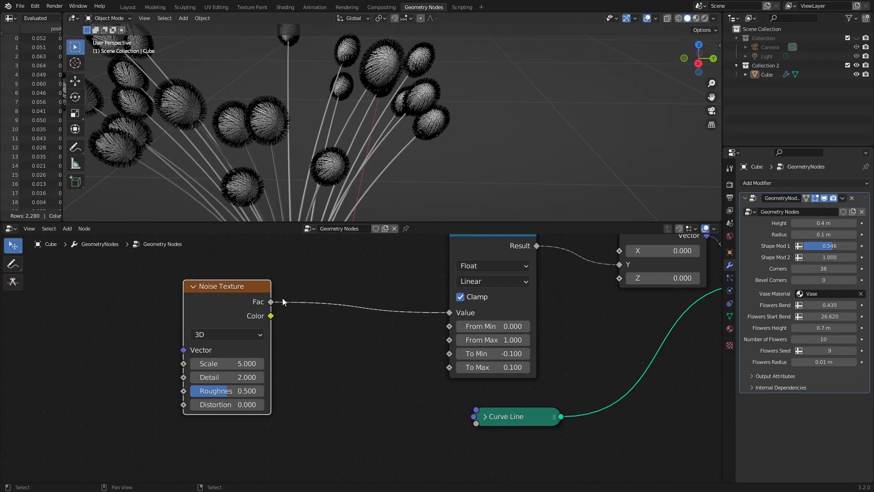
{"action": "scroll", "coordinate": [357, 362], "scroll_direction": "down", "scroll_amount": 3}
{"action": "middle_click_drag", "start_coordinate": [526, 380], "coordinate": [422, 325]}
{"action": "left_click_drag", "start_coordinate": [369, 353], "coordinate": [274, 377]}
Insert a Resample Curve node with a Count of 3 between Curve Line and Set Position
{"action": "key", "text": "shift+a"}
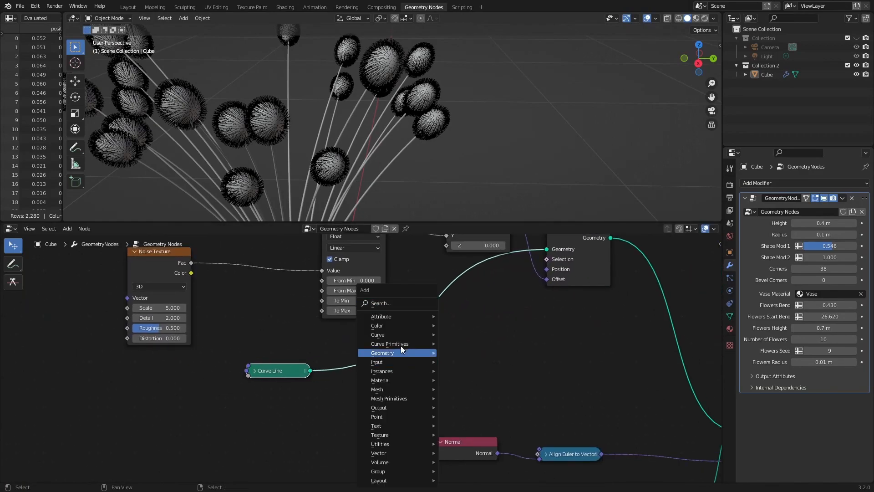
{"action": "left_click", "coordinate": [391, 303]}
{"action": "type", "text": "resa"}
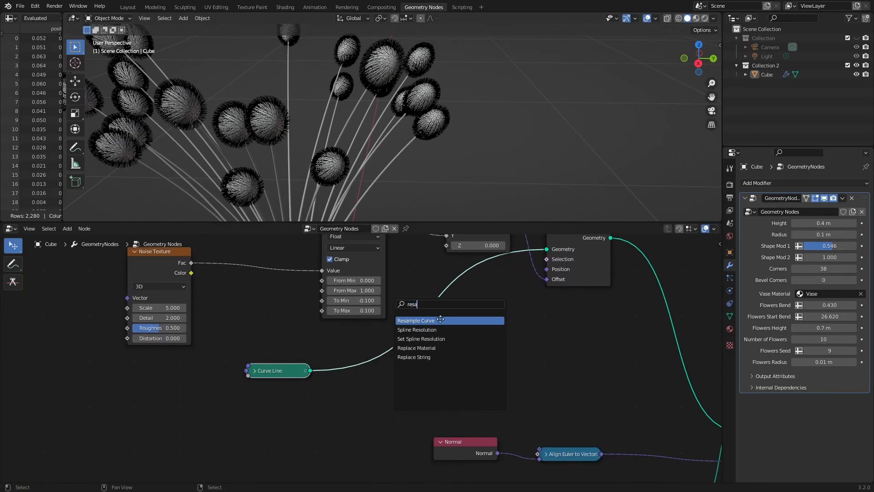
{"action": "left_click", "coordinate": [441, 321]}
{"action": "left_click", "coordinate": [430, 339]}
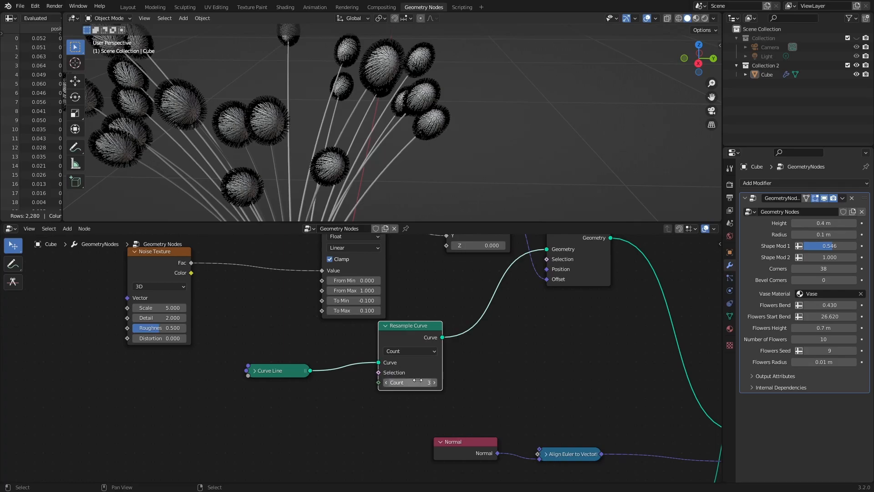
Examine the hair strands from the front in rendered shading, and return to solid shading with overlays on
{"action": "scroll", "coordinate": [443, 123], "scroll_direction": "up", "scroll_amount": 4}
{"action": "middle_click_drag", "start_coordinate": [443, 124], "coordinate": [501, 119]}
{"action": "scroll", "coordinate": [346, 168], "scroll_direction": "down", "scroll_amount": 10}
{"action": "key", "text": "KP_1"}
{"action": "scroll", "coordinate": [453, 89], "scroll_direction": "up", "scroll_amount": 8}
{"action": "scroll", "coordinate": [451, 89], "scroll_direction": "down", "scroll_amount": 2}
{"action": "left_click", "coordinate": [705, 18]}
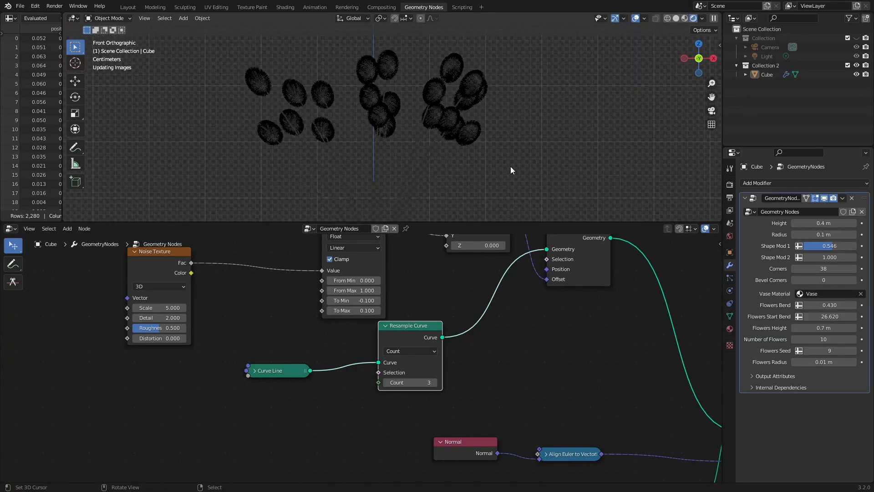
{"action": "scroll", "coordinate": [541, 141], "scroll_direction": "down", "scroll_amount": 3}
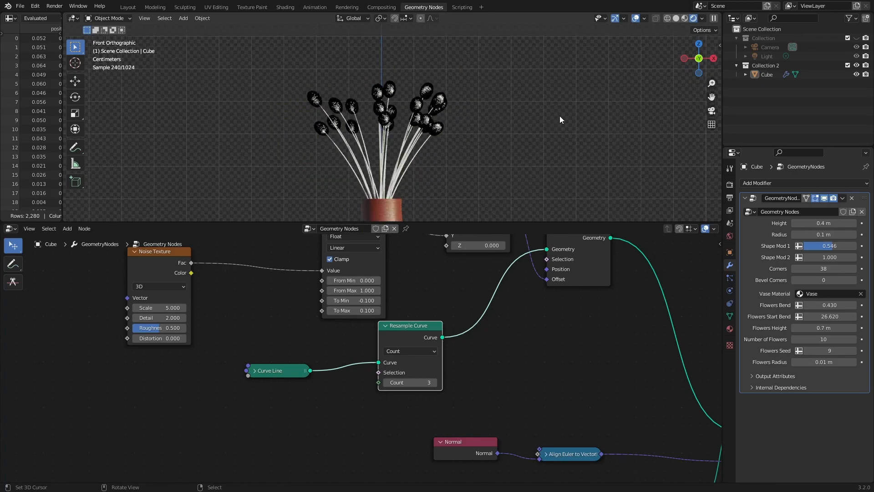
{"action": "left_click", "coordinate": [636, 18]}
{"action": "left_click", "coordinate": [635, 18]}
{"action": "left_click", "coordinate": [689, 19]}
{"action": "scroll", "coordinate": [437, 148], "scroll_direction": "up", "scroll_amount": 2}
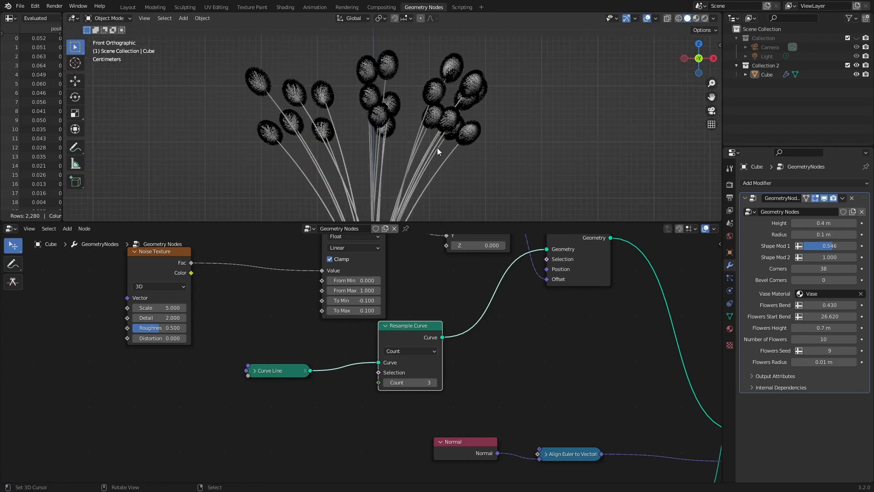
Insert a Curve to Mesh node after the third Instance on Points, with space between them
{"action": "scroll", "coordinate": [573, 312], "scroll_direction": "down", "scroll_amount": 5}
{"action": "middle_click_drag", "start_coordinate": [566, 329], "coordinate": [62, 295]}
{"action": "middle_click_drag", "start_coordinate": [459, 389], "coordinate": [446, 334]}
{"action": "scroll", "coordinate": [364, 335], "scroll_direction": "up", "scroll_amount": 3}
{"action": "middle_click_drag", "start_coordinate": [347, 339], "coordinate": [358, 366]}
{"action": "key", "text": "shift+a"}
{"action": "left_click", "coordinate": [338, 299]}
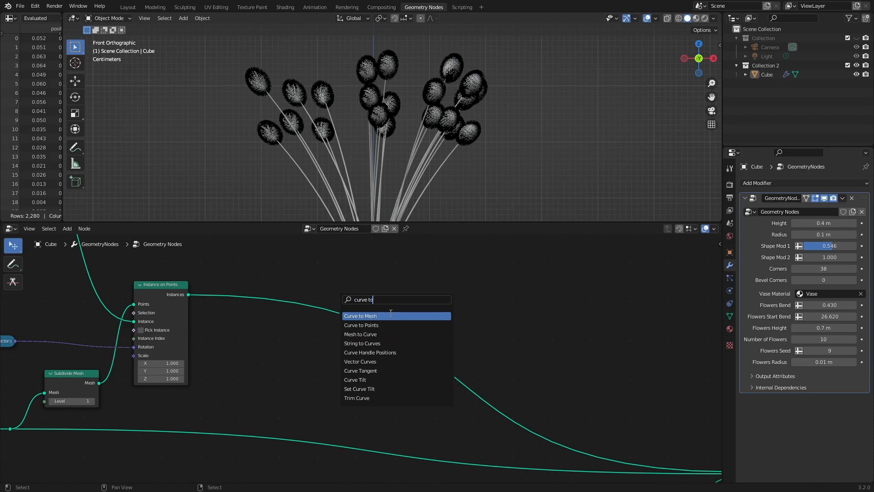
{"action": "left_click", "coordinate": [391, 315]}
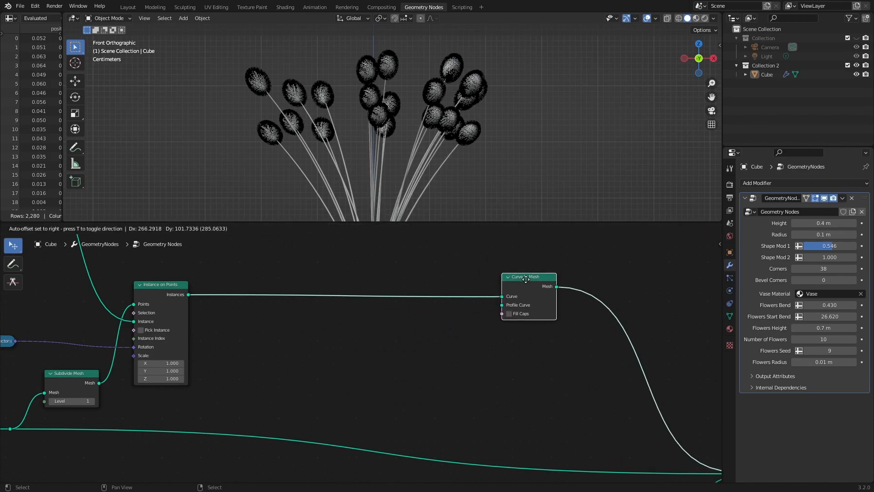
{"action": "left_click", "coordinate": [526, 279]}
Add a Curve Circle with resolution 3 and radius 0.001 m as Curve to Mesh's Profile Curve, and enable Fill Caps
{"action": "scroll", "coordinate": [463, 340], "scroll_direction": "up", "scroll_amount": 2}
{"action": "key", "text": "shift+a"}
{"action": "mouse_move", "coordinate": [382, 345]}
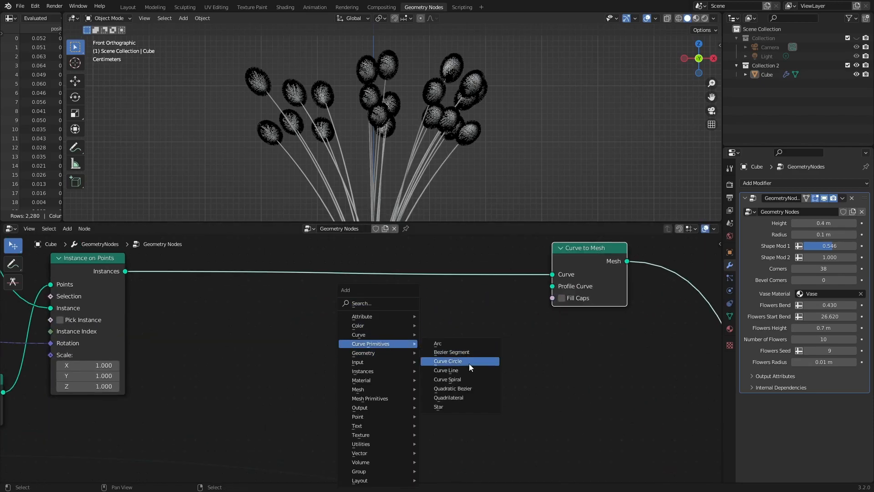
{"action": "left_click", "coordinate": [459, 361]}
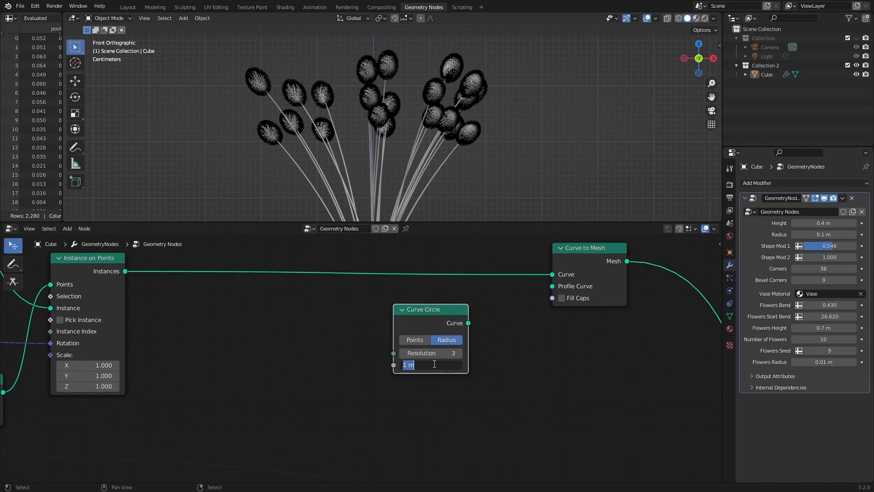
{"action": "left_click_drag", "start_coordinate": [469, 323], "coordinate": [552, 287]}
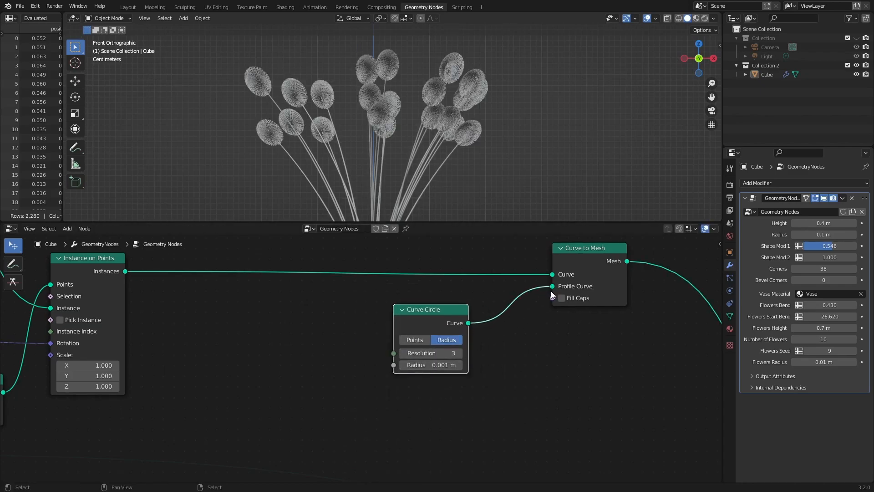
{"action": "left_click", "coordinate": [561, 298]}
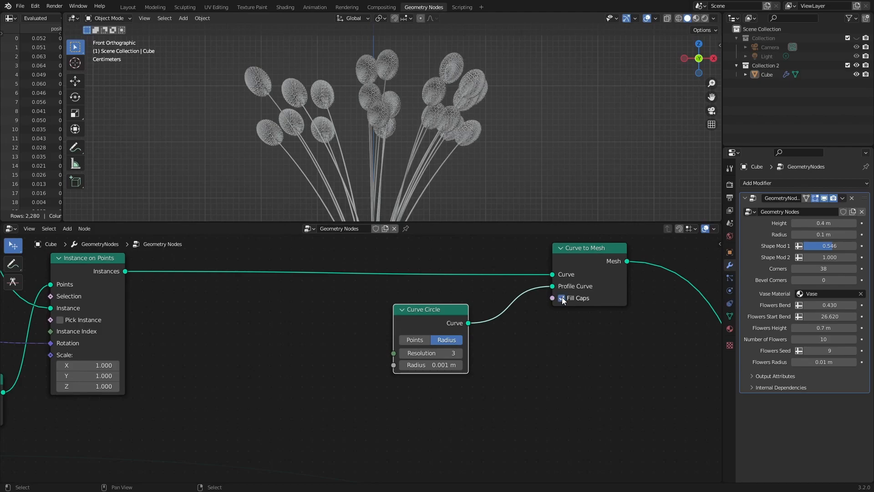
{"action": "scroll", "coordinate": [465, 127], "scroll_direction": "up", "scroll_amount": 8}
{"action": "scroll", "coordinate": [405, 299], "scroll_direction": "down", "scroll_amount": 1}
{"action": "middle_click_drag", "start_coordinate": [405, 298], "coordinate": [396, 381]}
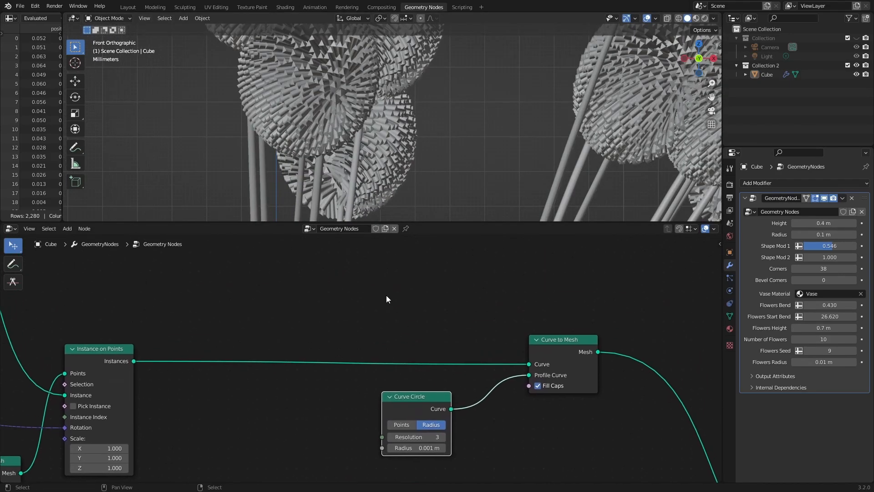
{"action": "scroll", "coordinate": [397, 319], "scroll_direction": "down", "scroll_amount": 1}
{"action": "left_click", "coordinate": [430, 425]}
{"action": "key", "text": "ctrl+z"}
Insert a Set Curve Radius node between the third Instance on Points and Curve to Mesh's Curve input
{"action": "scroll", "coordinate": [496, 441], "scroll_direction": "up", "scroll_amount": 1}
{"action": "middle_click_drag", "start_coordinate": [495, 442], "coordinate": [463, 445]}
{"action": "key", "text": "shift+a"}
{"action": "left_click", "coordinate": [332, 274]}
{"action": "type", "text": "set cu"}
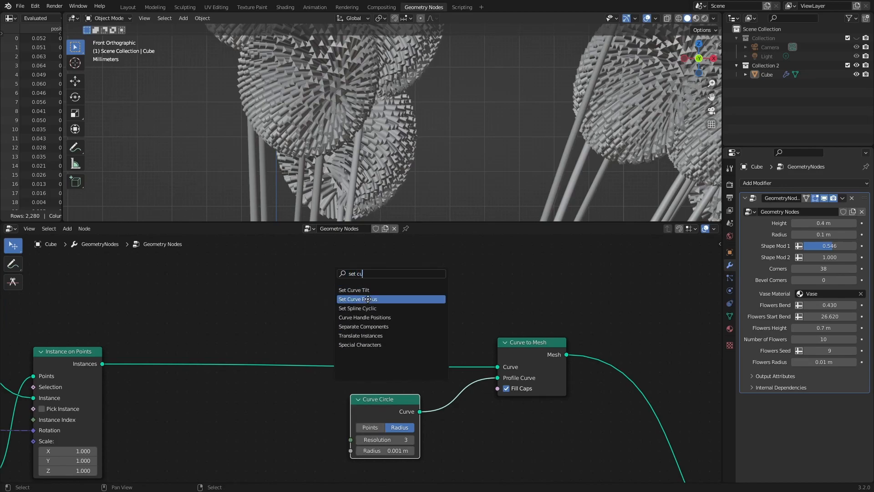
{"action": "left_click", "coordinate": [365, 299]}
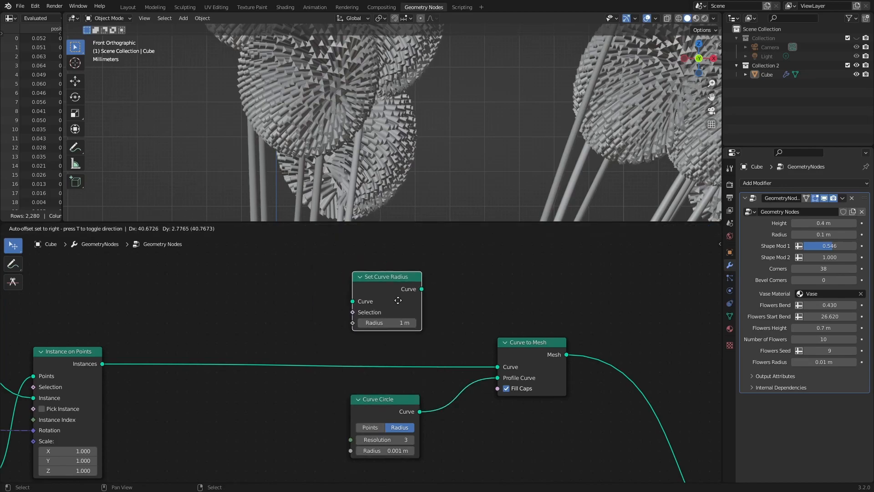
{"action": "left_click", "coordinate": [390, 329]}
{"action": "left_click_drag", "start_coordinate": [389, 328], "coordinate": [386, 288]}
Add a Spline Parameter node, link its Factor to Set Curve Radius's Radius, and leave space between them
{"action": "middle_click_drag", "start_coordinate": [296, 311], "coordinate": [409, 387]}
{"action": "key", "text": "shift+a"}
{"action": "left_click", "coordinate": [271, 305]}
{"action": "type", "text": "spl"}
{"action": "left_click", "coordinate": [312, 357]}
{"action": "left_click", "coordinate": [279, 365]}
{"action": "left_click_drag", "start_coordinate": [314, 337], "coordinate": [466, 403]}
{"action": "left_click_drag", "start_coordinate": [295, 324], "coordinate": [189, 320]}
Insert a Map Range between Spline Parameter and Set Curve Radius, with To Min 1 and To Max 0
{"action": "key", "text": "shift+a"}
{"action": "left_click", "coordinate": [320, 288]}
{"action": "type", "text": "map"}
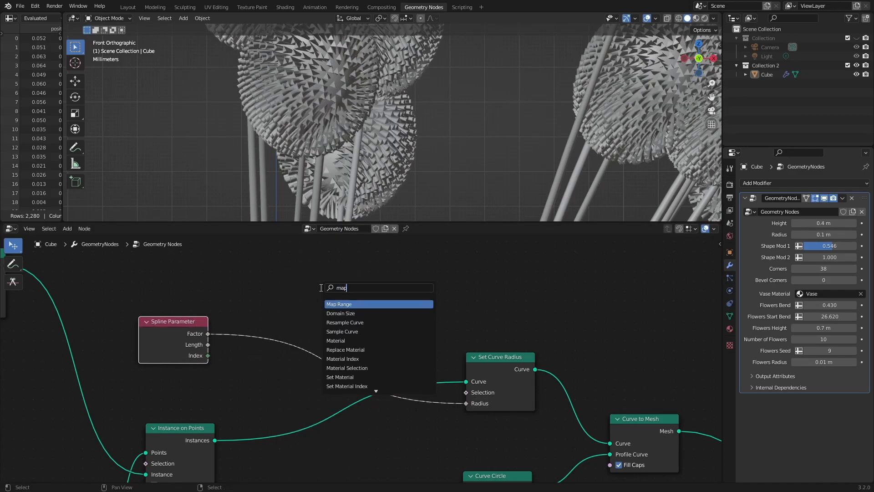
{"action": "left_click", "coordinate": [352, 304]}
{"action": "left_click", "coordinate": [329, 324]}
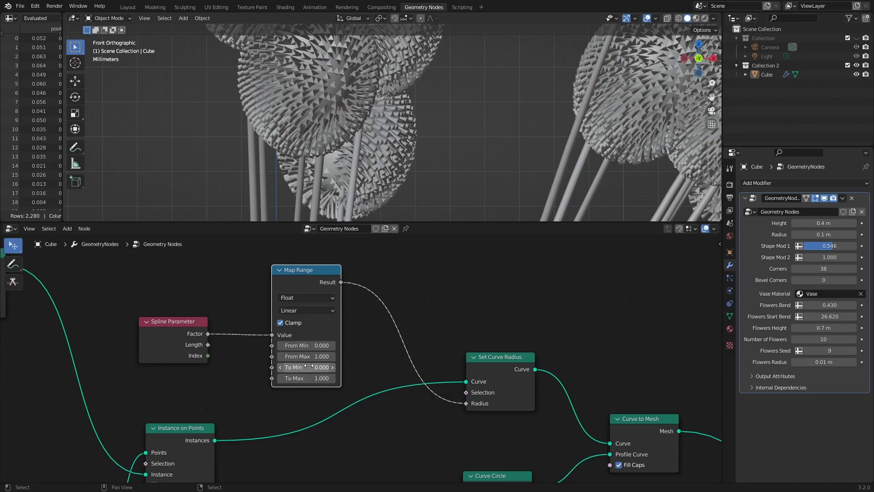
{"action": "key", "text": "Return"}
{"action": "type", "text": "0"}
{"action": "key", "text": "Return"}
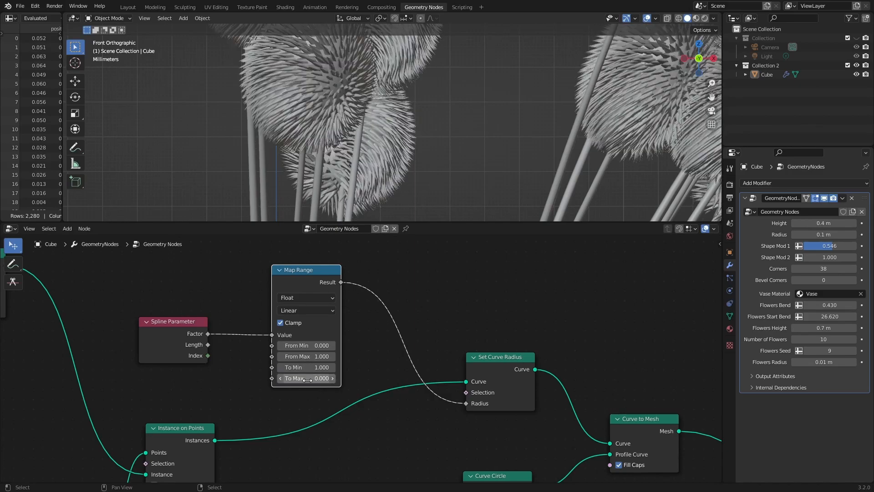
Inspect the tapered hair strands up close and from the front in rendered shading
{"action": "middle_click_drag", "start_coordinate": [424, 109], "coordinate": [480, 131]}
{"action": "left_click_drag", "start_coordinate": [480, 131], "coordinate": [428, 128], "text": "alt"}
{"action": "scroll", "coordinate": [430, 133], "scroll_direction": "down", "scroll_amount": 4}
{"action": "scroll", "coordinate": [453, 124], "scroll_direction": "down", "scroll_amount": 7}
{"action": "key", "text": "KP_1"}
{"action": "scroll", "coordinate": [452, 120], "scroll_direction": "up", "scroll_amount": 8}
{"action": "scroll", "coordinate": [439, 99], "scroll_direction": "down", "scroll_amount": 3}
{"action": "left_click", "coordinate": [705, 19]}
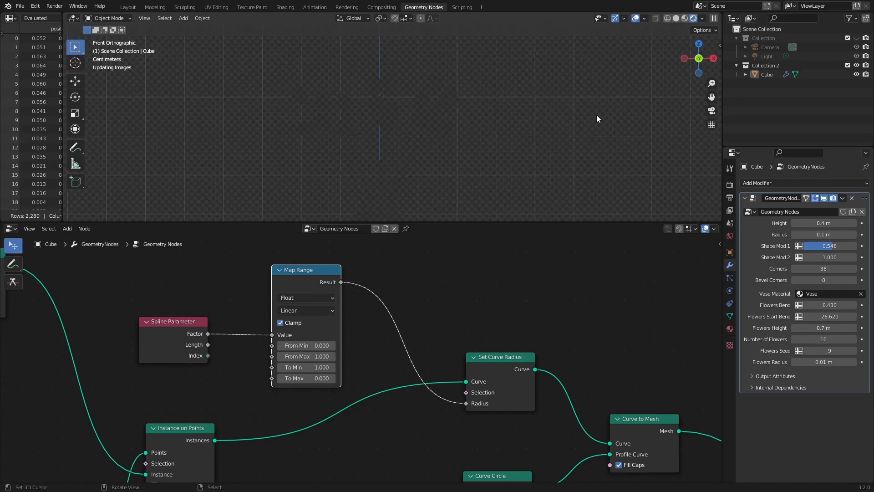
{"action": "scroll", "coordinate": [449, 125], "scroll_direction": "up", "scroll_amount": 4}
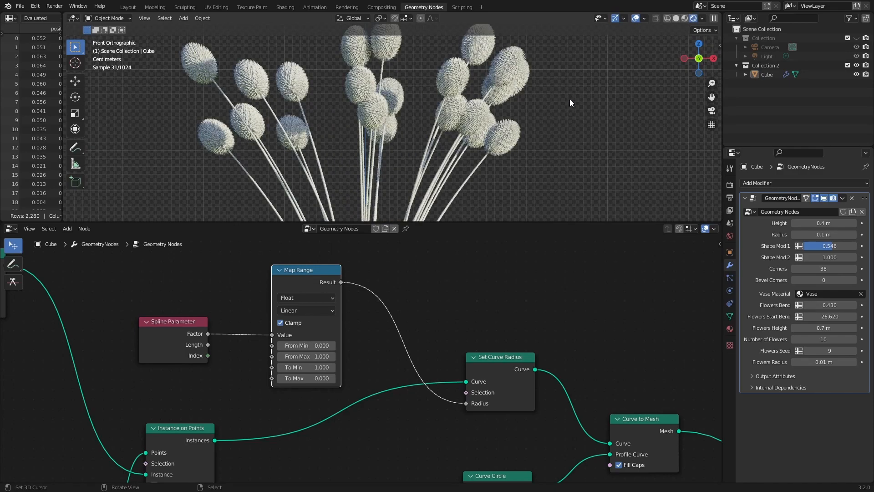
Set the hair strands' Resample Curve Count to 2
{"action": "scroll", "coordinate": [255, 297], "scroll_direction": "down", "scroll_amount": 5}
{"action": "middle_click_drag", "start_coordinate": [170, 365], "coordinate": [549, 316]}
{"action": "scroll", "coordinate": [346, 348], "scroll_direction": "up", "scroll_amount": 4}
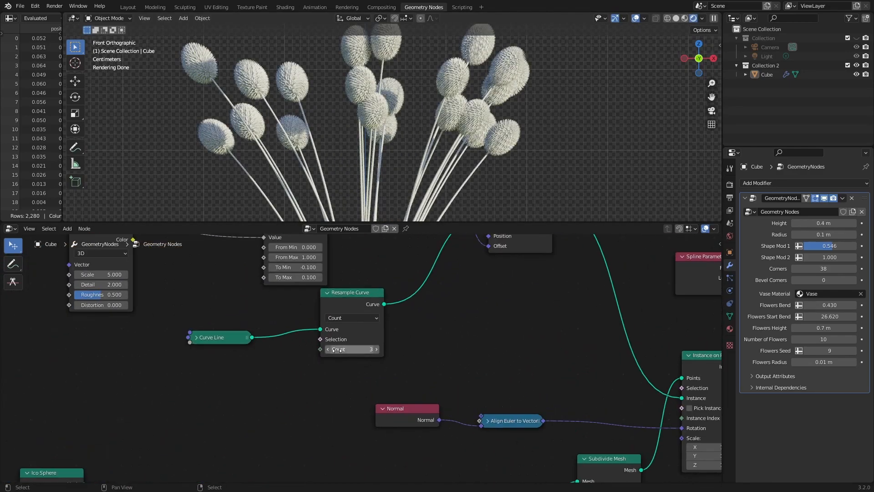
{"action": "left_click", "coordinate": [328, 349]}
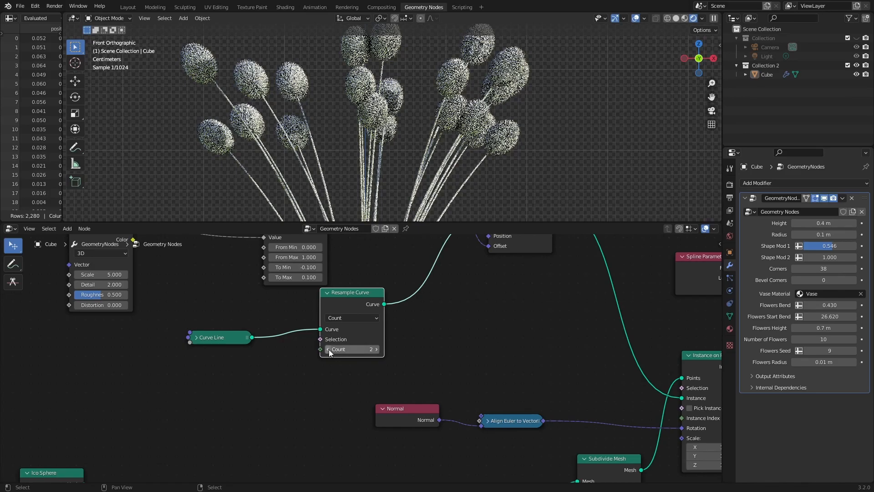
{"action": "left_click", "coordinate": [327, 349]}
{"action": "left_click", "coordinate": [377, 349]}
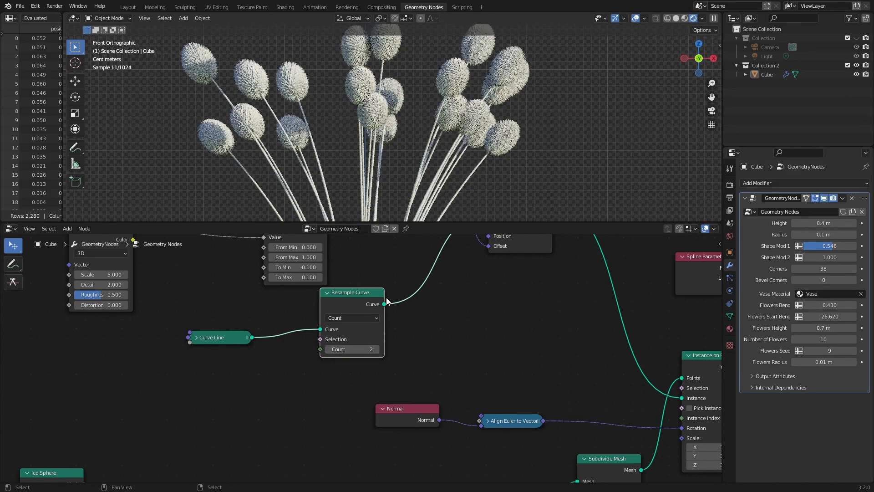
Set the hair profile's Curve Circle radius to 0.0005 m and check the flowers in the rendered view
{"action": "scroll", "coordinate": [513, 277], "scroll_direction": "down", "scroll_amount": 8}
{"action": "middle_click_drag", "start_coordinate": [512, 348], "coordinate": [465, 262]}
{"action": "scroll", "coordinate": [510, 300], "scroll_direction": "up", "scroll_amount": 2}
{"action": "middle_click_drag", "start_coordinate": [537, 326], "coordinate": [306, 371]}
{"action": "scroll", "coordinate": [360, 346], "scroll_direction": "up", "scroll_amount": 8}
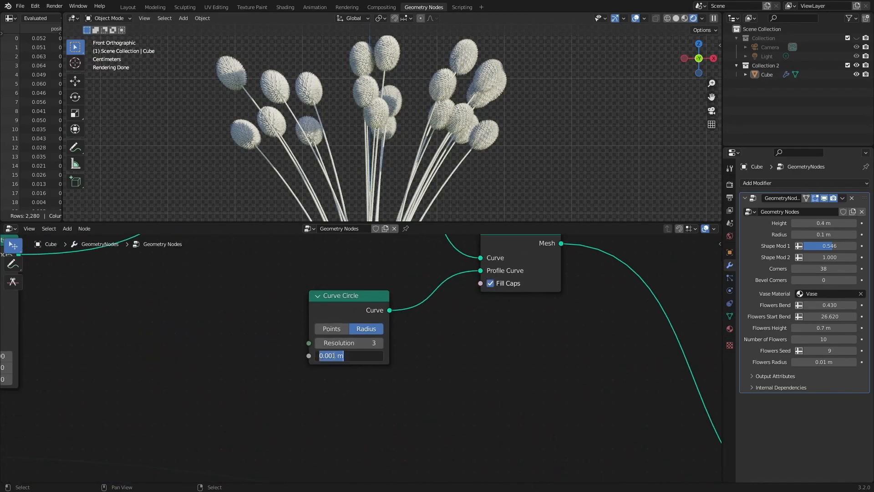
{"action": "type", "text": "5"}
{"action": "key", "text": "Return"}
{"action": "scroll", "coordinate": [447, 118], "scroll_direction": "up", "scroll_amount": 4}
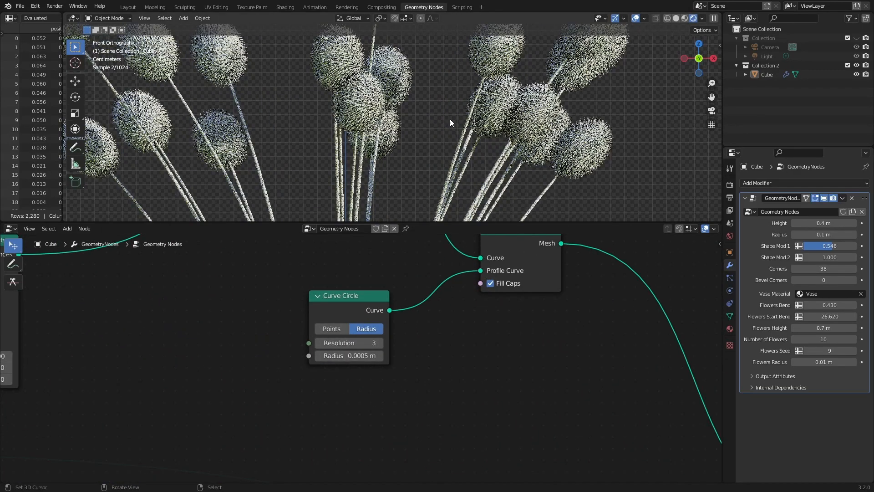
{"action": "scroll", "coordinate": [489, 135], "scroll_direction": "down", "scroll_amount": 6}
{"action": "scroll", "coordinate": [482, 137], "scroll_direction": "down", "scroll_amount": 3}
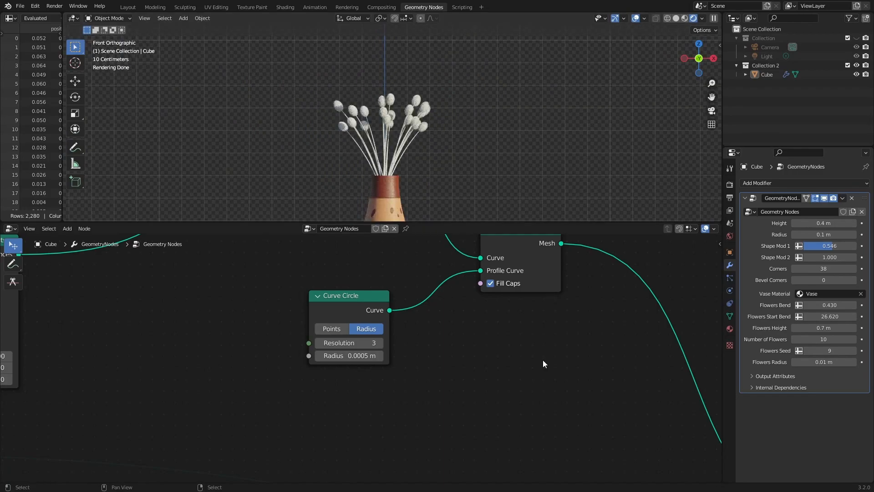
Cut the link from the vase's Join Geometry to the flowers' Join Geometry and move the vase's node toward the group output
{"action": "scroll", "coordinate": [478, 337], "scroll_direction": "down", "scroll_amount": 6}
{"action": "scroll", "coordinate": [452, 321], "scroll_direction": "up", "scroll_amount": 2}
{"action": "scroll", "coordinate": [452, 321], "scroll_direction": "up", "scroll_amount": 4}
{"action": "middle_click_drag", "start_coordinate": [445, 335], "coordinate": [478, 321]}
{"action": "middle_click_drag", "start_coordinate": [529, 372], "coordinate": [598, 318]}
{"action": "scroll", "coordinate": [422, 326], "scroll_direction": "down", "scroll_amount": 6}
{"action": "scroll", "coordinate": [373, 391], "scroll_direction": "up", "scroll_amount": 5}
{"action": "scroll", "coordinate": [373, 392], "scroll_direction": "down", "scroll_amount": 6}
{"action": "middle_click_drag", "start_coordinate": [373, 392], "coordinate": [464, 359]}
{"action": "middle_click_drag", "start_coordinate": [421, 408], "coordinate": [656, 280]}
{"action": "scroll", "coordinate": [273, 387], "scroll_direction": "up", "scroll_amount": 4}
{"action": "scroll", "coordinate": [213, 370], "scroll_direction": "down", "scroll_amount": 6}
{"action": "middle_click_drag", "start_coordinate": [546, 285], "coordinate": [316, 364]}
{"action": "scroll", "coordinate": [444, 346], "scroll_direction": "up", "scroll_amount": 4}
{"action": "middle_click_drag", "start_coordinate": [444, 346], "coordinate": [378, 399]}
{"action": "scroll", "coordinate": [361, 358], "scroll_direction": "up", "scroll_amount": 2}
{"action": "left_click_drag", "start_coordinate": [377, 457], "coordinate": [522, 263]}
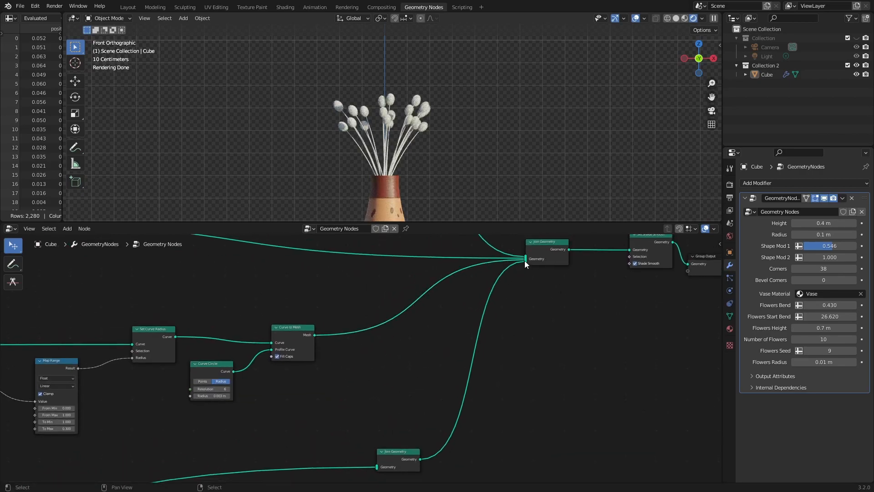
{"action": "right_click_drag", "start_coordinate": [467, 449], "coordinate": [468, 450], "text": "ctrl"}
{"action": "left_click_drag", "start_coordinate": [399, 451], "coordinate": [646, 319]}
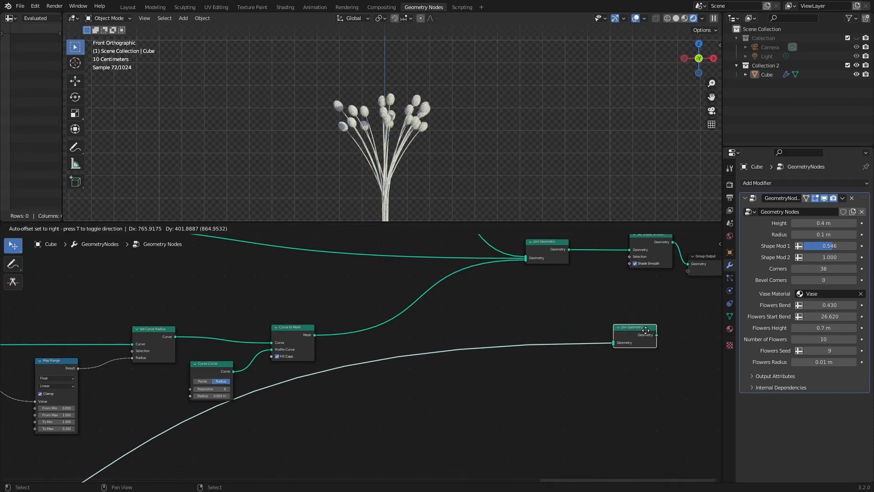
Rearrange the end nodes and route the flowers' Join Geometry through the vase's Join Geometry before Set Shade Smooth
{"action": "scroll", "coordinate": [630, 333], "scroll_direction": "up", "scroll_amount": 1}
{"action": "middle_click_drag", "start_coordinate": [564, 245], "coordinate": [520, 252]}
{"action": "left_click_drag", "start_coordinate": [519, 252], "coordinate": [531, 359]}
{"action": "middle_click_drag", "start_coordinate": [531, 359], "coordinate": [421, 372]}
{"action": "left_click_drag", "start_coordinate": [422, 372], "coordinate": [426, 268]}
{"action": "left_click_drag", "start_coordinate": [511, 275], "coordinate": [680, 261]}
{"action": "left_click_drag", "start_coordinate": [444, 253], "coordinate": [581, 259]}
{"action": "left_click_drag", "start_coordinate": [409, 366], "coordinate": [574, 350]}
{"action": "middle_click_drag", "start_coordinate": [587, 353], "coordinate": [400, 362]}
{"action": "left_click_drag", "start_coordinate": [553, 256], "coordinate": [374, 304]}
{"action": "left_click_drag", "start_coordinate": [407, 269], "coordinate": [543, 271]}
Insert a Set Material node between the flowers' Join Geometry and the following Join Geometry
{"action": "middle_click_drag", "start_coordinate": [281, 278], "coordinate": [406, 294]}
{"action": "scroll", "coordinate": [406, 294], "scroll_direction": "up", "scroll_amount": 4}
{"action": "key", "text": "shift+a"}
{"action": "type", "text": "set m"}
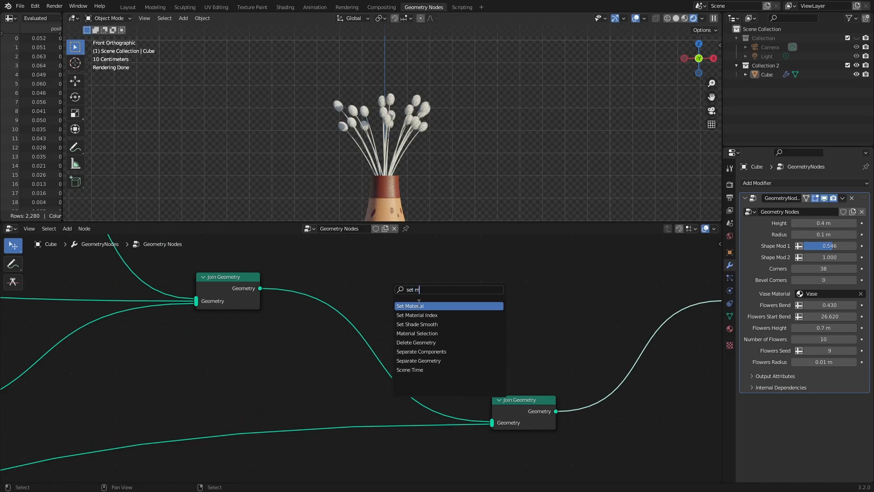
{"action": "left_click", "coordinate": [418, 305]}
{"action": "left_click", "coordinate": [404, 335]}
{"action": "scroll", "coordinate": [405, 334], "scroll_direction": "up", "scroll_amount": 1}
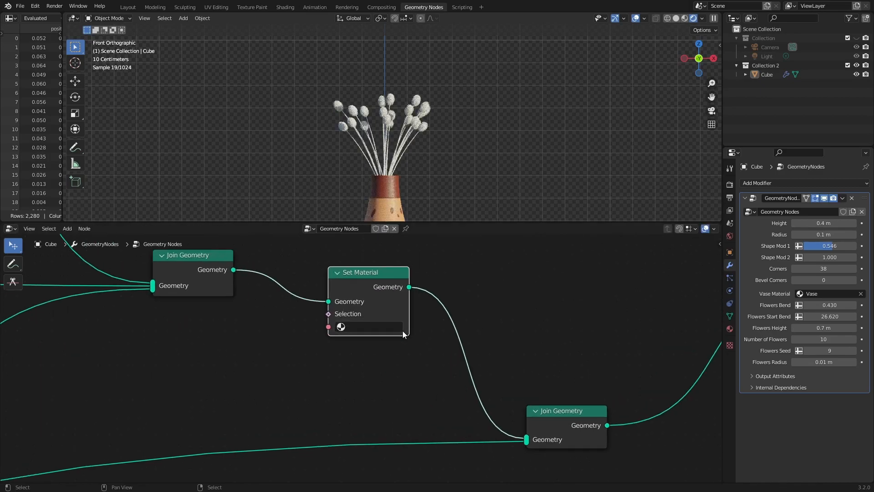
Add a second material slot with a new material named Flowers and assign it in the Set Material node
{"action": "left_click", "coordinate": [730, 329]}
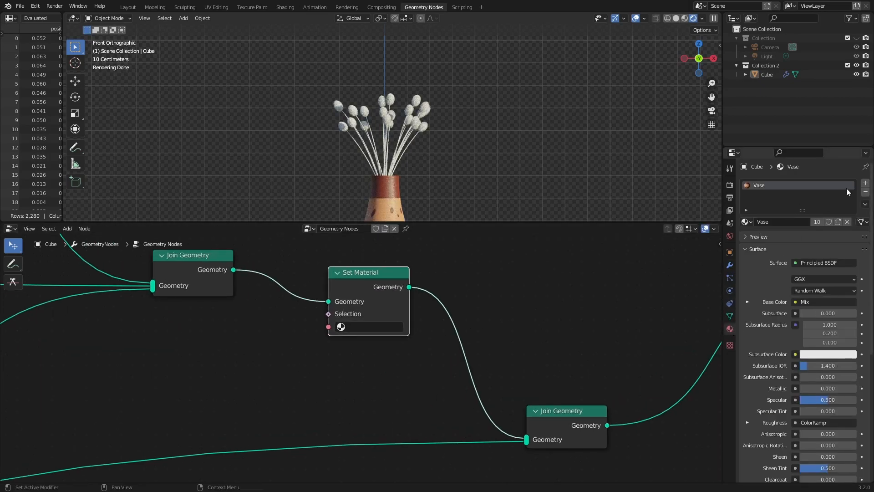
{"action": "left_click", "coordinate": [866, 183]}
{"action": "left_click", "coordinate": [780, 239]}
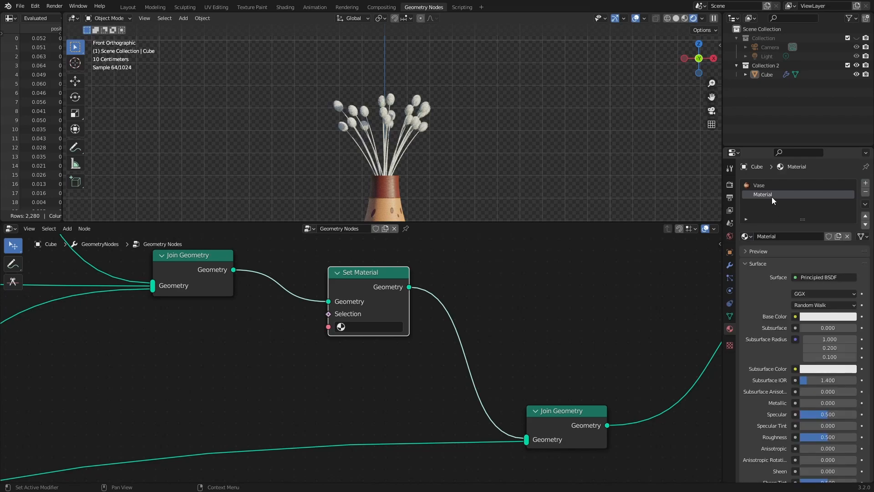
{"action": "key", "text": "Return"}
{"action": "left_click", "coordinate": [357, 327]}
{"action": "left_click", "coordinate": [372, 342]}
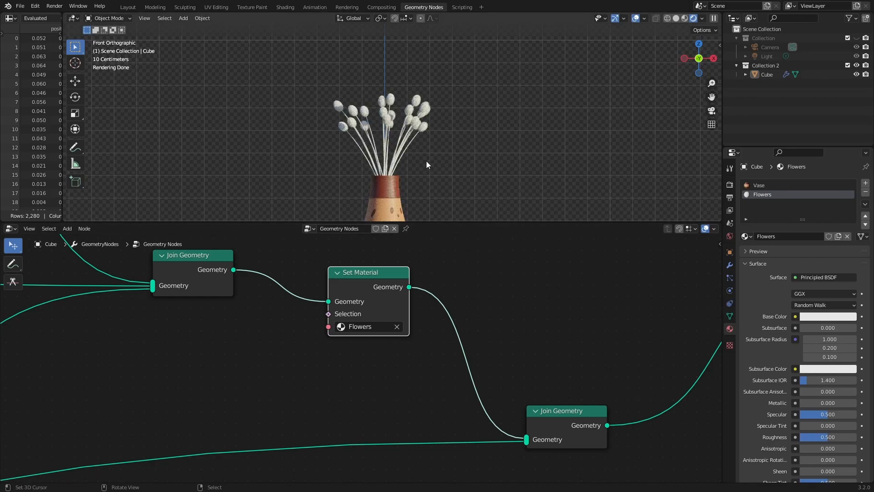
Switch to the Shading workspace and show the flowers close up in rendered shading
{"action": "left_click", "coordinate": [286, 7]}
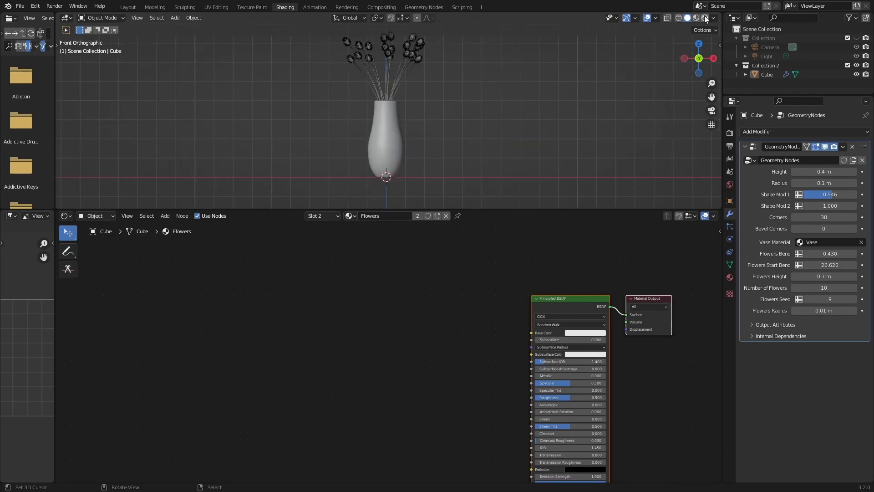
{"action": "left_click", "coordinate": [706, 17]}
{"action": "middle_click_drag", "start_coordinate": [425, 102], "coordinate": [447, 121], "text": "shift"}
{"action": "scroll", "coordinate": [456, 101], "scroll_direction": "up", "scroll_amount": 3}
{"action": "middle_click_drag", "start_coordinate": [464, 74], "coordinate": [452, 123], "text": "shift"}
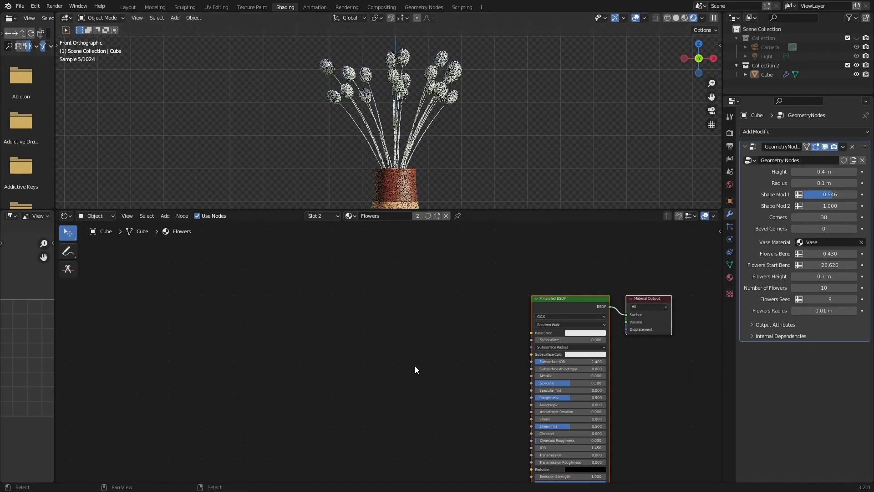
Add an Ambient Occlusion node to the Flowers material and preview its output on the flowers
{"action": "scroll", "coordinate": [408, 403], "scroll_direction": "up", "scroll_amount": 4}
{"action": "key", "text": "shift+a"}
{"action": "left_click", "coordinate": [286, 322]}
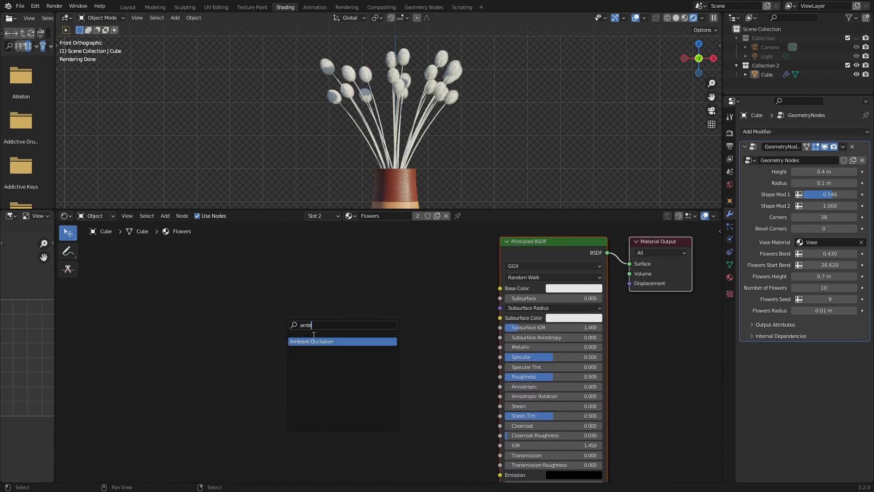
{"action": "key", "text": "Return"}
{"action": "left_click", "coordinate": [229, 273]}
{"action": "left_click", "coordinate": [231, 272], "text": "ctrl+shift"}
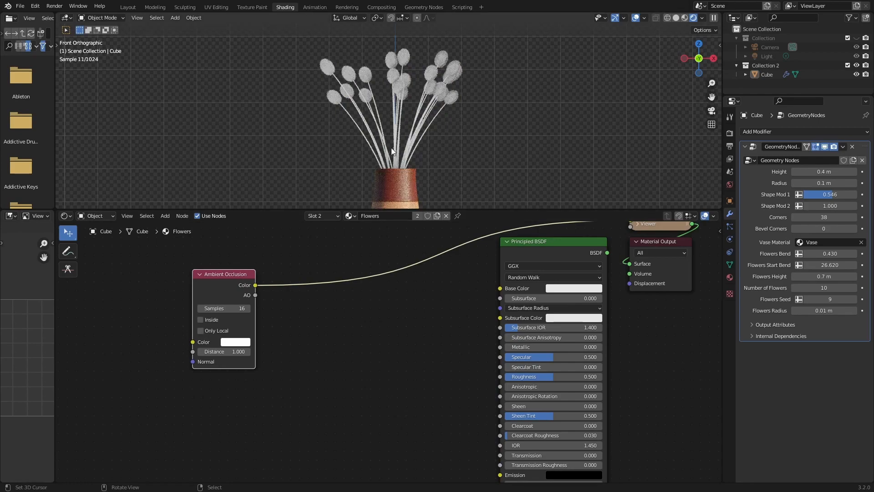
{"action": "scroll", "coordinate": [496, 71], "scroll_direction": "up", "scroll_amount": 3}
{"action": "scroll", "coordinate": [306, 328], "scroll_direction": "up", "scroll_amount": 1}
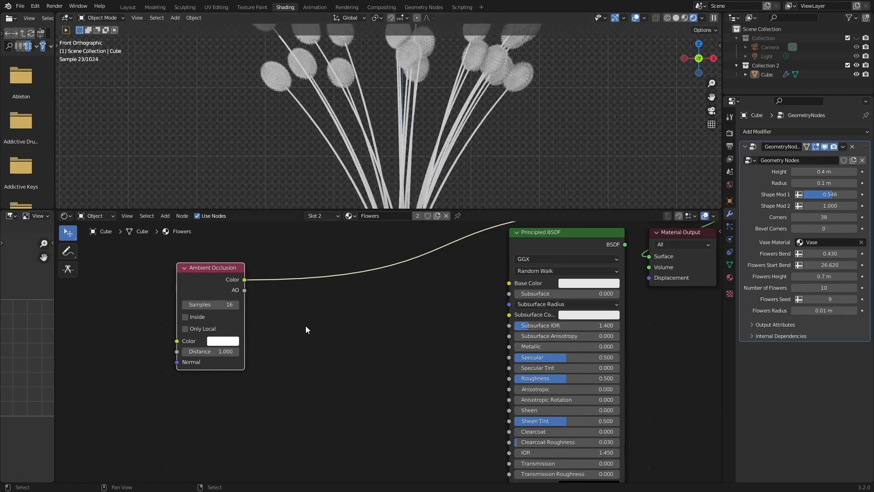
Insert a ColorRamp after the Ambient Occlusion node and move its black stop to 0.236
{"action": "left_click", "coordinate": [308, 324]}
{"action": "type", "text": "co"}
{"action": "key", "text": "Return"}
{"action": "left_click", "coordinate": [302, 267]}
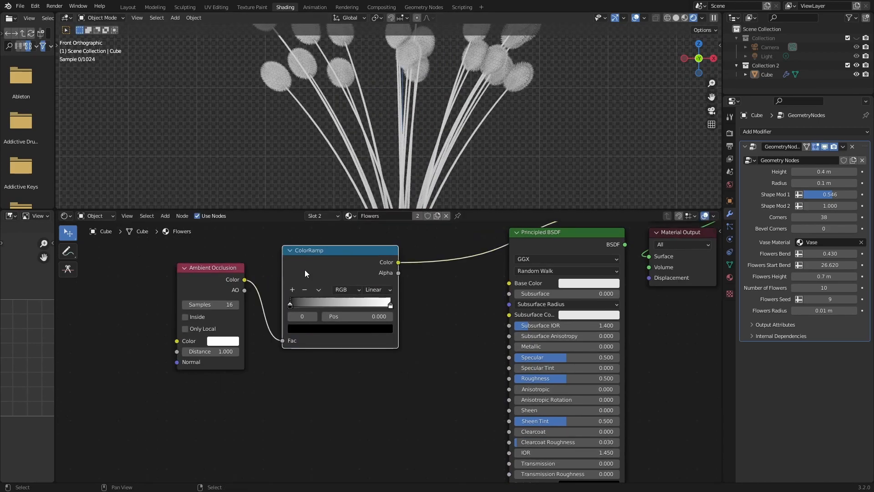
{"action": "left_click_drag", "start_coordinate": [301, 301], "coordinate": [321, 302]}
{"action": "middle_click_drag", "start_coordinate": [401, 195], "coordinate": [408, 186], "text": "shift"}
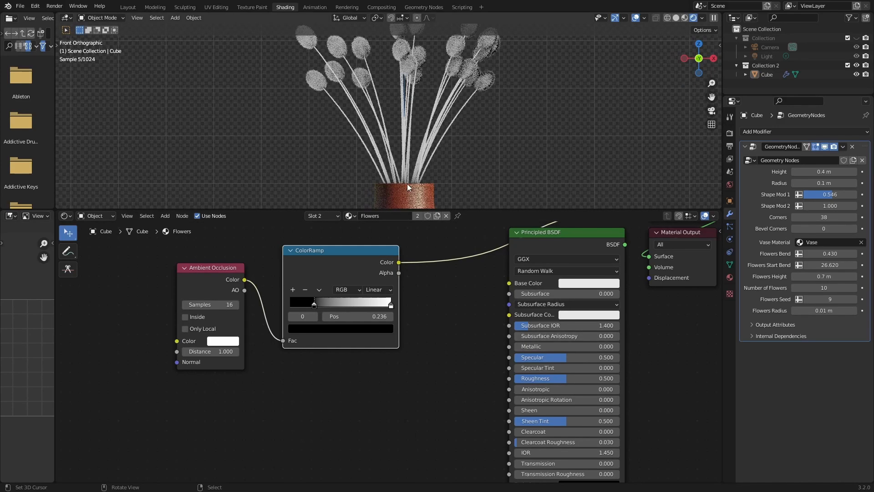
Shift the Ambient Occlusion and ColorRamp nodes away from the shader and insert a Mix color node after the ColorRamp
{"action": "left_click_drag", "start_coordinate": [205, 268], "coordinate": [76, 281]}
{"action": "left_click_drag", "start_coordinate": [393, 252], "coordinate": [237, 244]}
{"action": "scroll", "coordinate": [382, 343], "scroll_direction": "up", "scroll_amount": 2}
{"action": "key", "text": "shift+a"}
{"action": "left_click", "coordinate": [375, 304]}
{"action": "left_click", "coordinate": [414, 318]}
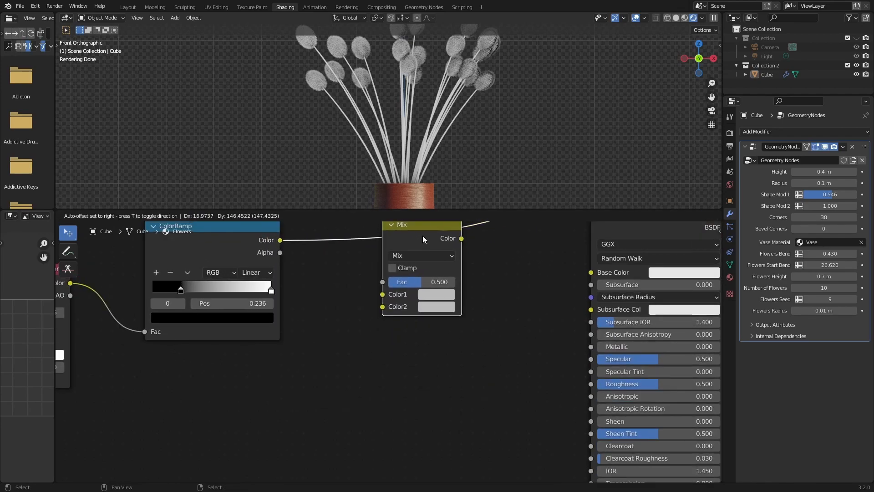
{"action": "left_click", "coordinate": [422, 237]}
Feed the ColorRamp's color into the Mix node's Fac and the Mix color into the Principled BSDF's Base Color
{"action": "middle_click_drag", "start_coordinate": [420, 343], "coordinate": [433, 361]}
{"action": "left_click_drag", "start_coordinate": [396, 313], "coordinate": [389, 302]}
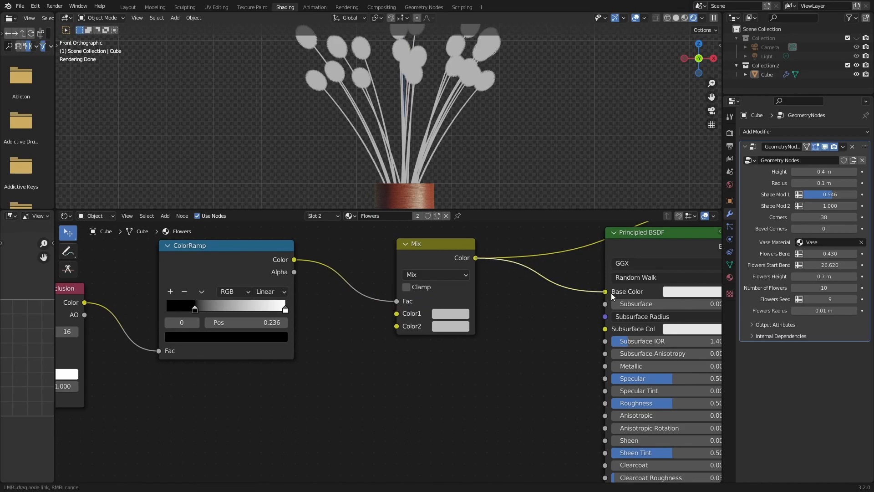
{"action": "left_click_drag", "start_coordinate": [612, 296], "coordinate": [610, 293]}
{"action": "scroll", "coordinate": [513, 360], "scroll_direction": "up", "scroll_amount": 1}
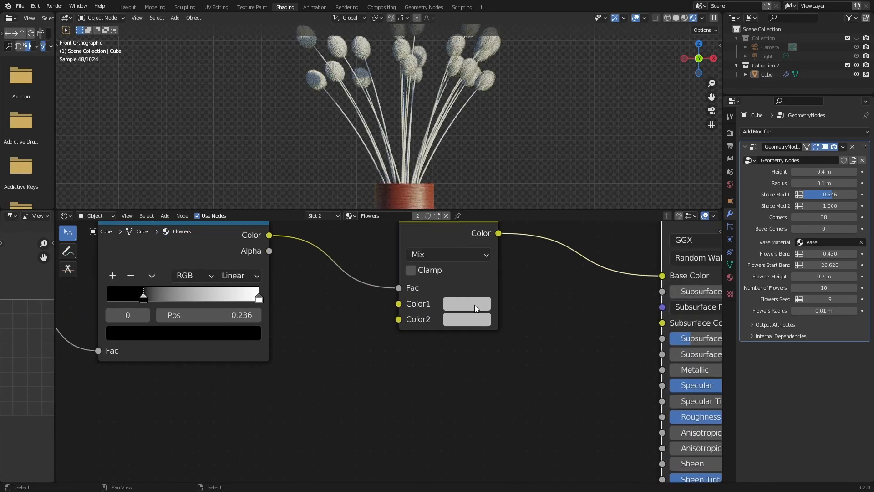
Set the Mix node's Color2 to an orange tan and Color1 to a dark brown (H 0.061, S 0.778, V 0.220)
{"action": "left_click", "coordinate": [474, 304]}
{"action": "mouse_move", "coordinate": [493, 165]}
{"action": "left_mouse_down"}
{"action": "mouse_move", "coordinate": [485, 191]}
{"action": "mouse_move", "coordinate": [474, 195]}
{"action": "mouse_move", "coordinate": [482, 198]}
{"action": "mouse_move", "coordinate": [490, 175]}
{"action": "left_mouse_up"}
{"action": "left_click", "coordinate": [459, 317]}
{"action": "left_click", "coordinate": [467, 304]}
{"action": "left_click_drag", "start_coordinate": [567, 128], "coordinate": [570, 149]}
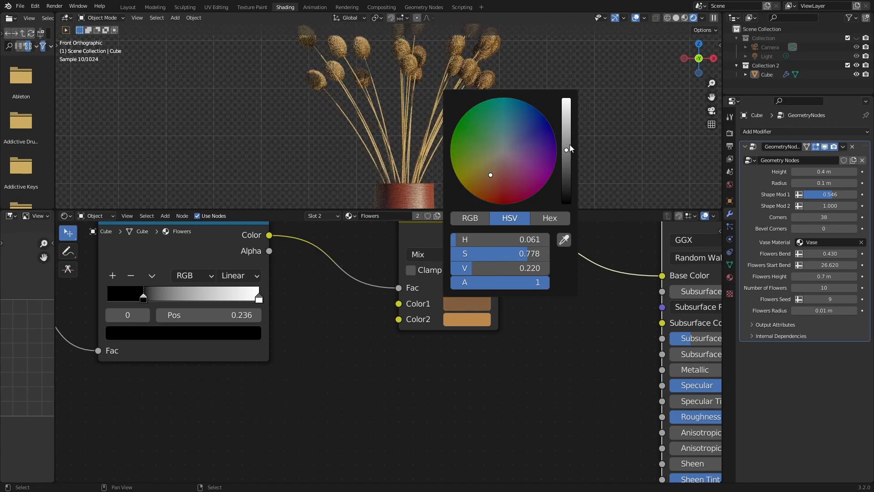
Move the ColorRamp's black stop to 0.086
{"action": "scroll", "coordinate": [474, 97], "scroll_direction": "down", "scroll_amount": 3}
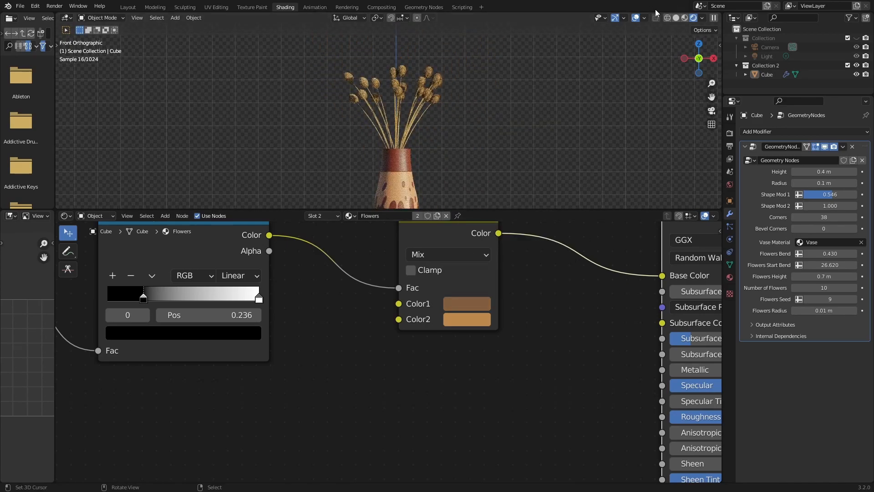
{"action": "left_click", "coordinate": [463, 308]}
{"action": "left_click_drag", "start_coordinate": [144, 298], "coordinate": [121, 299]}
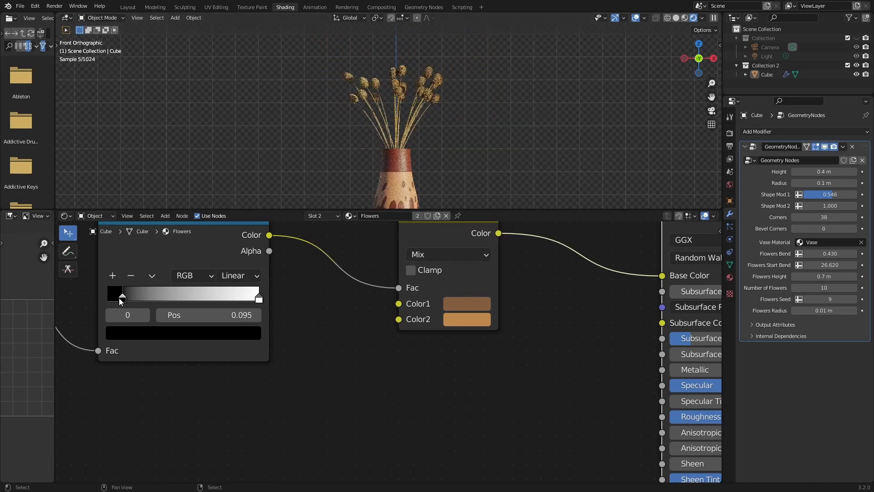
Adjust the Mix node's Color2 to a lighter tan (H 0.081, S 0.808, V 0.652)
{"action": "left_click", "coordinate": [463, 323]}
{"action": "left_click_drag", "start_coordinate": [488, 191], "coordinate": [486, 190]}
{"action": "left_click_drag", "start_coordinate": [565, 144], "coordinate": [566, 132]}
{"action": "left_click", "coordinate": [484, 189]}
{"action": "left_click_drag", "start_coordinate": [483, 189], "coordinate": [487, 188]}
{"action": "left_click", "coordinate": [493, 190]}
{"action": "left_click", "coordinate": [488, 186]}
{"action": "left_click", "coordinate": [487, 189]}
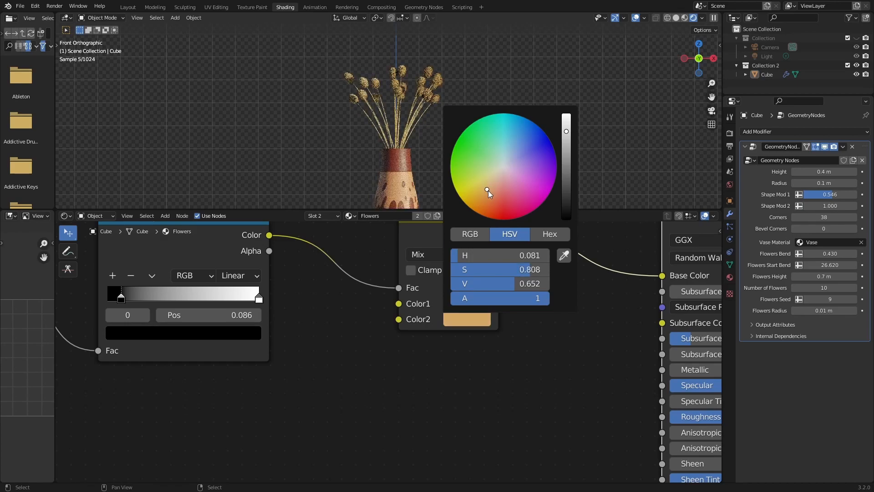
Adjust the Mix node's Color1 to a more reddish brown and check it on the flowers
{"action": "left_click", "coordinate": [462, 306]}
{"action": "left_click", "coordinate": [488, 172]}
{"action": "left_click_drag", "start_coordinate": [568, 133], "coordinate": [568, 144]}
{"action": "left_click", "coordinate": [491, 180]}
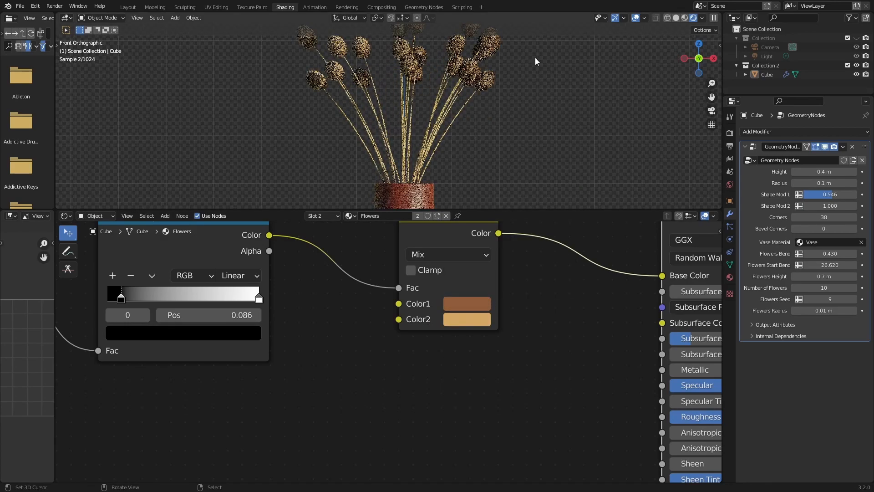
{"action": "scroll", "coordinate": [495, 125], "scroll_direction": "down", "scroll_amount": 2}
Enlarge the 3D viewport and set the Flowers material's Roughness to 0.609, checking the result on the stems and heads
{"action": "left_click_drag", "start_coordinate": [533, 210], "coordinate": [478, 332]}
{"action": "scroll", "coordinate": [602, 432], "scroll_direction": "down", "scroll_amount": 1}
{"action": "middle_click_drag", "start_coordinate": [602, 432], "coordinate": [306, 361]}
{"action": "scroll", "coordinate": [405, 411], "scroll_direction": "up", "scroll_amount": 1}
{"action": "left_click_drag", "start_coordinate": [422, 405], "coordinate": [379, 405]}
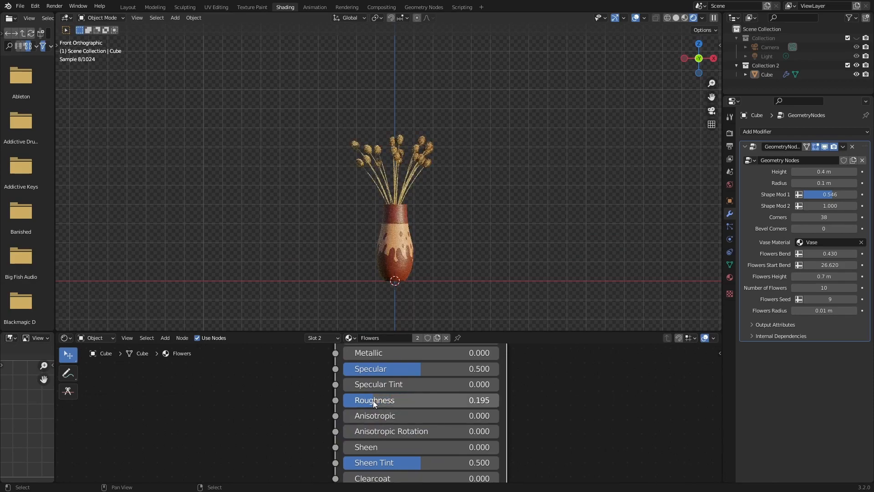
{"action": "scroll", "coordinate": [493, 267], "scroll_direction": "up", "scroll_amount": 9}
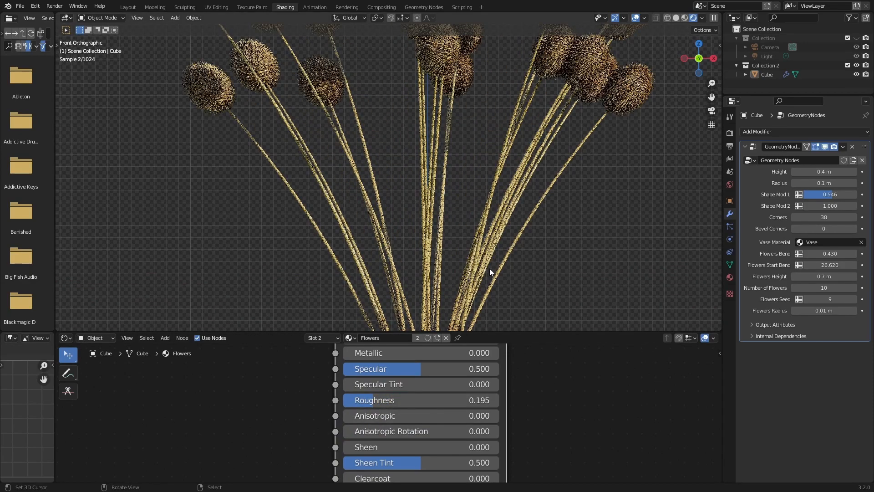
{"action": "left_click_drag", "start_coordinate": [388, 400], "coordinate": [436, 400]}
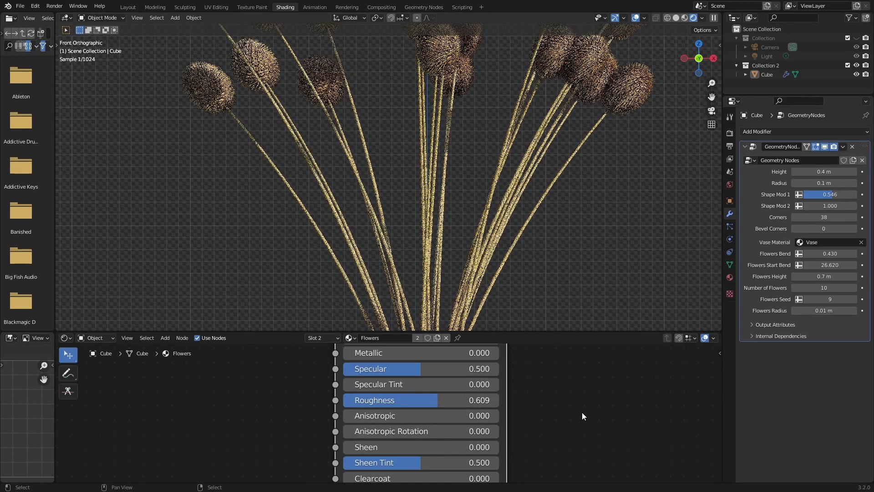
{"action": "scroll", "coordinate": [473, 127], "scroll_direction": "down", "scroll_amount": 6}
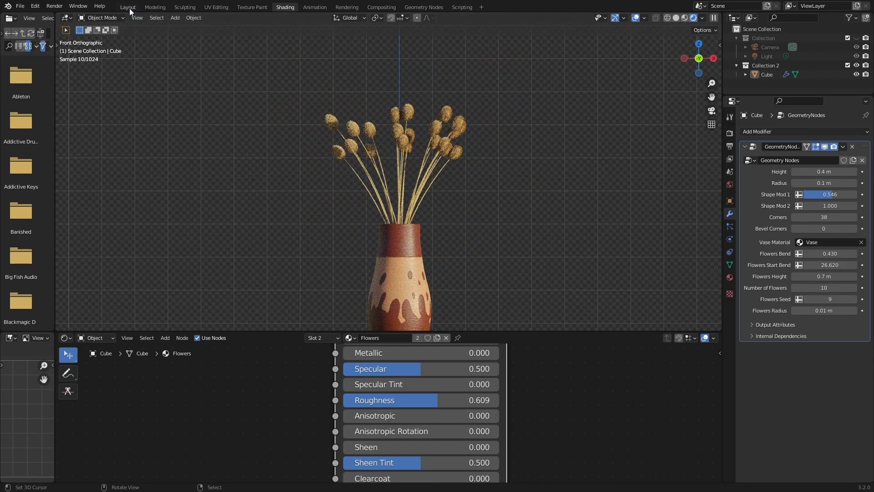
Return to the Geometry Nodes workspace and set the modifier's Flowers Seed to 7
{"action": "left_click", "coordinate": [423, 7]}
{"action": "scroll", "coordinate": [461, 321], "scroll_direction": "down", "scroll_amount": 4}
{"action": "middle_click_drag", "start_coordinate": [279, 373], "coordinate": [570, 354]}
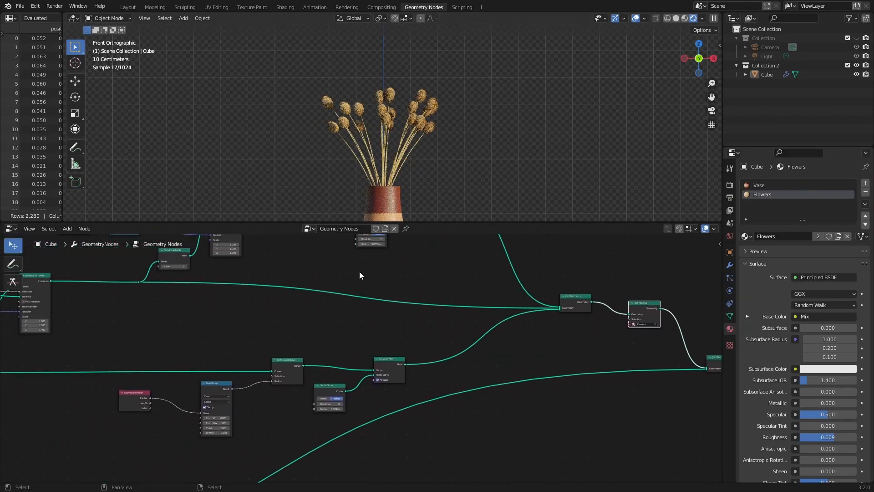
{"action": "scroll", "coordinate": [407, 137], "scroll_direction": "up", "scroll_amount": 4}
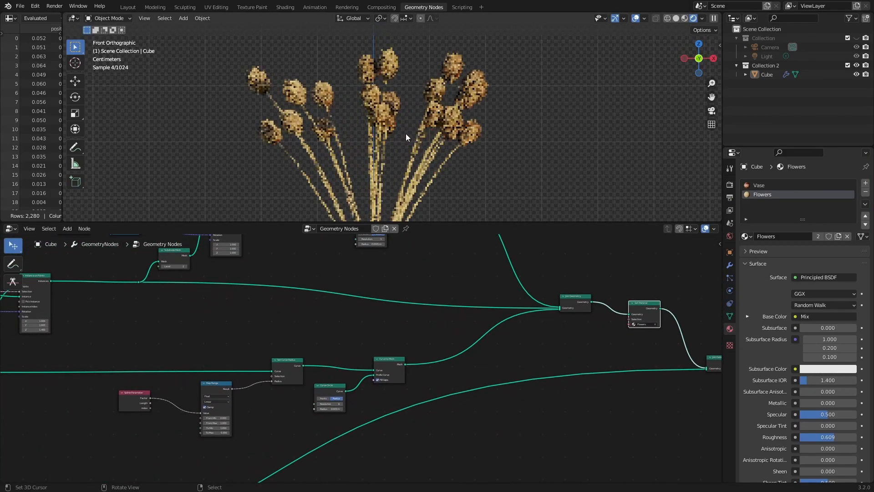
{"action": "left_click", "coordinate": [730, 266]}
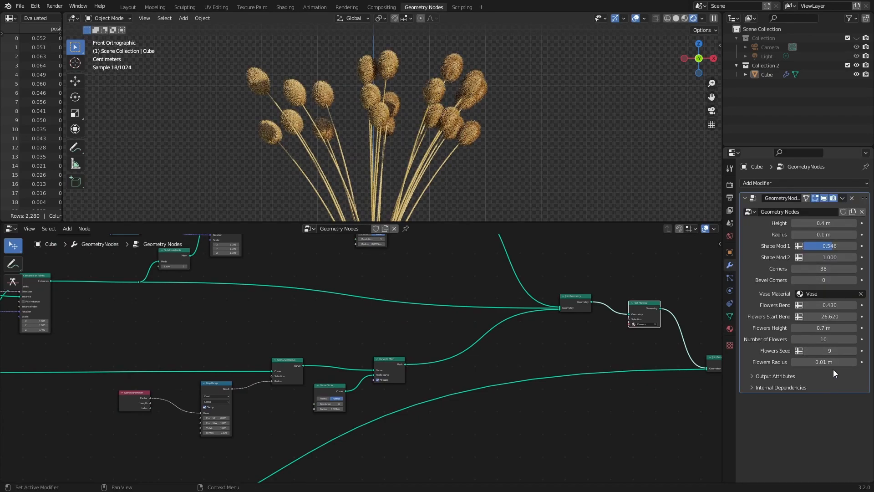
{"action": "left_click", "coordinate": [807, 351]}
{"action": "left_click", "coordinate": [807, 350]}
{"action": "scroll", "coordinate": [483, 152], "scroll_direction": "down", "scroll_amount": 4}
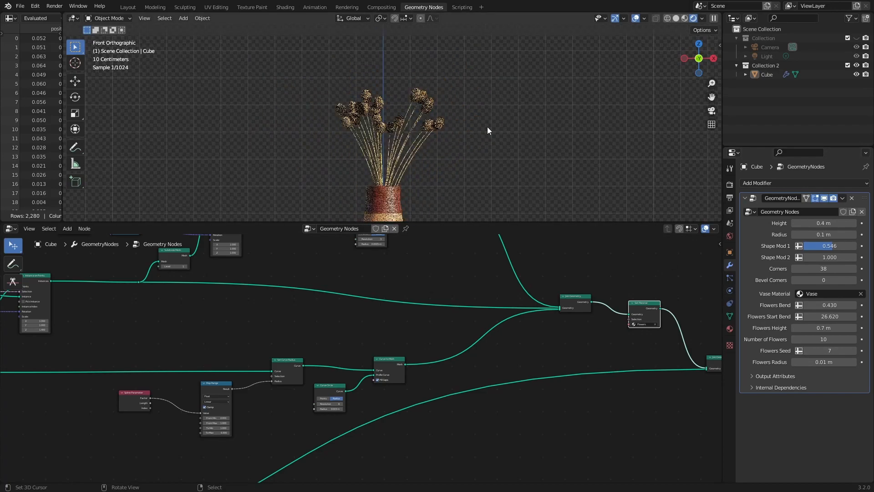
Switch the viewport to Material Preview shading and enlarge it around the flowers
{"action": "left_click", "coordinate": [684, 18]}
{"action": "left_click_drag", "start_coordinate": [530, 222], "coordinate": [536, 345]}
{"action": "scroll", "coordinate": [424, 235], "scroll_direction": "up", "scroll_amount": 3}
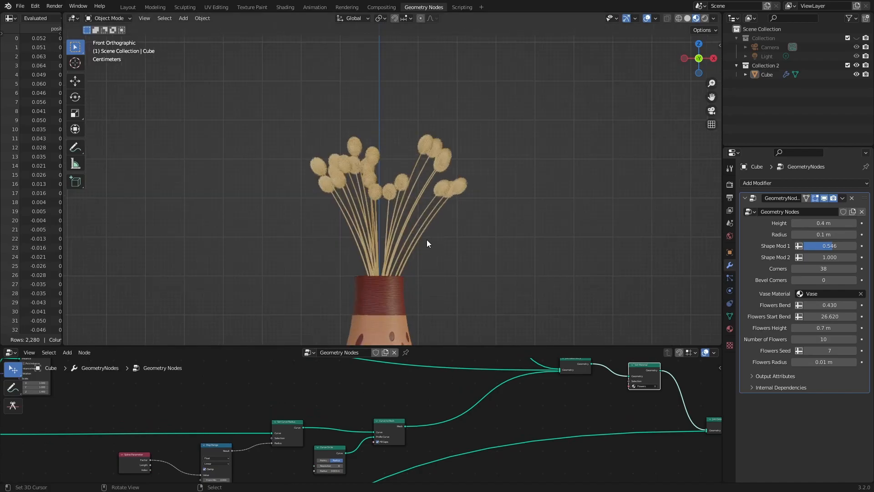